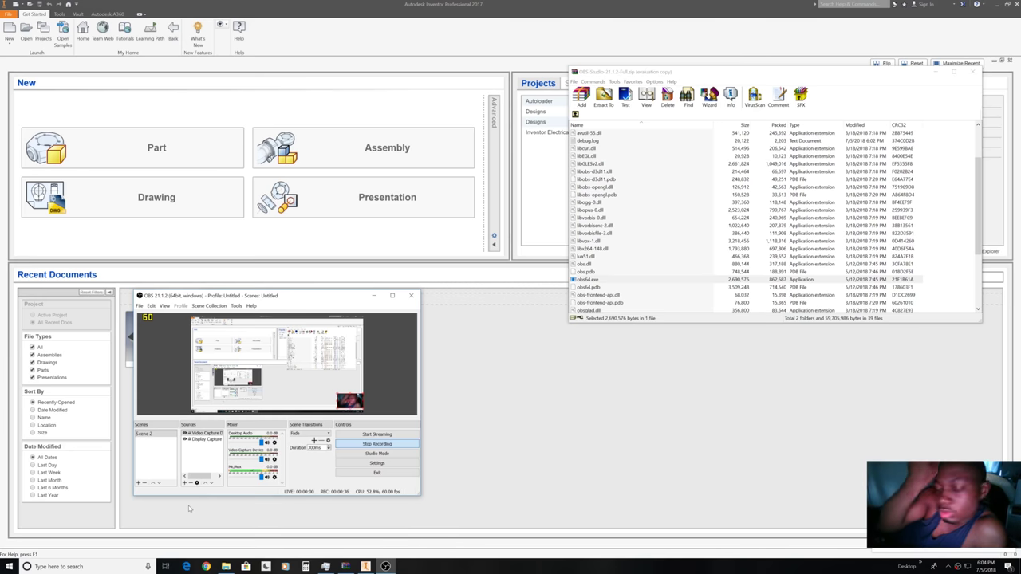
# Move File Explorer and the OBS recorder aside so Inventor's Get Started page is in front.
pyautogui.middleClick(226, 567)
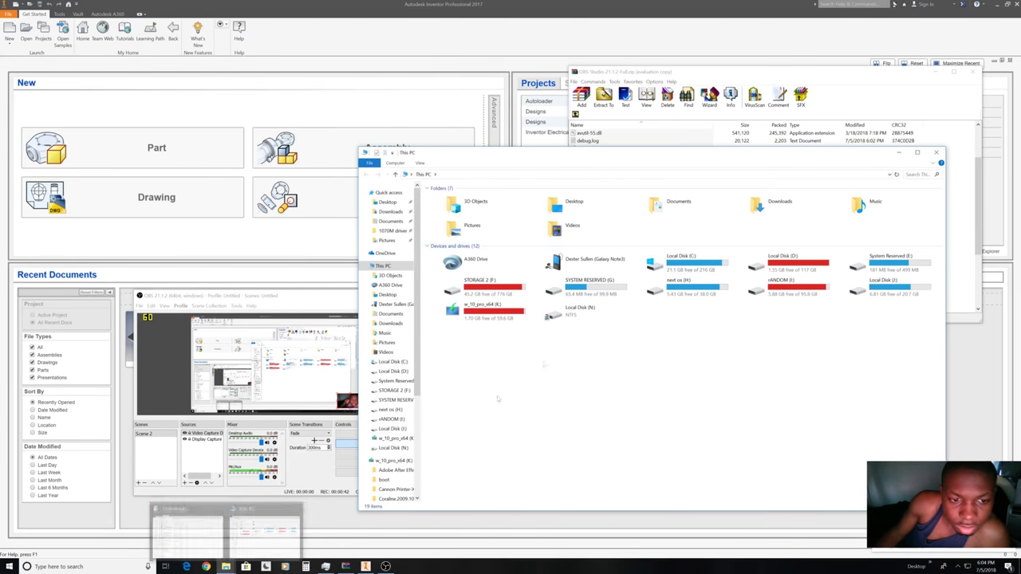
pyautogui.click(900, 152)
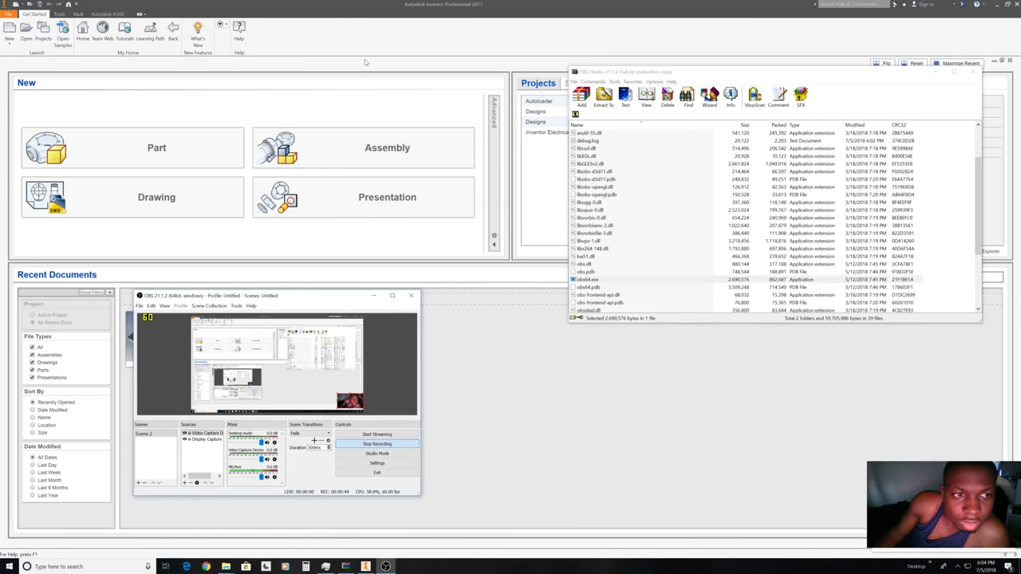
pyautogui.click(364, 62)
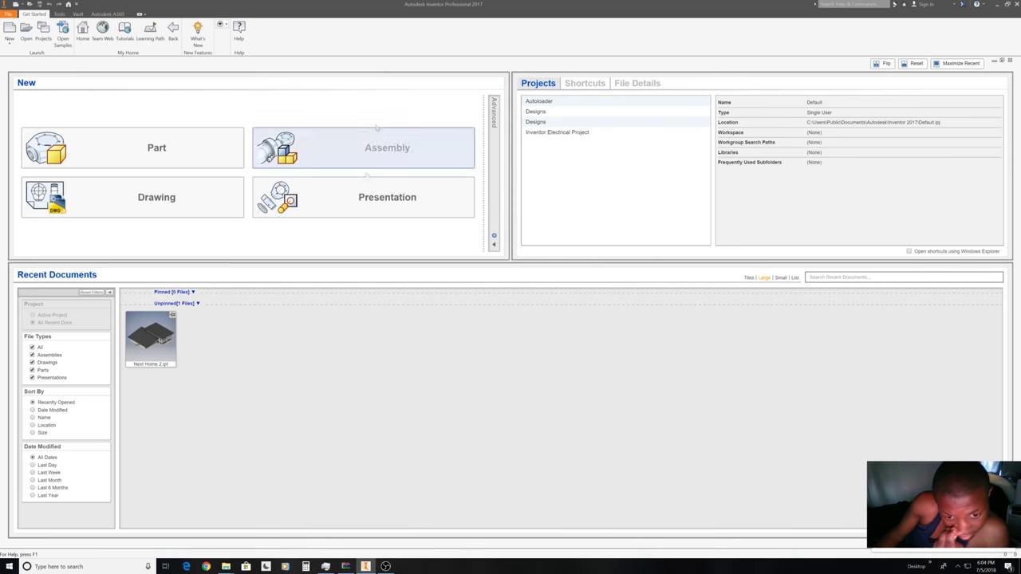
pyautogui.click(385, 566)
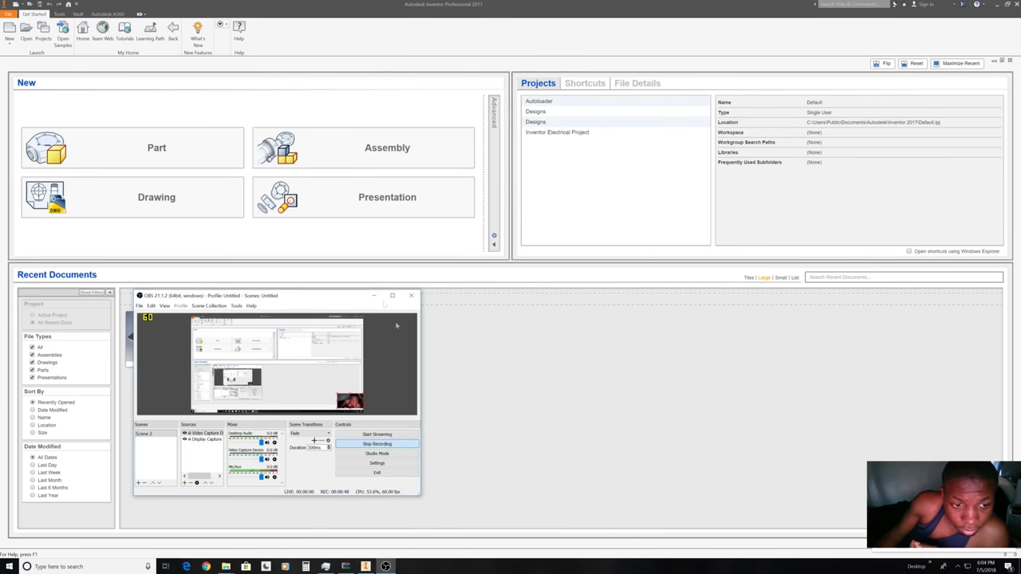
pyautogui.click(375, 297)
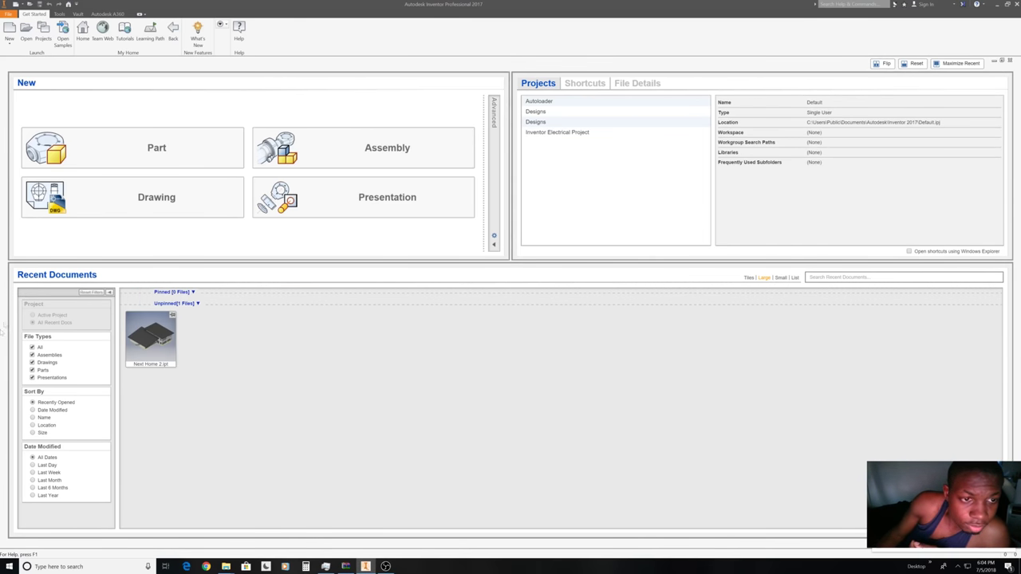
# Create a new part, Part1, and start a 2D sketch on an origin plane.
pyautogui.click(182, 163)
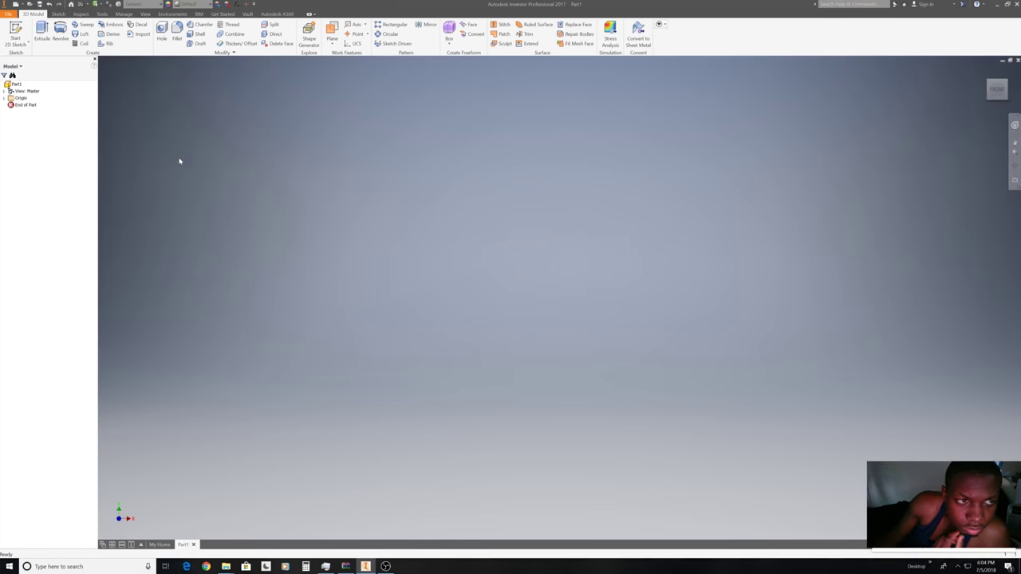
pyautogui.click(16, 32)
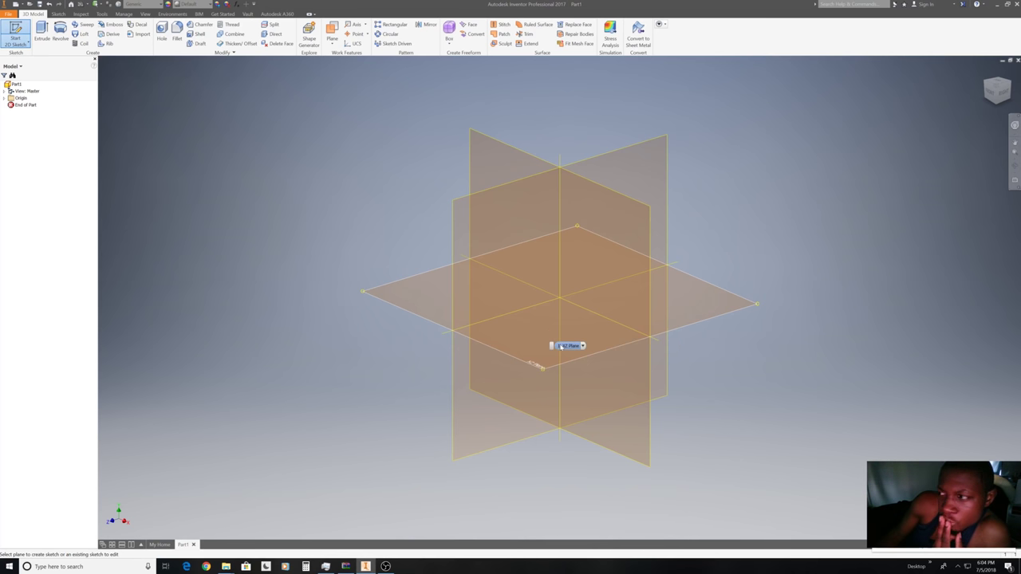
pyautogui.click(561, 347)
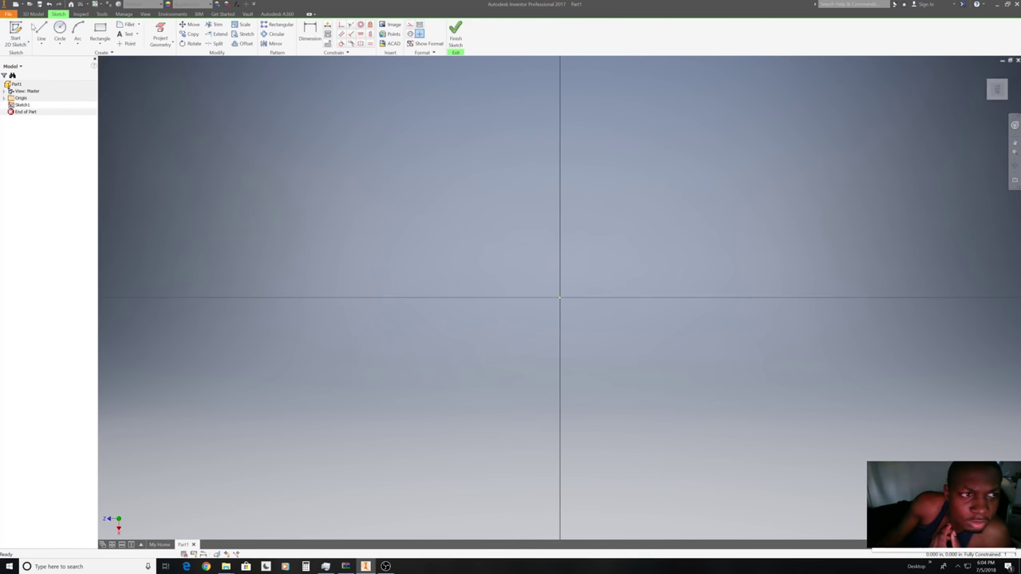
# Start a line at the sketch origin and draw the 144-long first bottom edge.
pyautogui.click(41, 32)
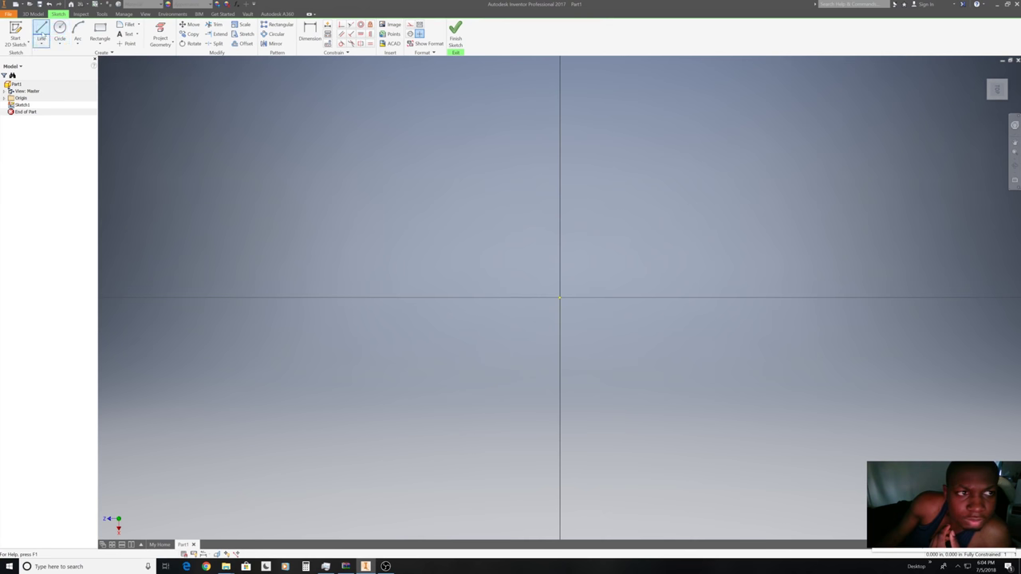
pyautogui.click(560, 298)
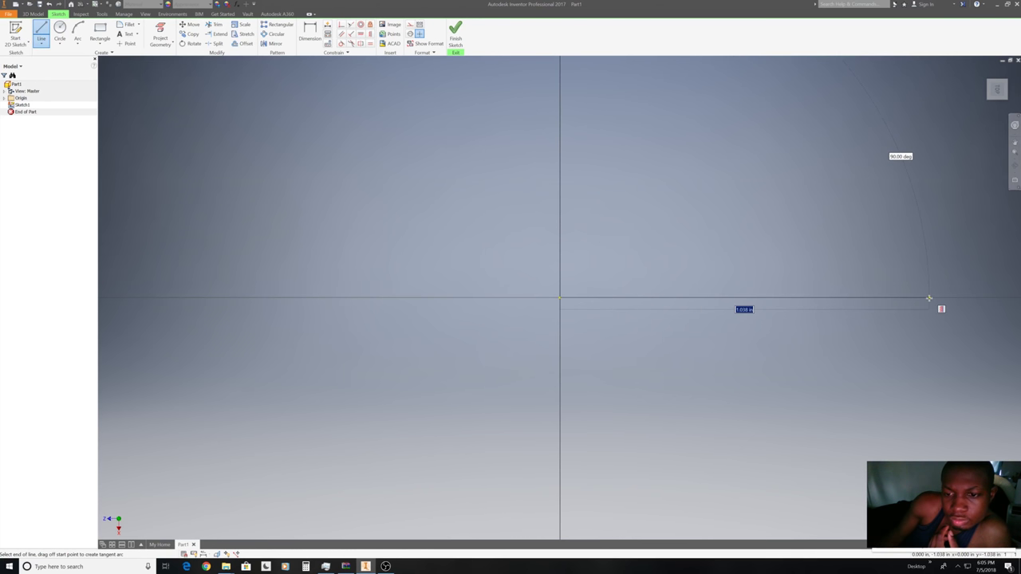
pyautogui.write('12')
pyautogui.press('BackSpace')
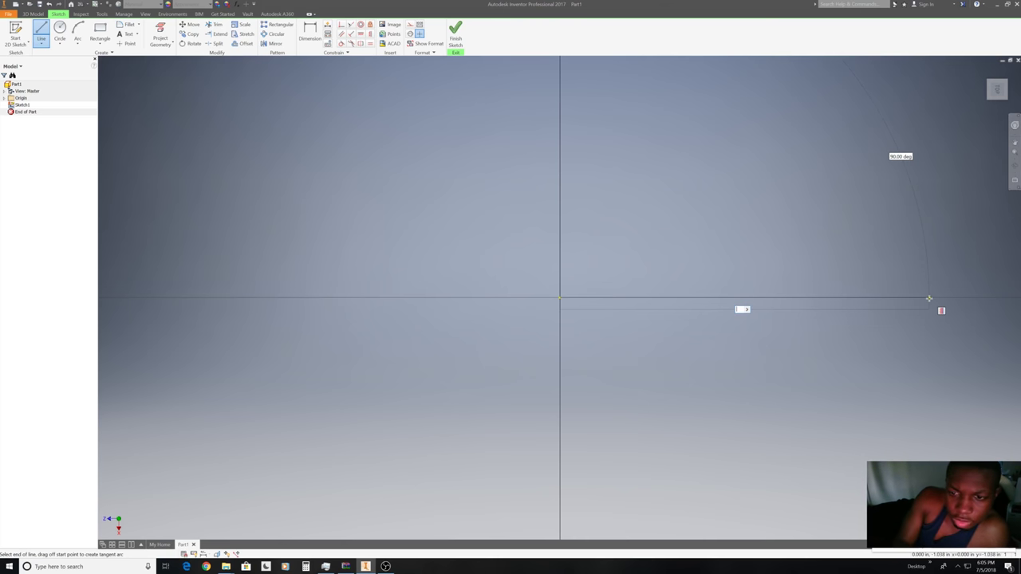
pyautogui.press('BackSpace')
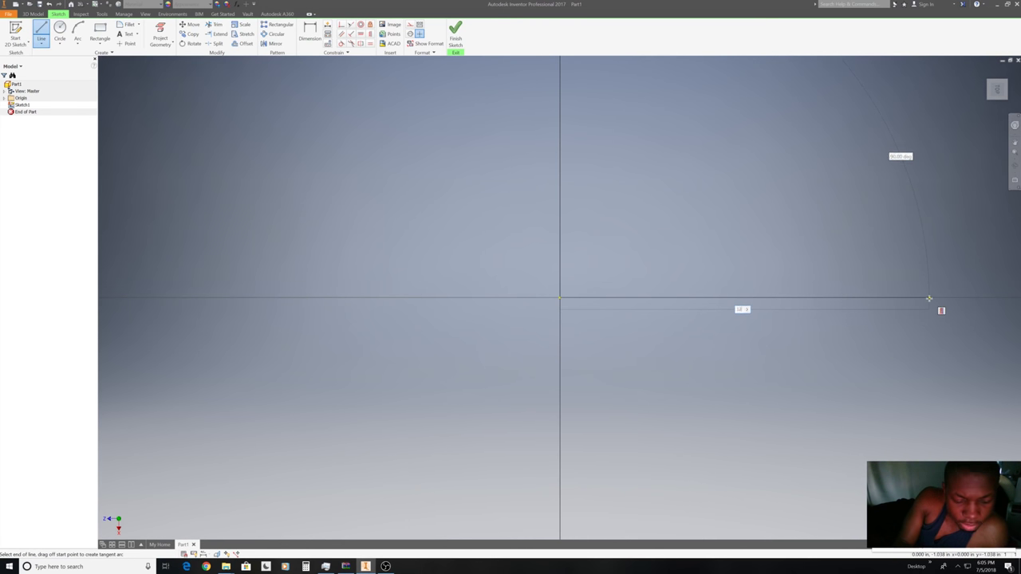
pyautogui.press('Return')
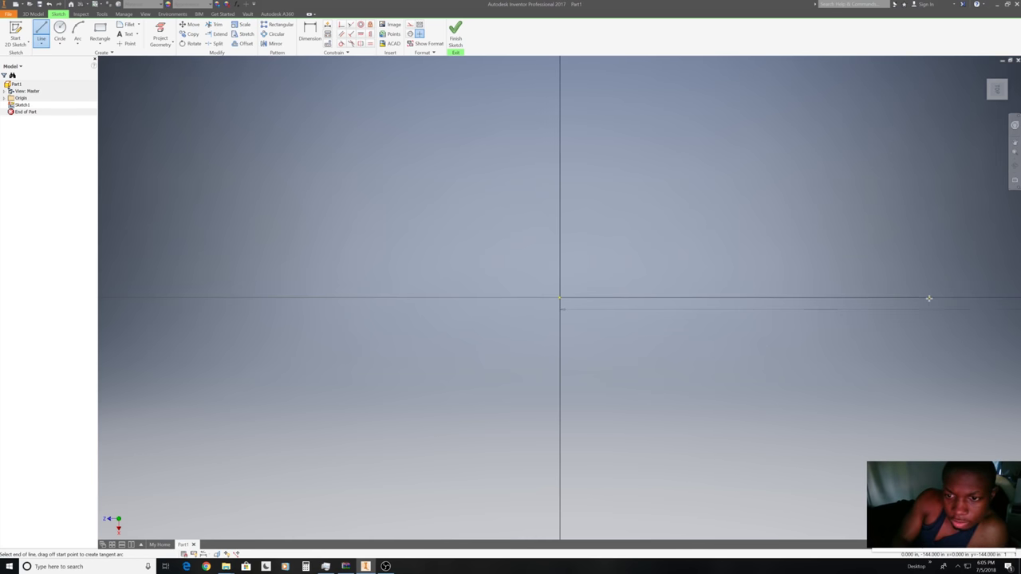
pyautogui.click(1015, 152)
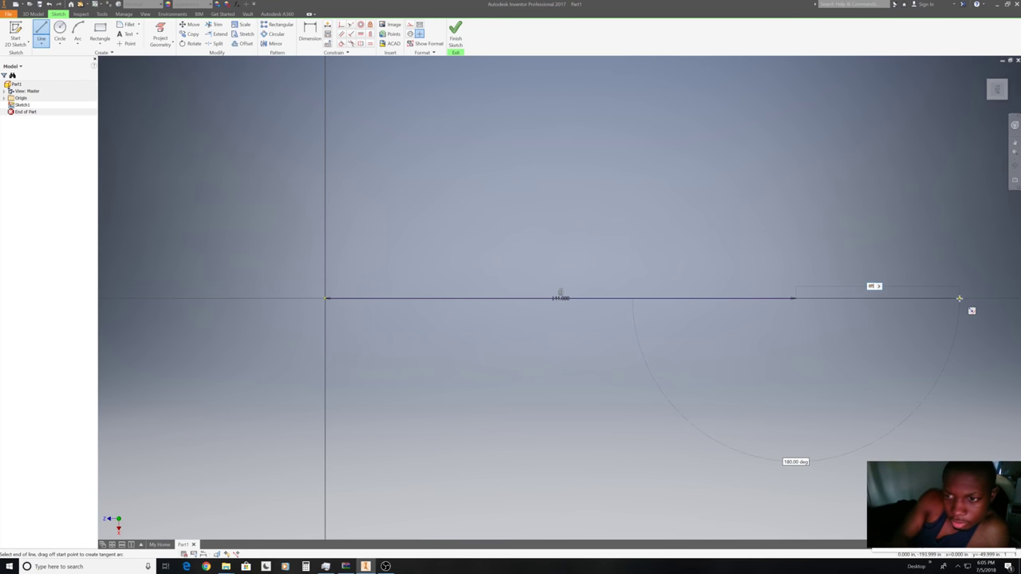
# Add the 96 segment and 312 side, then close the rectangle back at the origin.
pyautogui.write('96')
pyautogui.click(1000, 95)
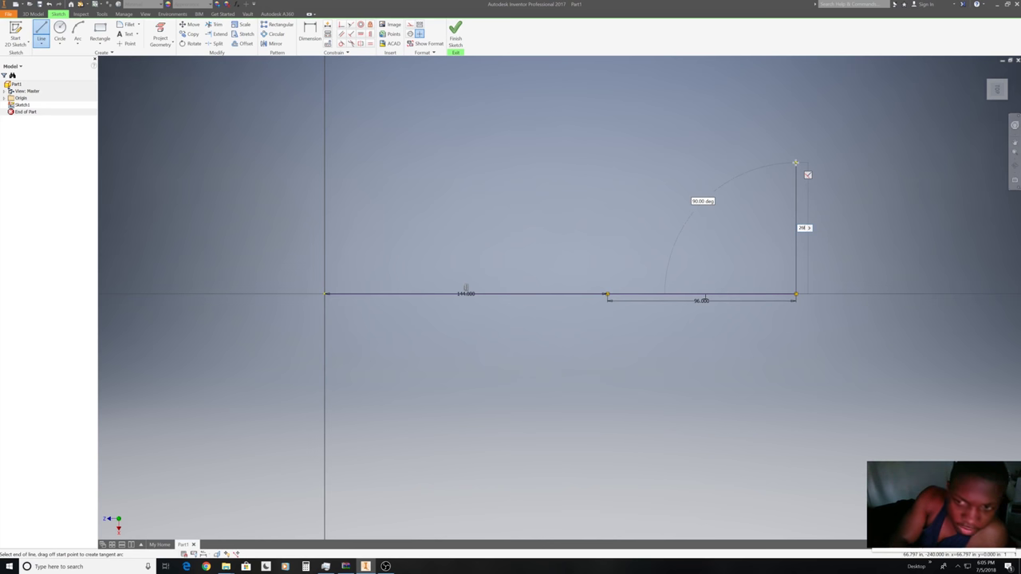
pyautogui.press('Return')
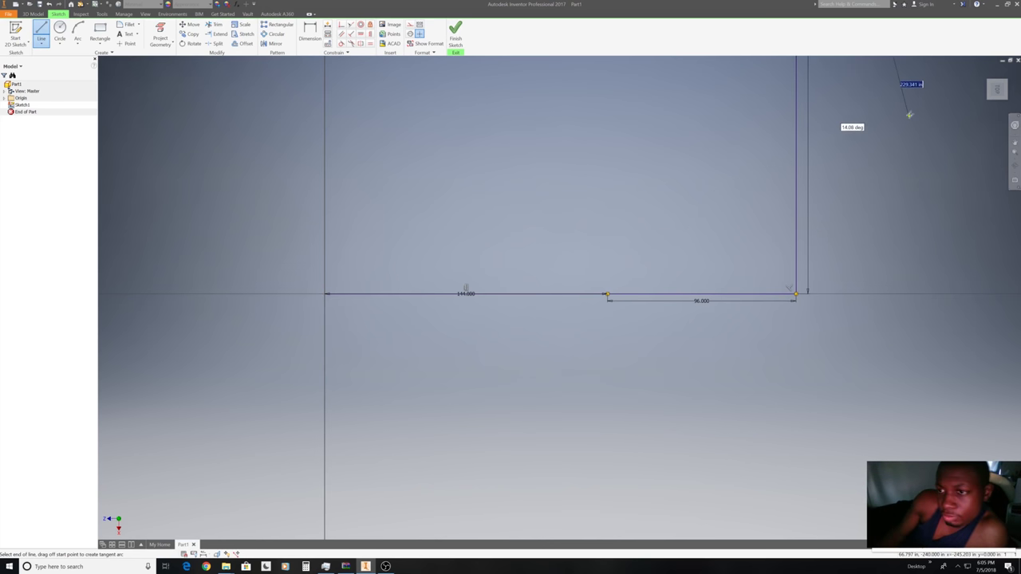
pyautogui.scroll(-3, 858, 144)
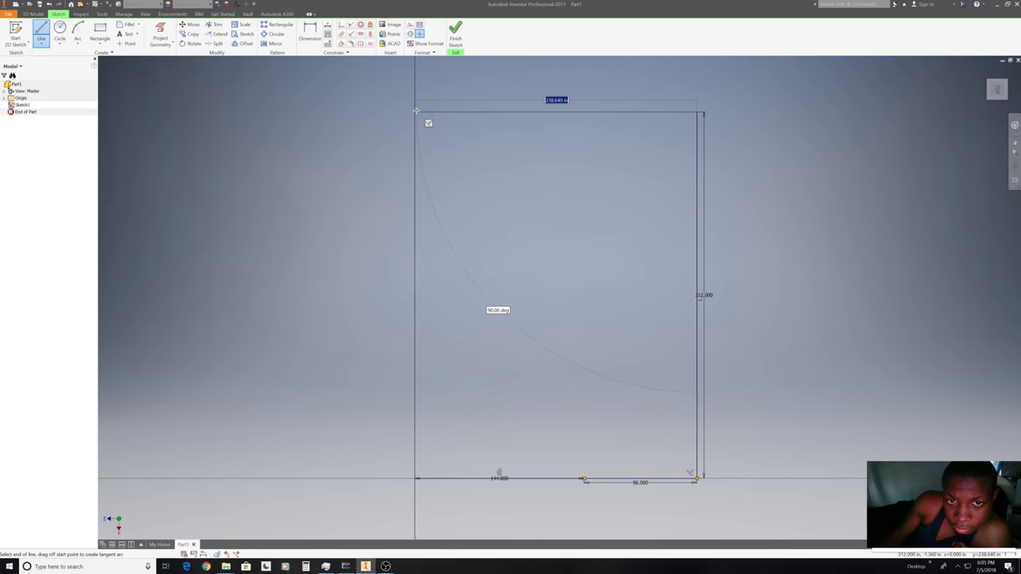
pyautogui.click(415, 112)
pyautogui.click(415, 479)
pyautogui.rightClick(537, 369)
pyautogui.click(533, 339)
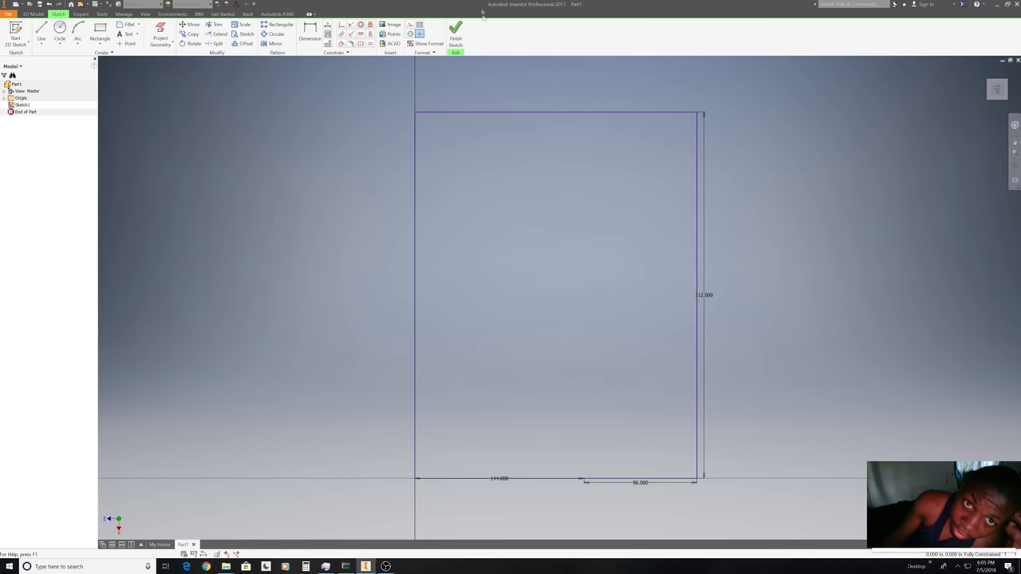
# Finish Sketch1 and extrude the floor outline into a 12-thick slab.
pyautogui.click(448, 38)
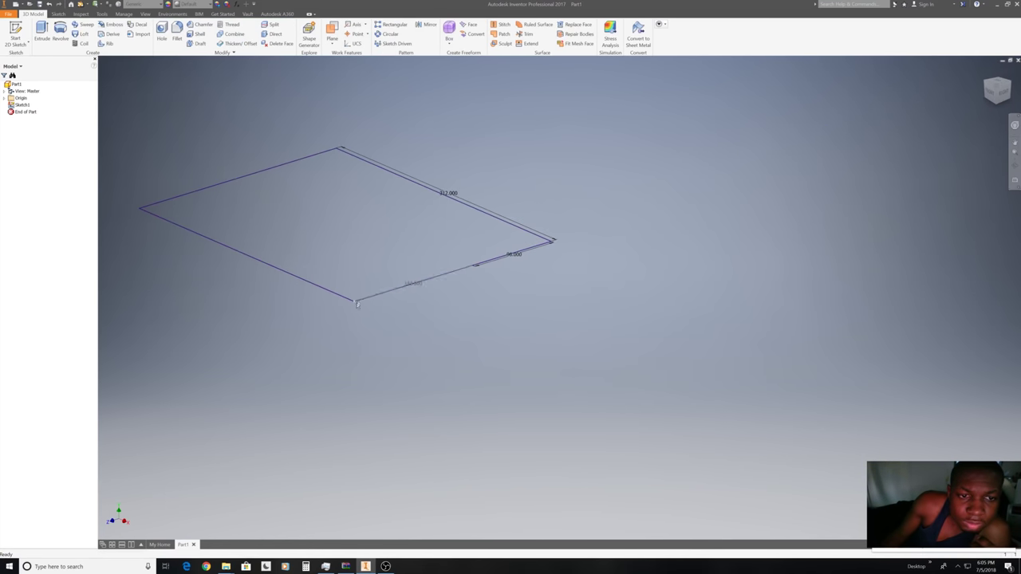
pyautogui.click(42, 32)
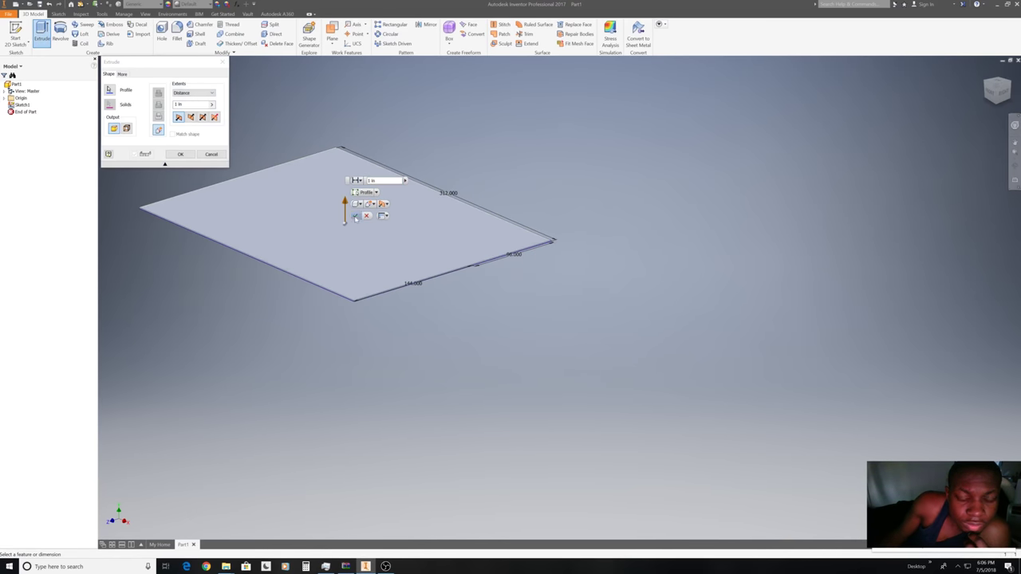
pyautogui.click(533, 24)
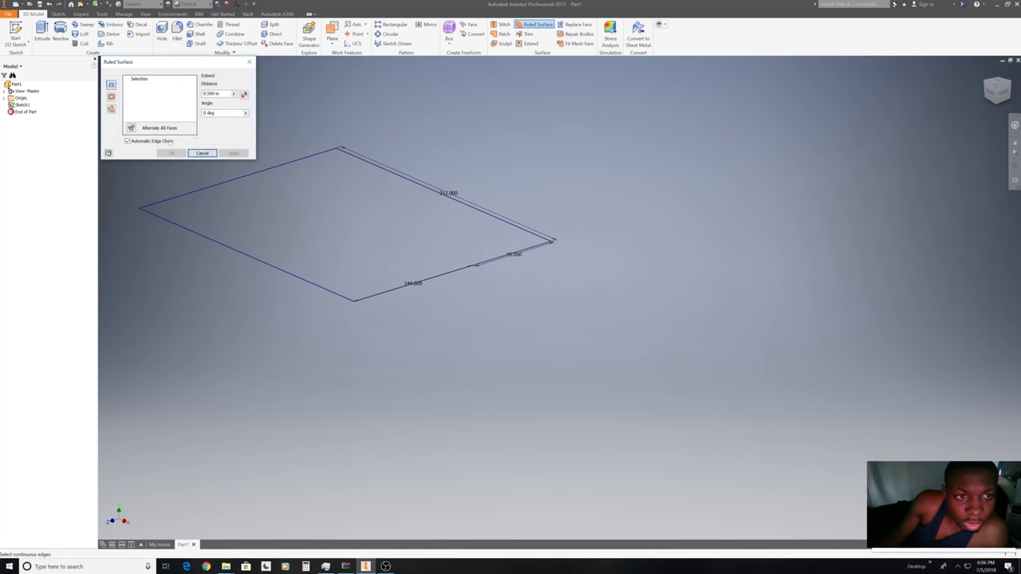
pyautogui.click(249, 62)
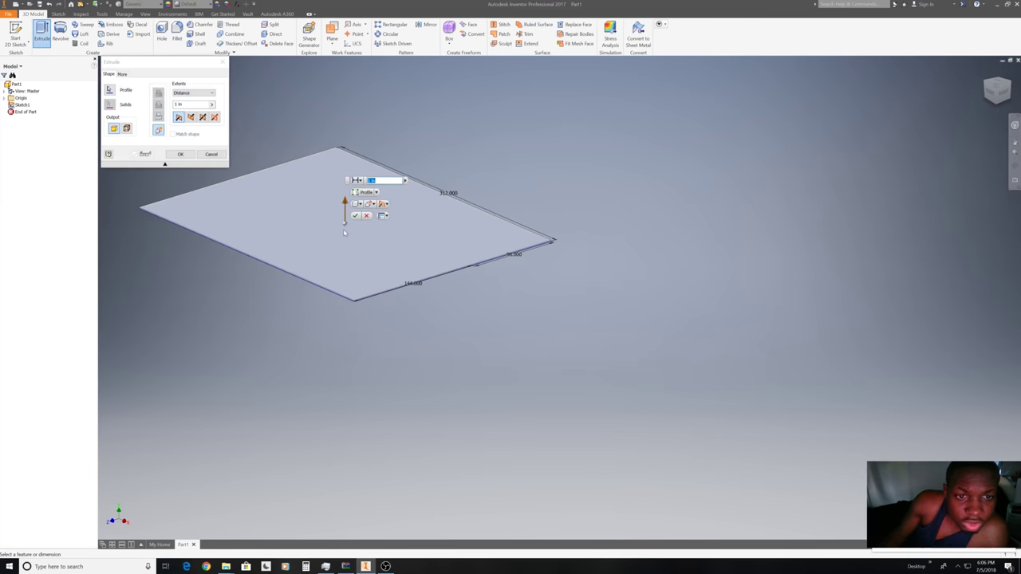
pyautogui.press('Return')
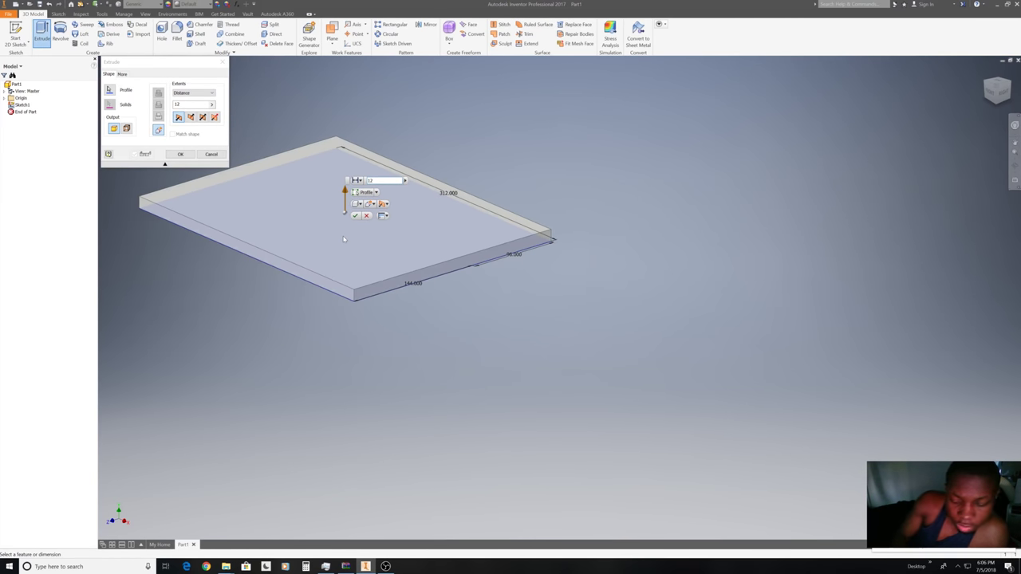
# Start Sketch2 on the slab's top face and project the slab's outline edges into it.
pyautogui.rightClick(323, 234)
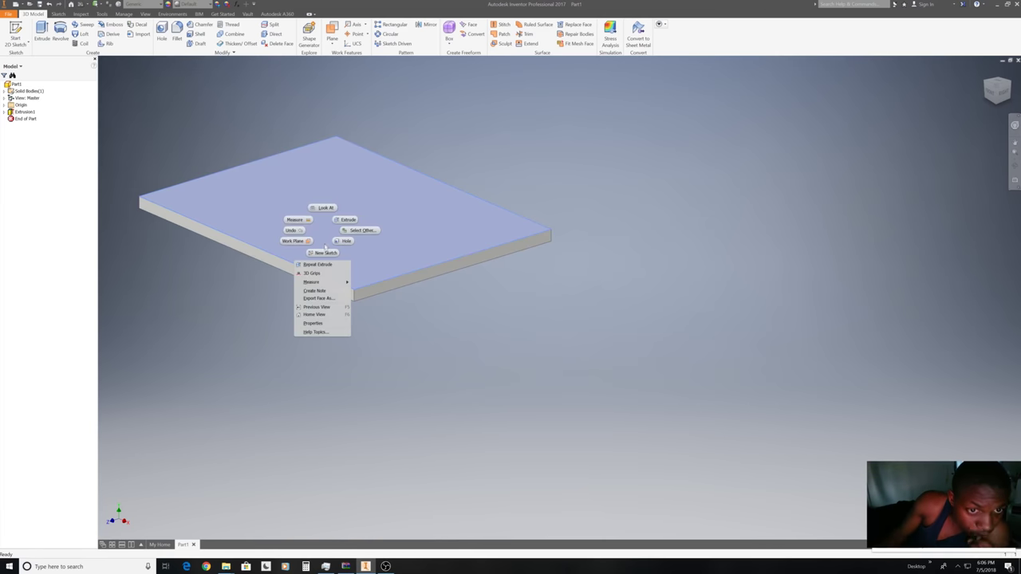
pyautogui.click(325, 252)
pyautogui.moveTo(472, 309); pyautogui.dragTo(179, 439, button='middle')
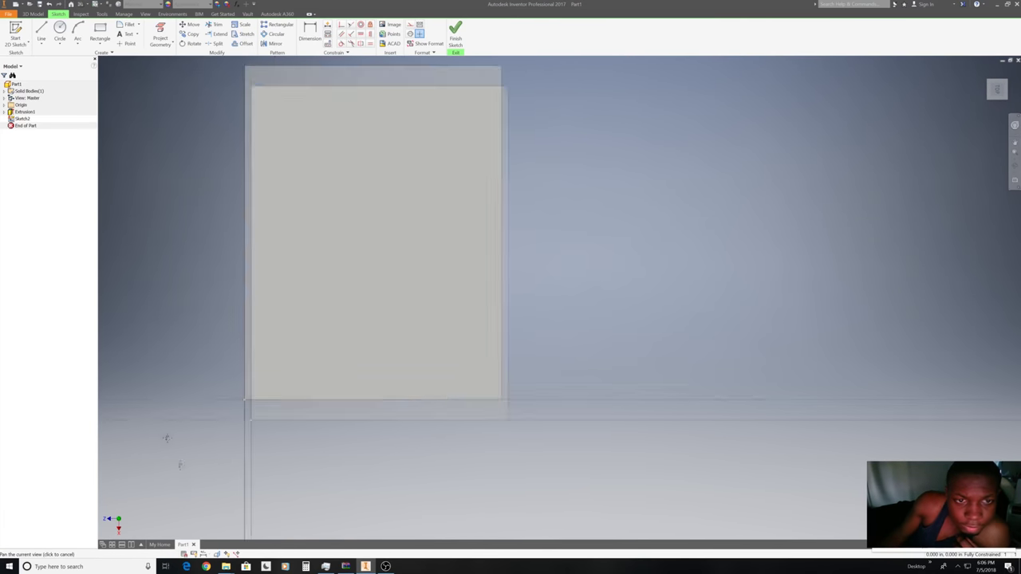
pyautogui.click(41, 34)
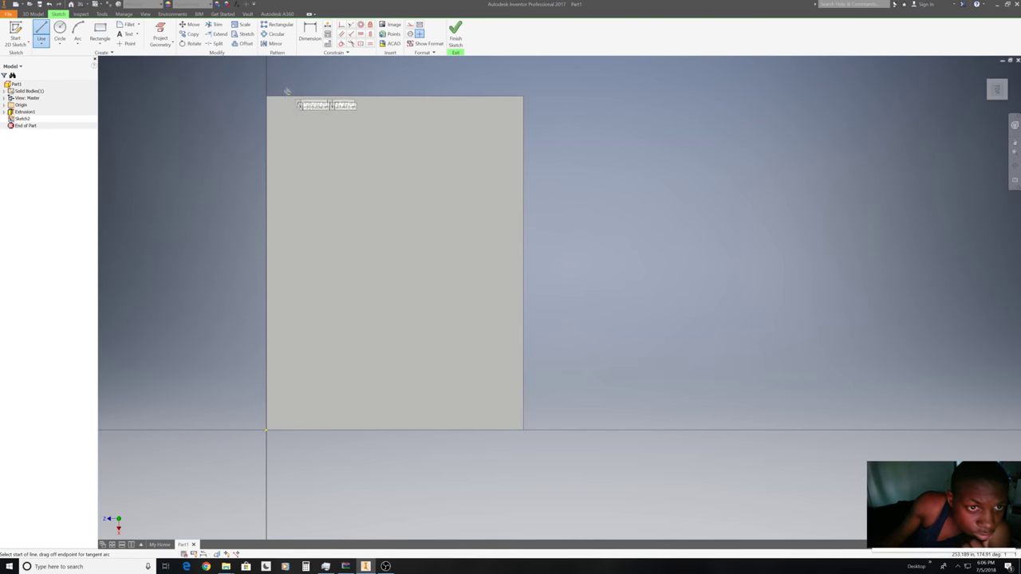
pyautogui.rightClick(340, 160)
pyautogui.click(359, 162)
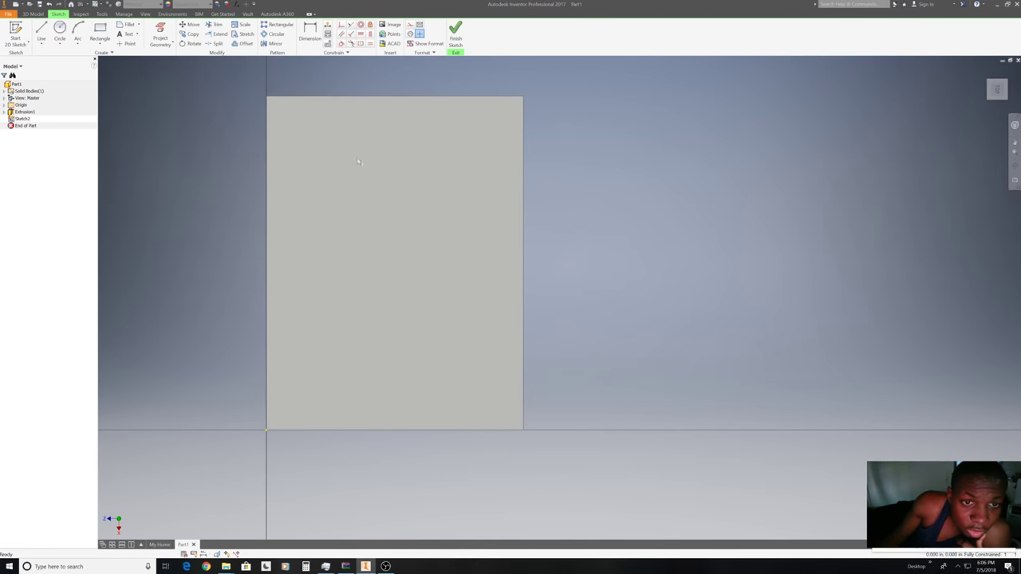
pyautogui.rightClick(403, 190)
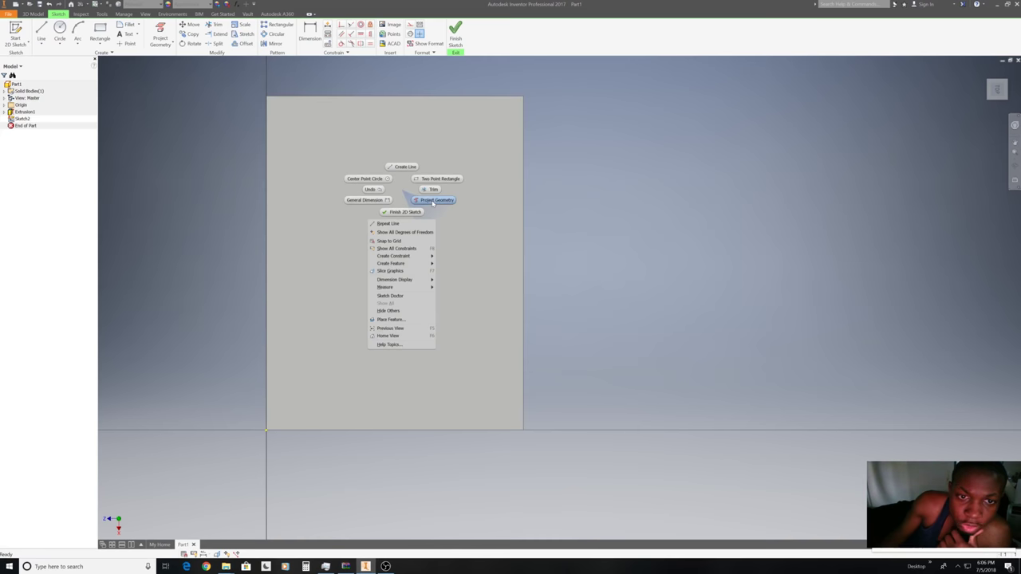
pyautogui.click(433, 202)
pyautogui.rightClick(590, 195)
pyautogui.click(614, 195)
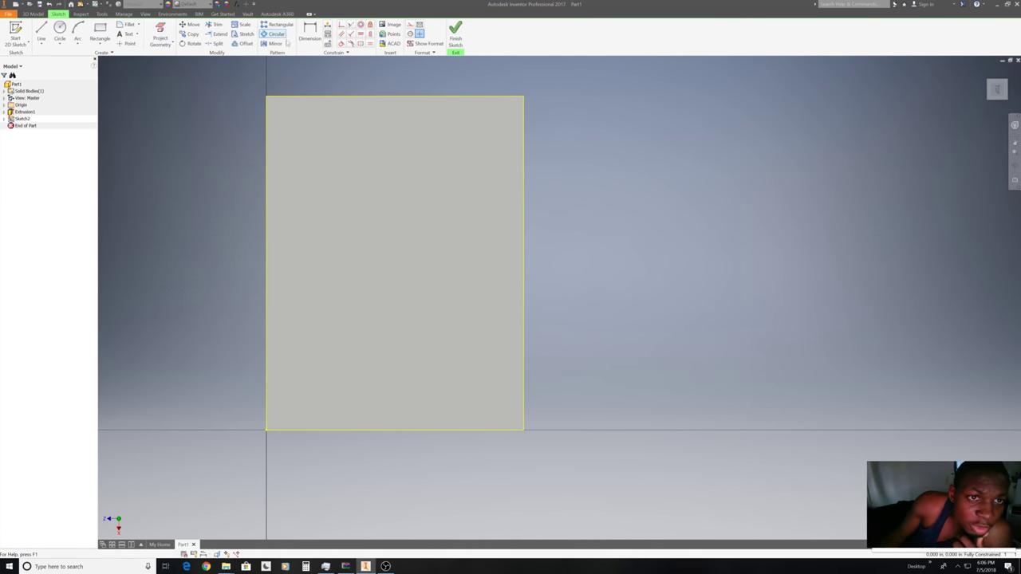
# Offset the projected outline 4.000 inward to mark the exterior wall thickness.
pyautogui.click(341, 96)
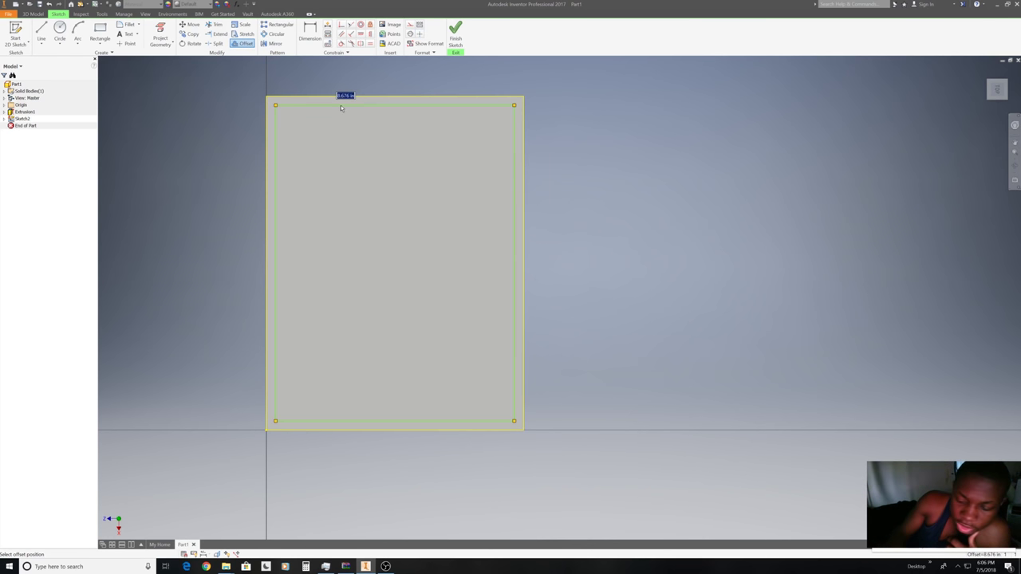
pyautogui.click(341, 105)
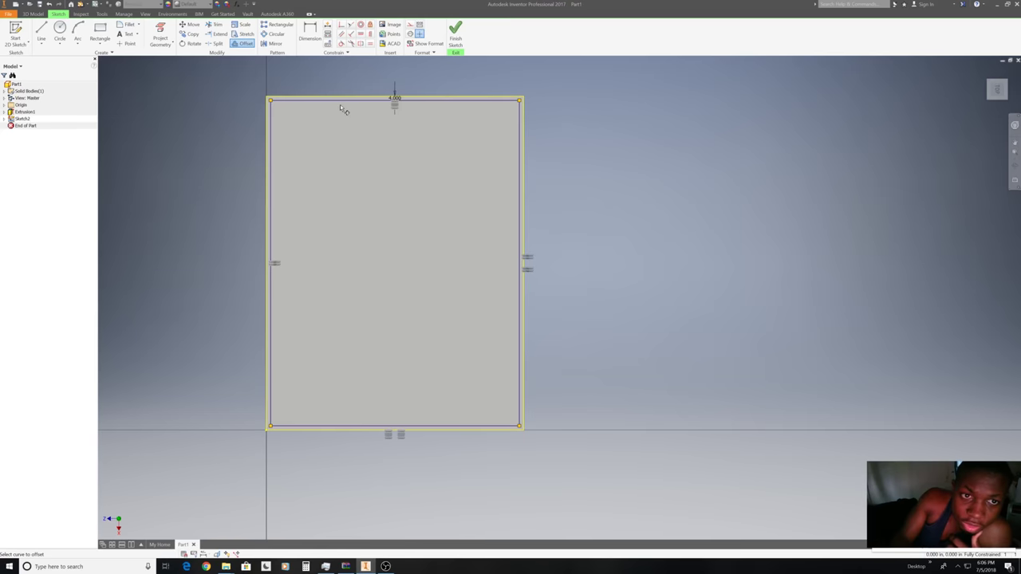
pyautogui.rightClick(341, 105)
pyautogui.click(360, 105)
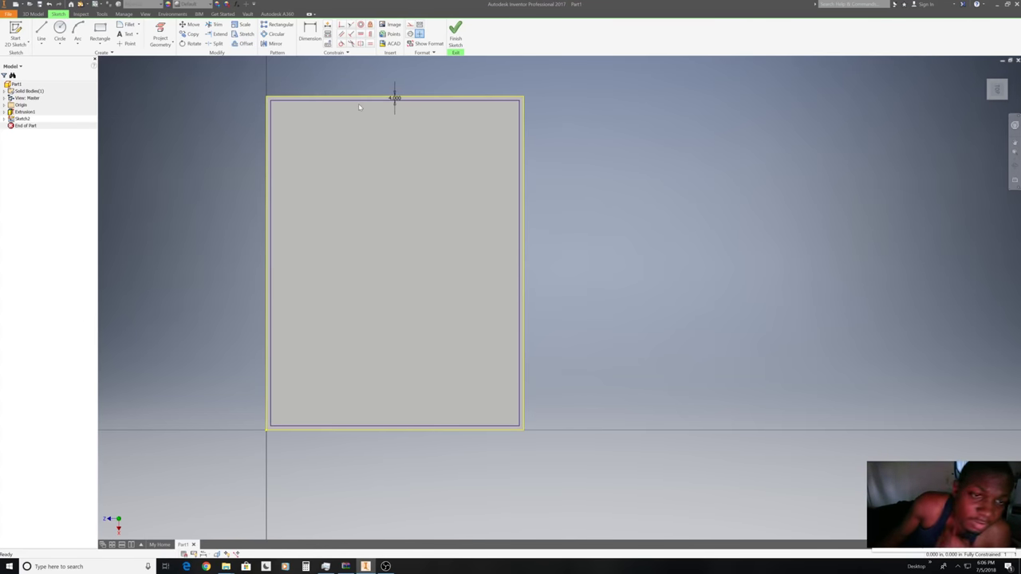
# Draw a line from the left wall's midpoint to mid-slab, then up to the top wall.
pyautogui.press('l')
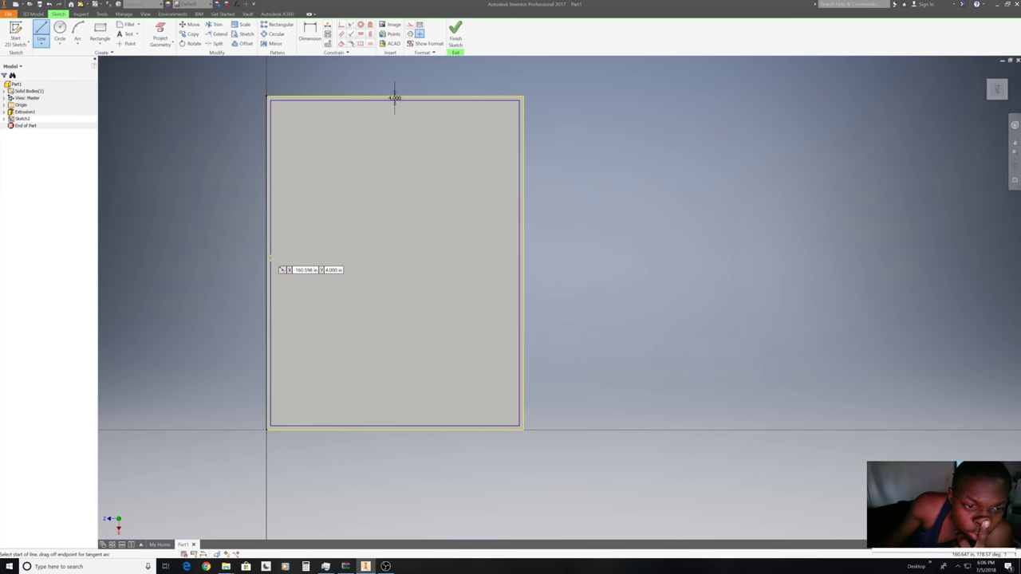
pyautogui.click(271, 258)
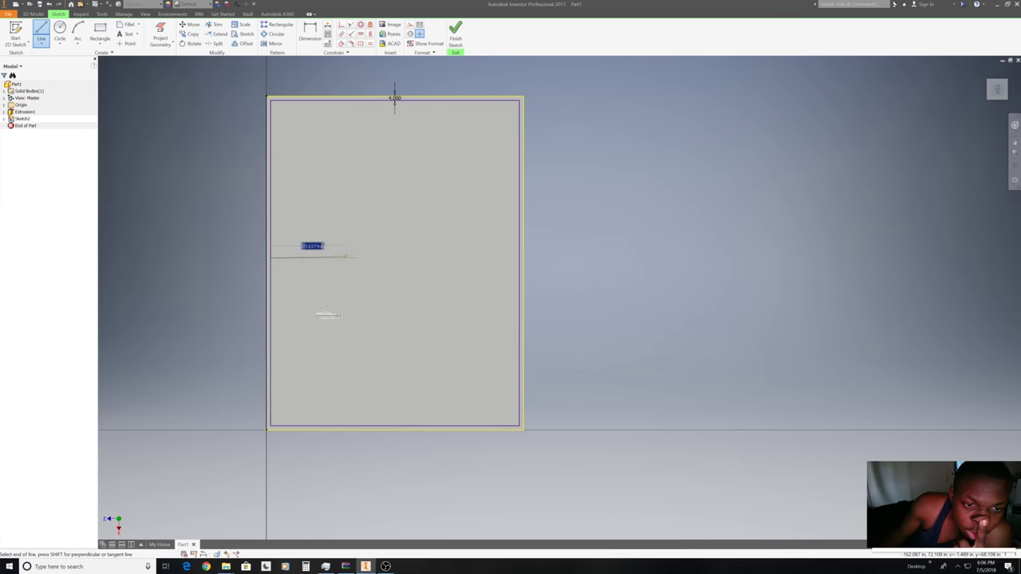
pyautogui.click(394, 257)
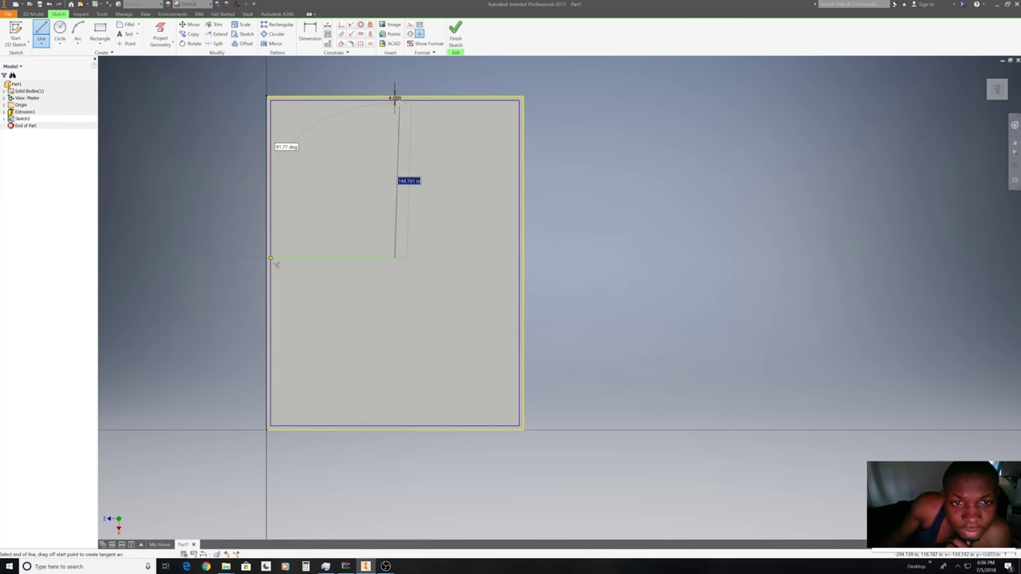
pyautogui.click(394, 98)
pyautogui.rightClick(443, 166)
pyautogui.click(416, 183)
# Delete the vertical line and redraw it from the corner up to the top wall.
pyautogui.click(394, 182)
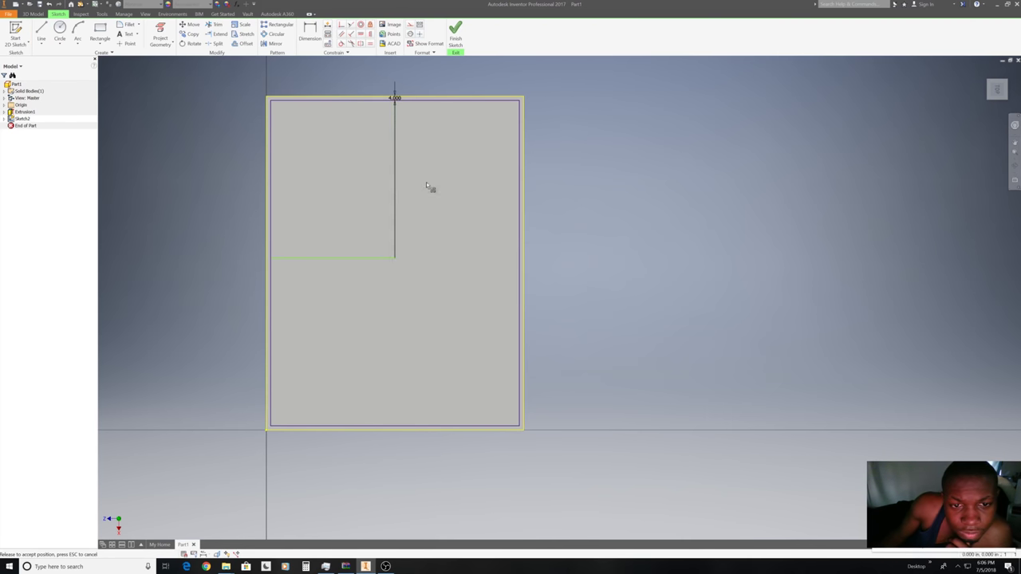
pyautogui.click(411, 207)
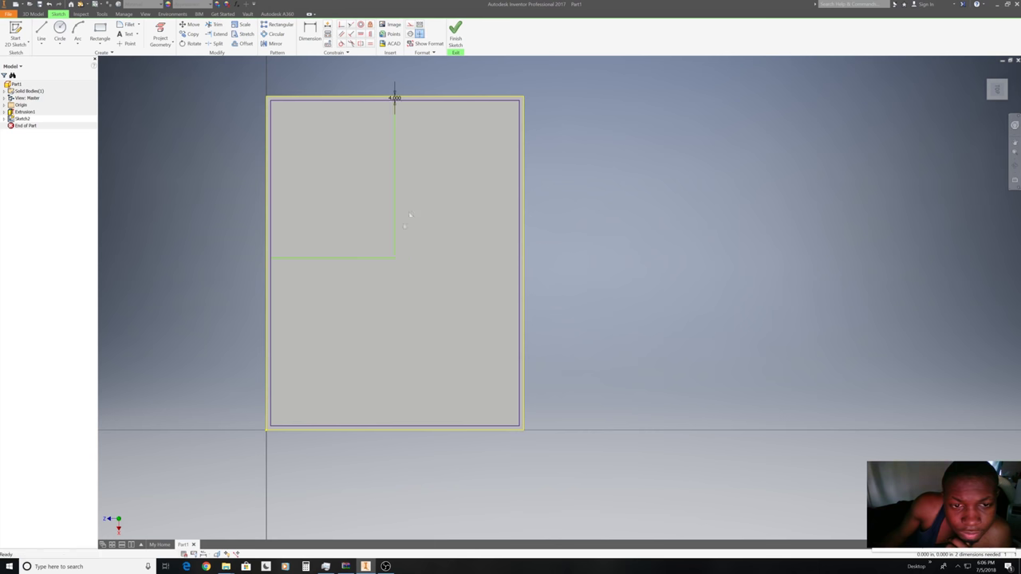
pyautogui.rightClick(396, 157)
pyautogui.click(392, 99)
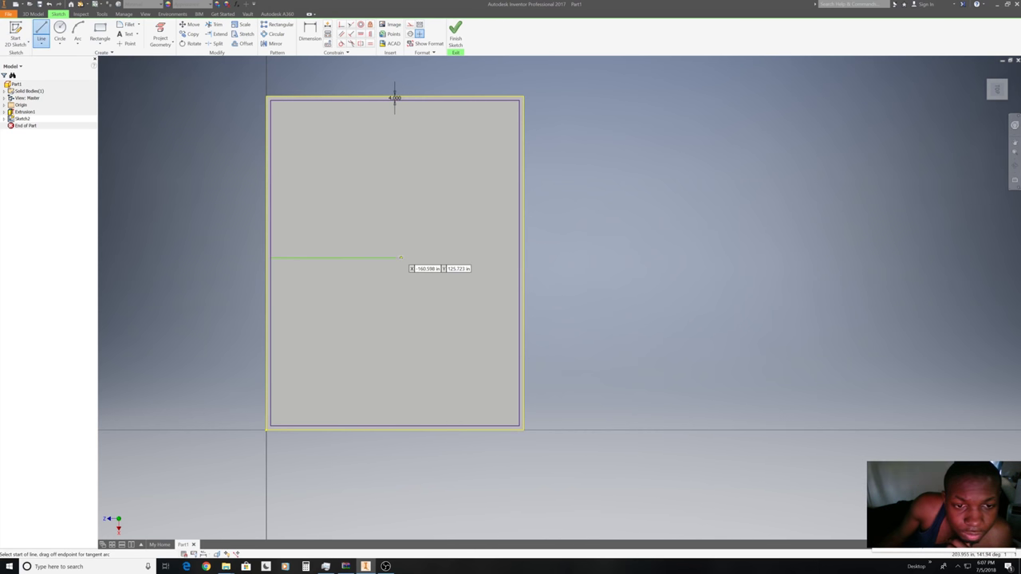
pyautogui.click(394, 258)
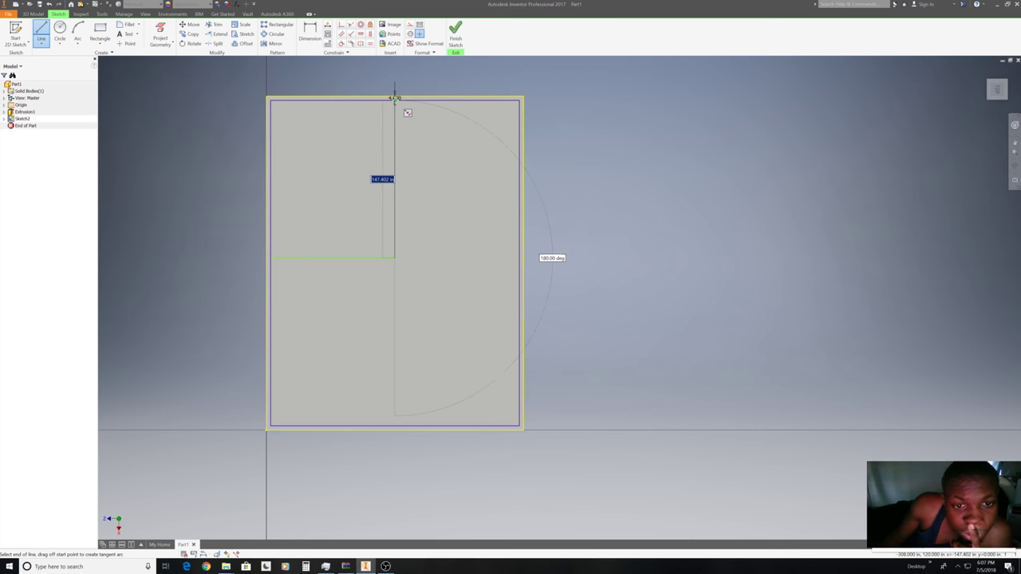
pyautogui.doubleClick(394, 98)
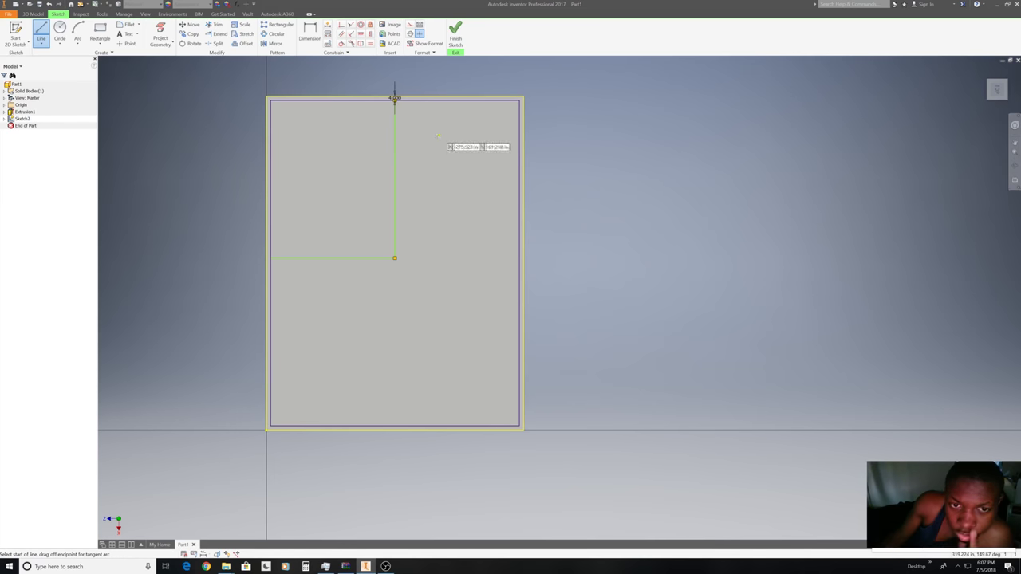
# Extend the partition line to the left wall and draw its parallel face to the right wall.
pyautogui.click(394, 258)
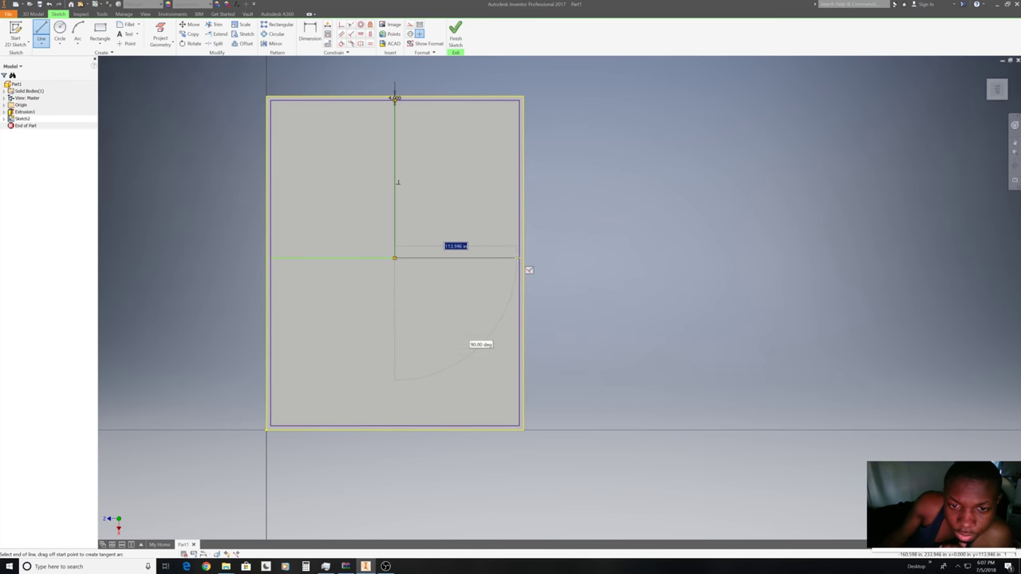
pyautogui.rightClick(548, 256)
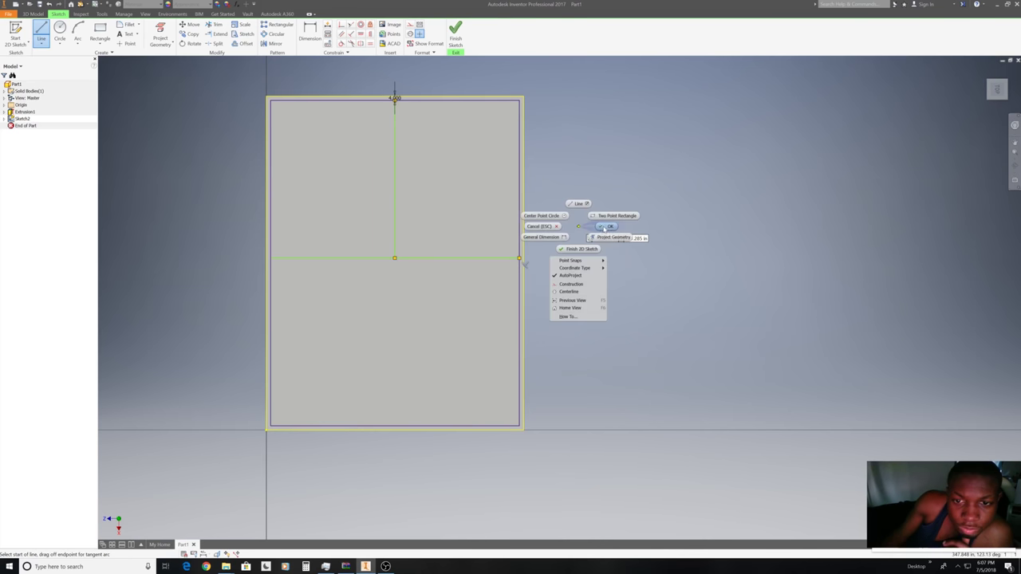
pyautogui.click(570, 262)
pyautogui.click(41, 36)
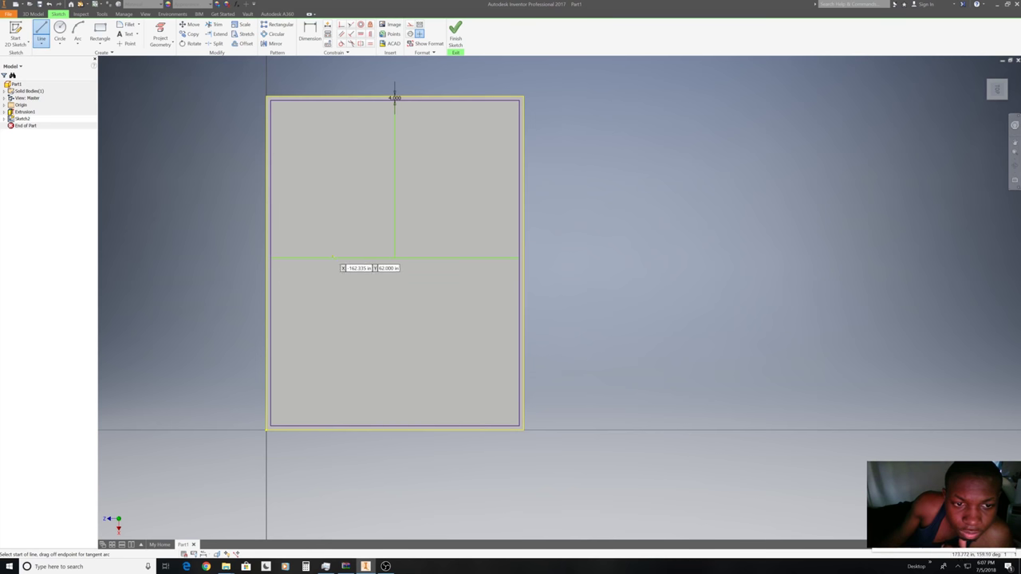
pyautogui.click(333, 257)
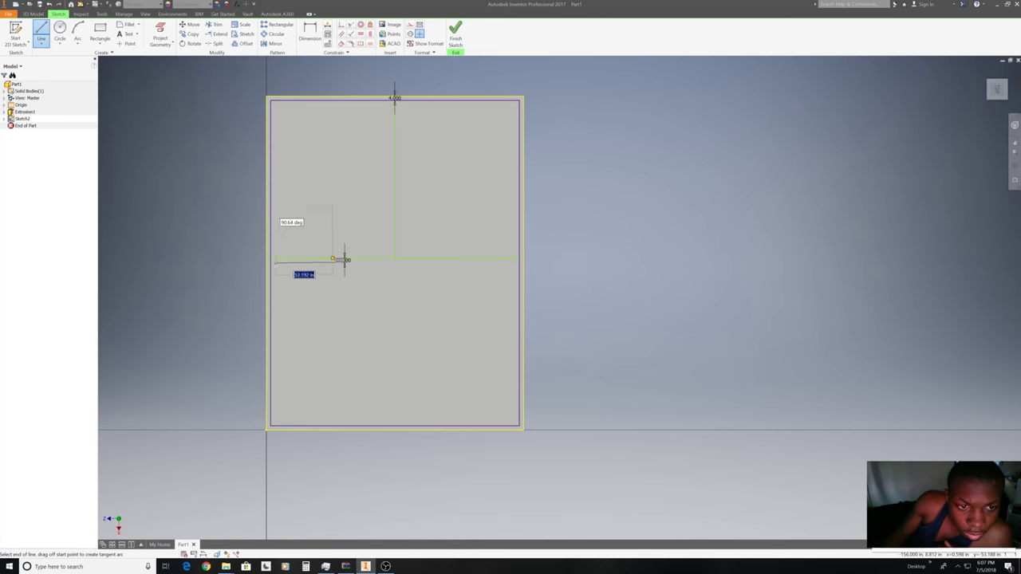
pyautogui.press('Return')
pyautogui.click(332, 261)
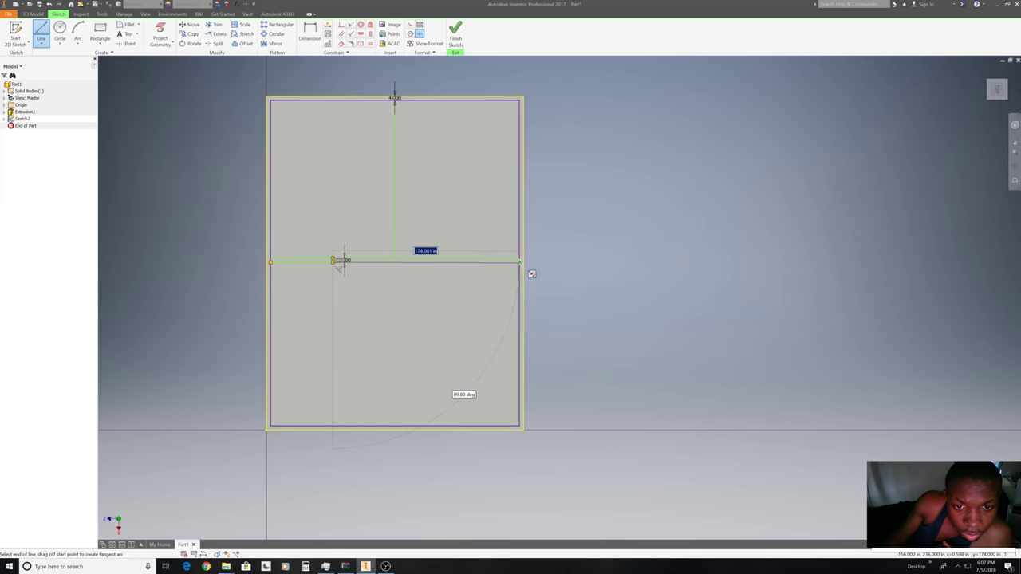
pyautogui.scroll(2, 531, 273)
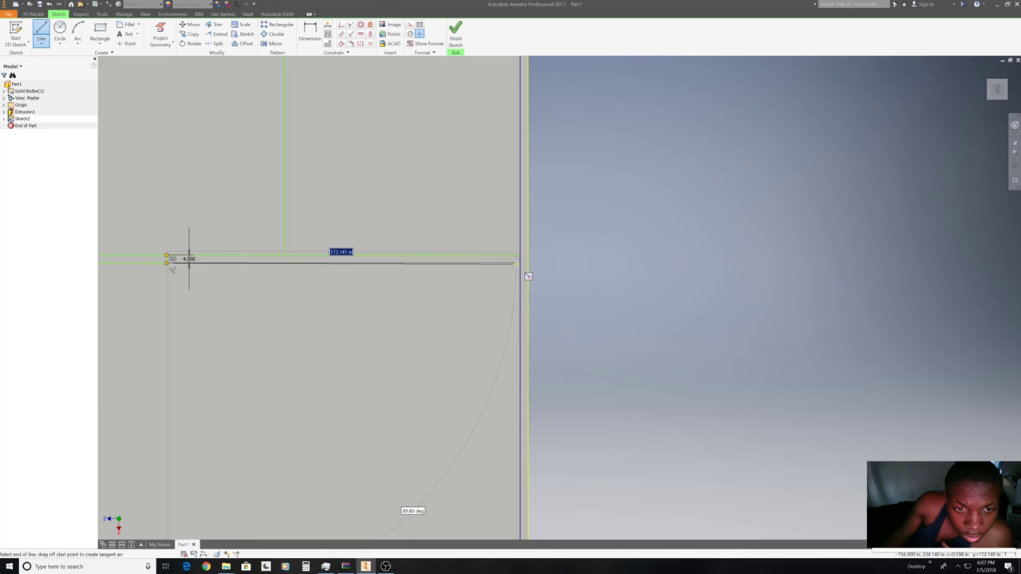
pyautogui.scroll(-2, 529, 276)
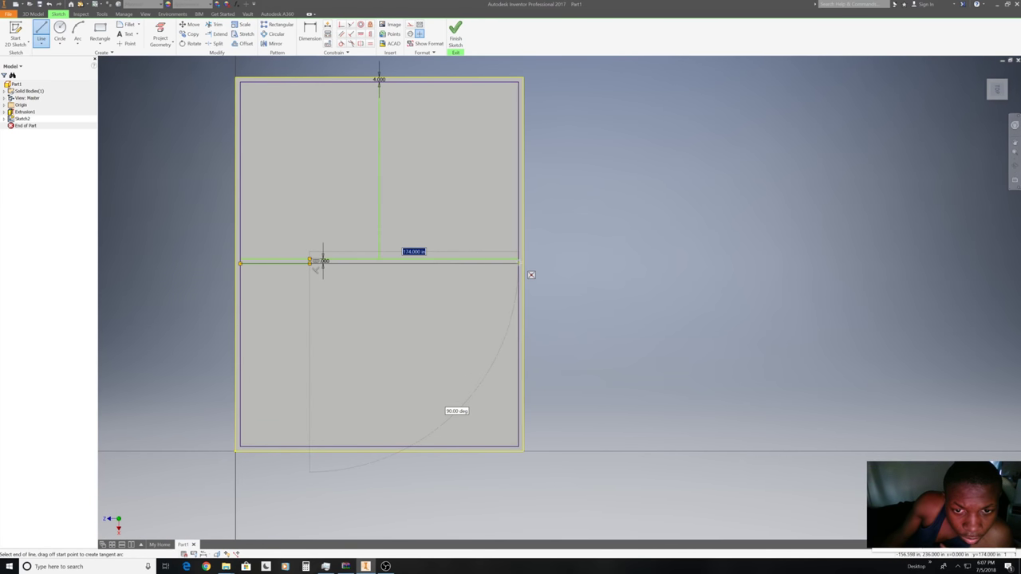
pyautogui.doubleClick(532, 275)
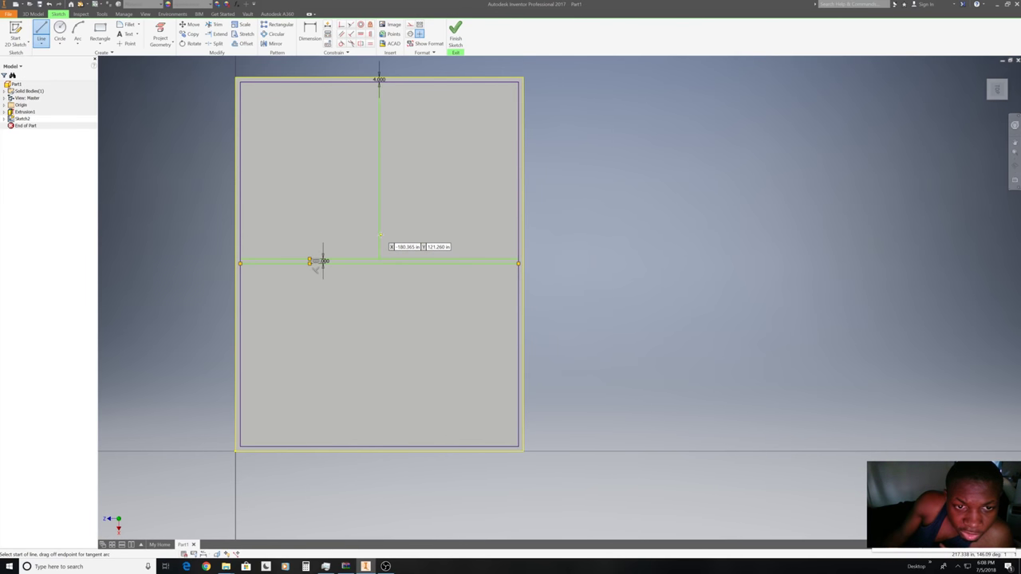
# Add 4-long segments giving the vertical interior wall its 4.000 thickness.
pyautogui.click(379, 261)
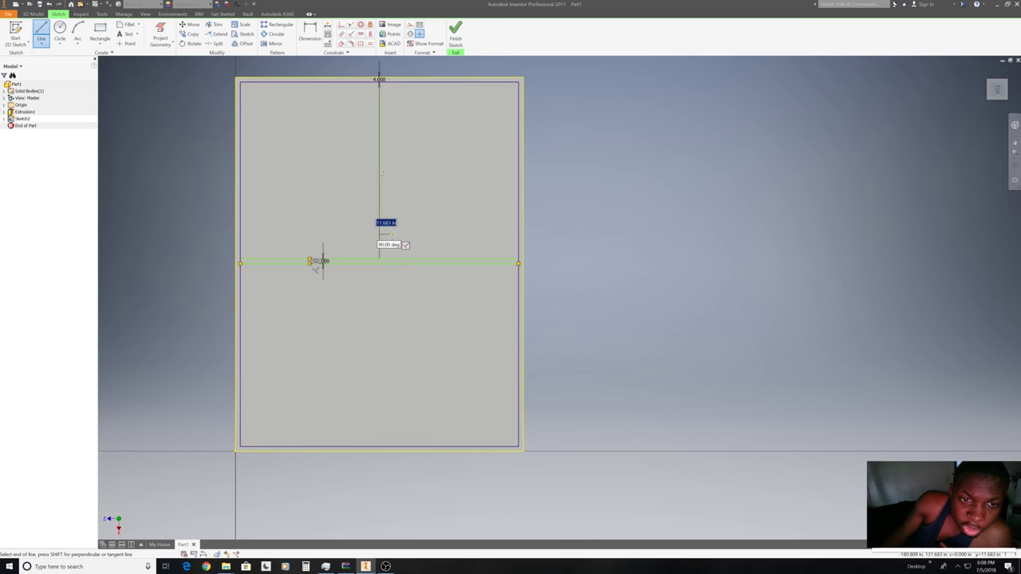
pyautogui.write('4')
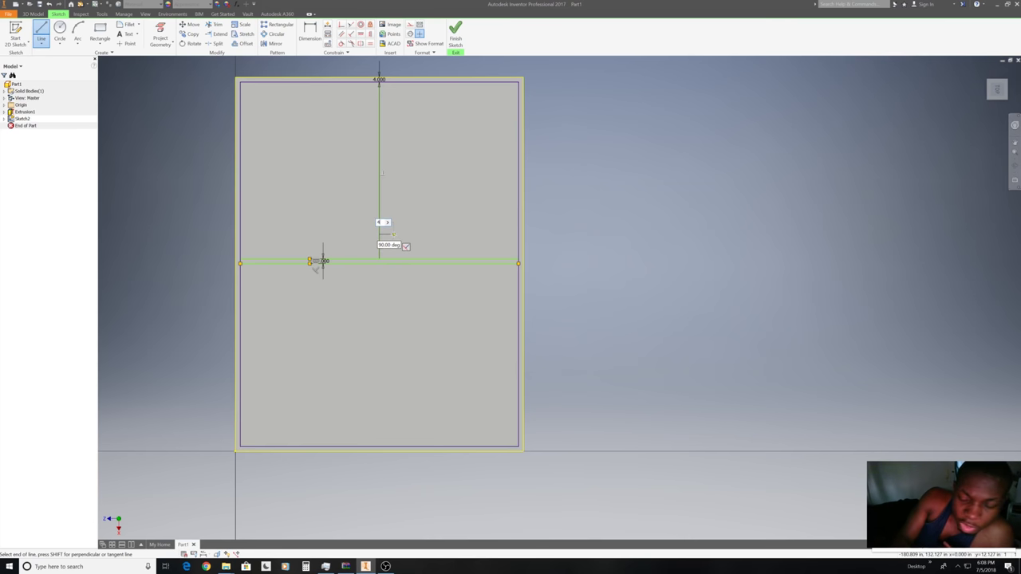
pyautogui.press('Tab')
pyautogui.press('Return')
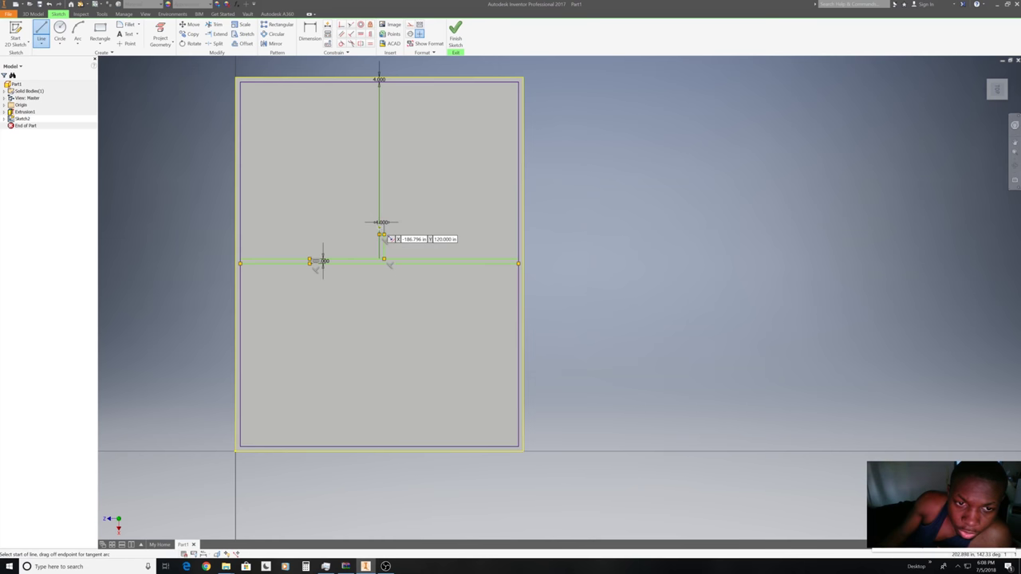
pyautogui.click(383, 259)
pyautogui.write('4')
pyautogui.press('Return')
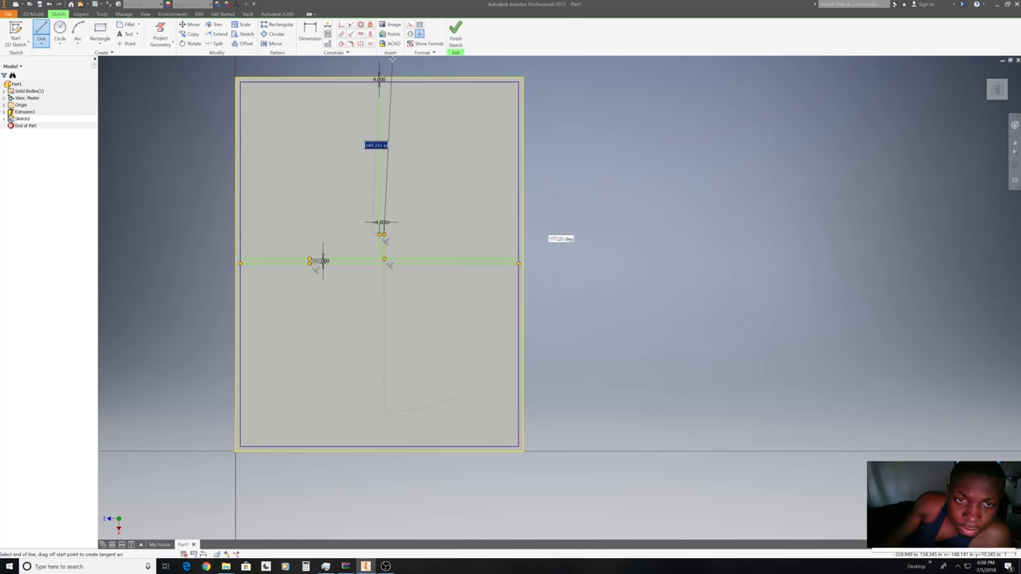
pyautogui.press('Escape')
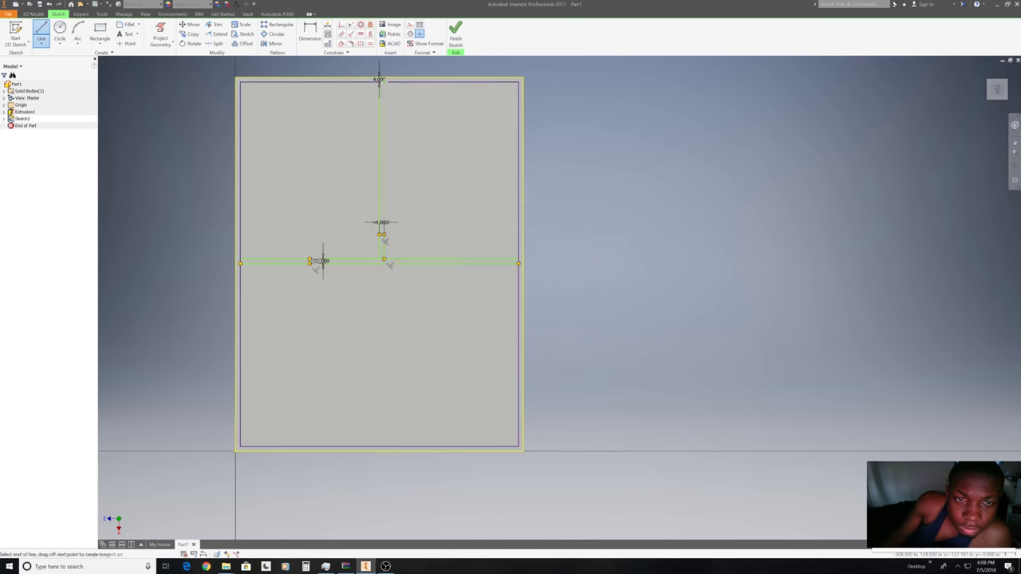
pyautogui.rightClick(434, 156)
pyautogui.click(469, 129)
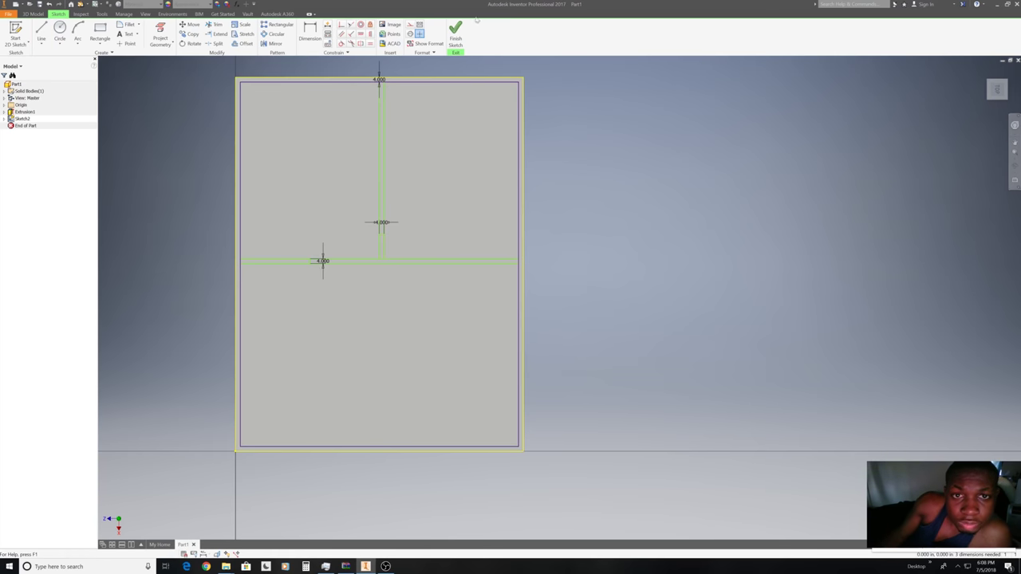
# Finish Sketch2 and begin a wall extrusion, cancelling the first profile selection.
pyautogui.click(458, 35)
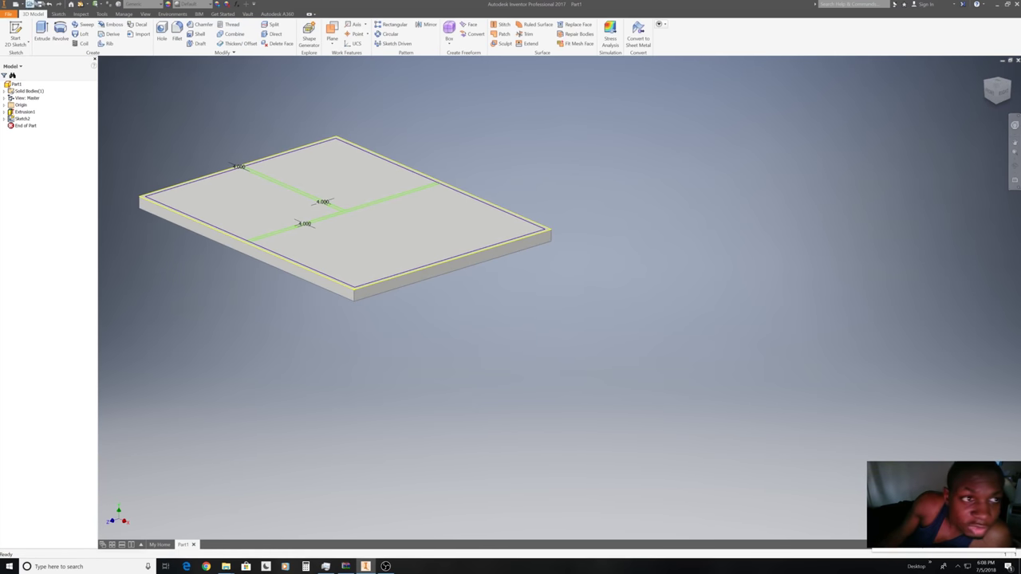
pyautogui.click(41, 36)
pyautogui.click(351, 213)
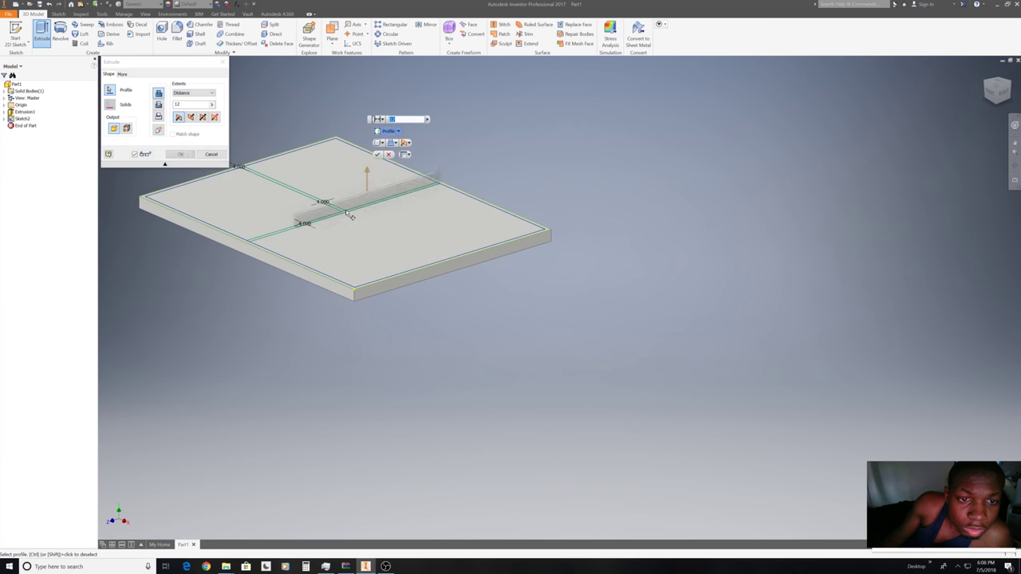
pyautogui.click(323, 204)
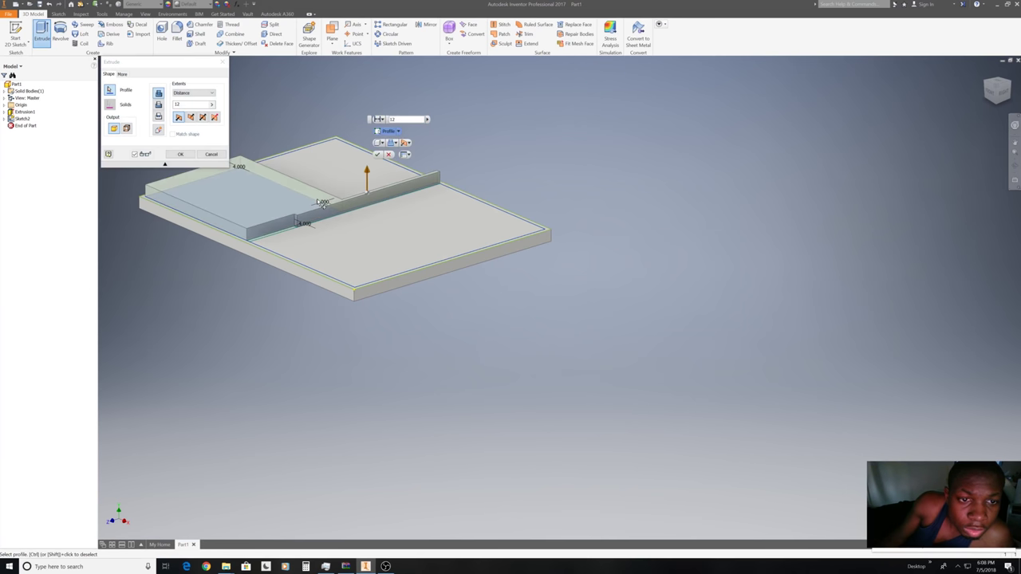
pyautogui.click(217, 156)
# Extrude the outer and interior wall strips to the new wall height as Extrusion2.
pyautogui.press('e')
pyautogui.scroll(5, 263, 171)
pyautogui.click(278, 177)
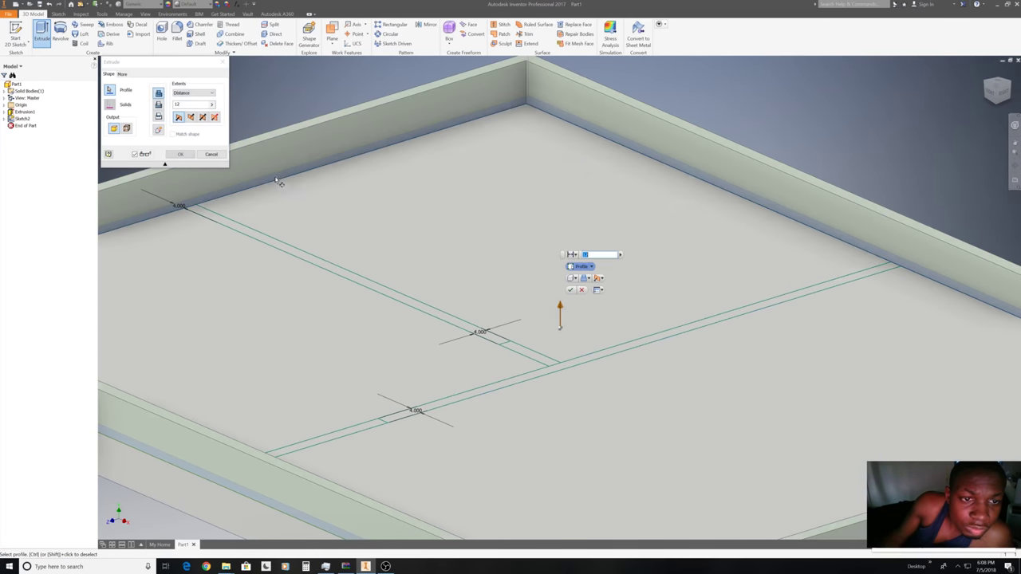
pyautogui.click(256, 235)
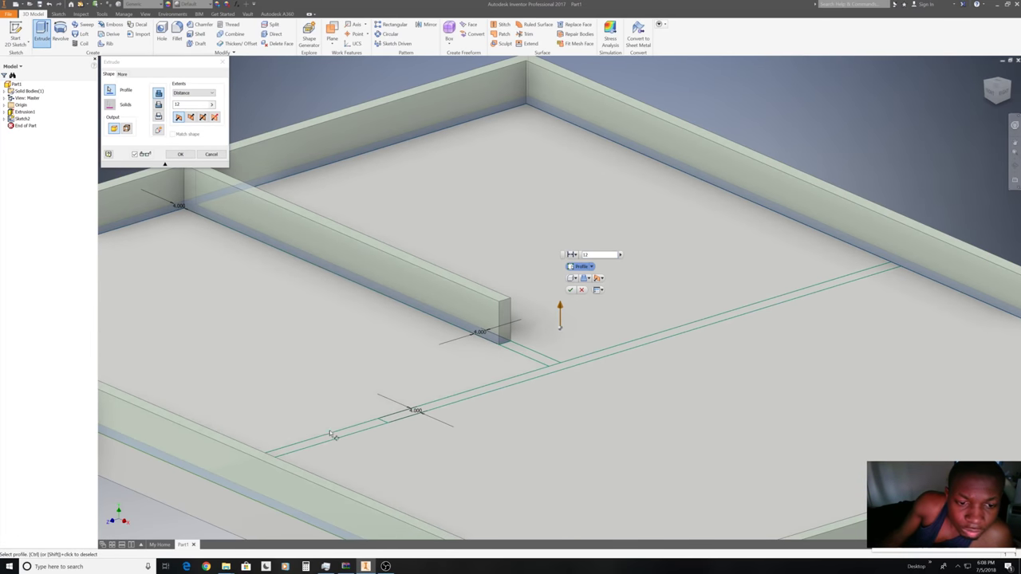
pyautogui.click(333, 443)
pyautogui.click(466, 401)
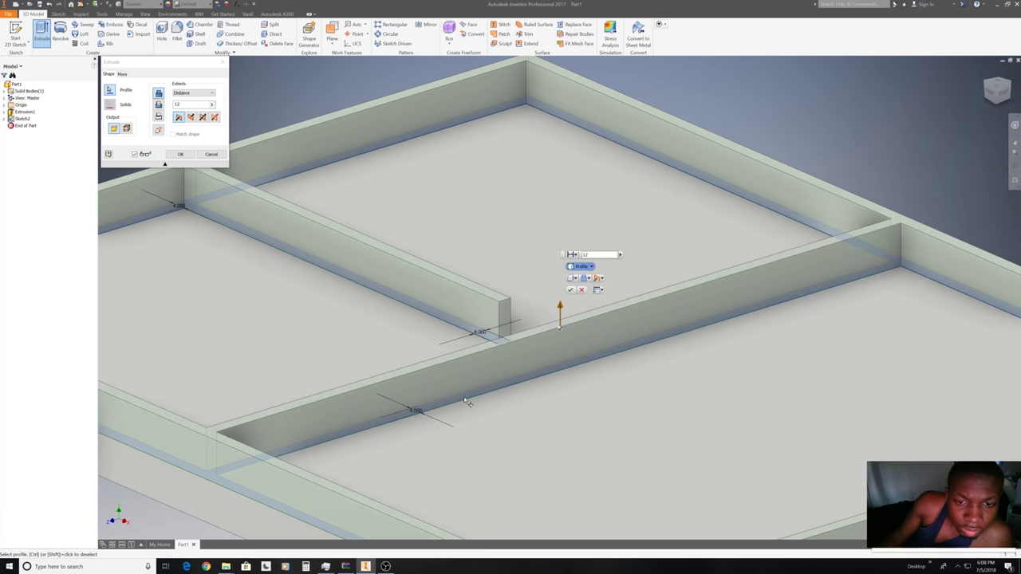
pyautogui.scroll(-5, 524, 353)
pyautogui.scroll(2, 526, 343)
pyautogui.scroll(2, 528, 338)
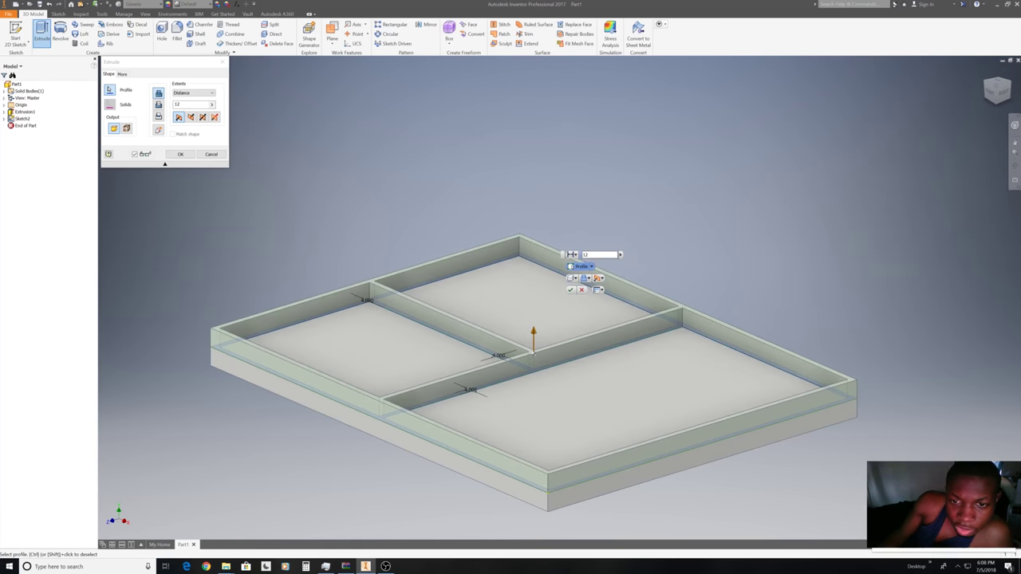
pyautogui.click(597, 255)
pyautogui.press('BackSpace')
pyautogui.write('7ft')
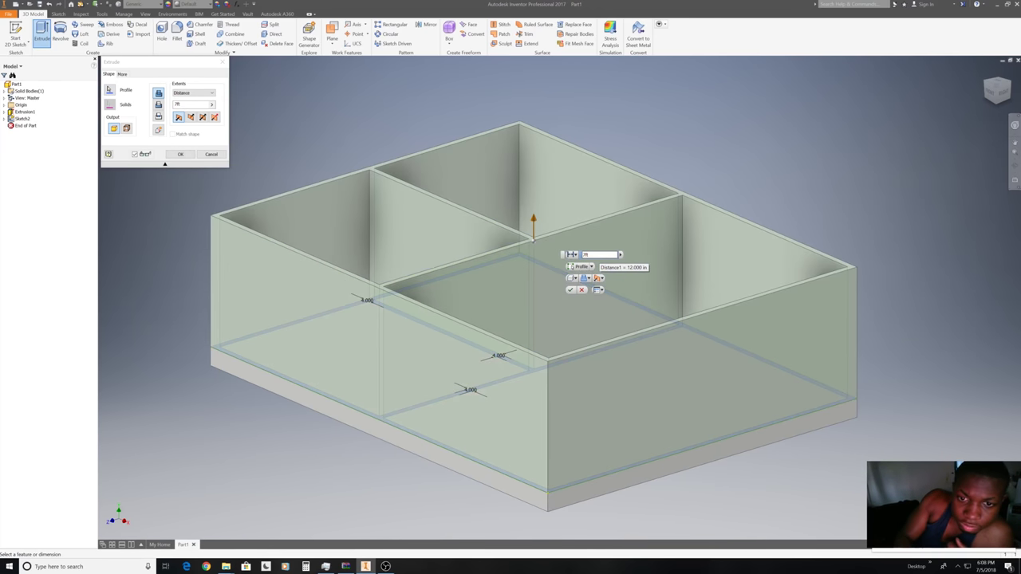
pyautogui.press('Return')
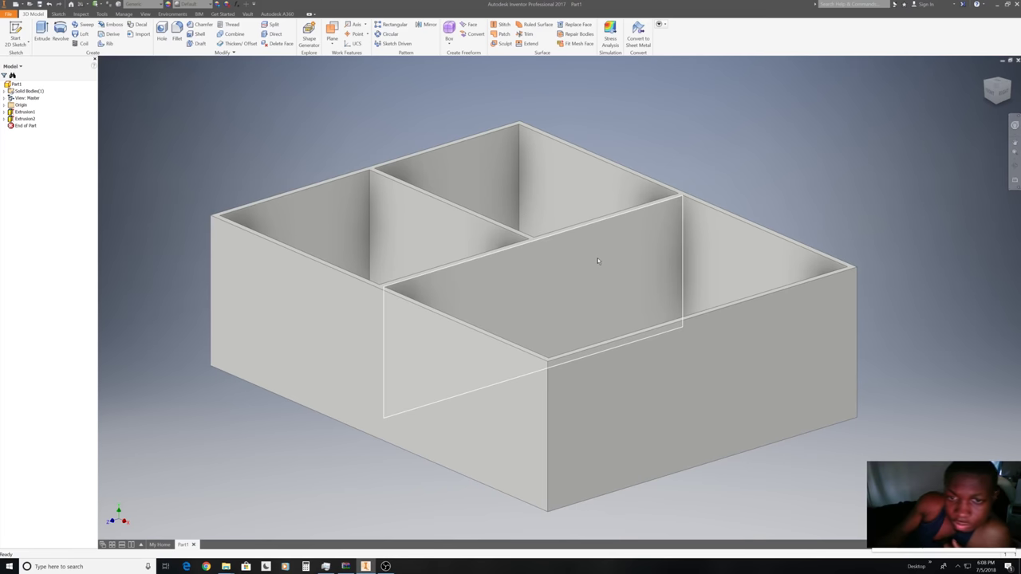
pyautogui.moveTo(997, 90)
pyautogui.moveTo(1002, 94); pyautogui.dragTo(997, 89)
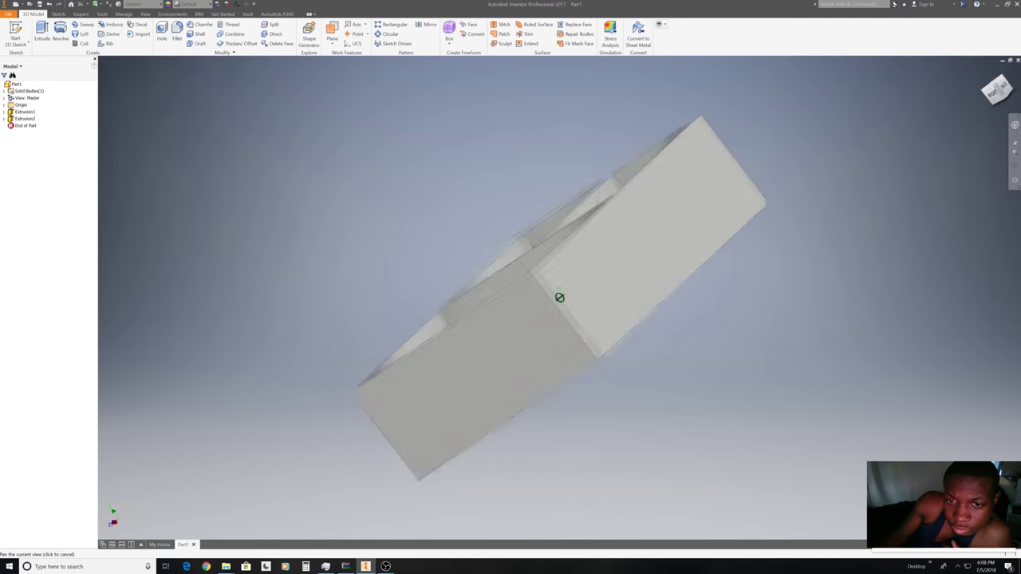
pyautogui.keyDown('shift'); pyautogui.moveTo(560, 298); pyautogui.dragTo(626, 264, button='middle'); pyautogui.keyUp('shift')
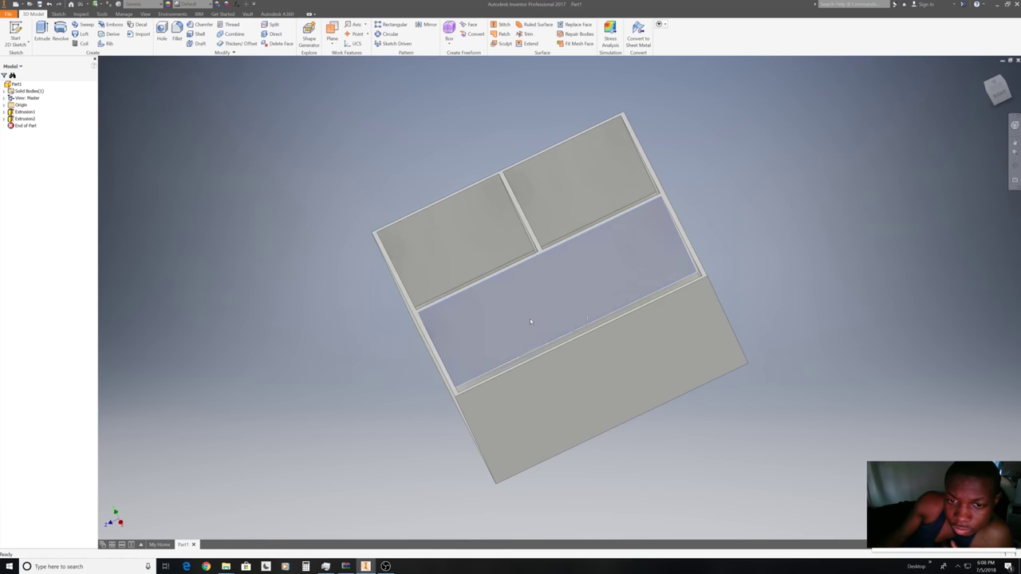
pyautogui.rightClick(530, 318)
pyautogui.click(532, 339)
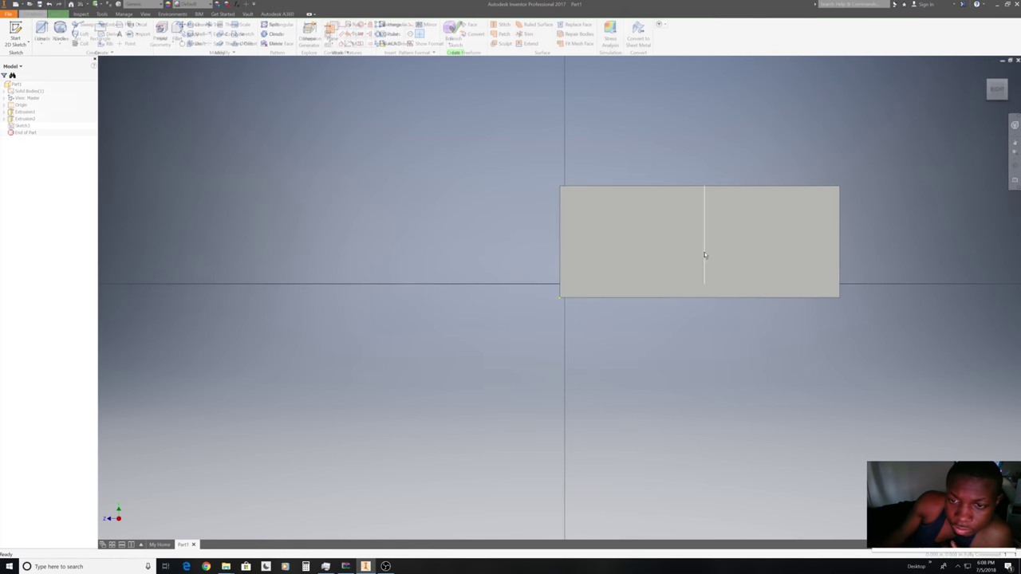
pyautogui.rightClick(705, 252)
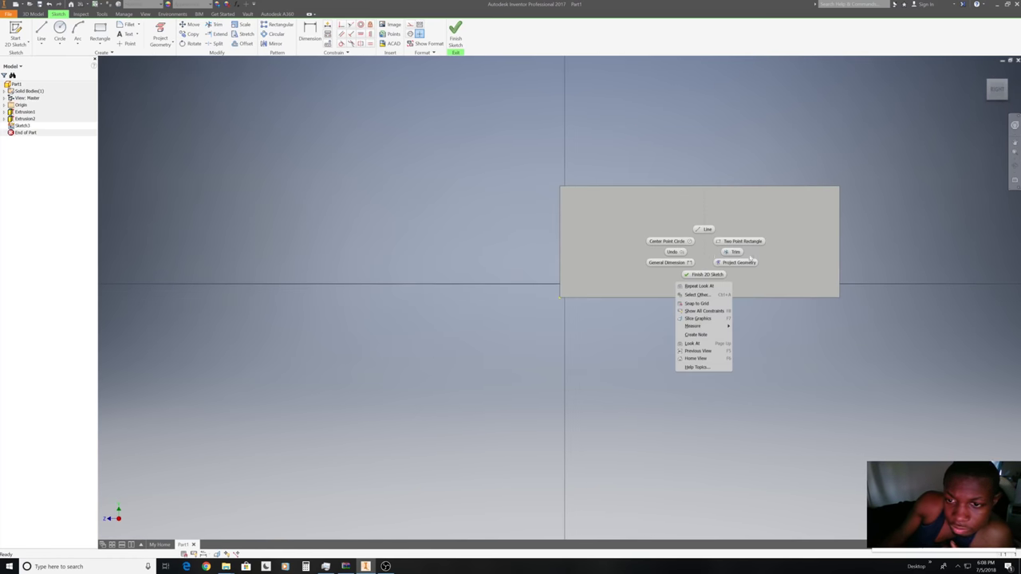
pyautogui.click(713, 319)
pyautogui.scroll(-3, 501, 300)
pyautogui.scroll(-3, 257, 403)
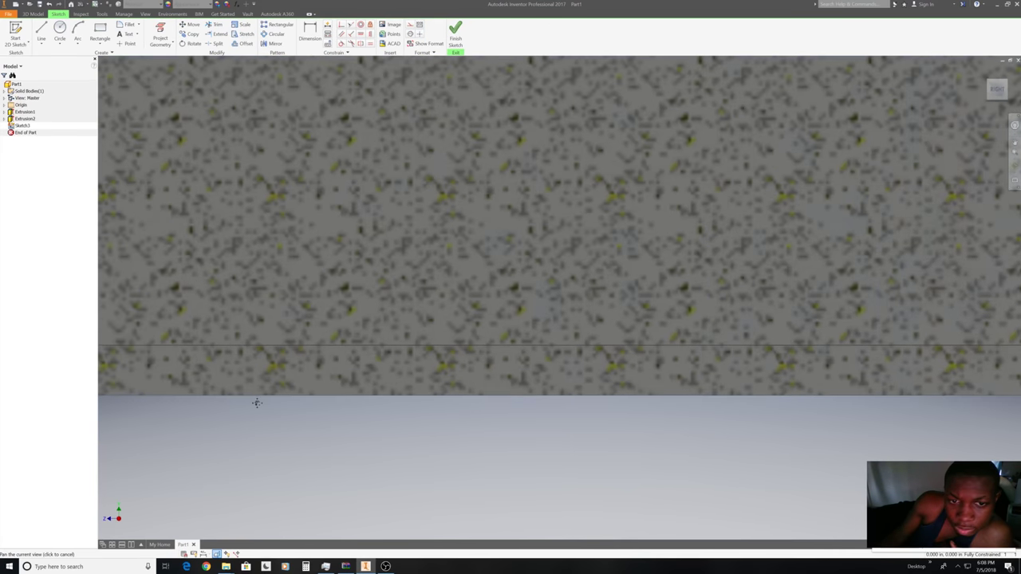
pyautogui.scroll(3, 257, 403)
pyautogui.scroll(-2, 301, 356)
pyautogui.rightClick(599, 200)
pyautogui.click(564, 182)
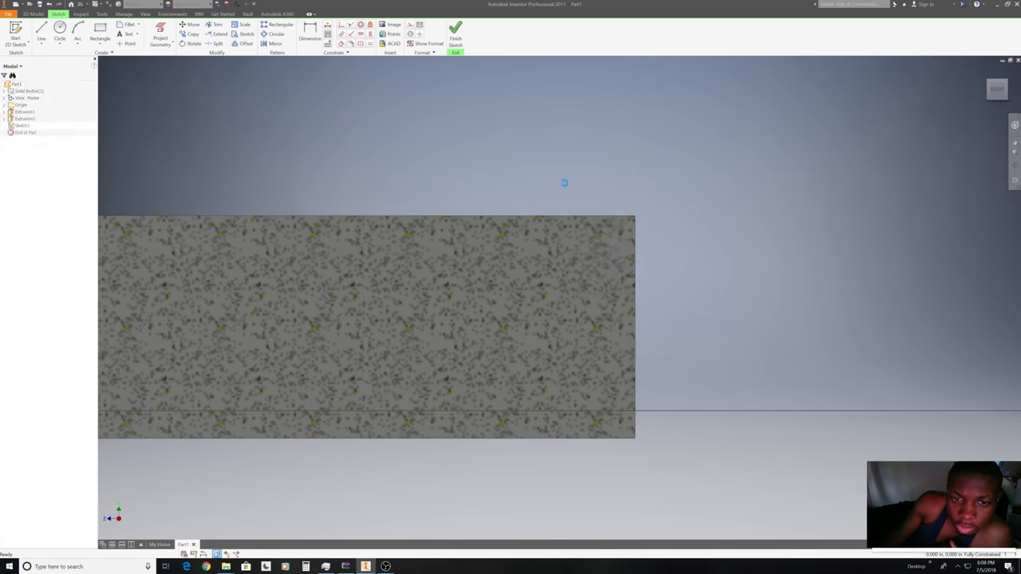
pyautogui.click(997, 91)
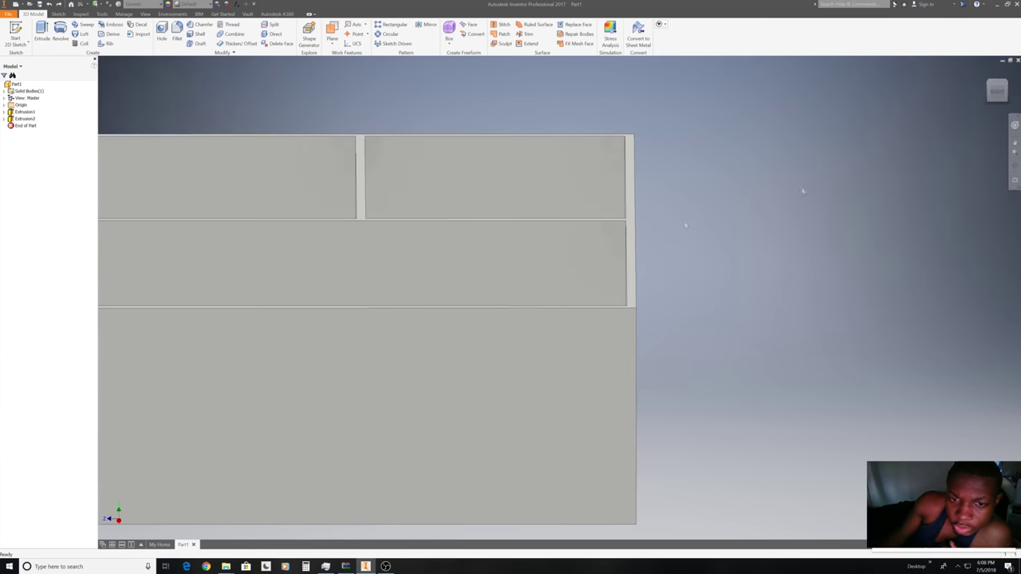
pyautogui.rightClick(706, 209)
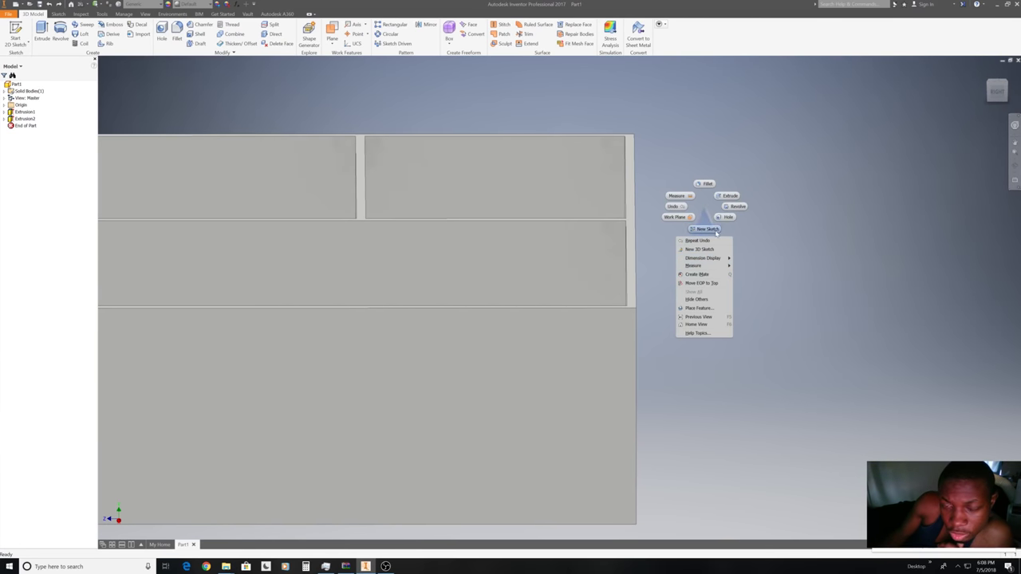
pyautogui.click(548, 276)
# Start Sketch3 on the middle wall face and project that face's edges into it.
pyautogui.rightClick(549, 274)
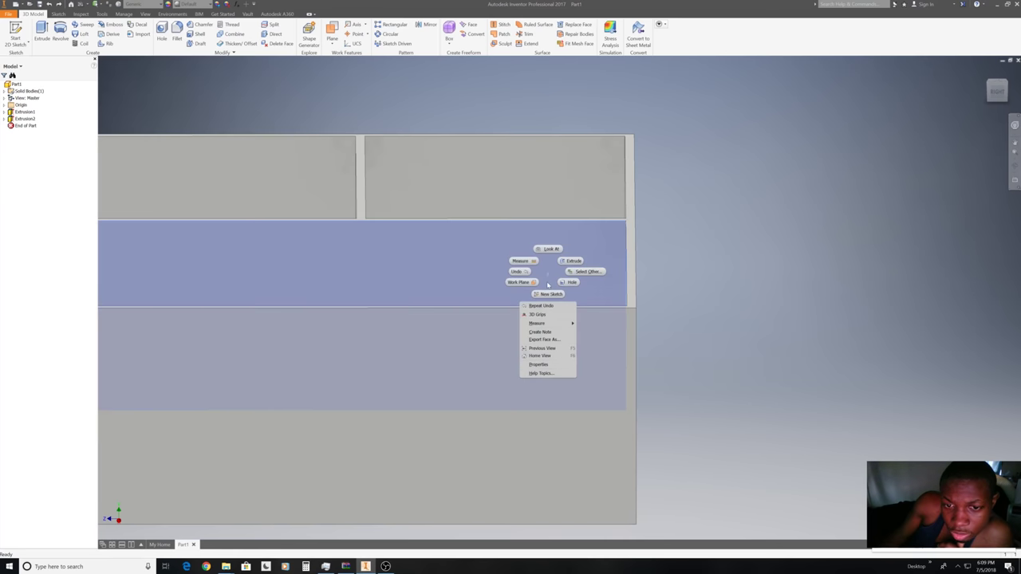
pyautogui.click(547, 297)
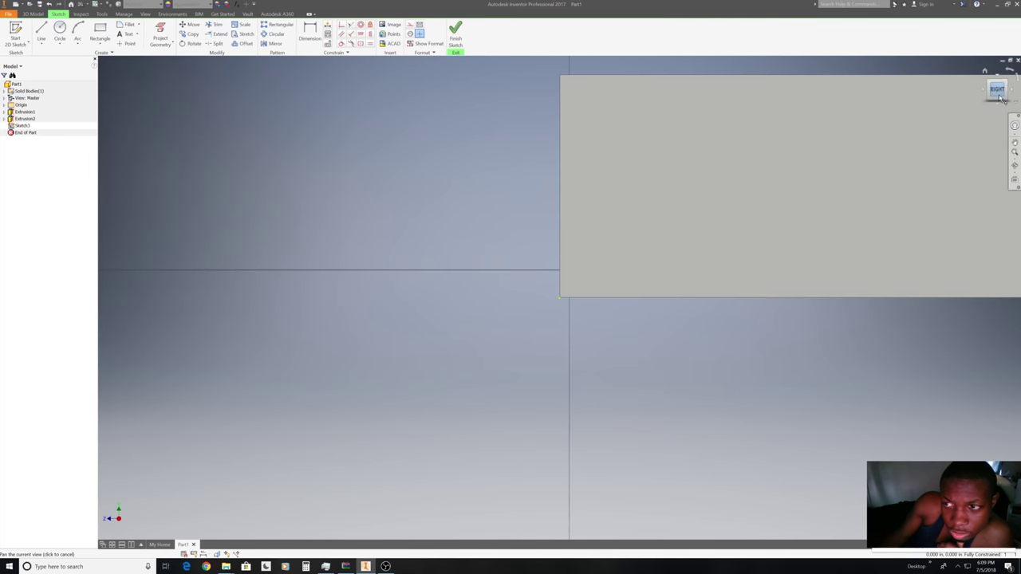
pyautogui.scroll(-3, 830, 192)
pyautogui.scroll(3, 468, 212)
pyautogui.rightClick(476, 214)
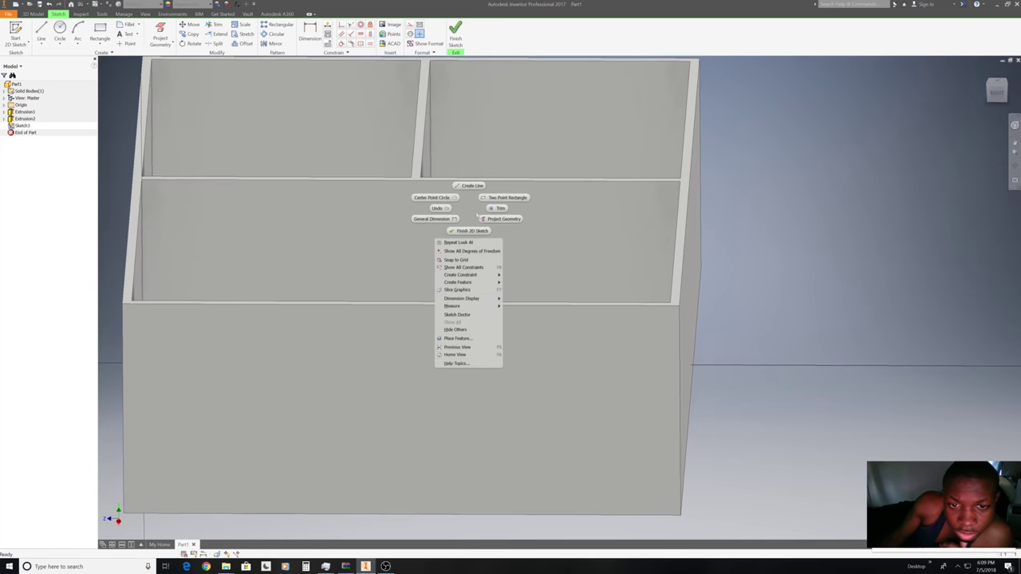
pyautogui.click(501, 219)
pyautogui.click(510, 180)
pyautogui.rightClick(800, 162)
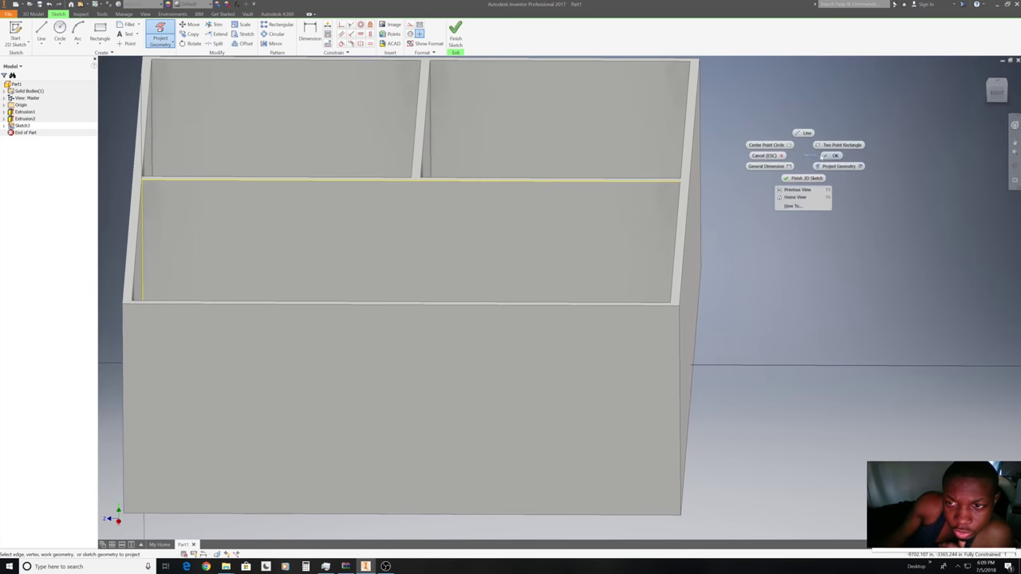
# View the sketch face straight on with Slice Graphics, then finish and re-enter the sketch.
pyautogui.click(997, 93)
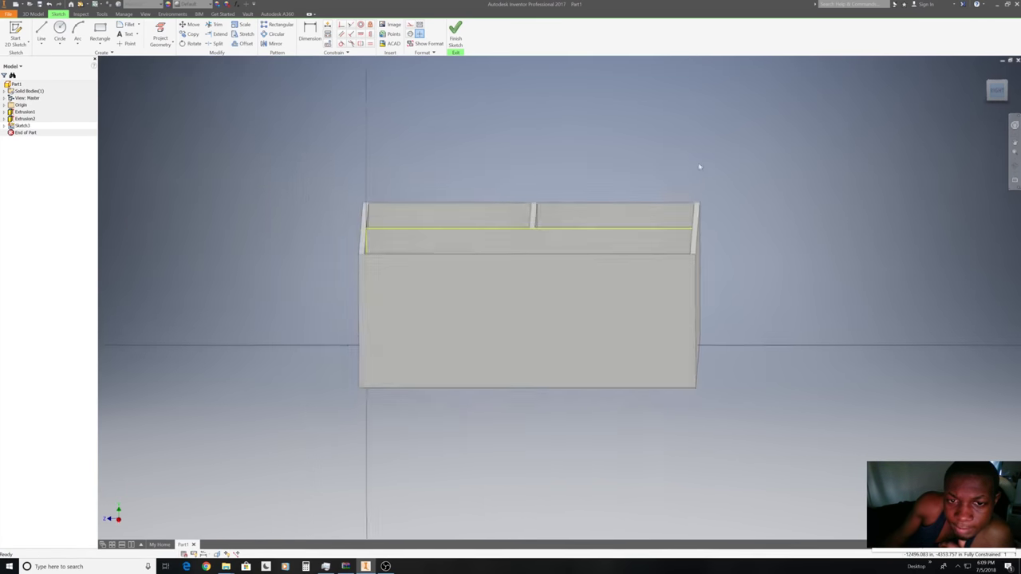
pyautogui.rightClick(696, 168)
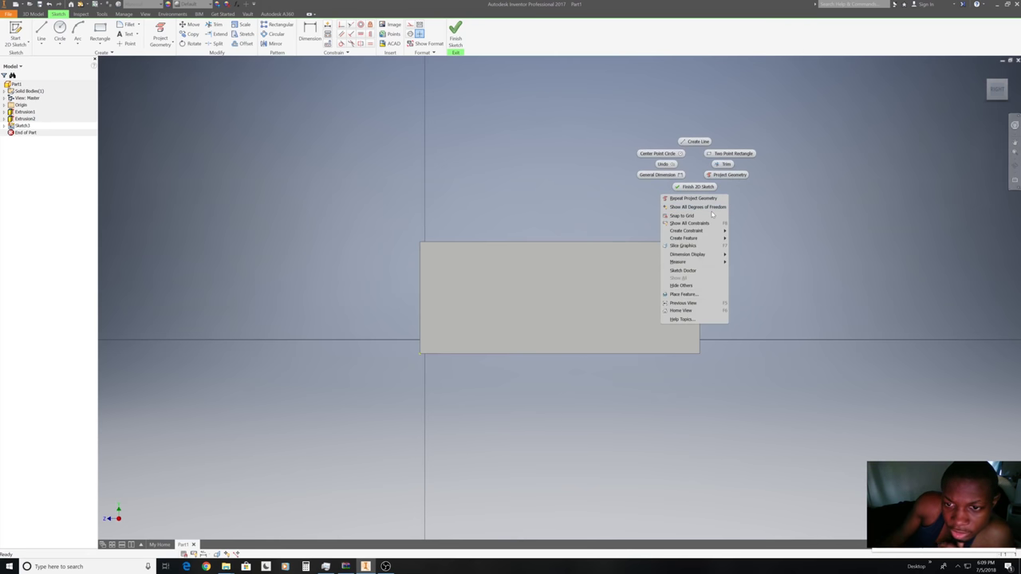
pyautogui.click(710, 248)
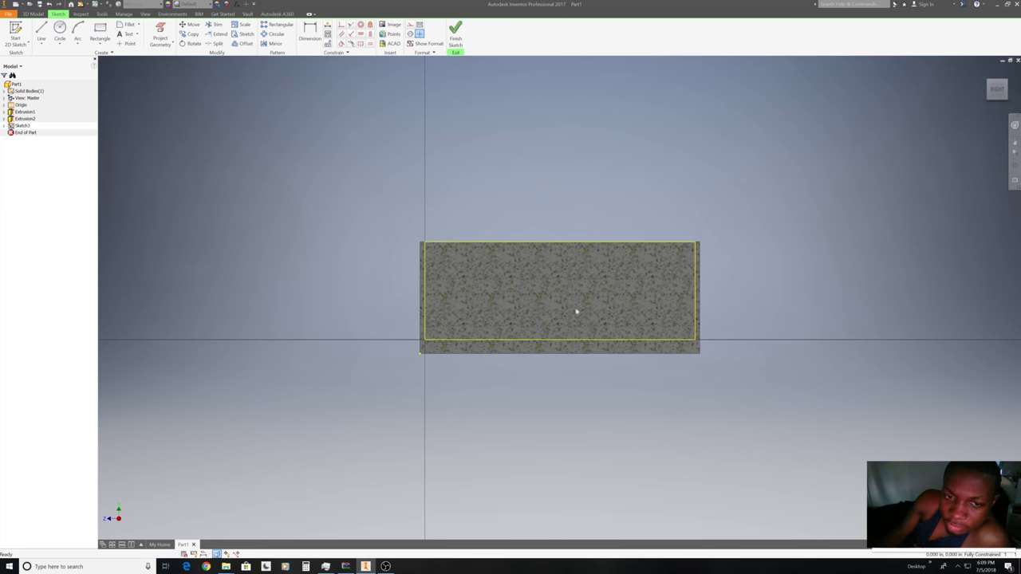
pyautogui.scroll(-3, 576, 308)
pyautogui.moveTo(575, 307); pyautogui.dragTo(506, 271, button='middle')
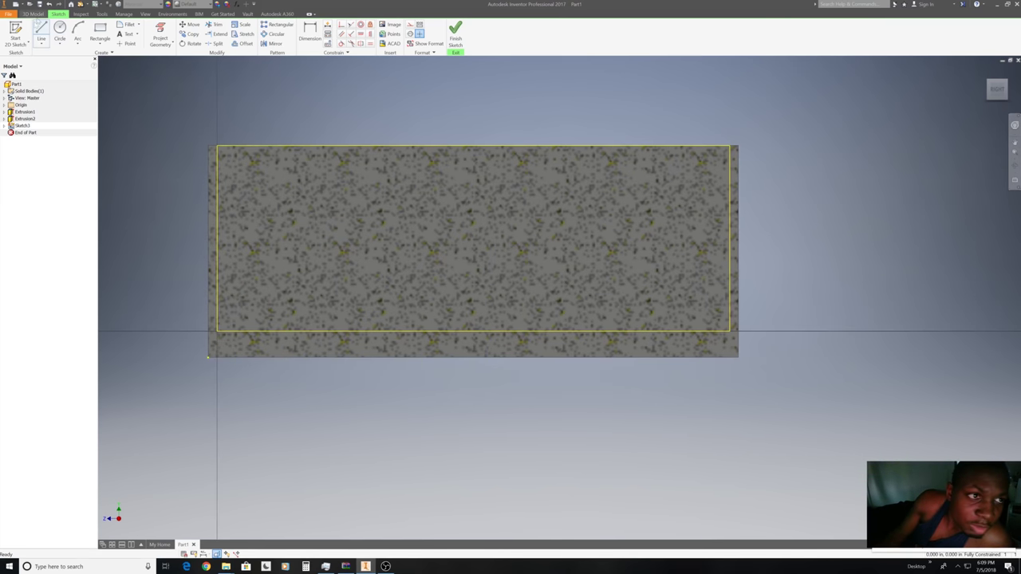
pyautogui.click(456, 34)
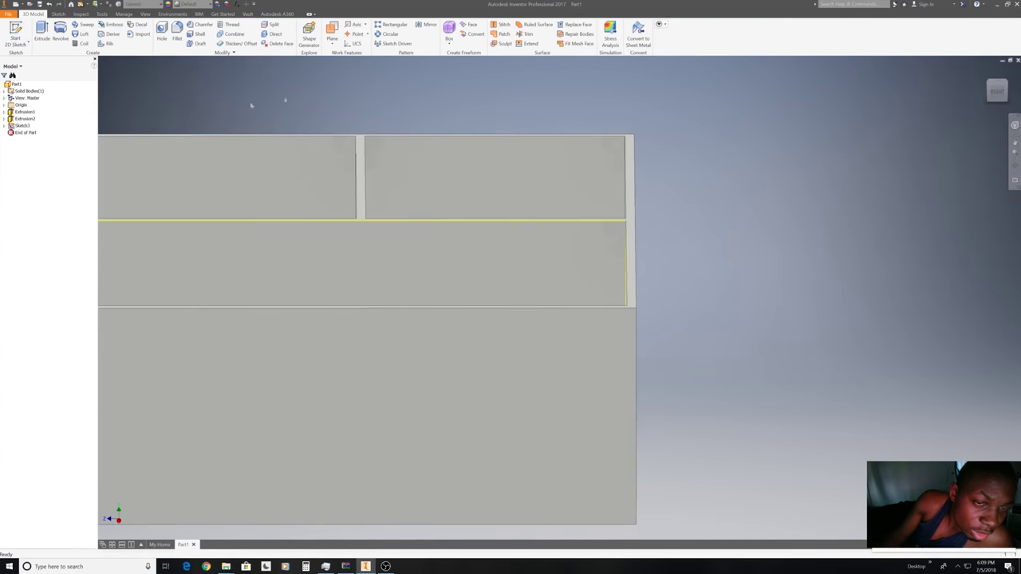
pyautogui.rightClick(332, 96)
pyautogui.click(308, 96)
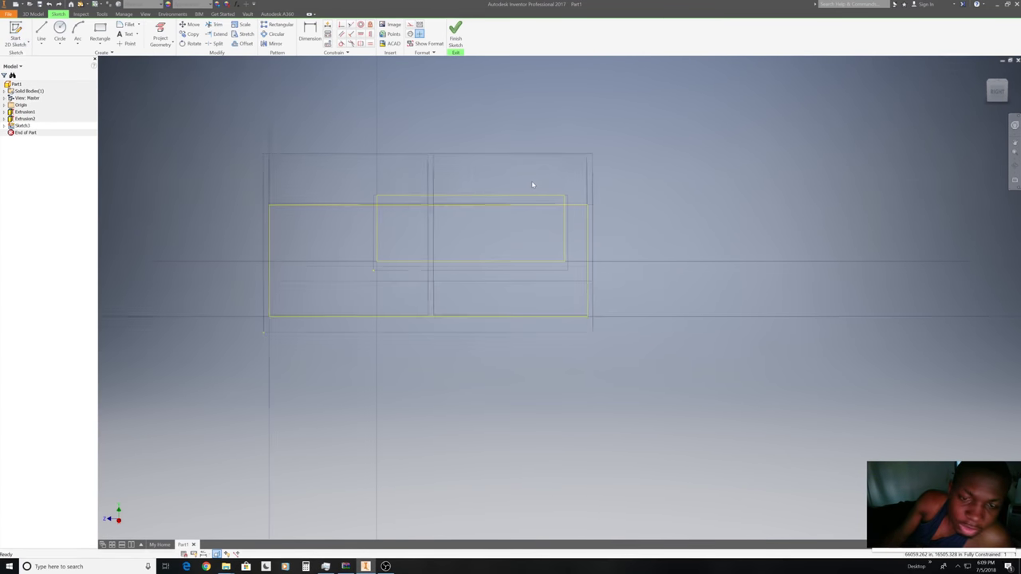
pyautogui.rightClick(630, 112)
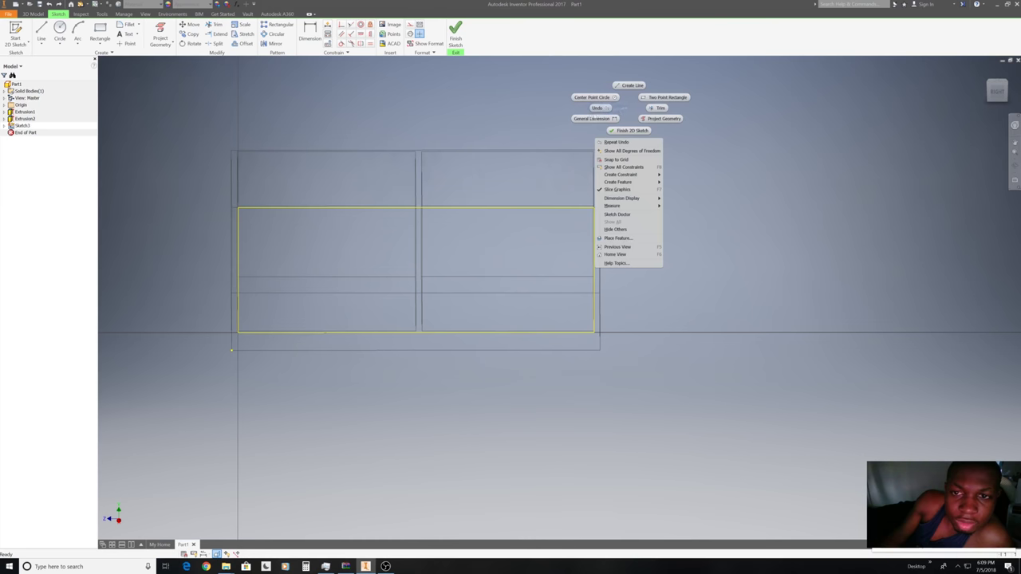
# Edit Sketch3 from under Extrusion2 in the browser and apply Slice Graphics.
pyautogui.click(455, 32)
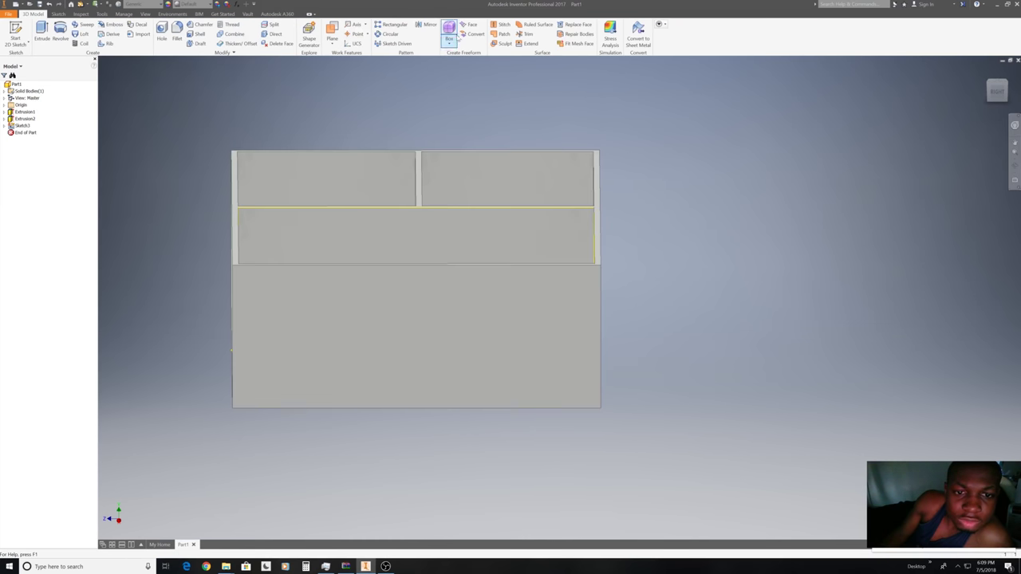
pyautogui.click(503, 249)
pyautogui.rightClick(503, 249)
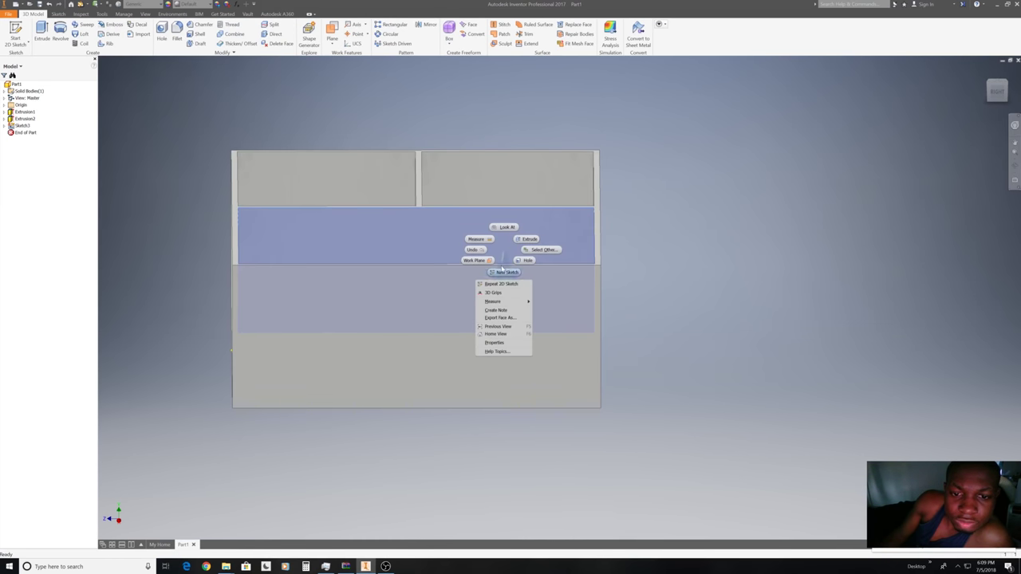
pyautogui.press('Escape')
pyautogui.rightClick(507, 209)
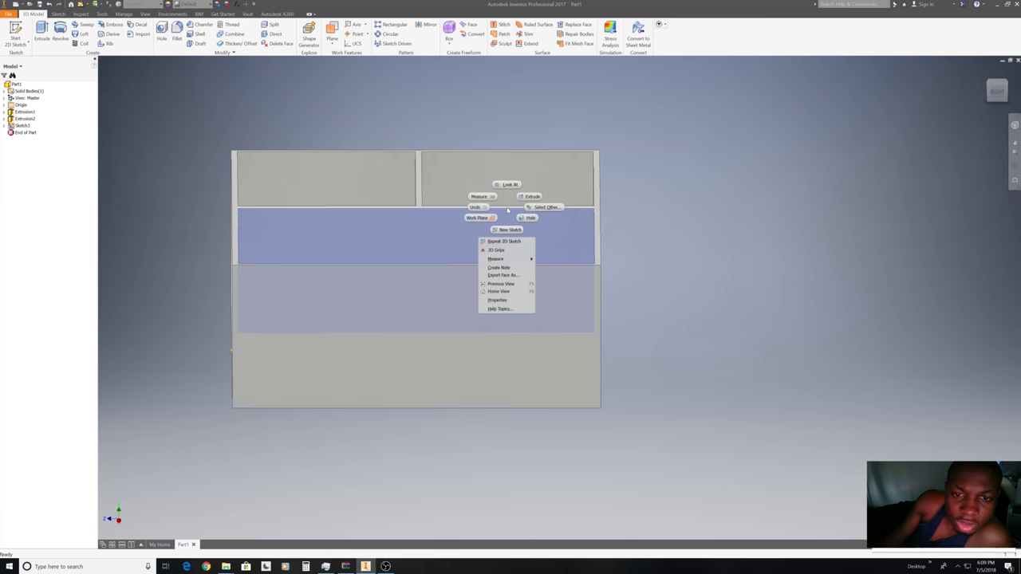
pyautogui.click(75, 144)
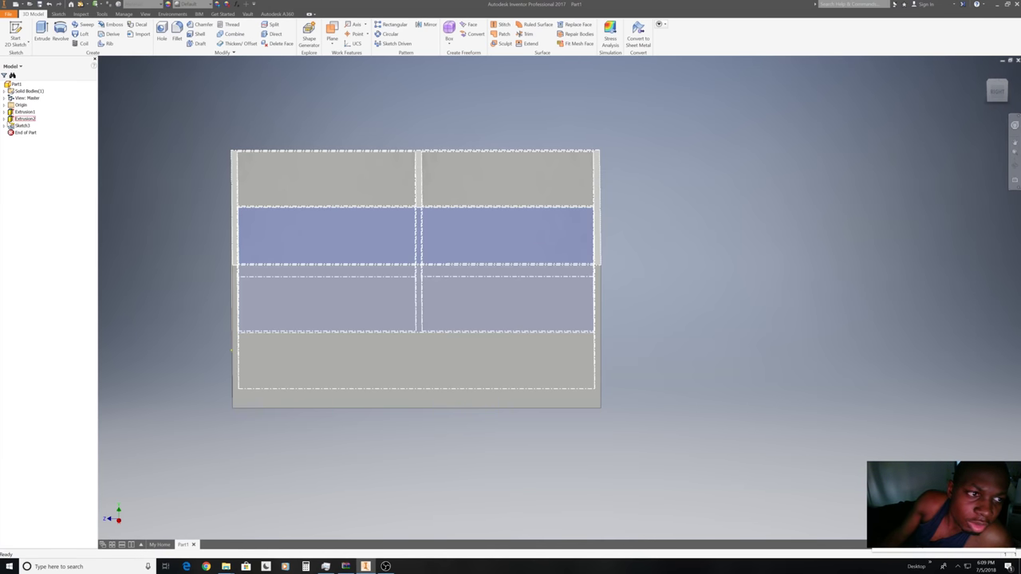
pyautogui.click(6, 119)
pyautogui.rightClick(22, 132)
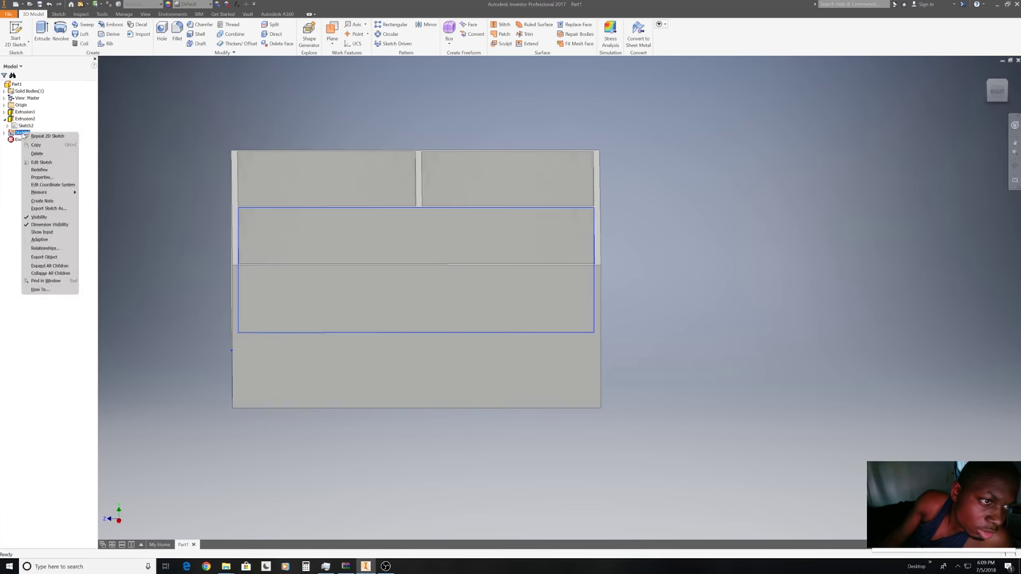
pyautogui.click(41, 162)
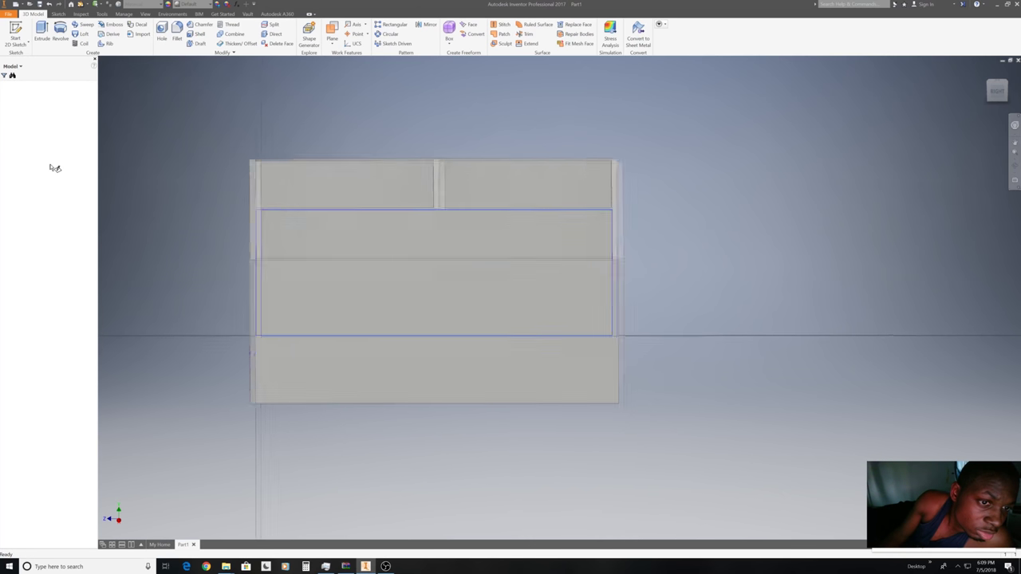
pyautogui.rightClick(559, 189)
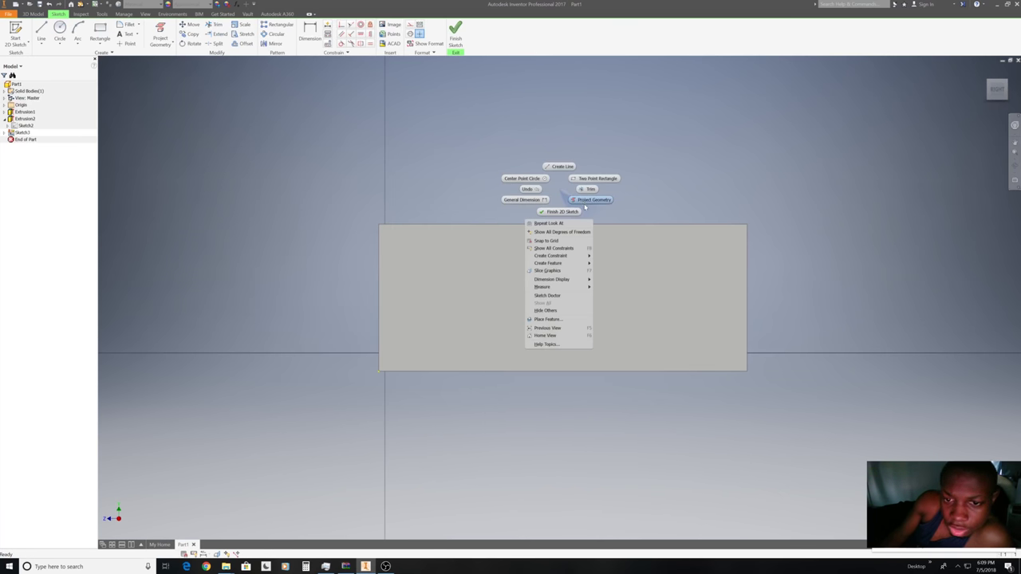
pyautogui.moveTo(550, 264)
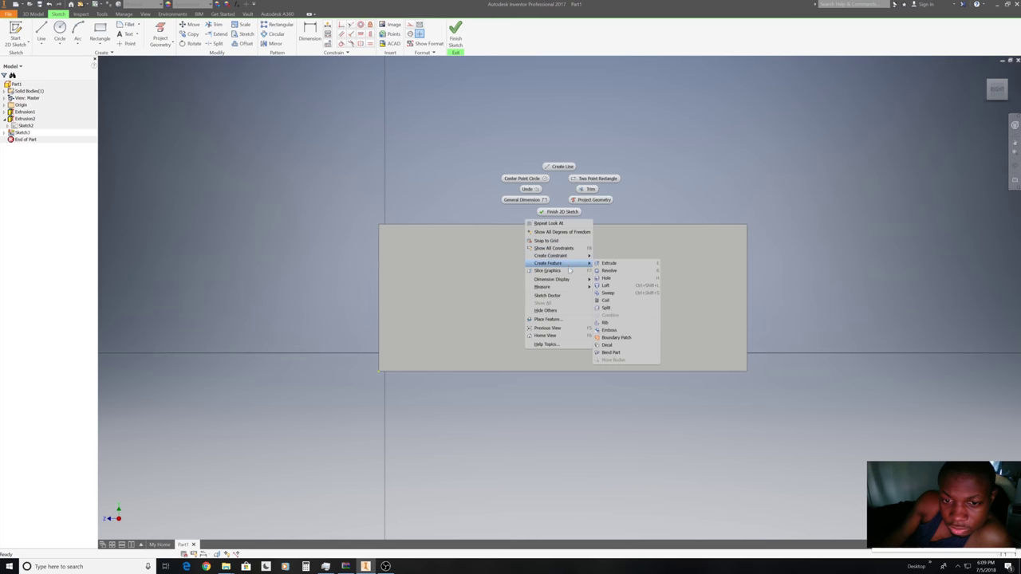
pyautogui.click(570, 271)
# Draw the first 30 x 78 in door outline up from the wall's bottom edge.
pyautogui.scroll(3, 609, 237)
pyautogui.moveTo(609, 237); pyautogui.dragTo(542, 106, button='middle')
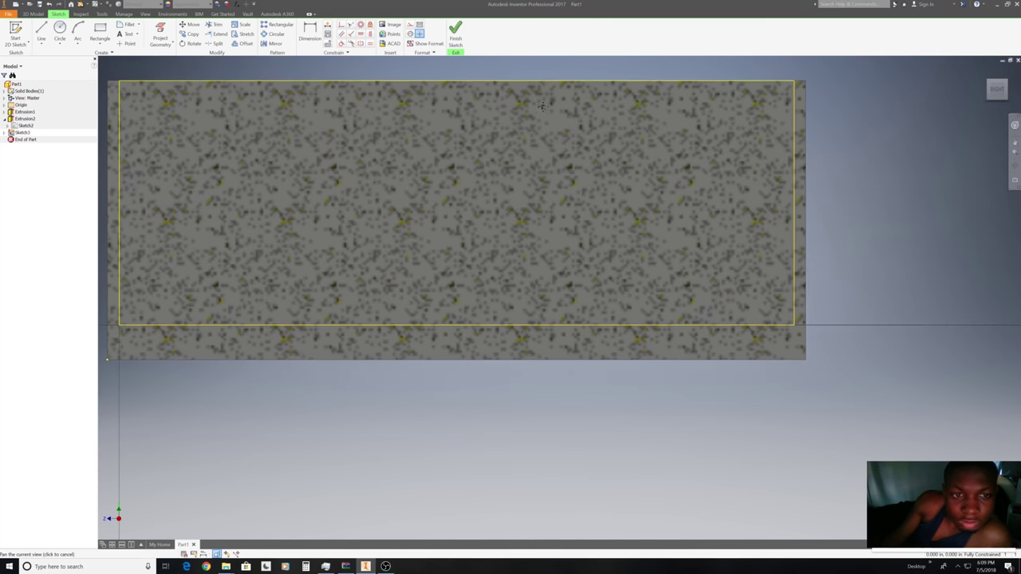
pyautogui.click(40, 32)
pyautogui.click(289, 325)
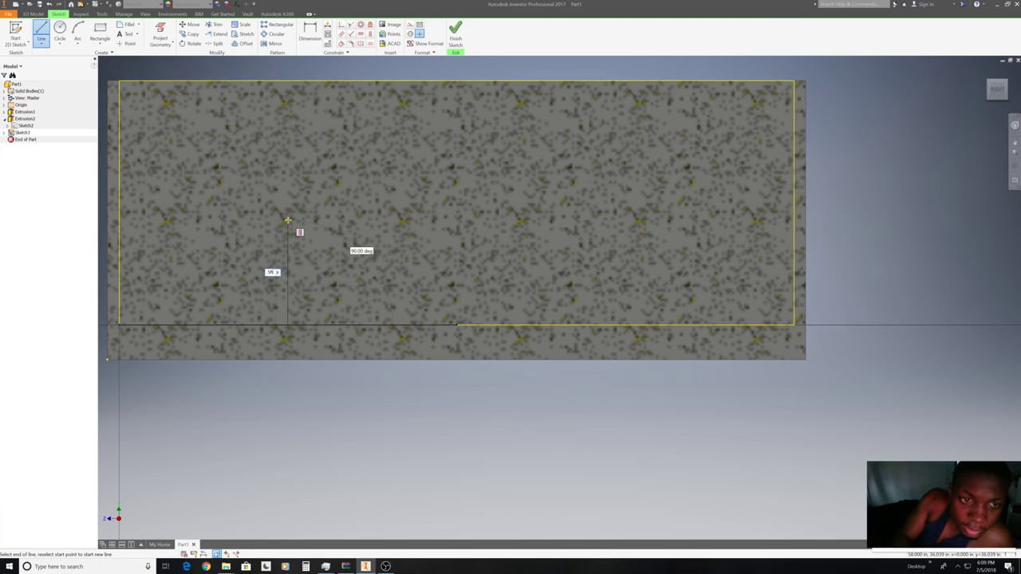
pyautogui.click(288, 98)
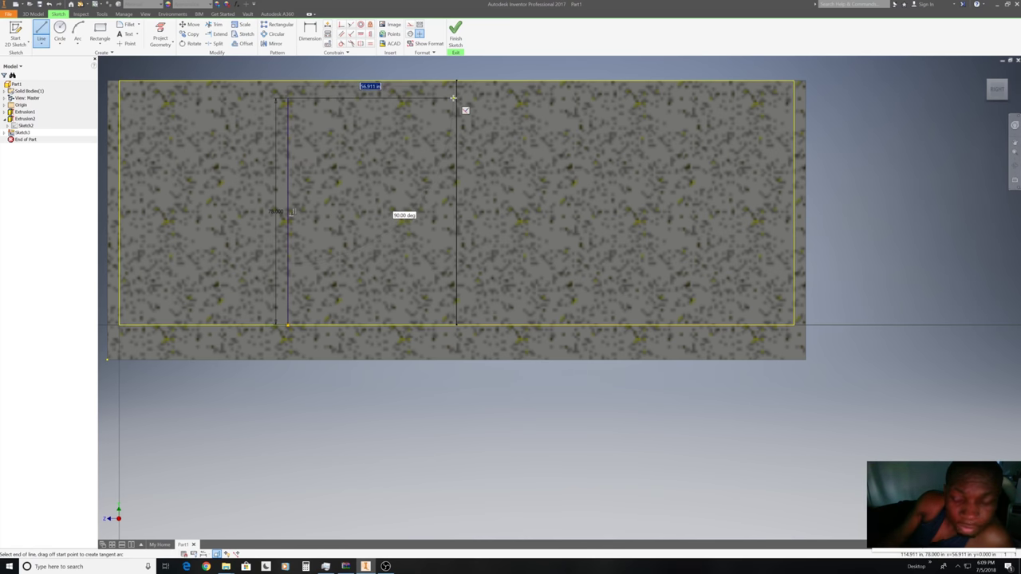
pyautogui.write('8')
pyautogui.press('Return')
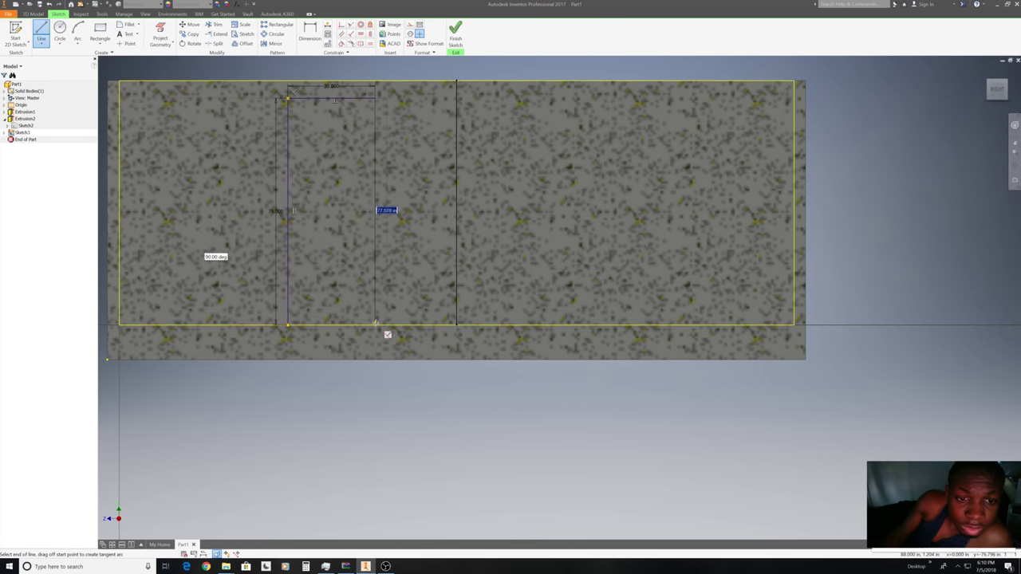
pyautogui.click(375, 326)
pyautogui.rightClick(396, 292)
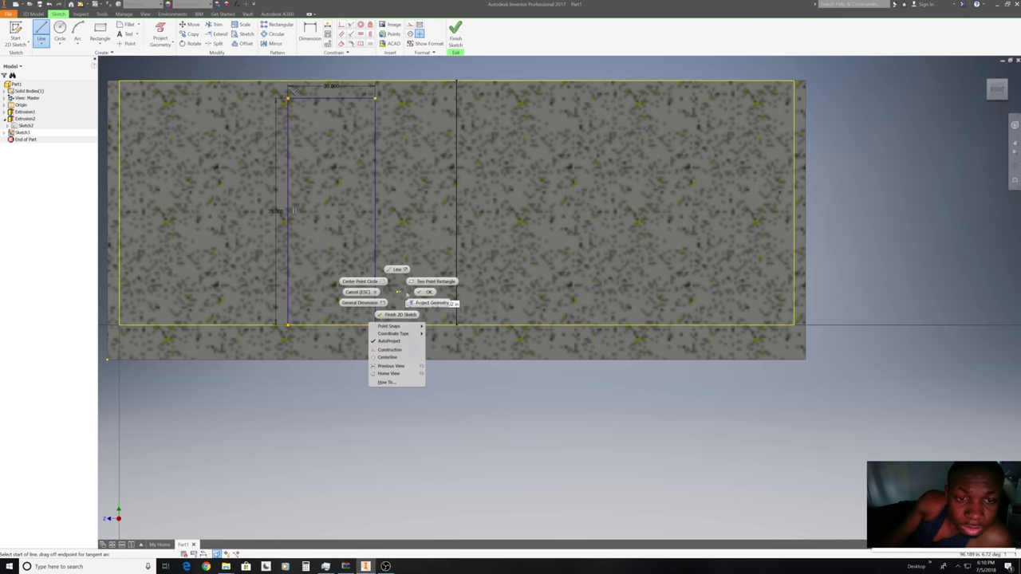
pyautogui.click(426, 294)
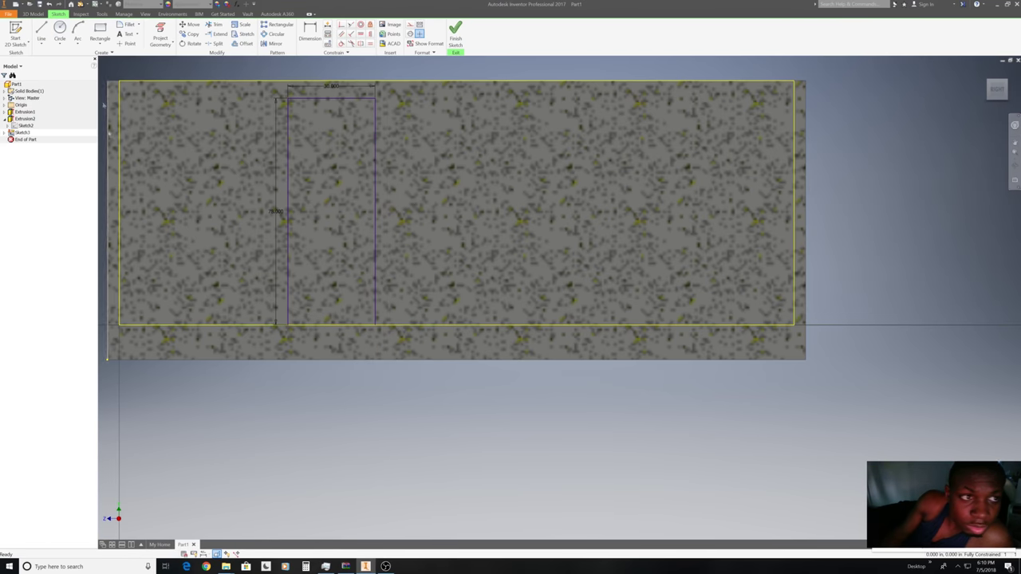
# Draw the second 30 x 78 in door outline to the right, ending the Line tool.
pyautogui.click(41, 36)
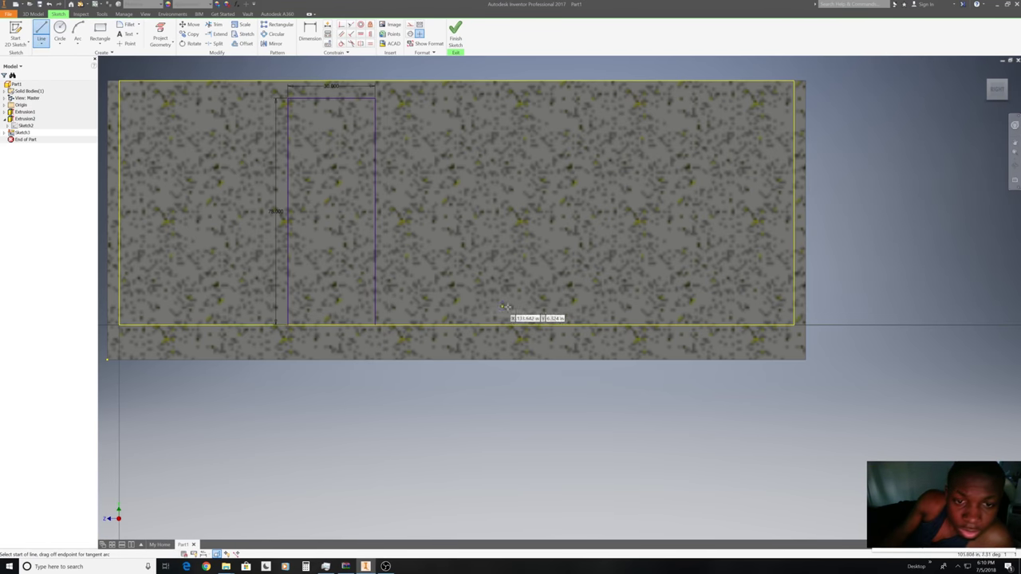
pyautogui.click(551, 325)
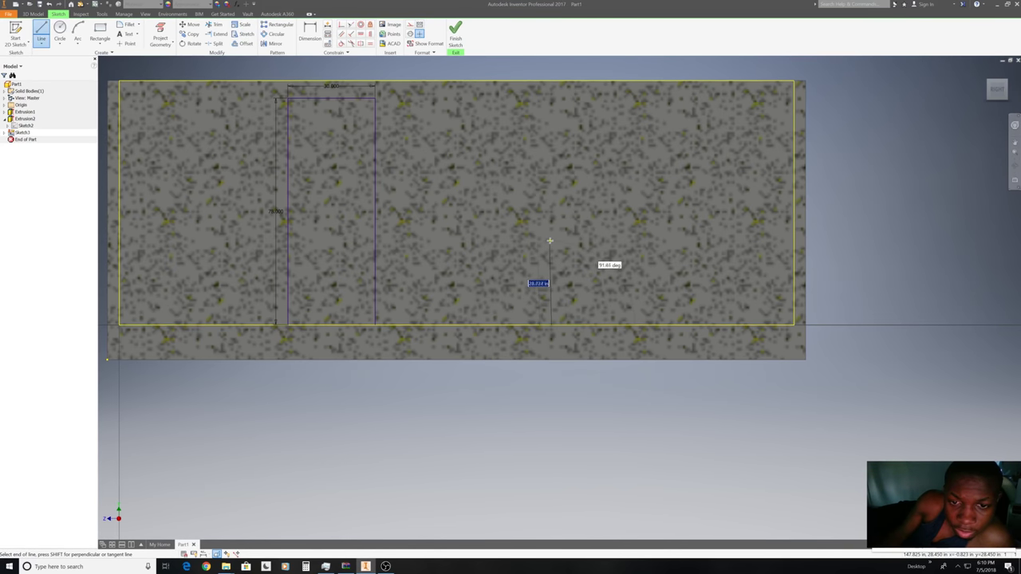
pyautogui.write('6')
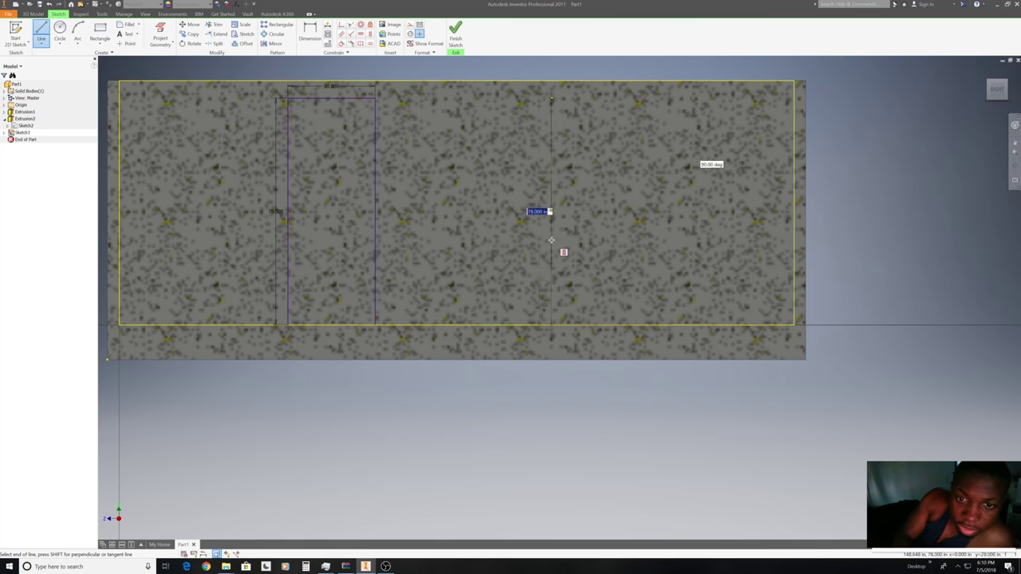
pyautogui.press('Return')
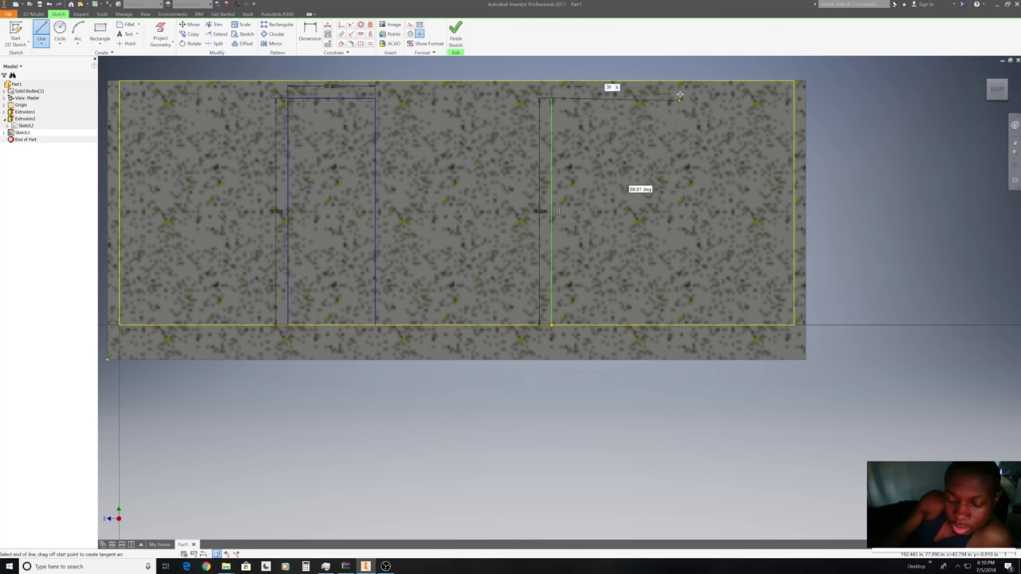
pyautogui.rightClick(679, 96)
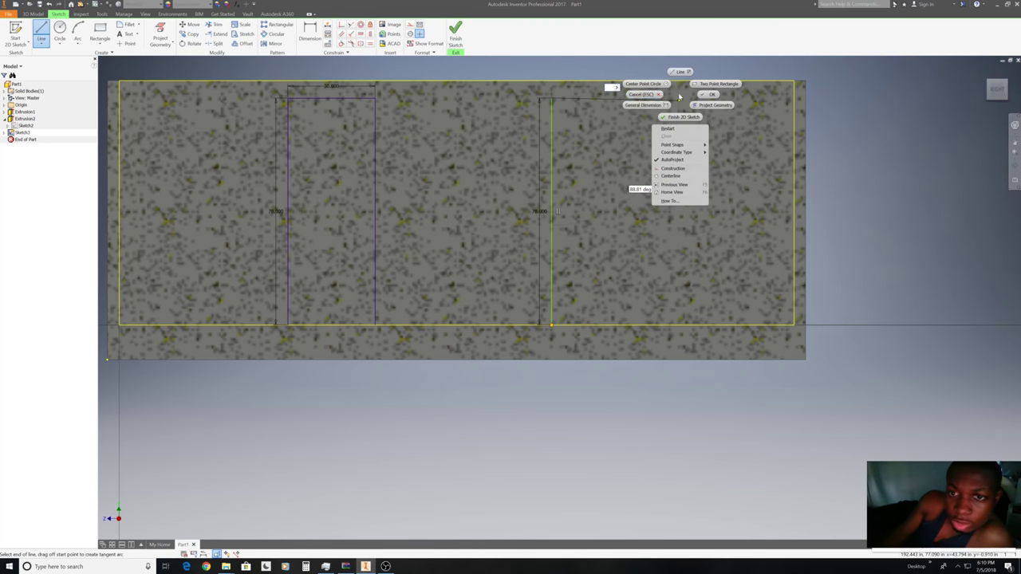
pyautogui.click(662, 96)
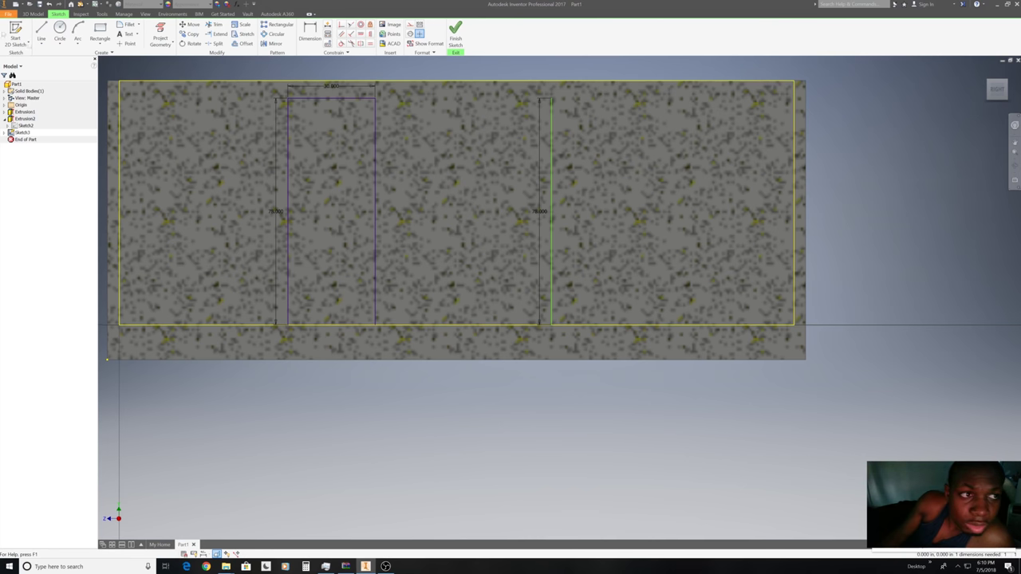
pyautogui.click(41, 36)
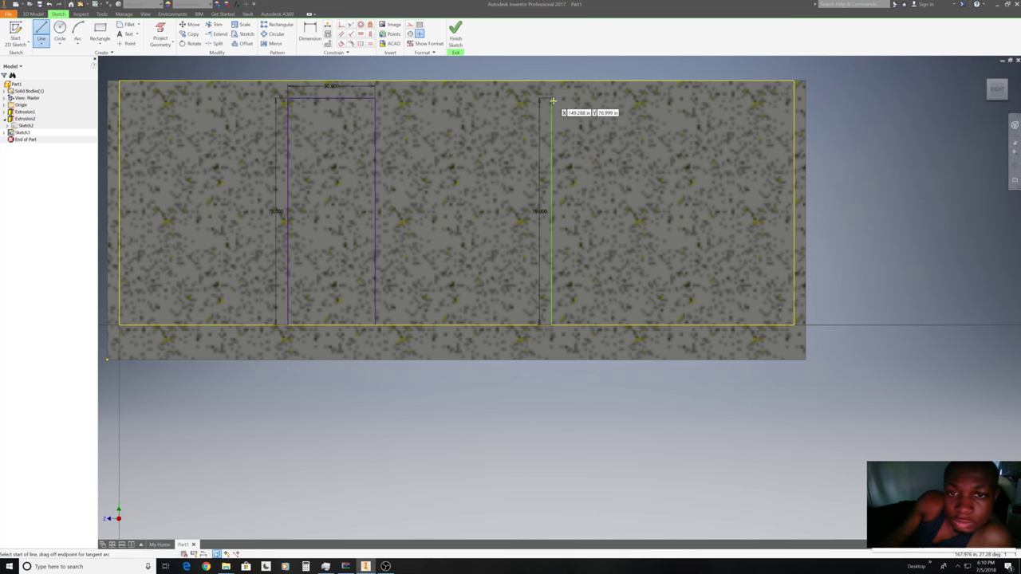
pyautogui.click(552, 98)
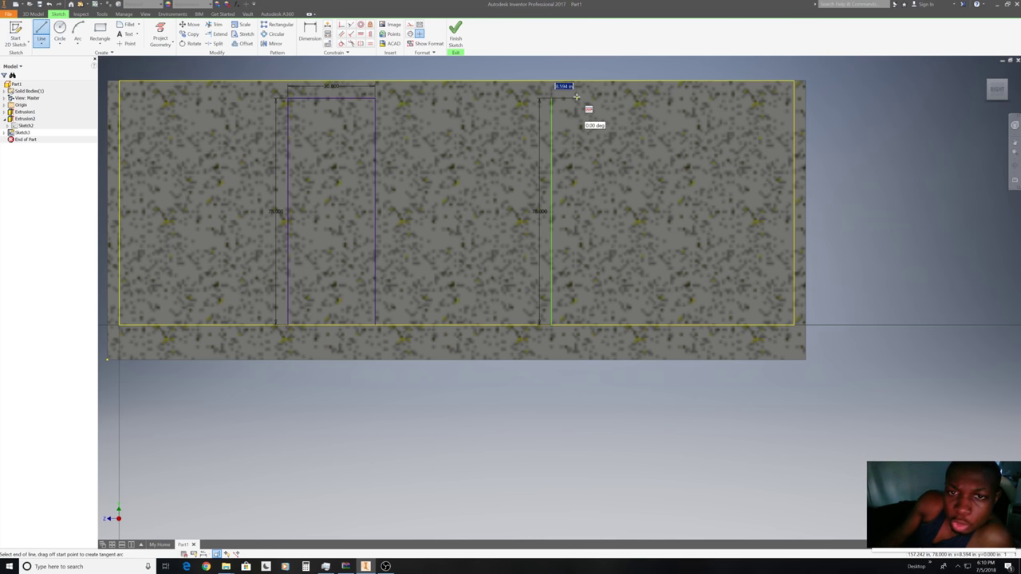
pyautogui.write('30')
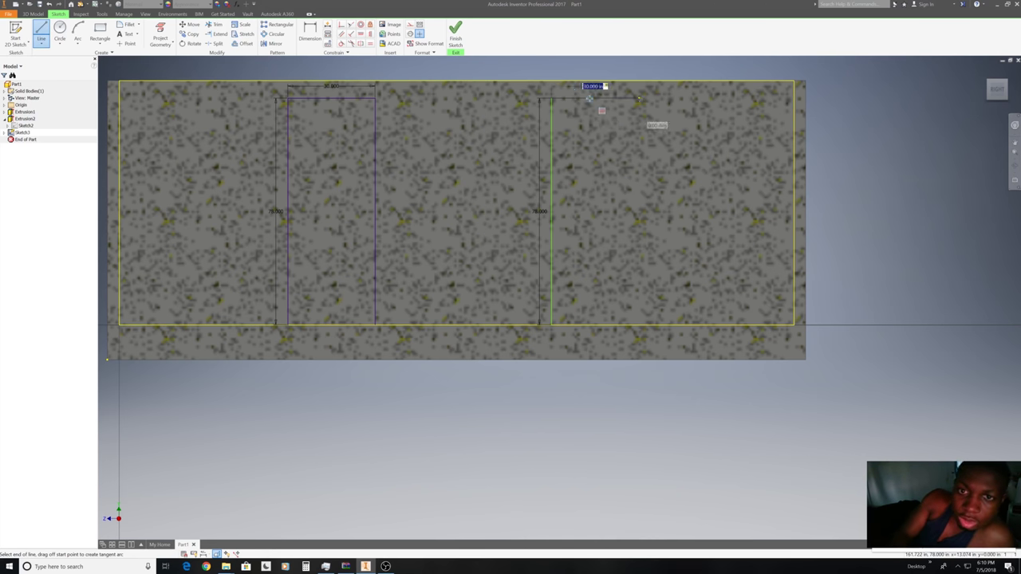
pyautogui.press('Return')
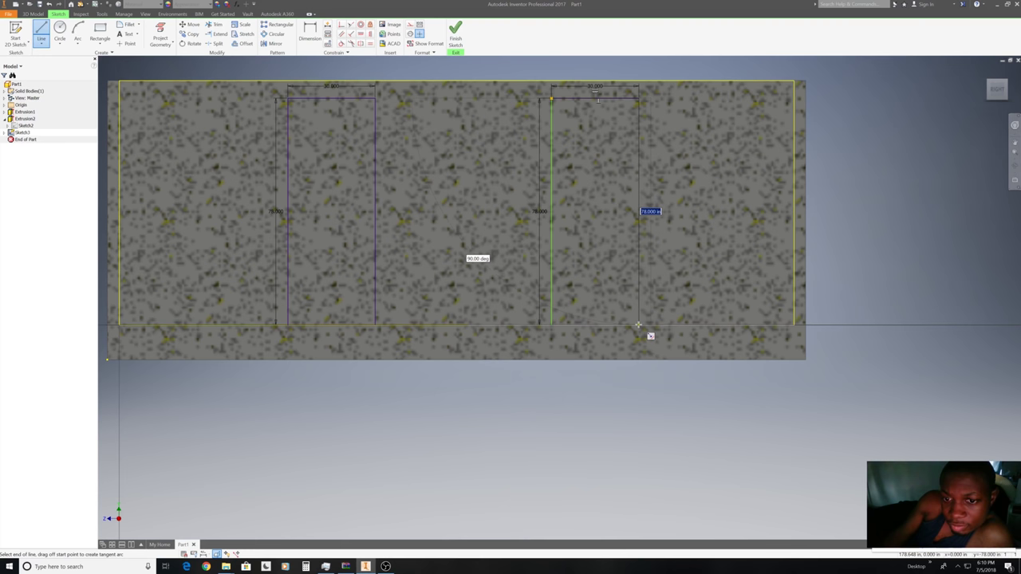
pyautogui.click(638, 325)
pyautogui.rightClick(696, 297)
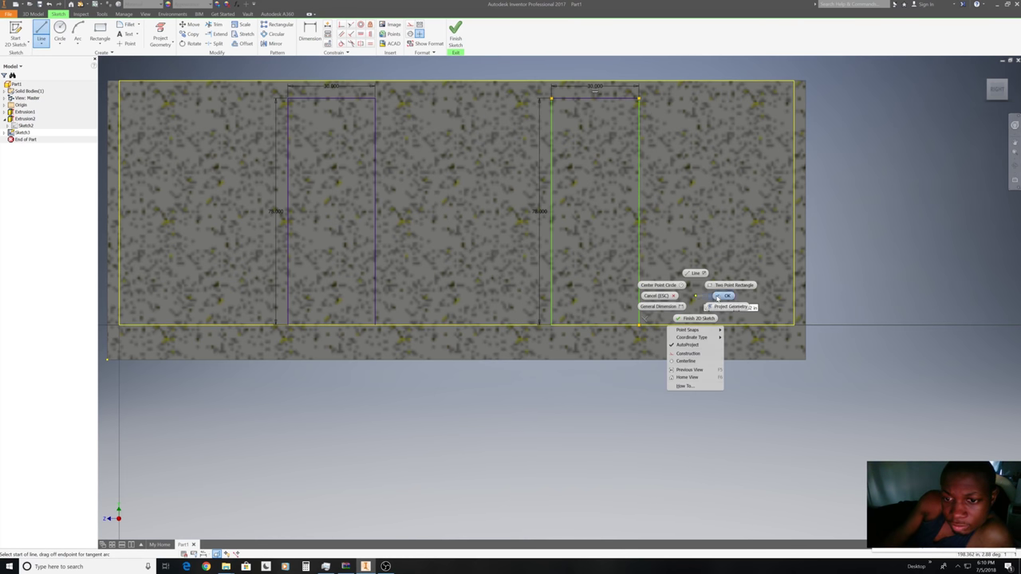
pyautogui.click(718, 299)
# Finish the sketch and extrude both door outlines as a cut through the interior wall.
pyautogui.click(455, 33)
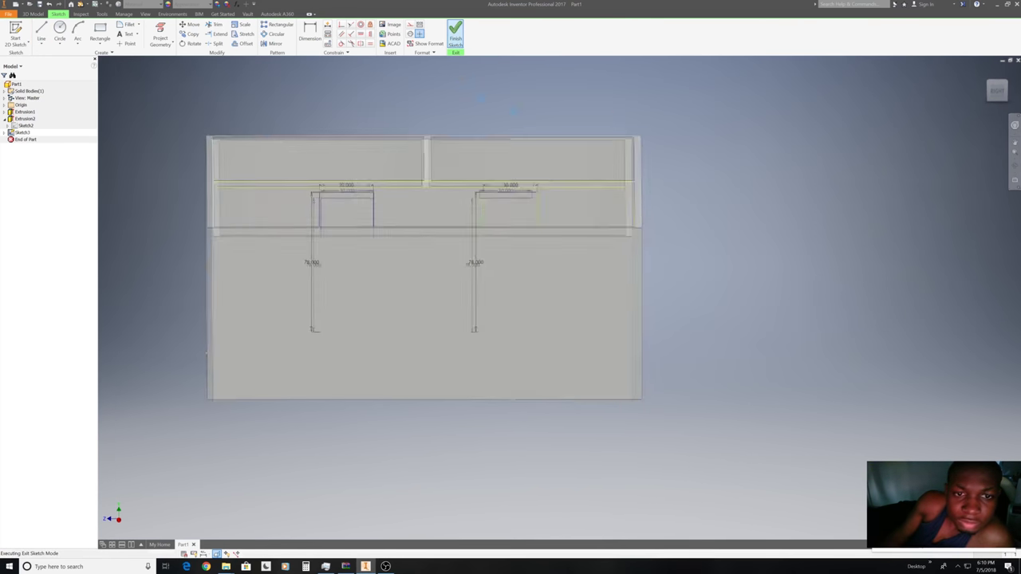
pyautogui.click(42, 36)
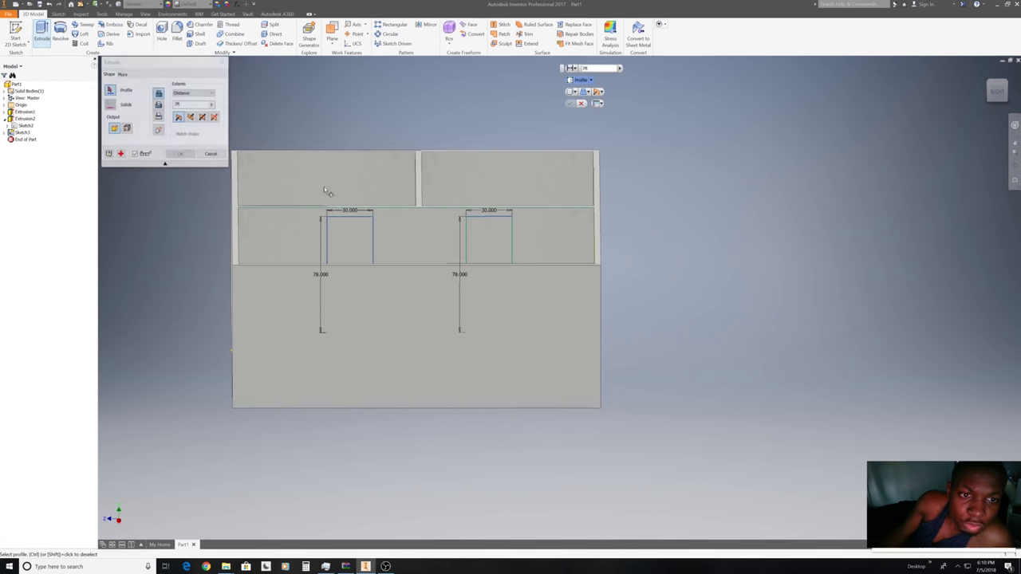
pyautogui.click(353, 229)
pyautogui.click(476, 232)
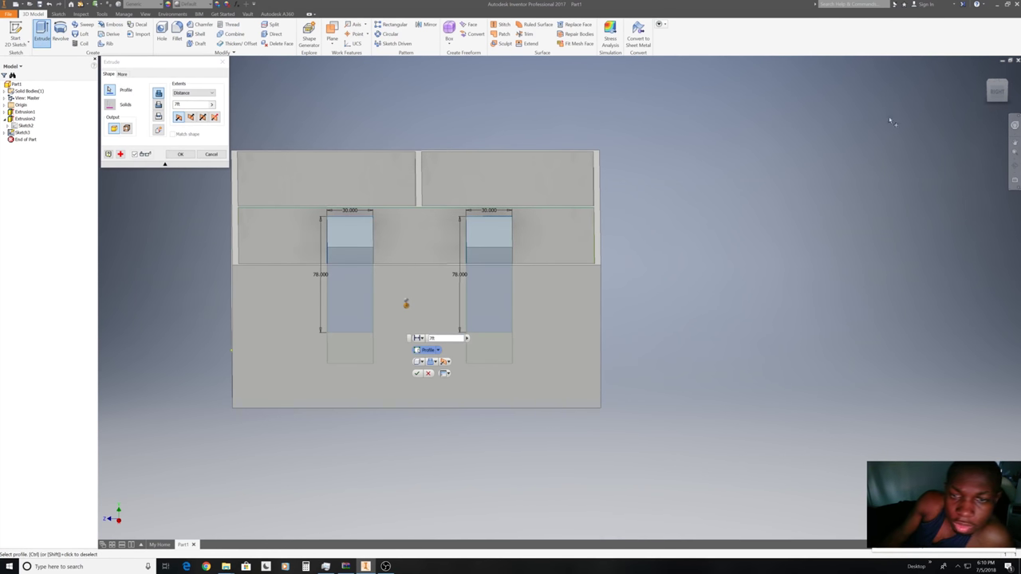
pyautogui.click(997, 92)
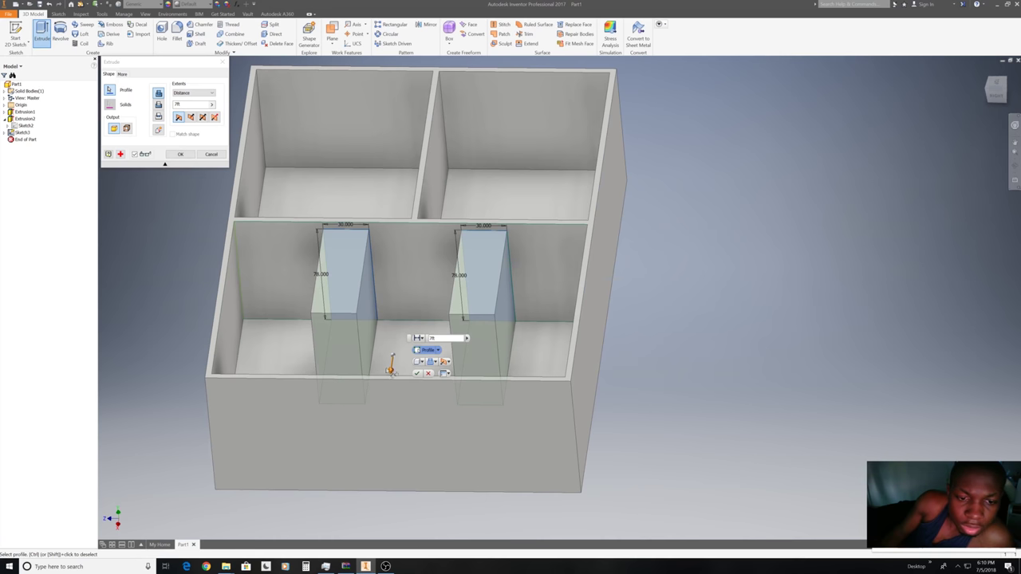
pyautogui.moveTo(392, 372)
pyautogui.mouseDown()
pyautogui.moveTo(392, 320)
pyautogui.moveTo(439, 191)
pyautogui.mouseUp()
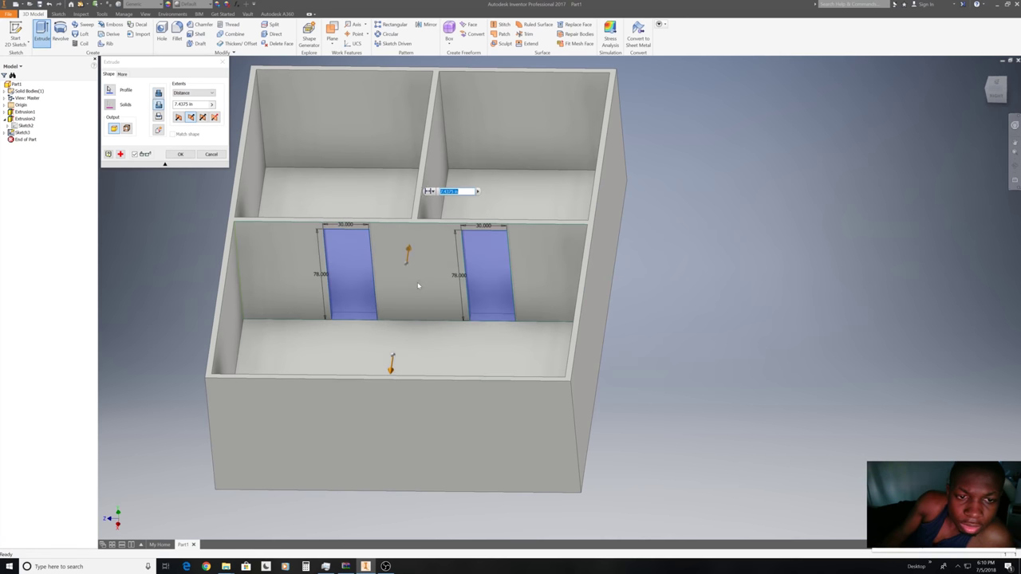
pyautogui.click(428, 226)
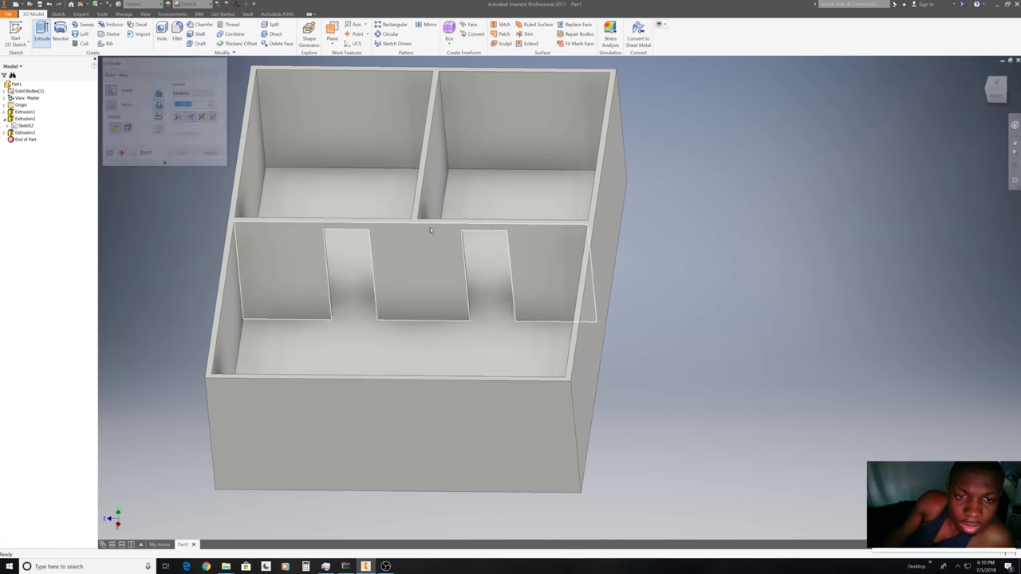
# Orbit with the ViewCube to inspect the door openings from several angles.
pyautogui.click(1002, 97)
pyautogui.click(998, 97)
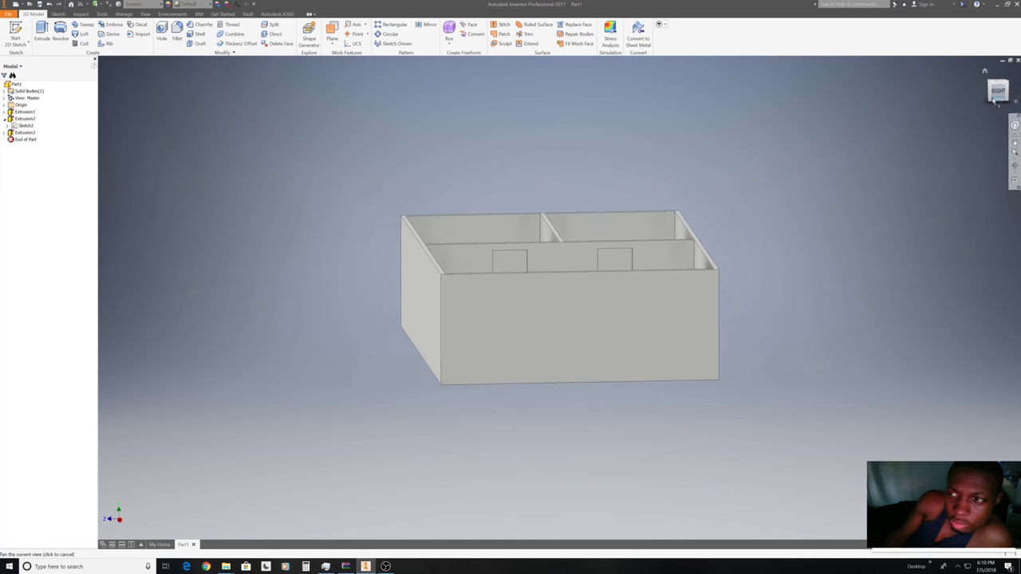
pyautogui.click(993, 94)
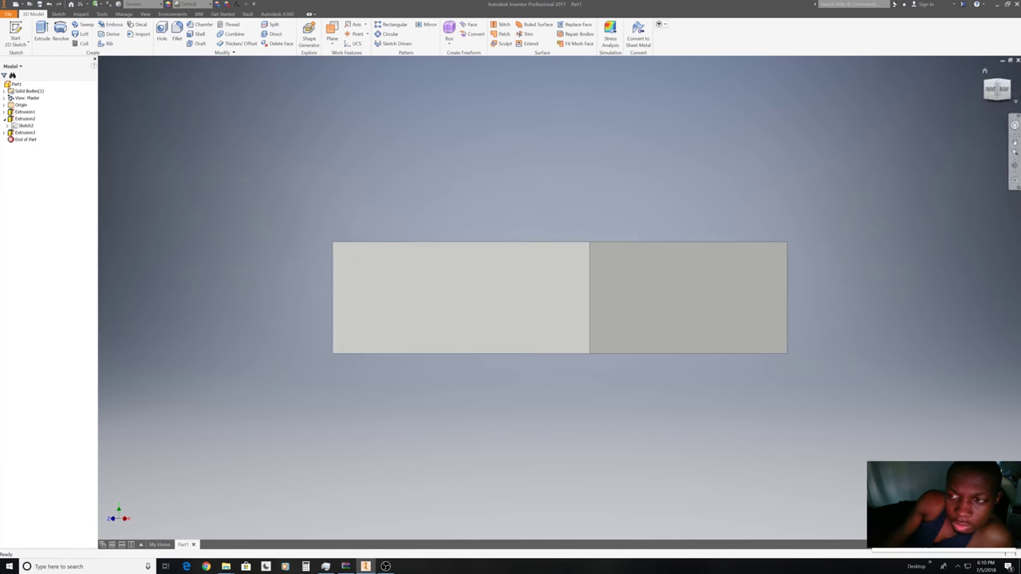
pyautogui.click(995, 90)
pyautogui.click(997, 82)
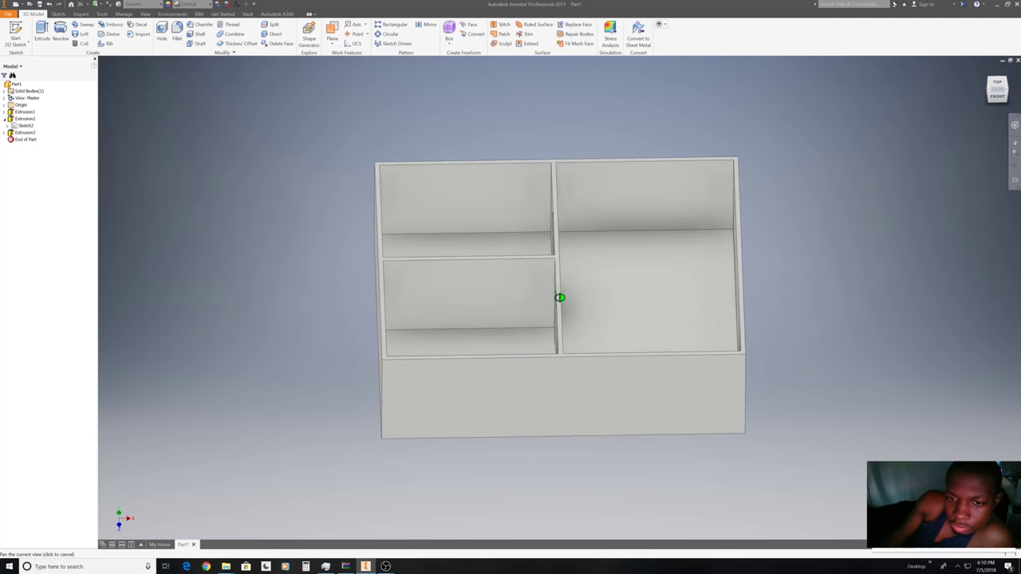
# Start a new sketch on the front face and project the wall edges into it.
pyautogui.rightClick(595, 399)
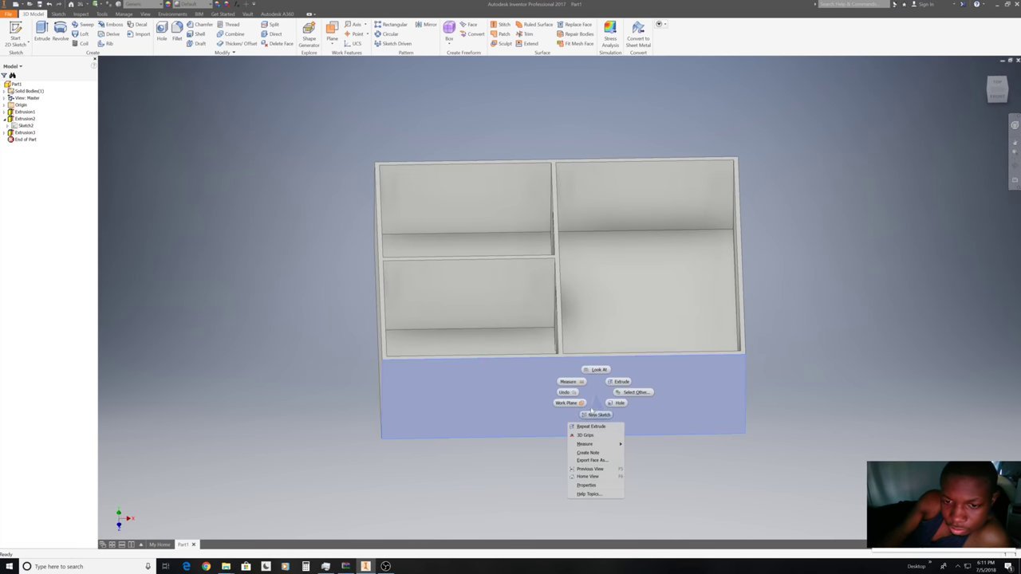
pyautogui.click(591, 415)
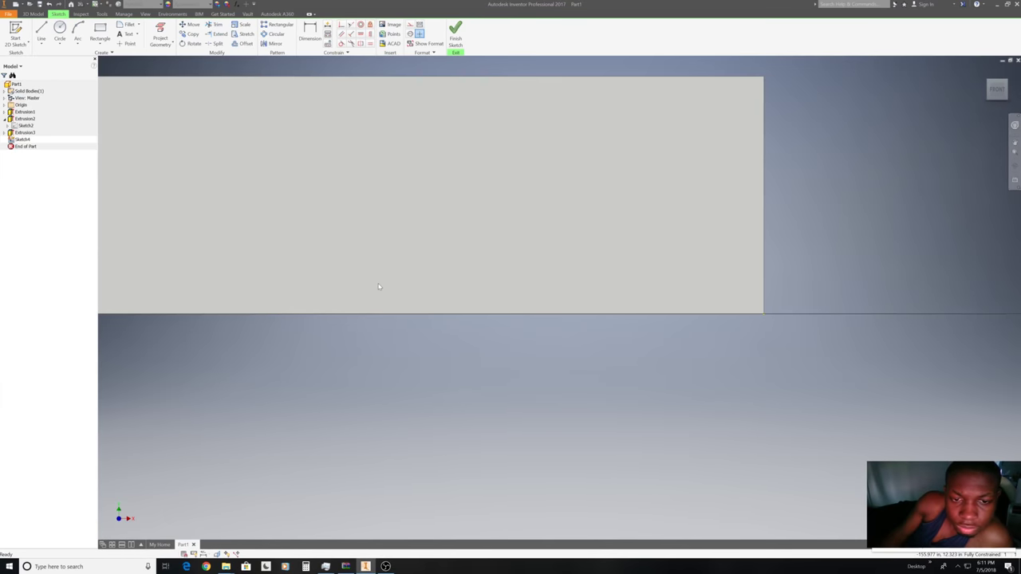
pyautogui.rightClick(457, 246)
pyautogui.click(487, 254)
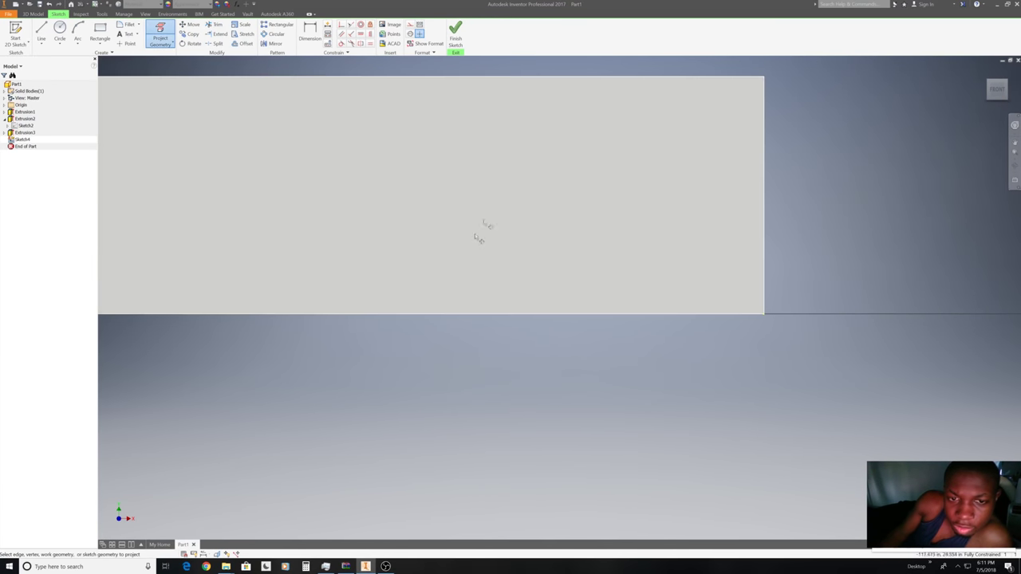
pyautogui.rightClick(497, 154)
pyautogui.click(567, 155)
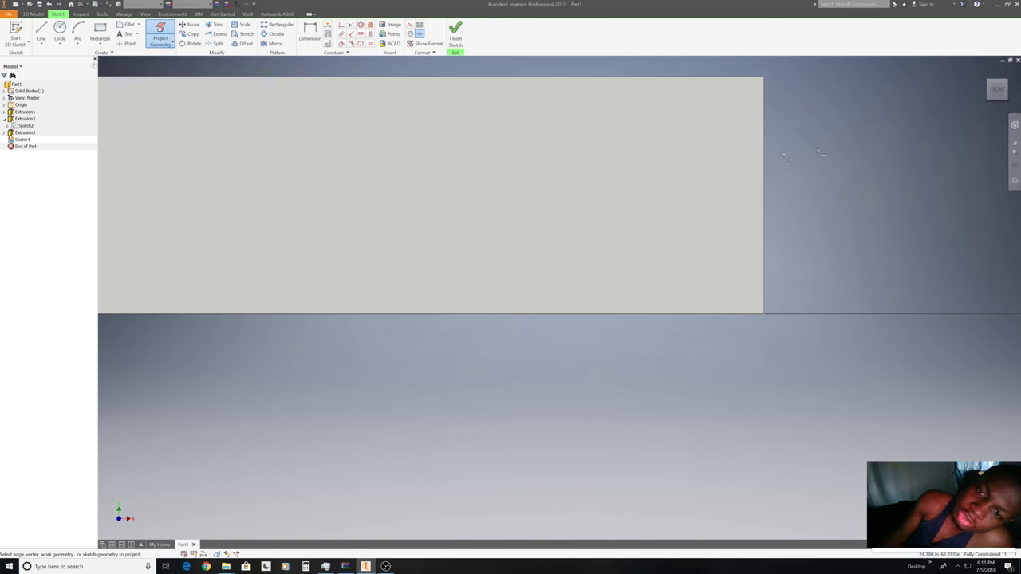
pyautogui.rightClick(833, 174)
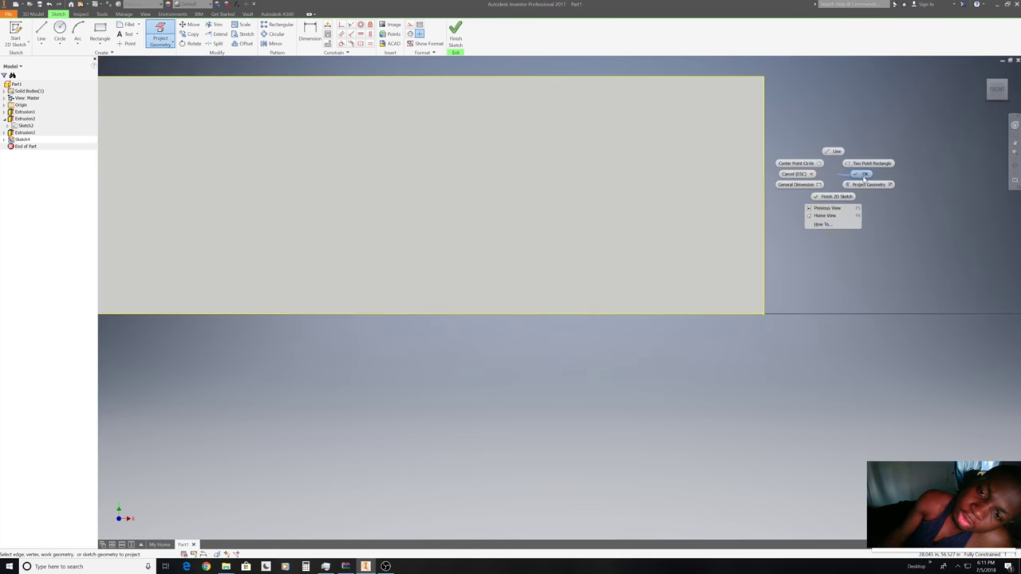
pyautogui.click(865, 175)
# Draw a 12-unit reference line above the wall's base for the door to stand on.
pyautogui.press('l')
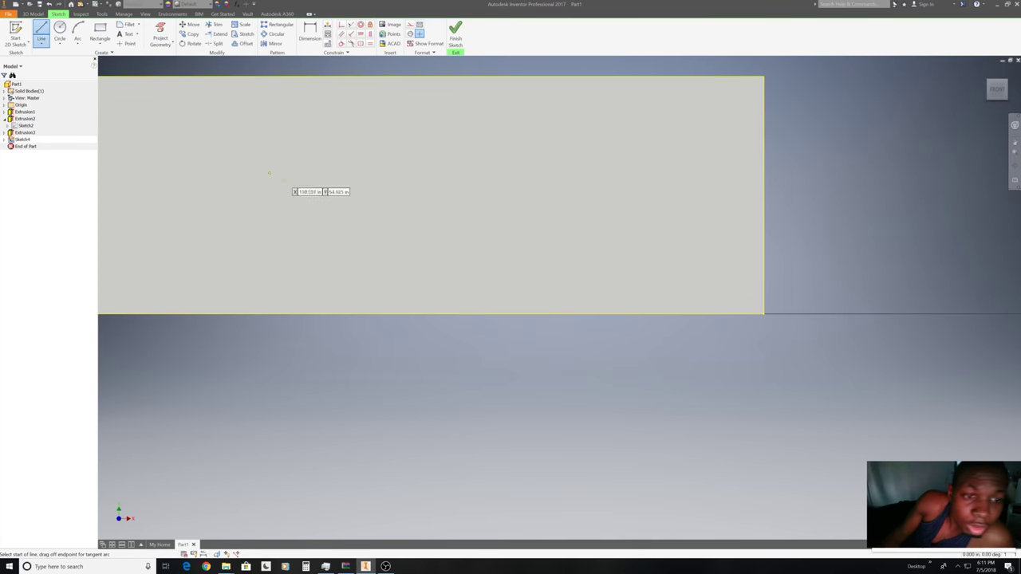
pyautogui.click(447, 314)
pyautogui.write('12')
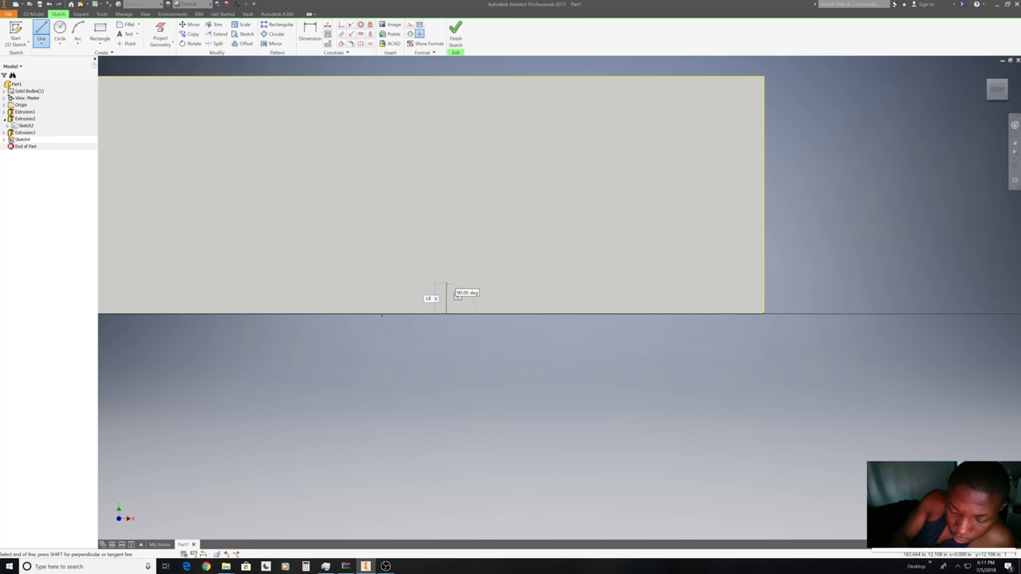
pyautogui.press('Return')
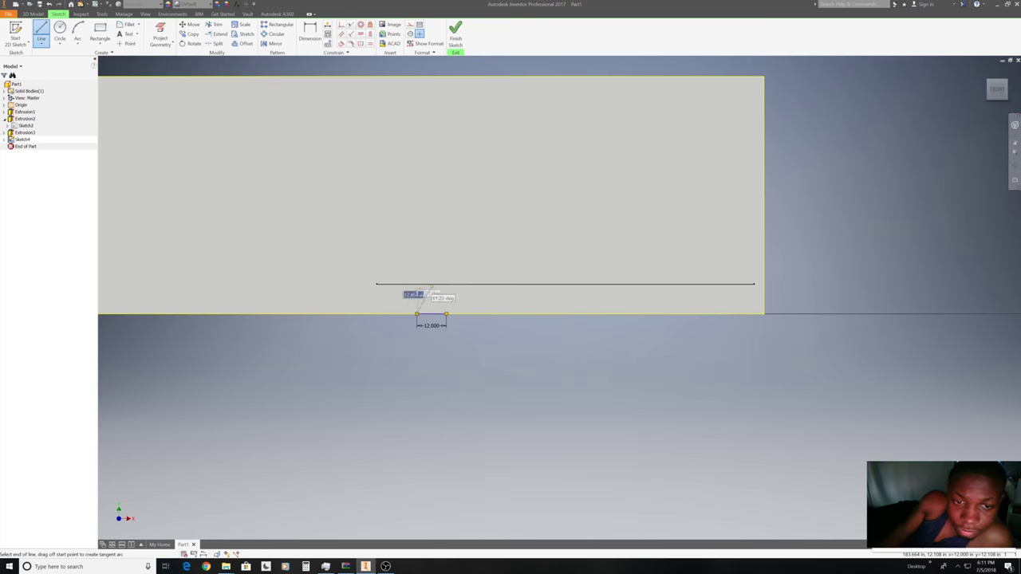
pyautogui.click(416, 285)
pyautogui.rightClick(523, 276)
pyautogui.click(543, 276)
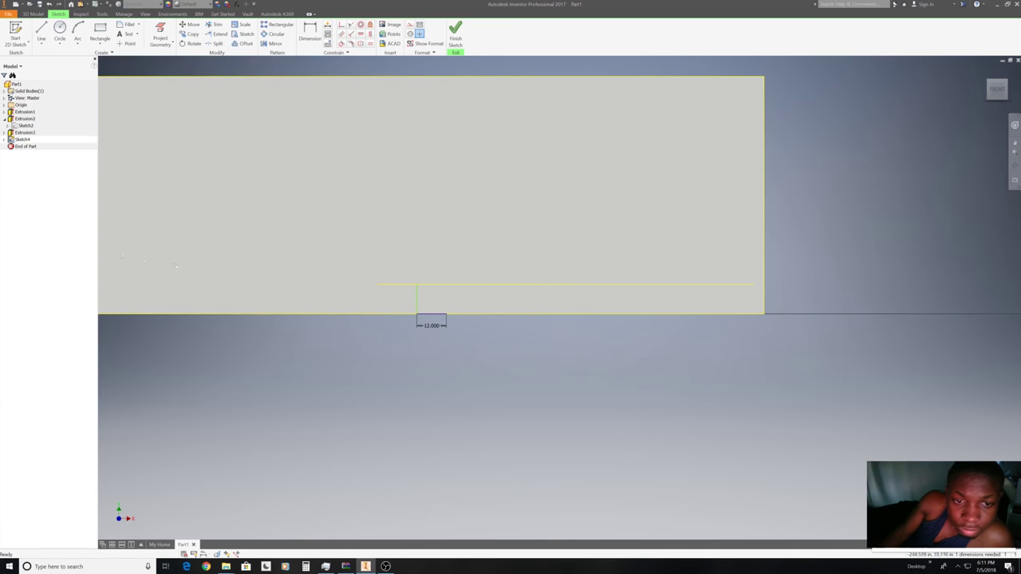
pyautogui.click(38, 32)
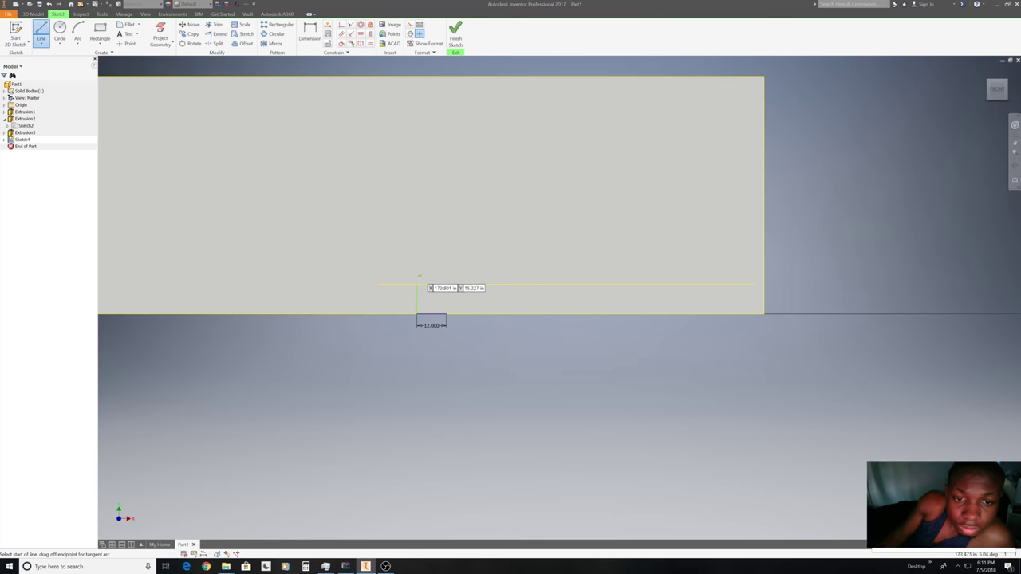
pyautogui.click(422, 284)
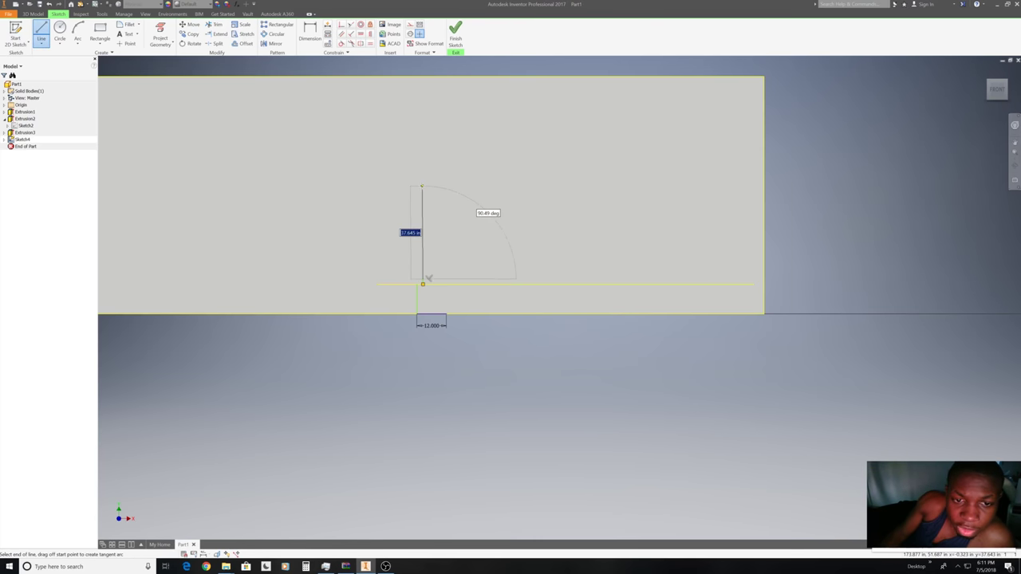
pyautogui.rightClick(422, 188)
pyautogui.click(440, 266)
pyautogui.scroll(-2, 449, 261)
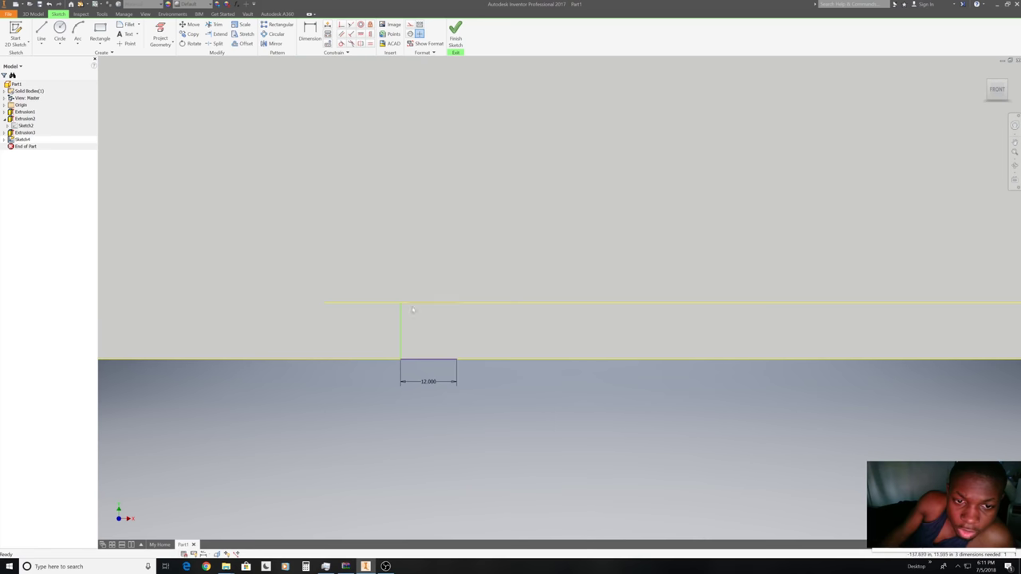
pyautogui.rightClick(412, 300)
pyautogui.click(136, 156)
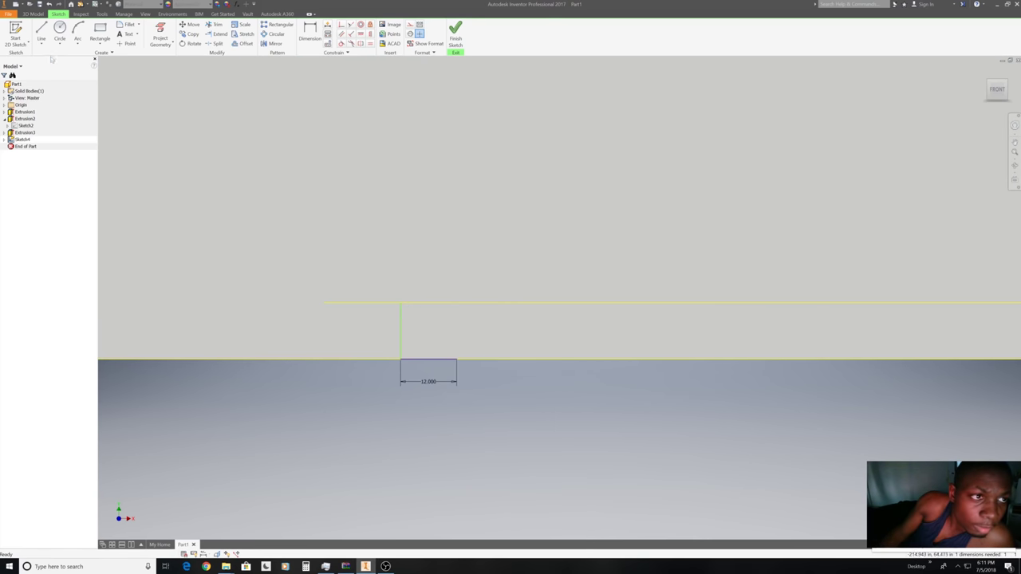
# Draw the 36 wide by 78 tall door outline standing on the reference line.
pyautogui.click(40, 33)
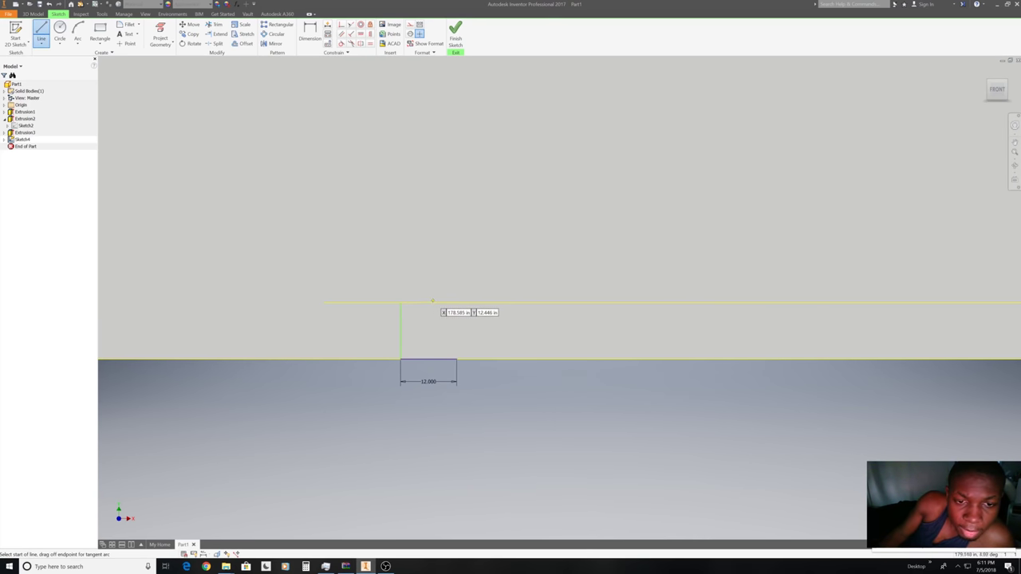
pyautogui.click(432, 303)
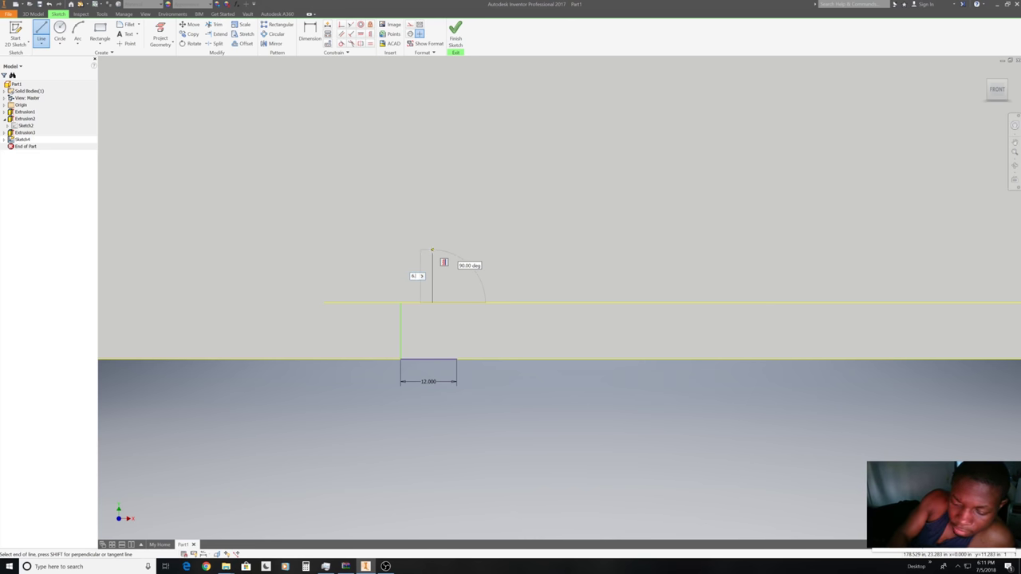
pyautogui.write('78')
pyautogui.press('Return')
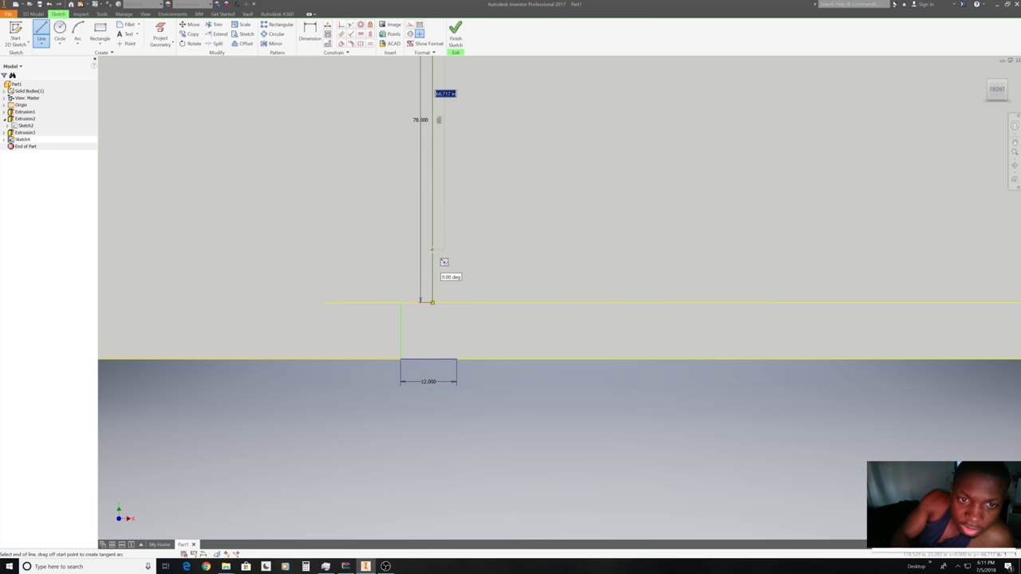
pyautogui.scroll(3, 432, 250)
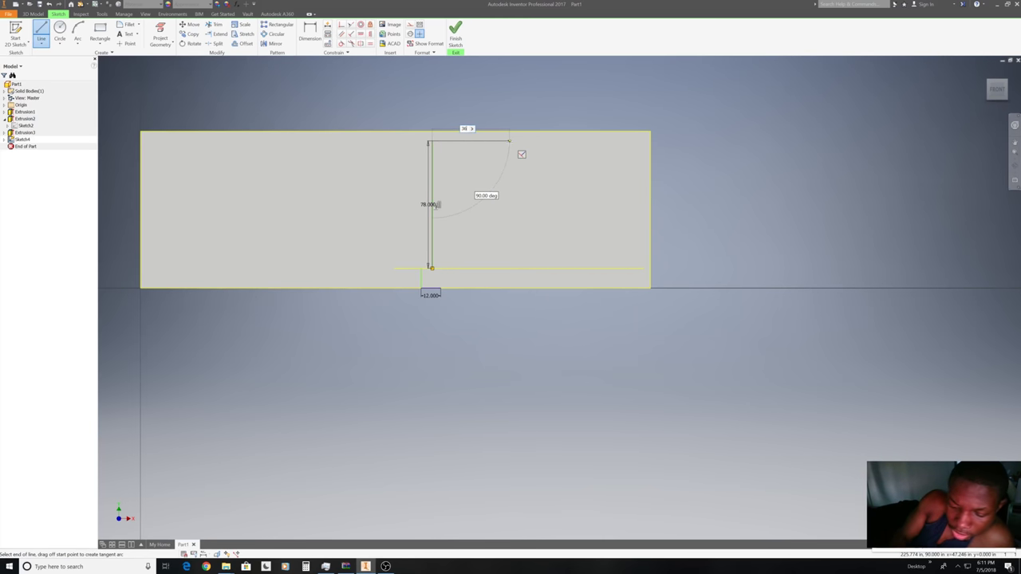
pyautogui.press('Return')
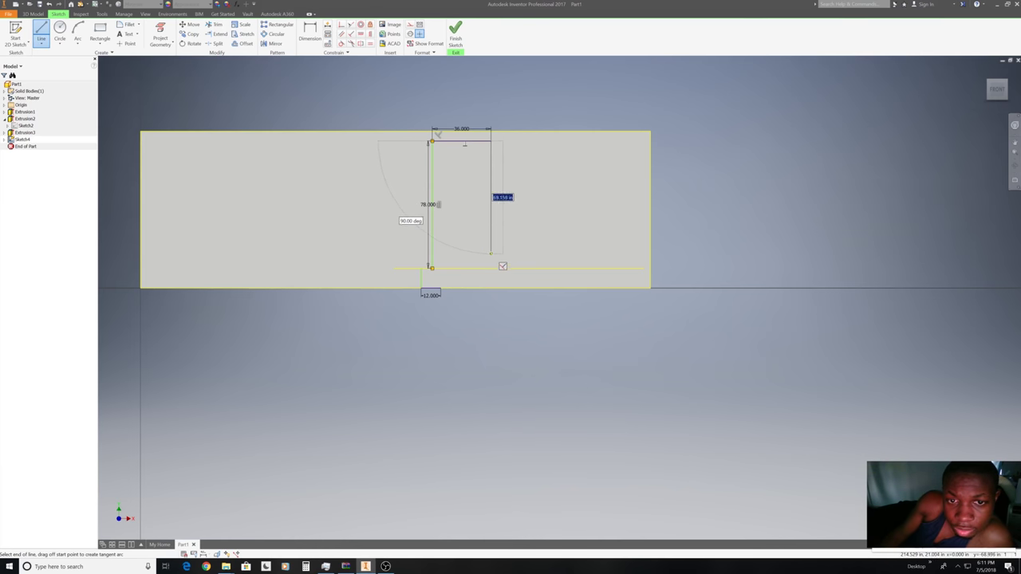
pyautogui.click(491, 268)
pyautogui.rightClick(750, 222)
pyautogui.click(745, 189)
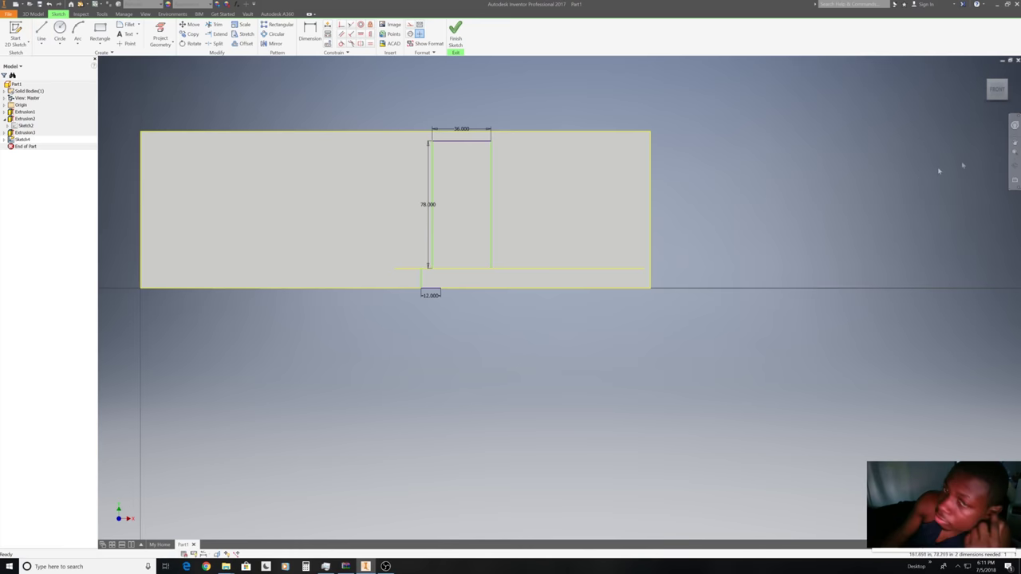
# Finish the sketch and extrude-cut the door rectangle through the front wall.
pyautogui.click(1004, 96)
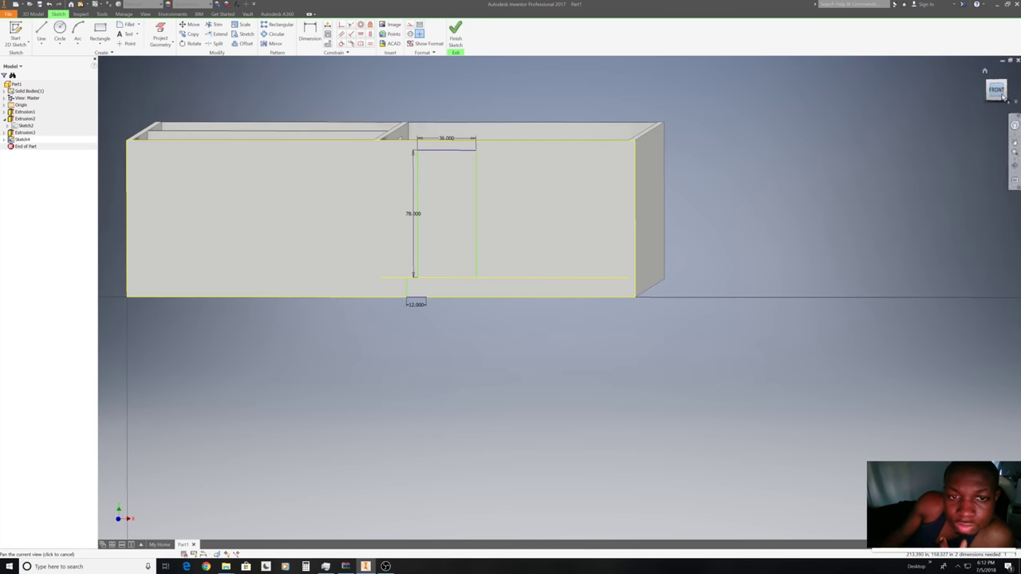
pyautogui.click(455, 36)
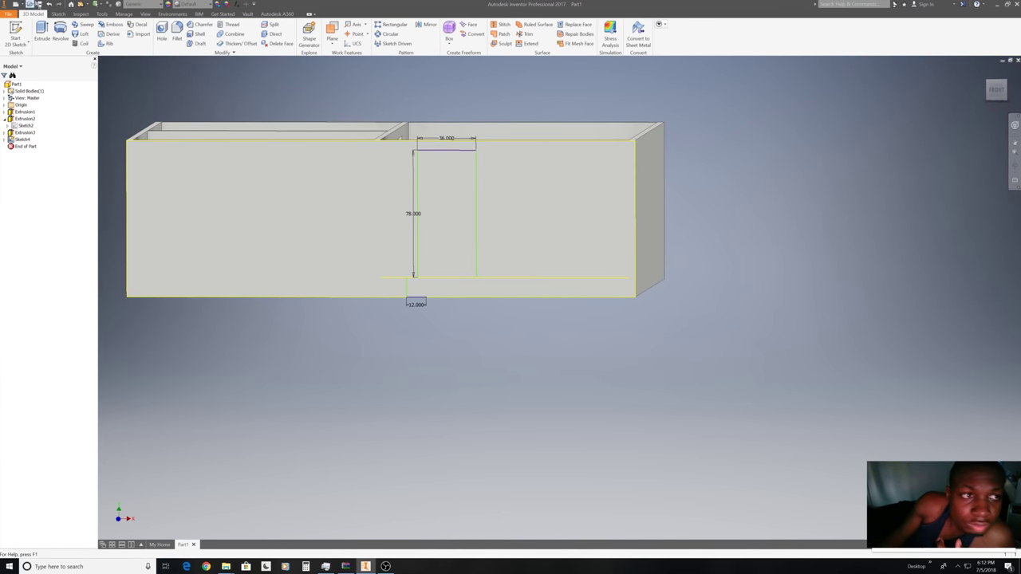
pyautogui.click(41, 34)
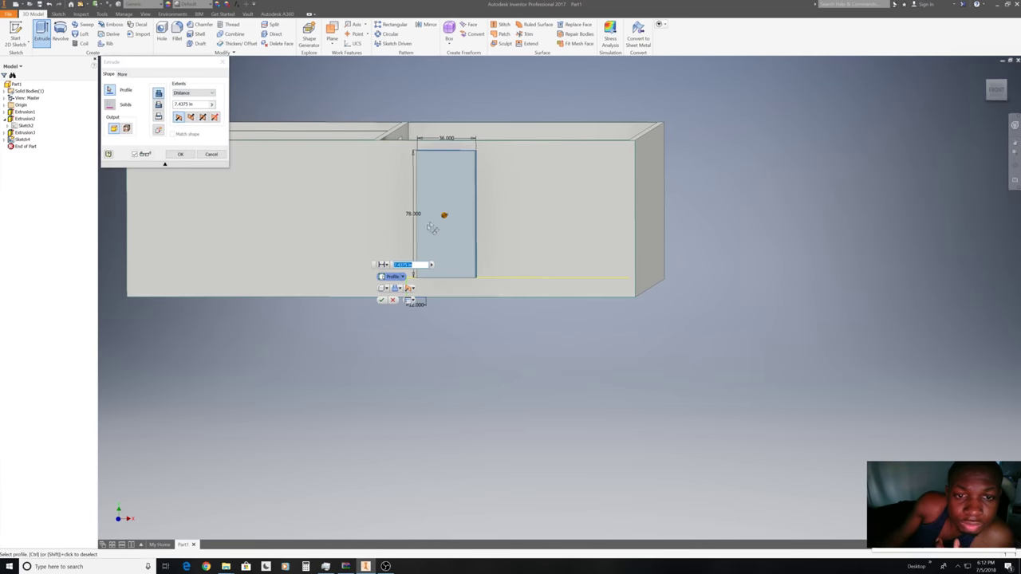
pyautogui.click(448, 224)
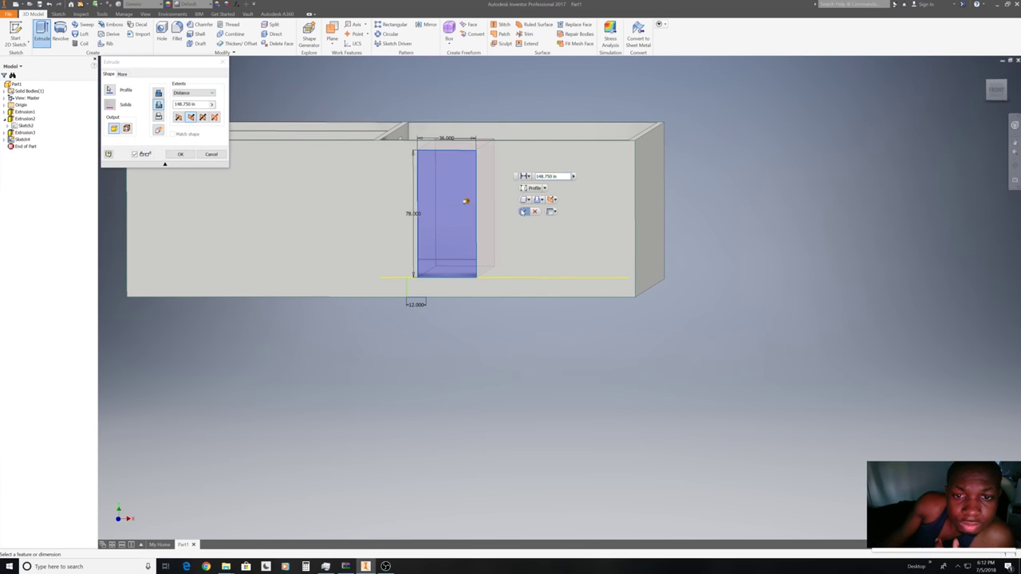
pyautogui.press('Return')
# Return to the front view and select the front wall face for its options.
pyautogui.click(996, 91)
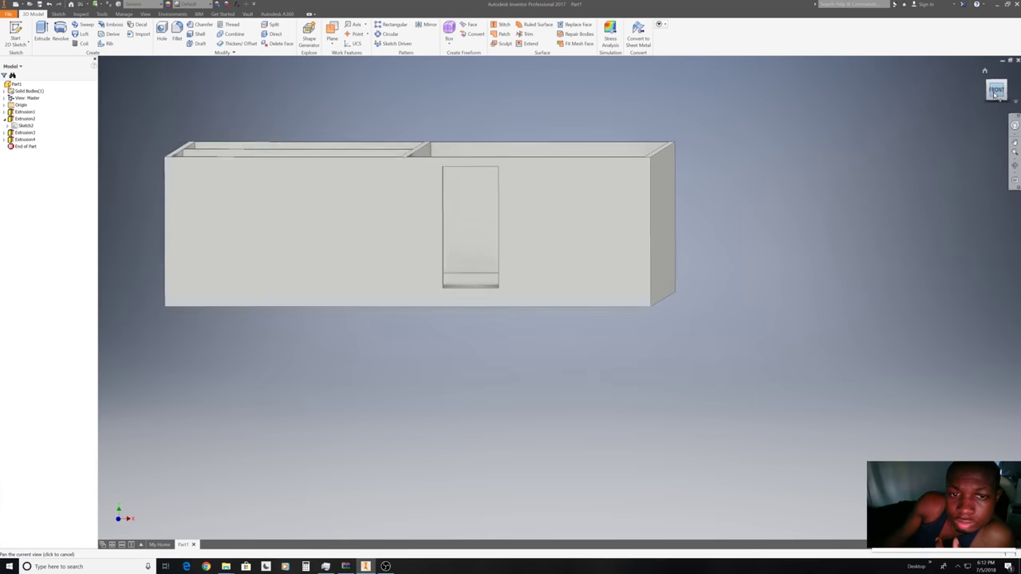
pyautogui.scroll(-2, 719, 304)
pyautogui.click(684, 296)
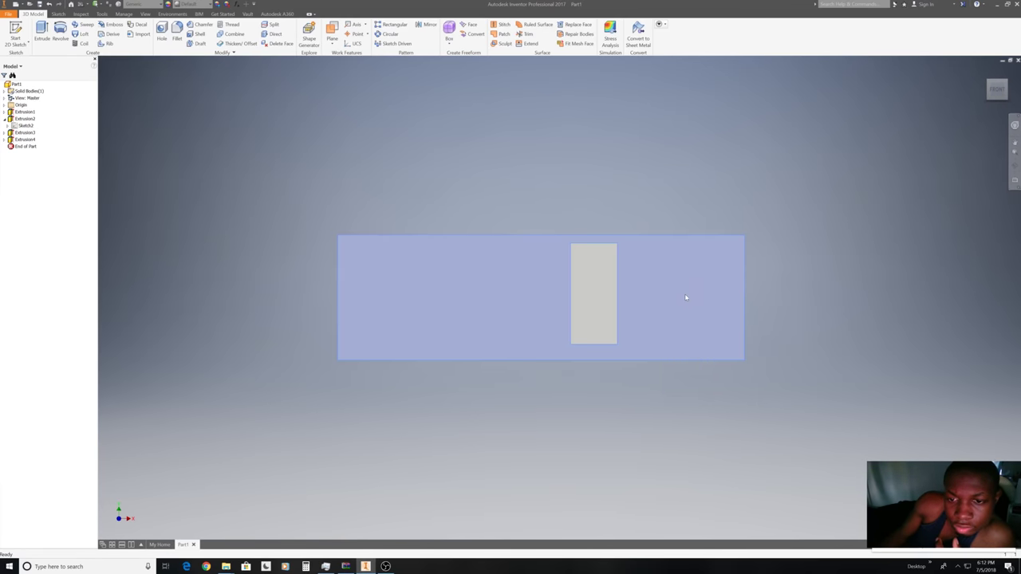
pyautogui.rightClick(685, 295)
# Start Sketch5 on the front face and share Sketch4 so the door outline stays visible.
pyautogui.click(687, 317)
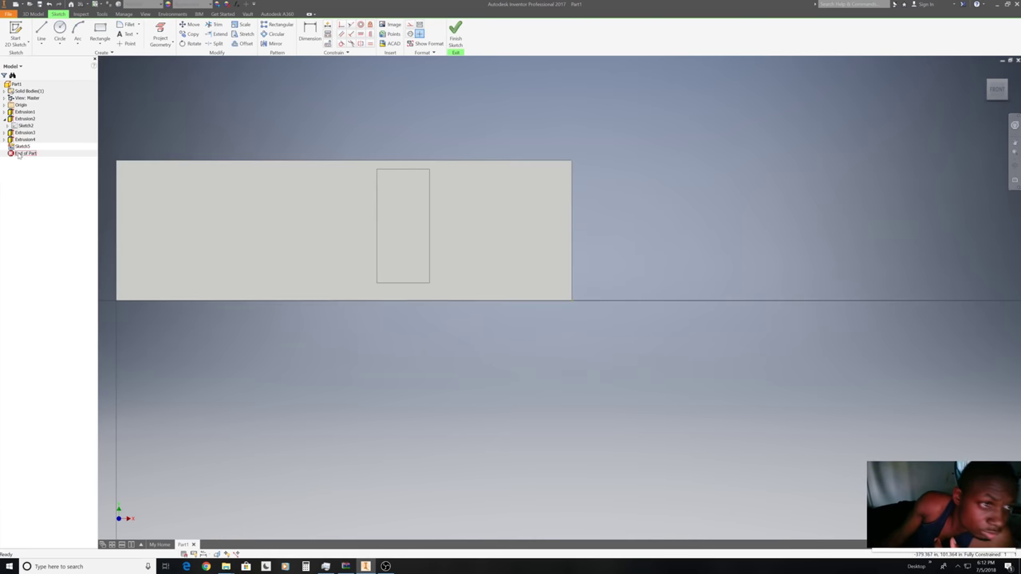
pyautogui.click(4, 139)
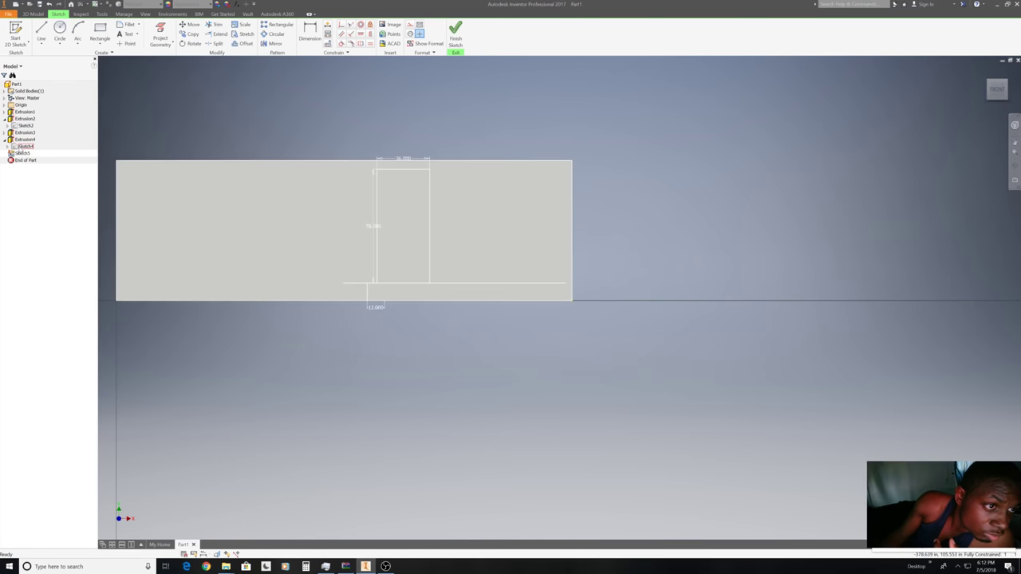
pyautogui.rightClick(23, 146)
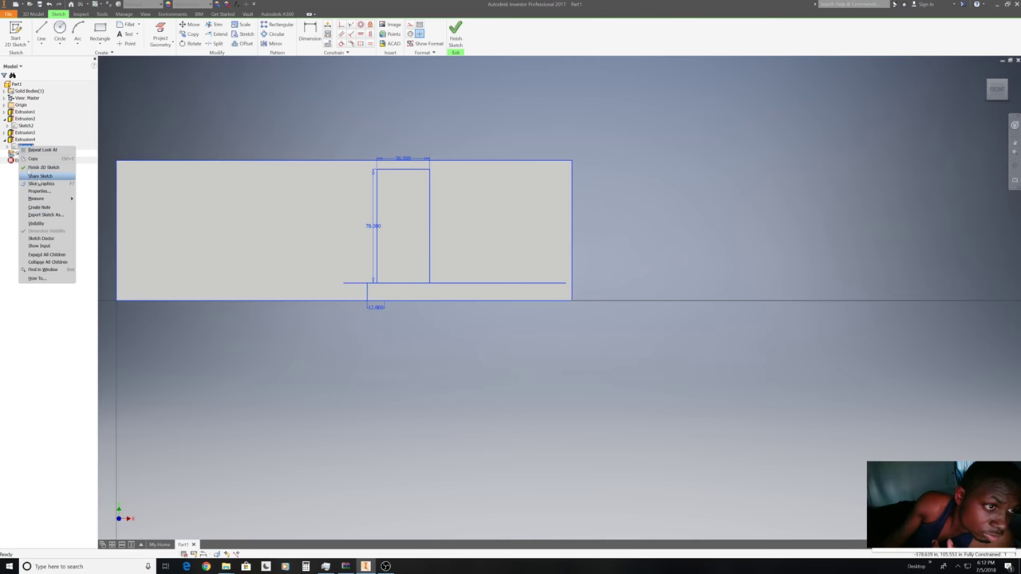
pyautogui.click(40, 175)
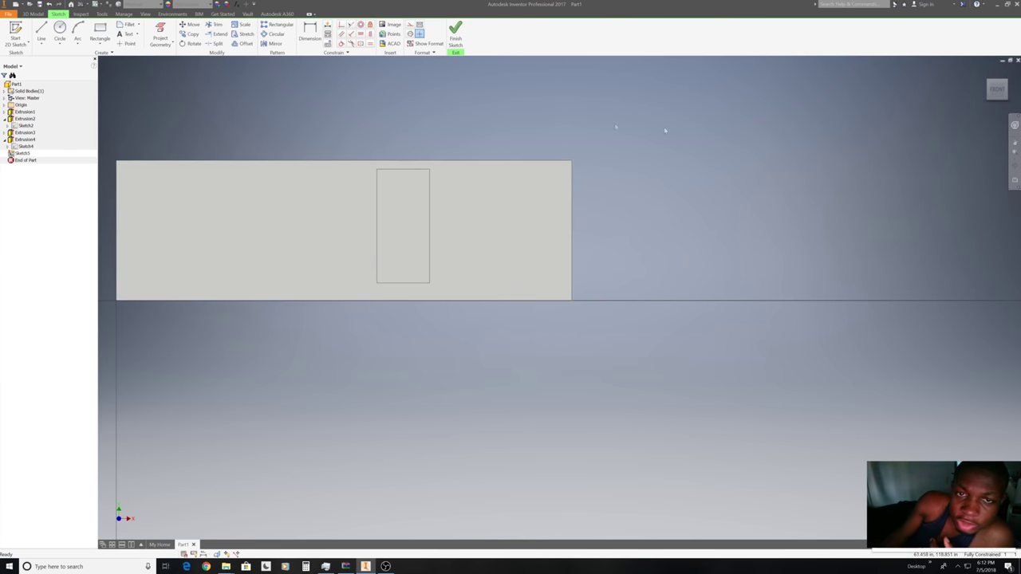
# Finish the empty Sketch5 and start a new sketch on the front wall face.
pyautogui.rightClick(455, 67)
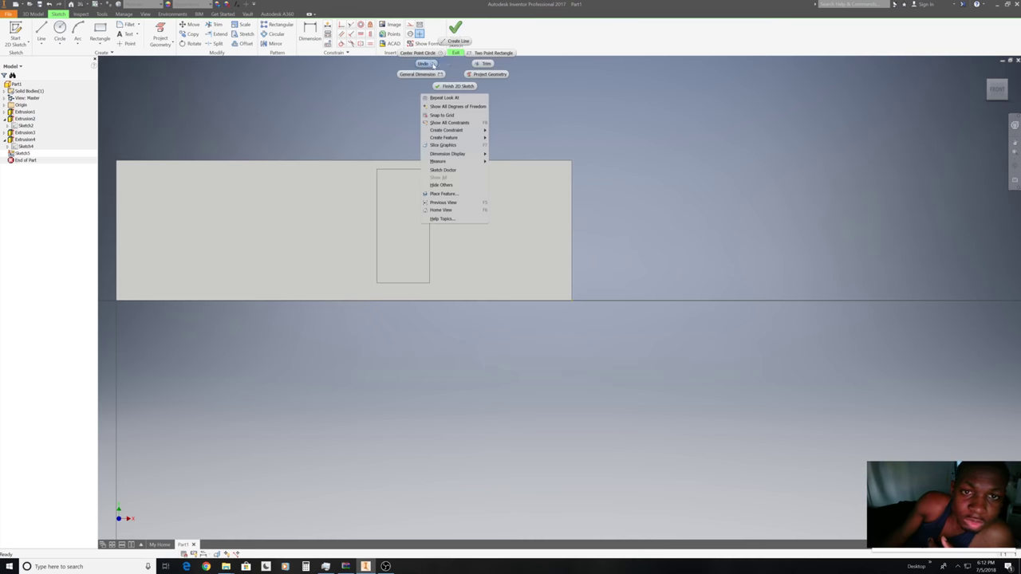
pyautogui.click(455, 53)
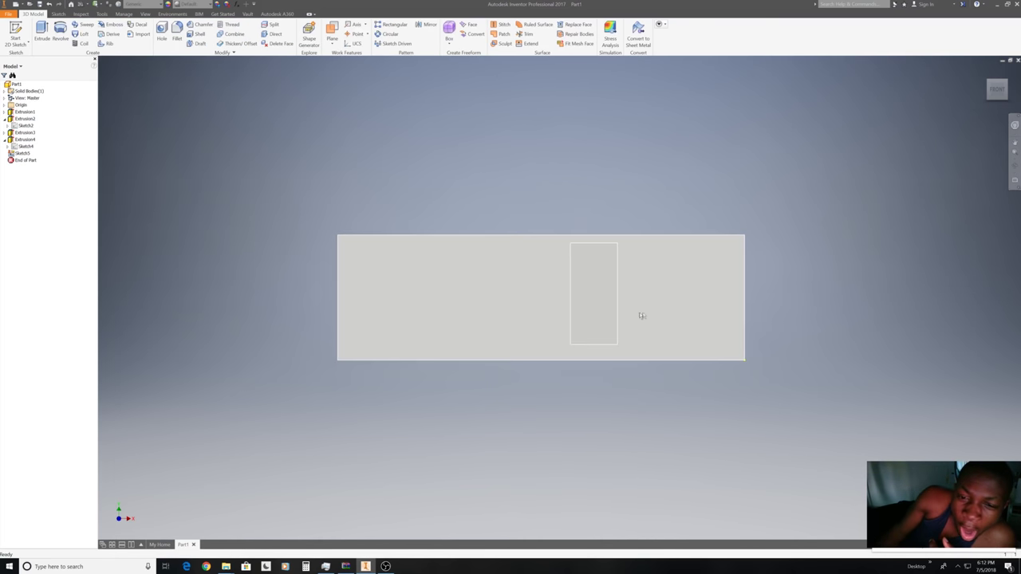
pyautogui.rightClick(657, 311)
pyautogui.click(686, 307)
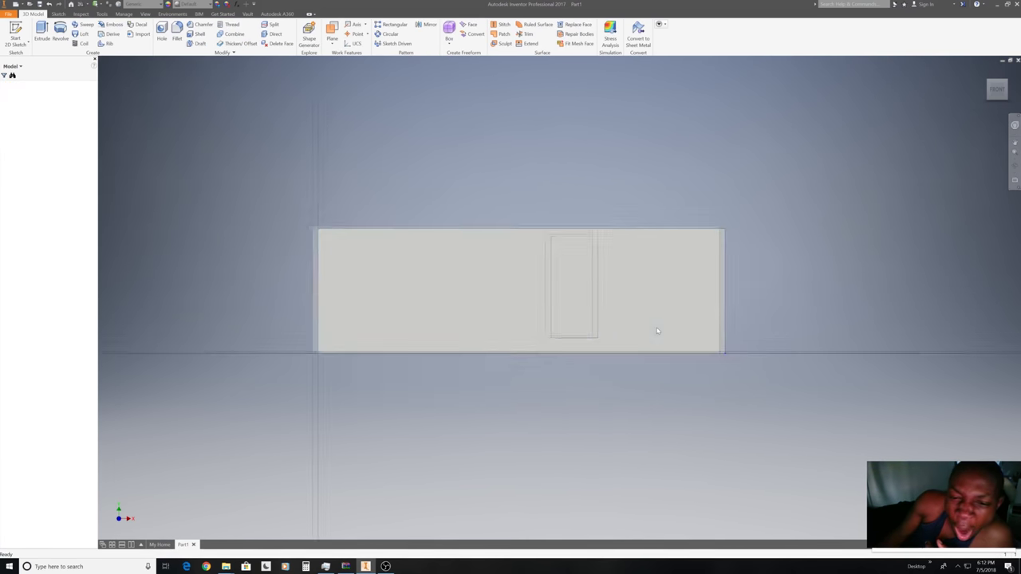
# Draw the first 30 wide by 60 tall window rectangle near the wall's upper left.
pyautogui.click(40, 32)
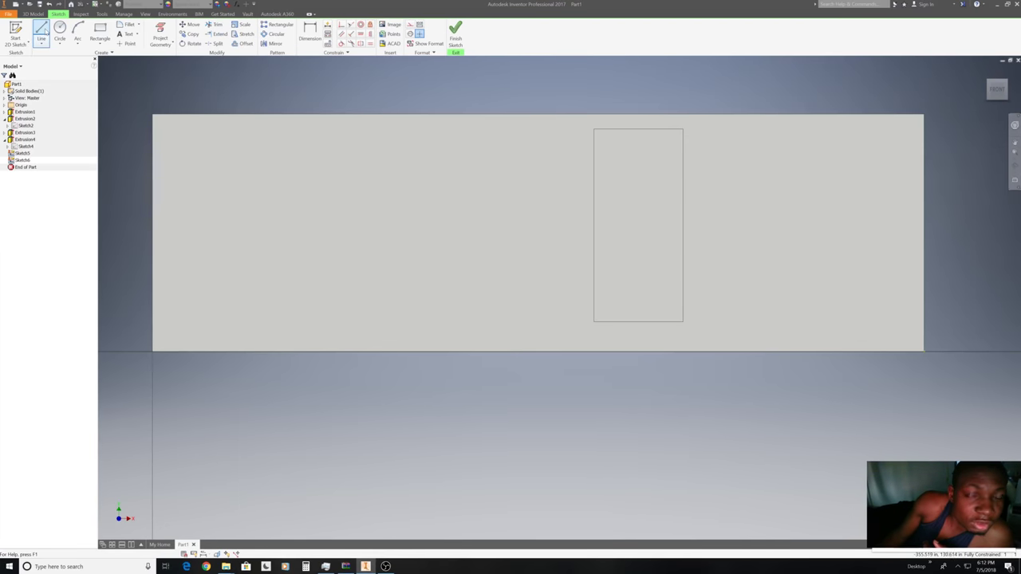
pyautogui.click(200, 145)
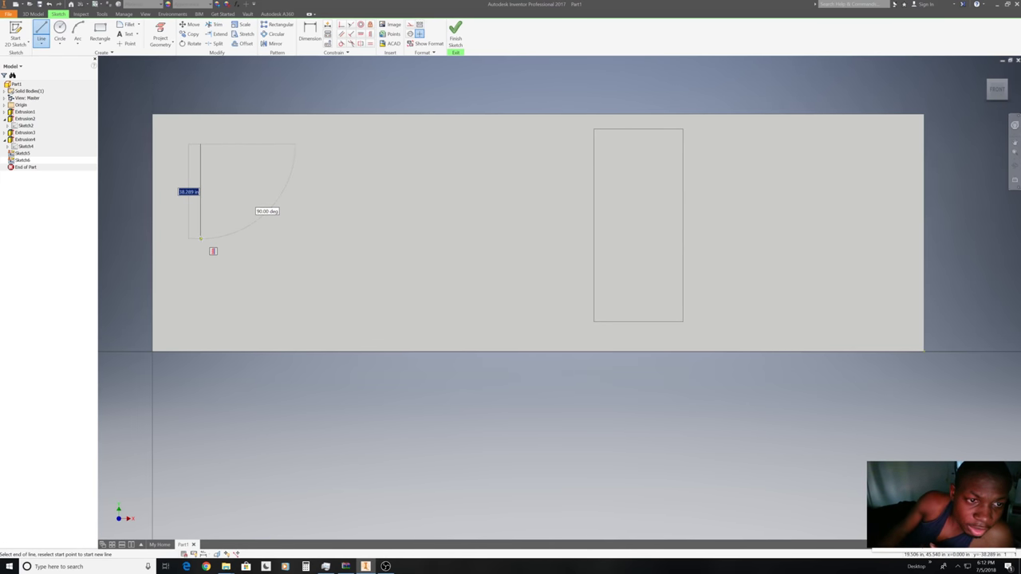
pyautogui.write('60.000')
pyautogui.press('Return')
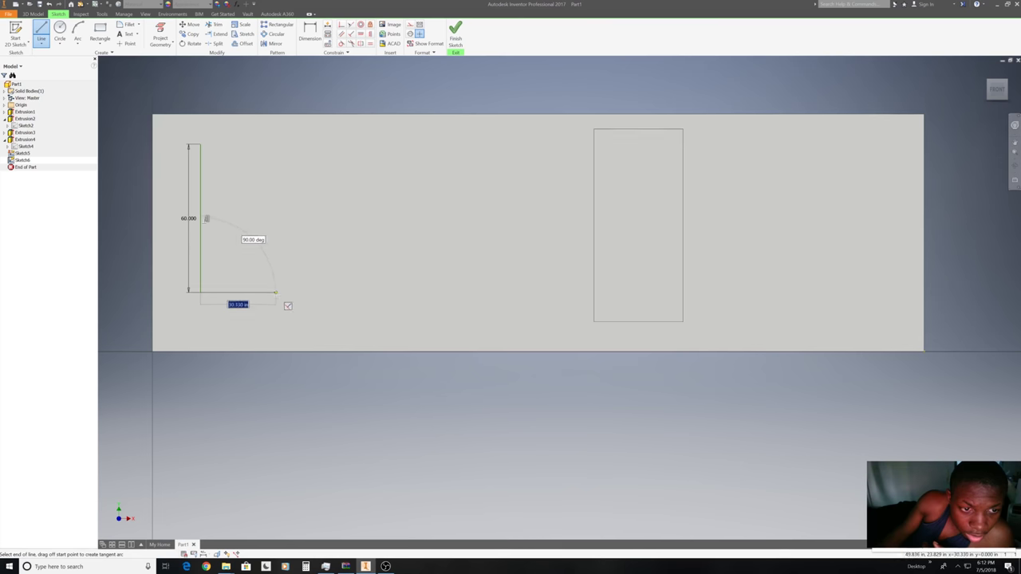
pyautogui.write('30')
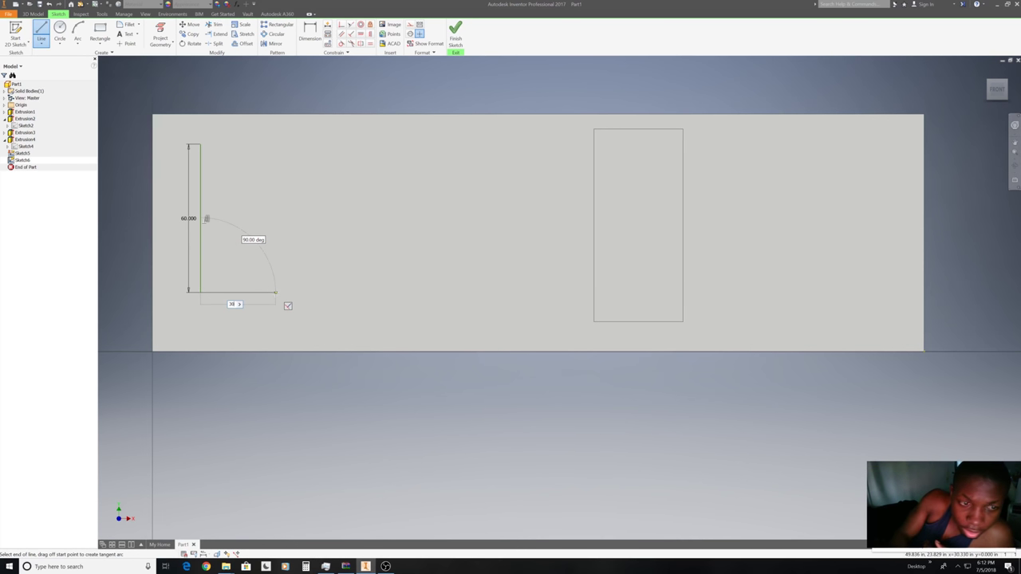
pyautogui.press('Return')
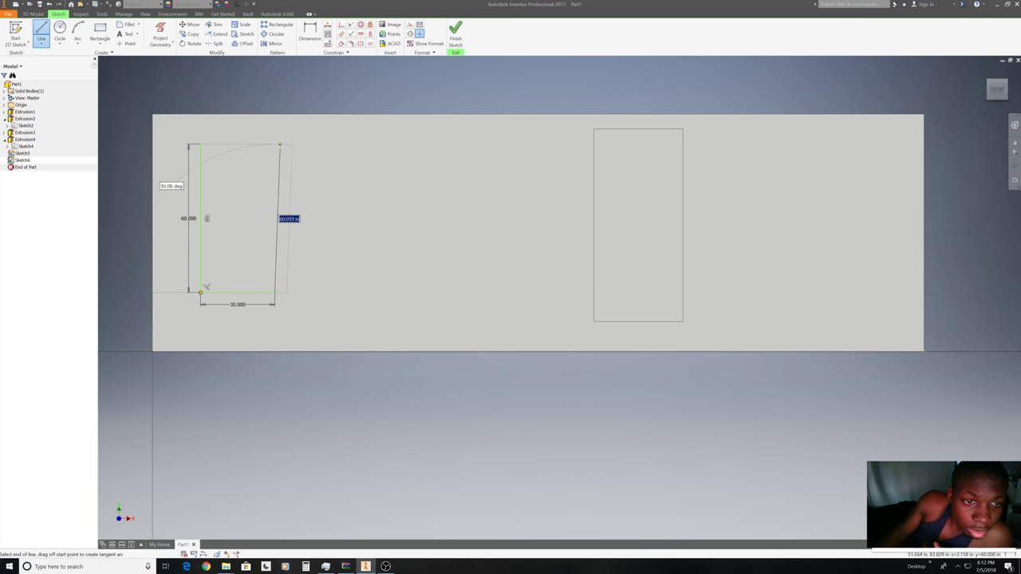
pyautogui.click(275, 145)
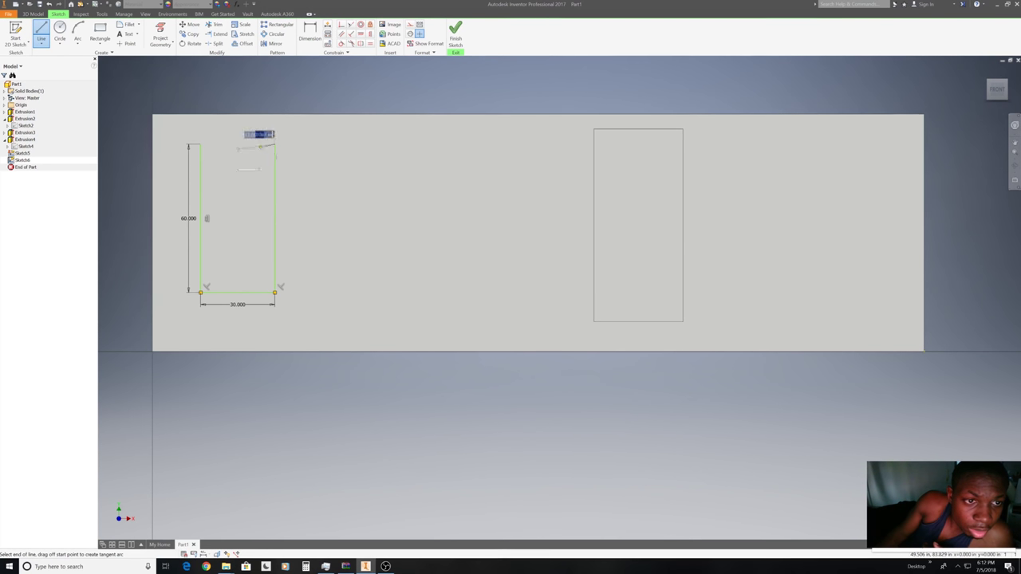
pyautogui.click(200, 145)
# Draw a second 30 by 60 window rectangle to its right and end the Line tool.
pyautogui.click(274, 144)
pyautogui.click(372, 145)
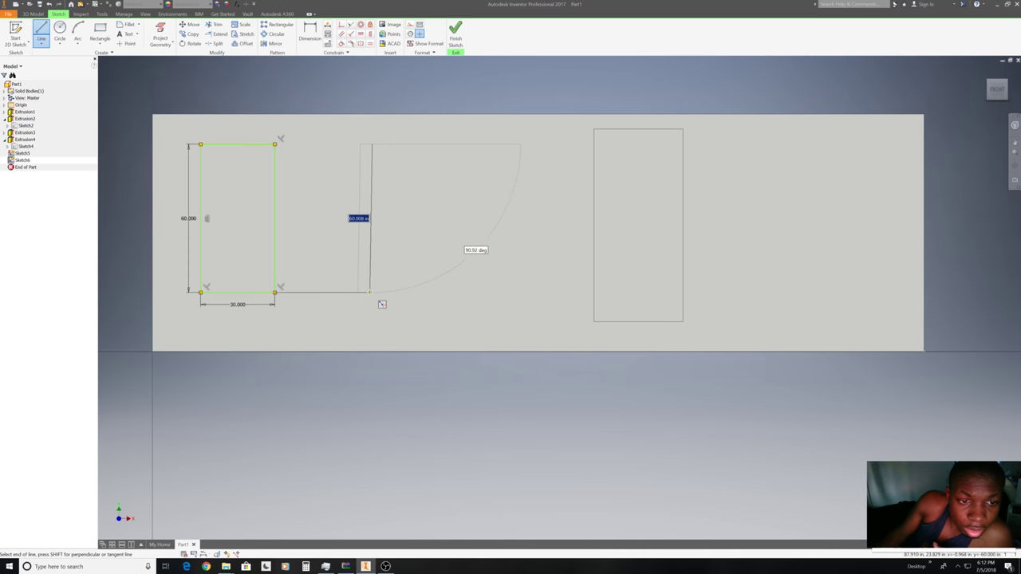
pyautogui.press('Return')
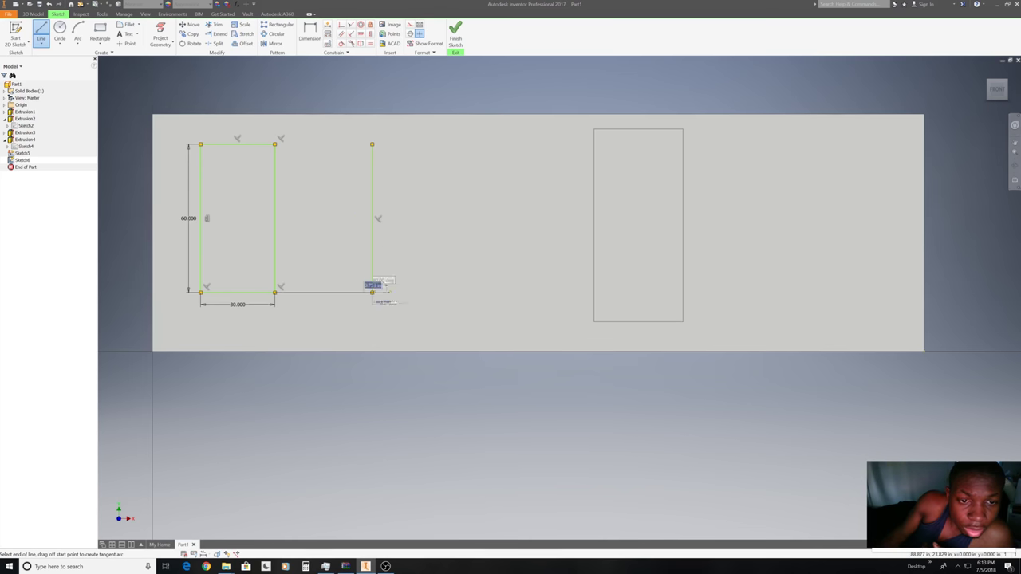
pyautogui.write('30')
pyautogui.press('Return')
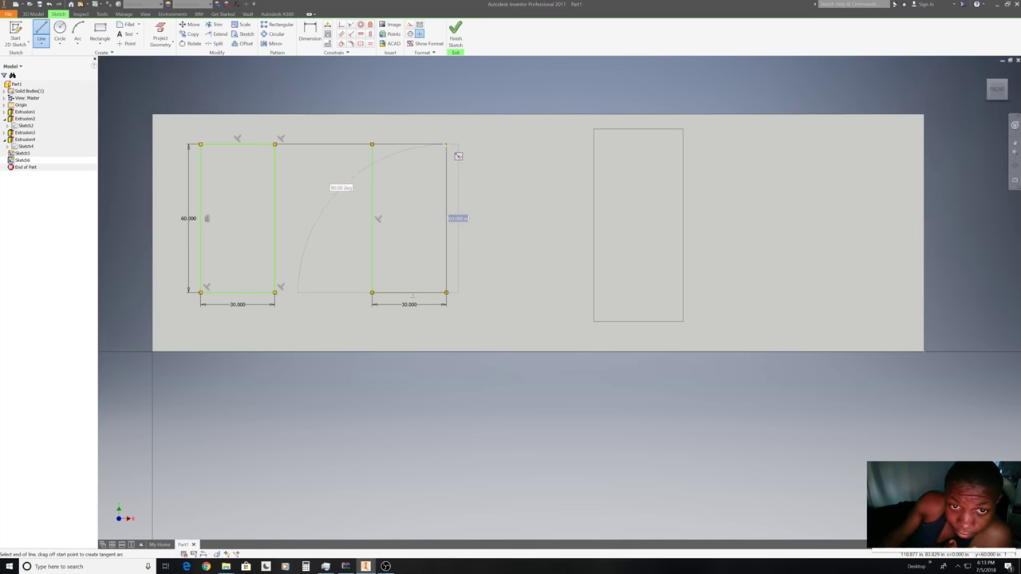
pyautogui.click(446, 145)
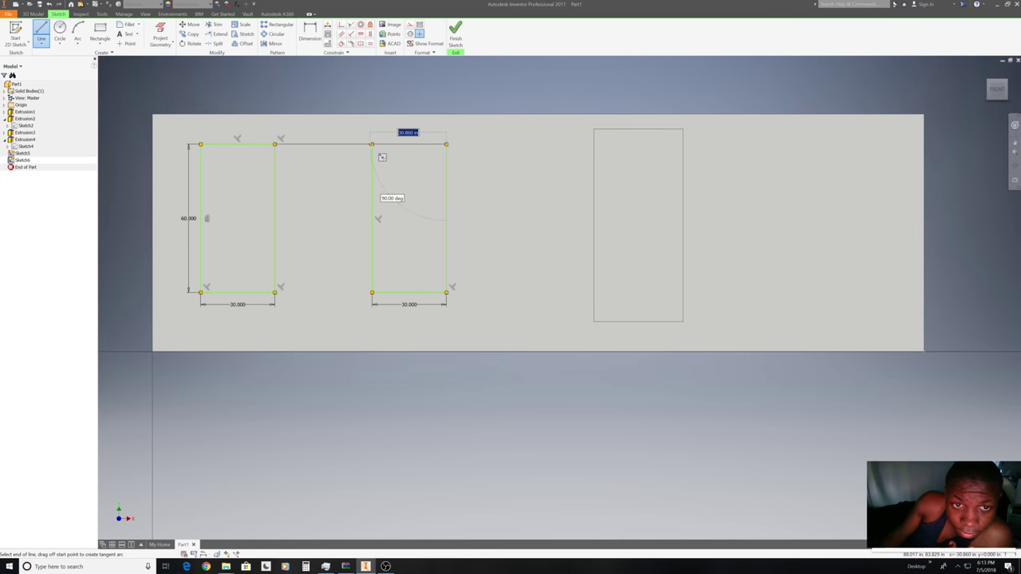
pyautogui.click(372, 145)
pyautogui.rightClick(424, 173)
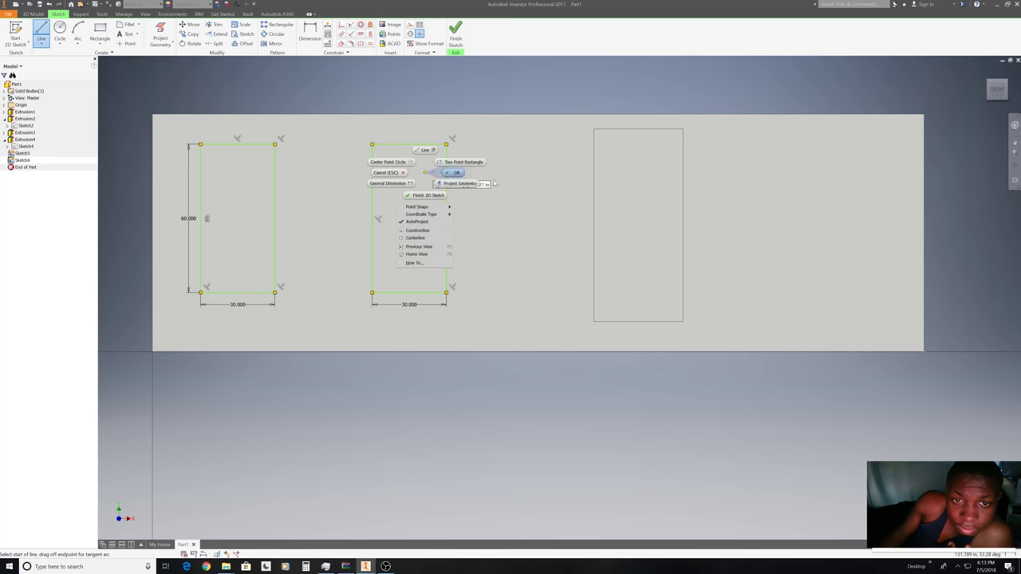
pyautogui.click(457, 173)
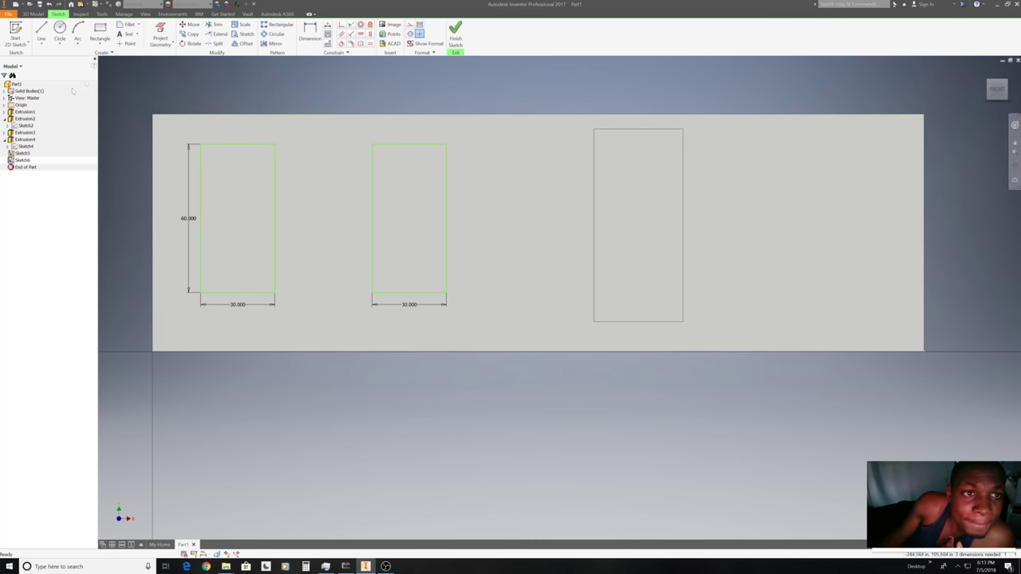
# Copy the middle window rectangle from its lower-left corner to the right of the door.
pyautogui.click(193, 34)
pyautogui.click(411, 144)
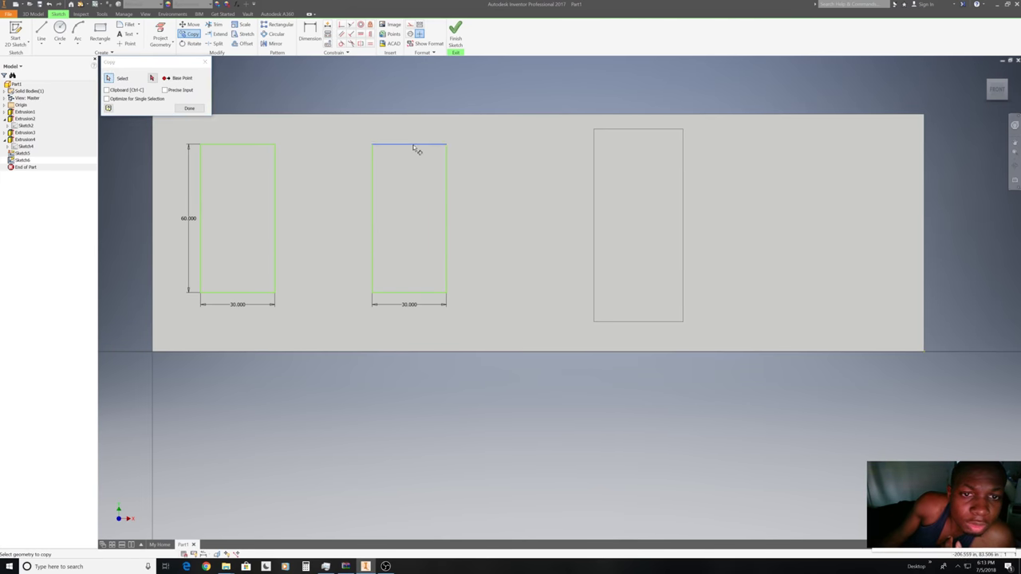
pyautogui.click(447, 171)
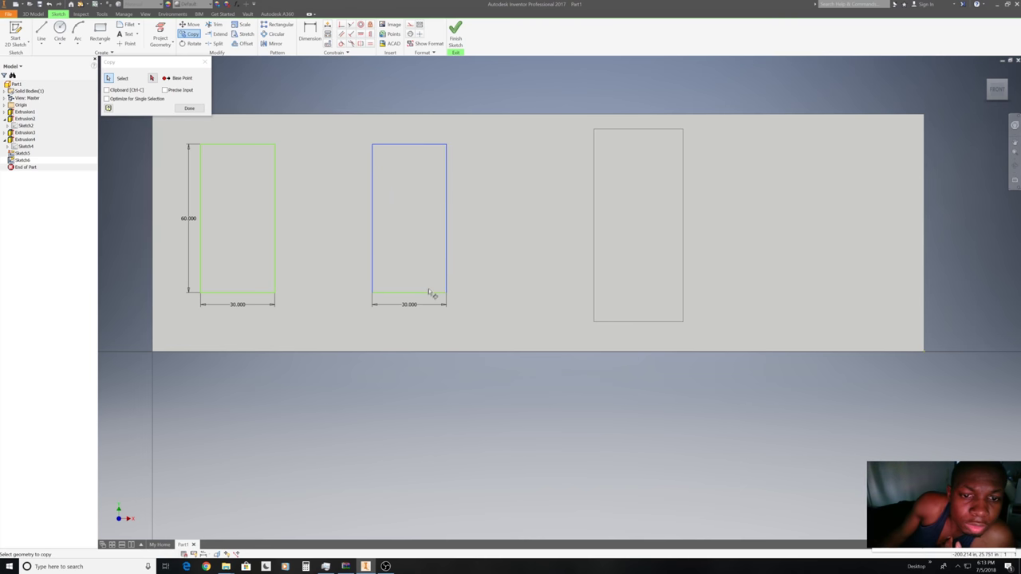
pyautogui.click(153, 77)
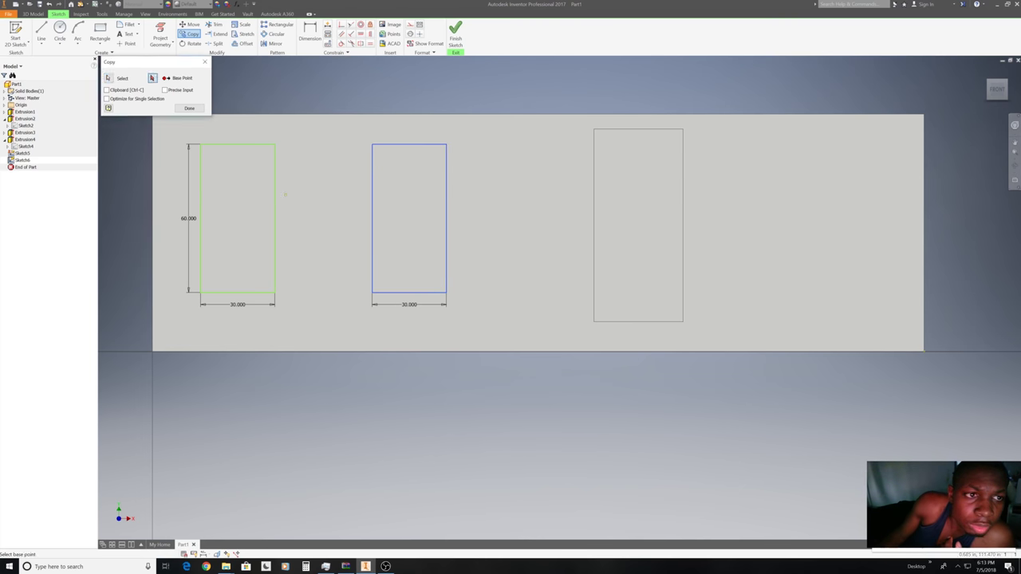
pyautogui.click(373, 294)
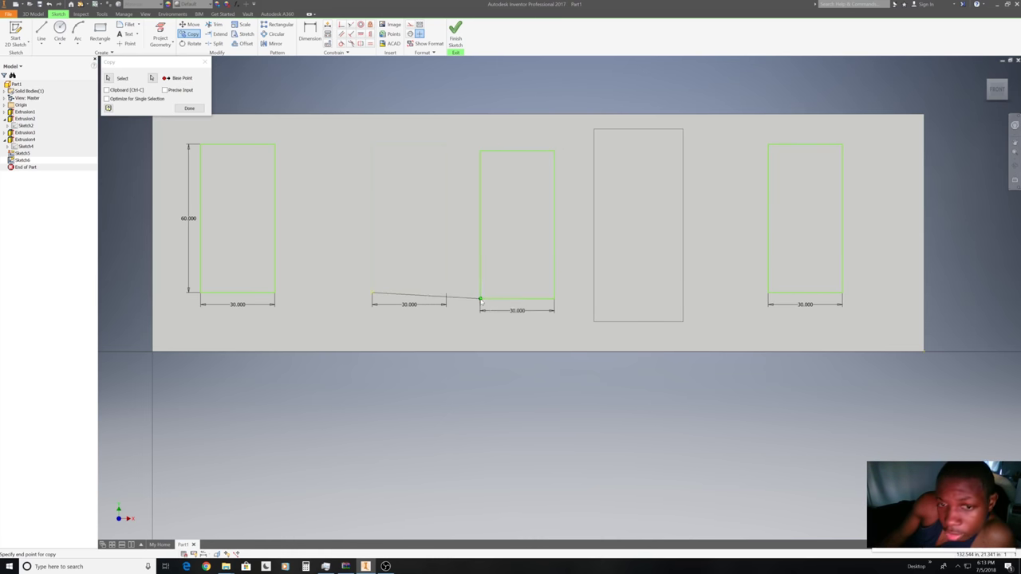
pyautogui.rightClick(480, 299)
pyautogui.click(525, 298)
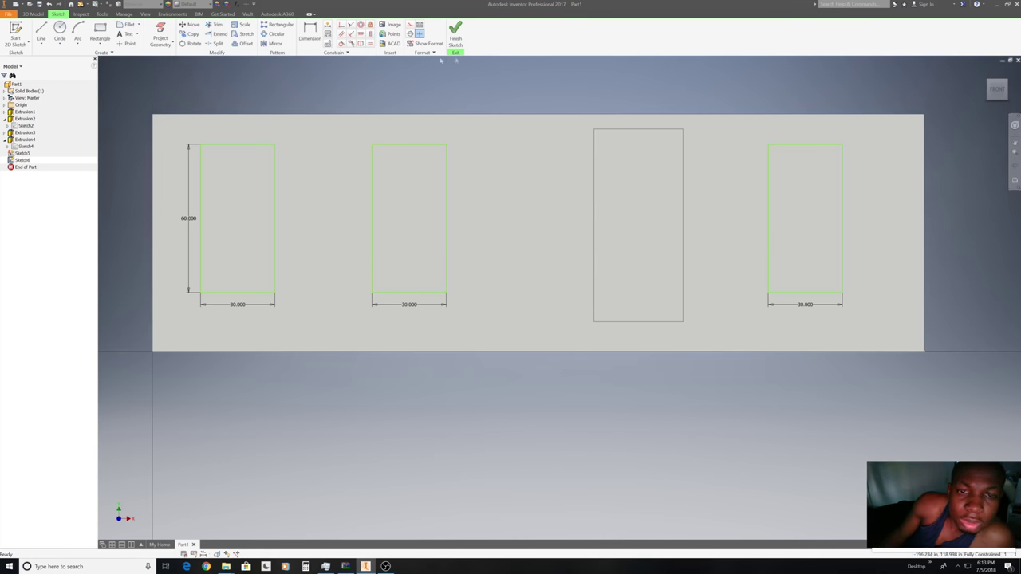
# Extrude-cut the three window rectangles inward 66.750 in through the front wall.
pyautogui.click(456, 36)
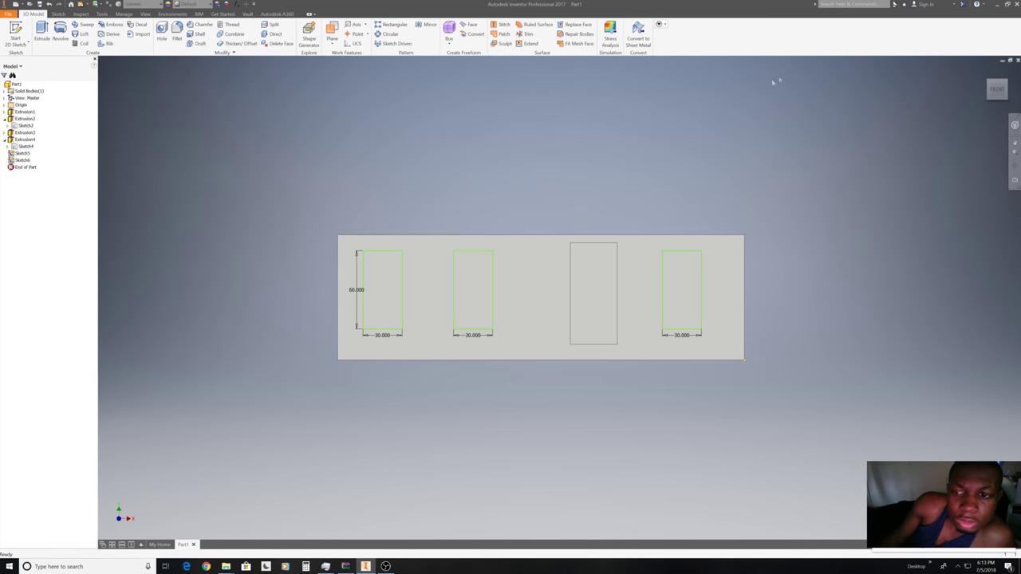
pyautogui.click(995, 91)
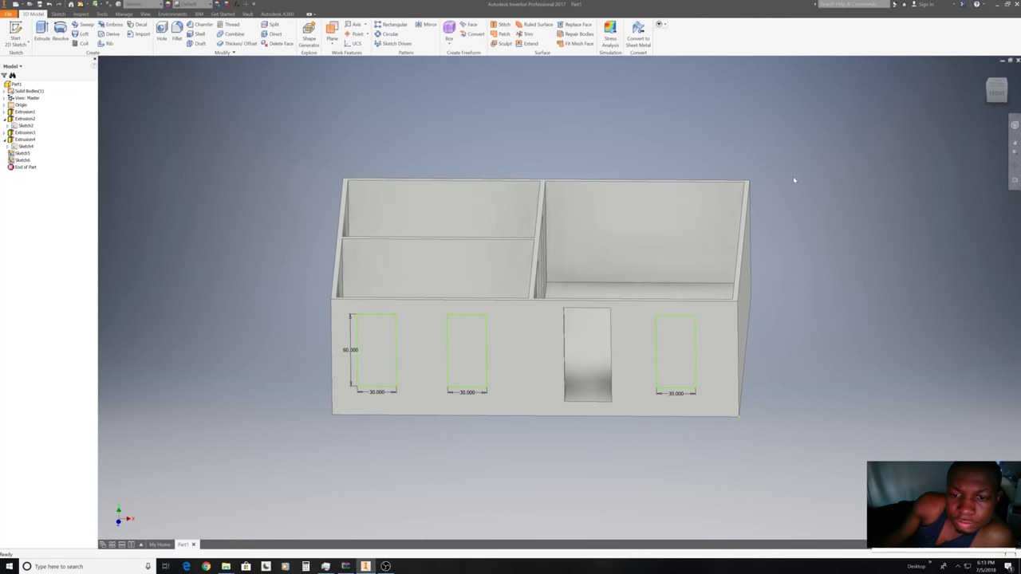
pyautogui.moveTo(793, 176); pyautogui.dragTo(632, 116, button='middle')
pyautogui.click(41, 32)
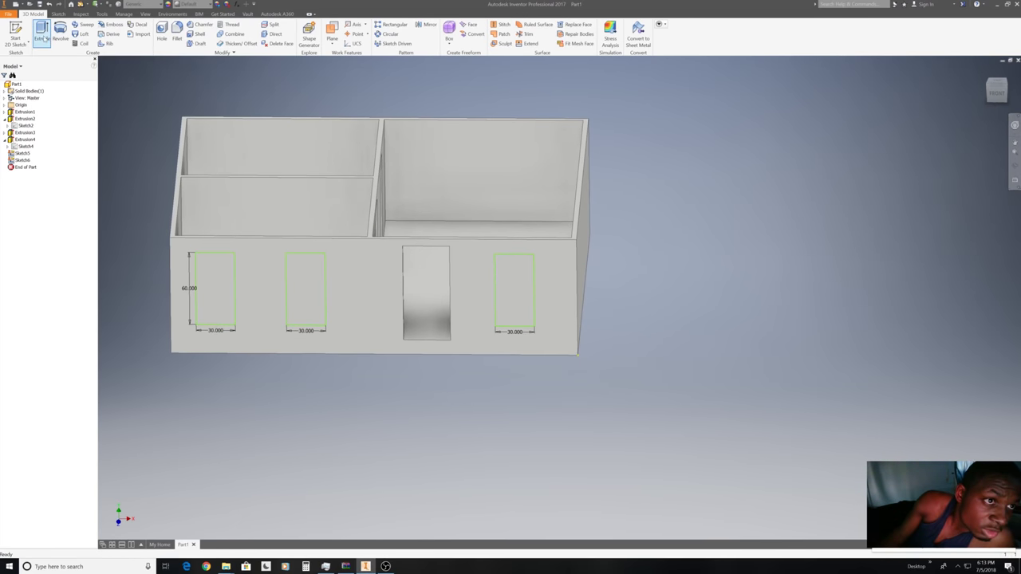
pyautogui.click(222, 289)
pyautogui.click(308, 289)
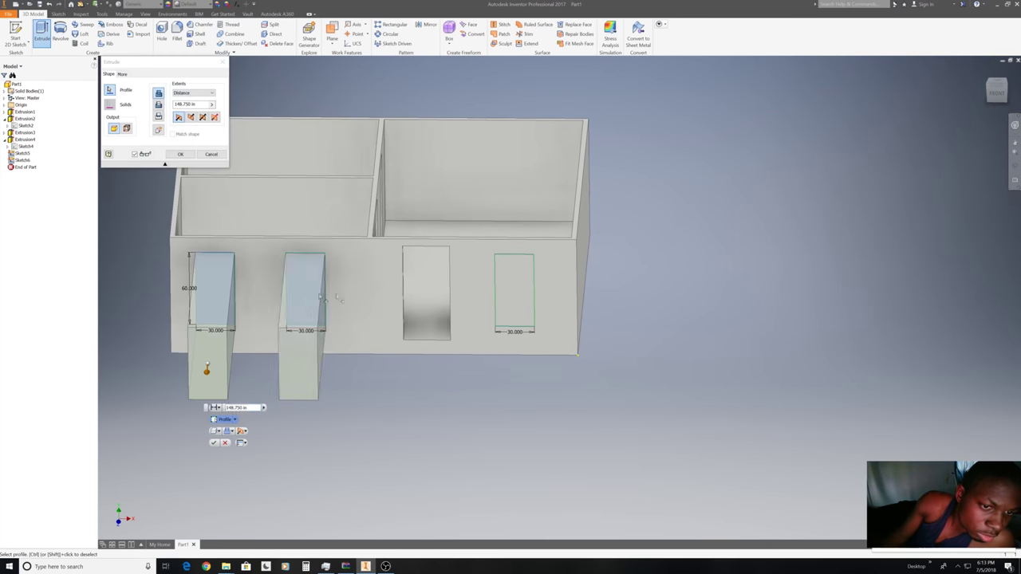
pyautogui.click(523, 297)
pyautogui.click(228, 432)
pyautogui.click(232, 451)
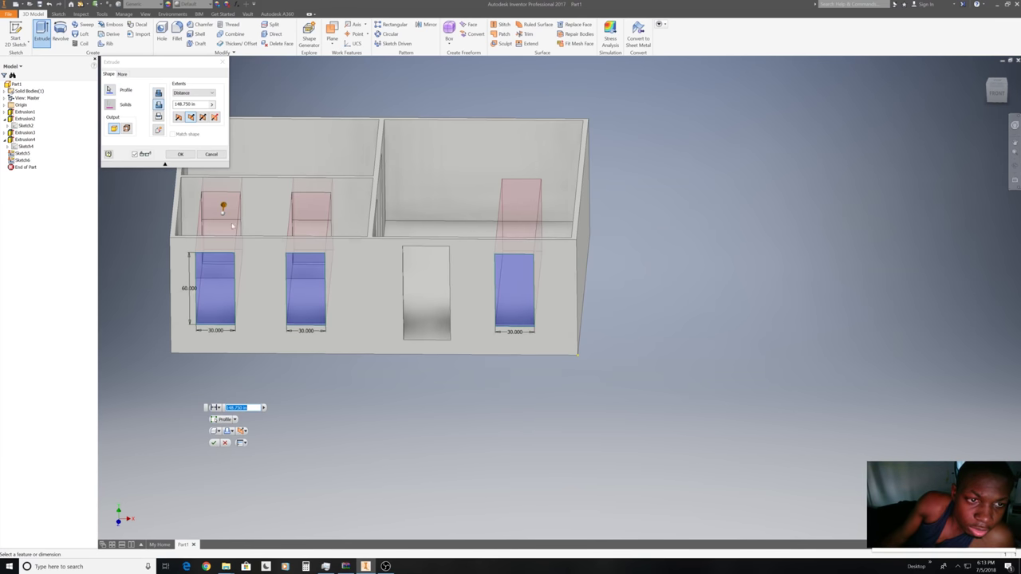
pyautogui.moveTo(223, 209); pyautogui.dragTo(218, 250)
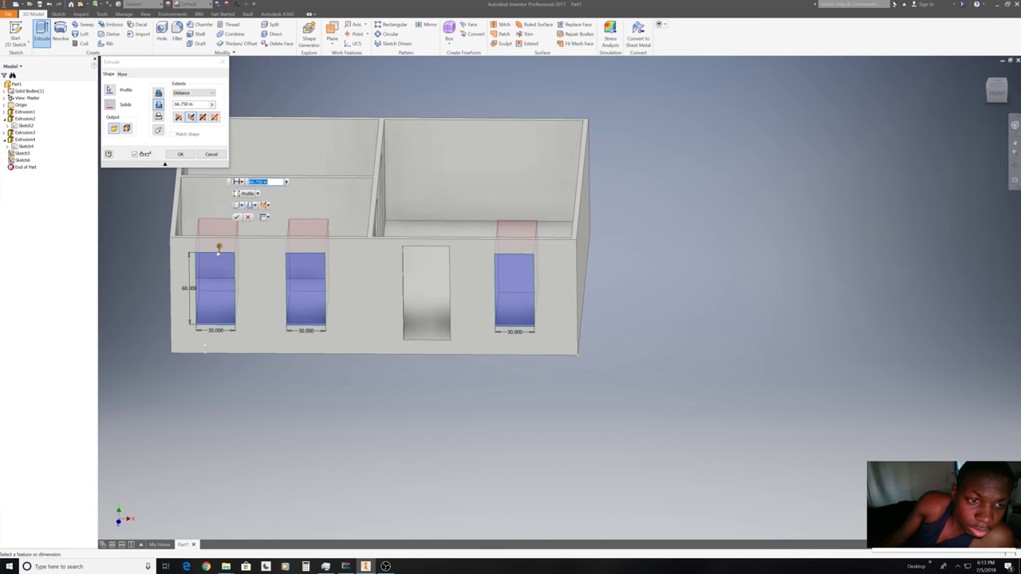
pyautogui.click(237, 218)
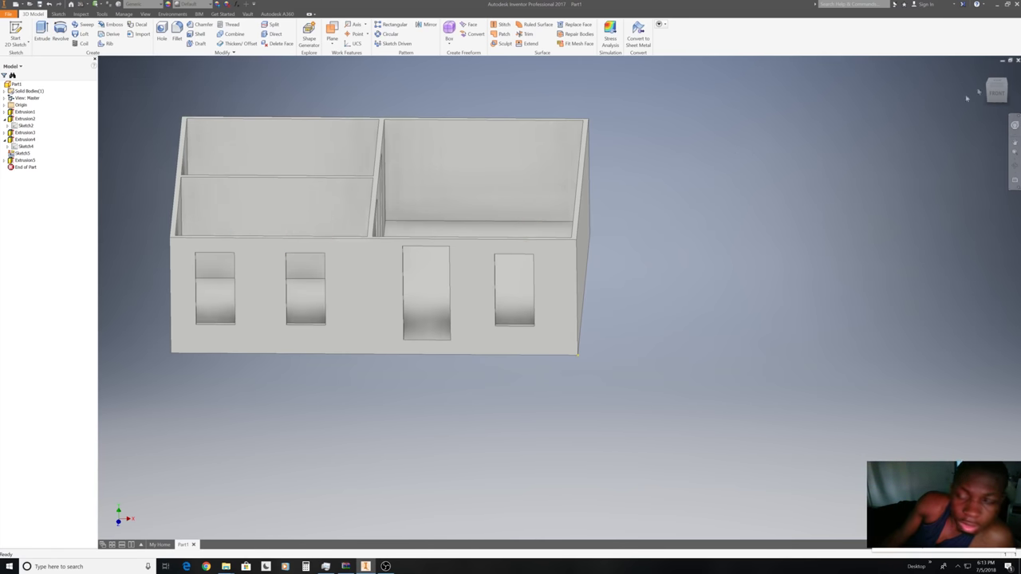
pyautogui.keyDown('shift'); pyautogui.moveTo(379, 235); pyautogui.dragTo(379, 235, button='middle'); pyautogui.keyUp('shift')
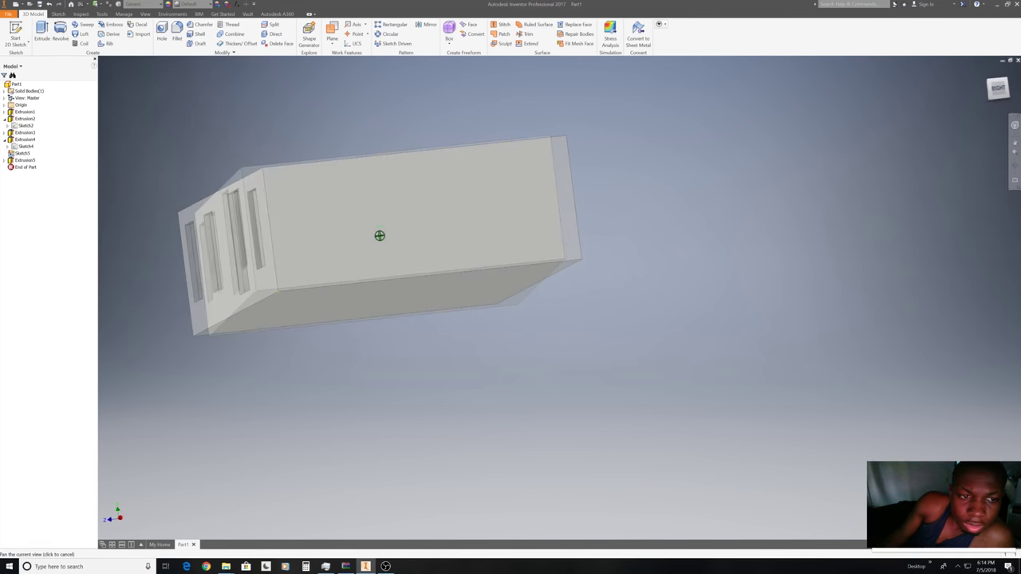
pyautogui.rightClick(505, 260)
# Start a sketch on the side wall and draw two 60-inch sides of the square.
pyautogui.click(505, 283)
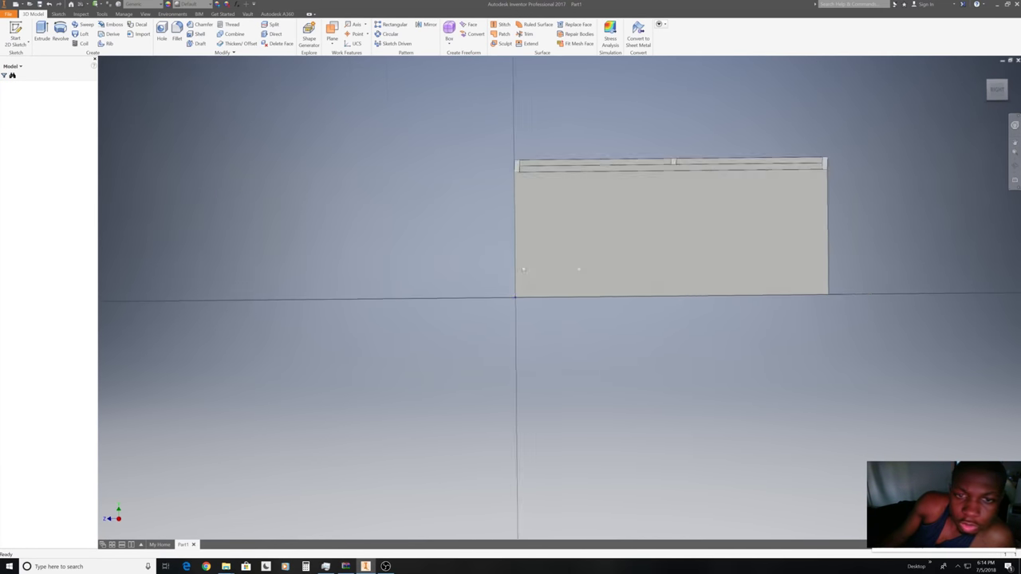
pyautogui.moveTo(434, 223)
pyautogui.mouseDown(button='middle')
pyautogui.moveTo(467, 274)
pyautogui.moveTo(559, 290)
pyautogui.mouseUp(button='middle')
pyautogui.scroll(-3, 468, 276)
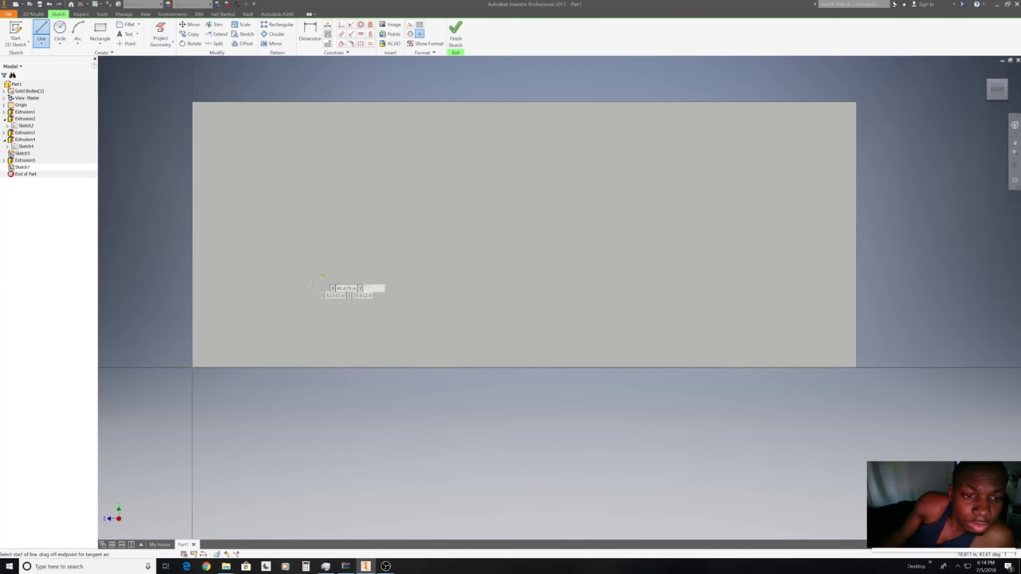
pyautogui.click(283, 294)
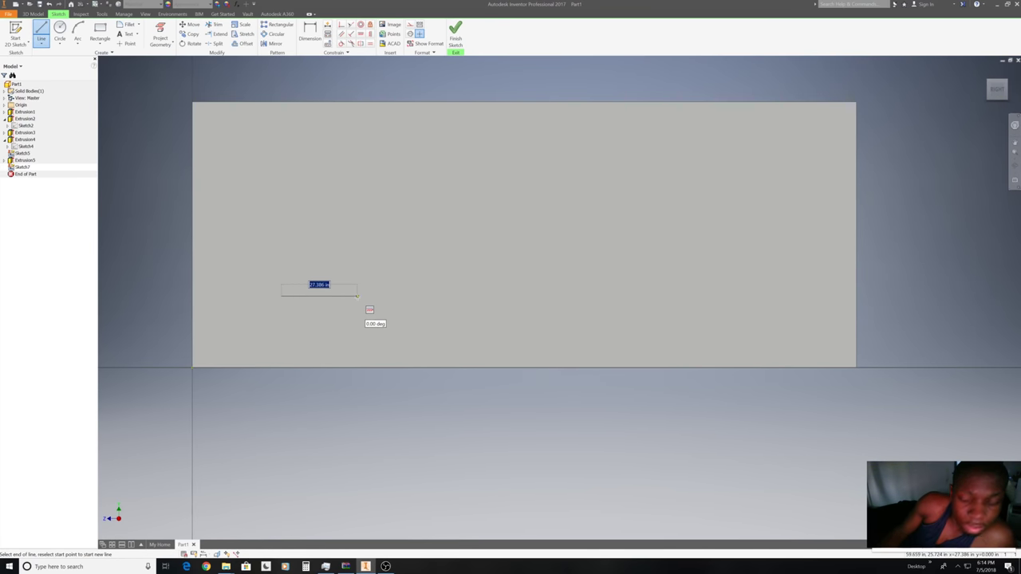
pyautogui.write('48')
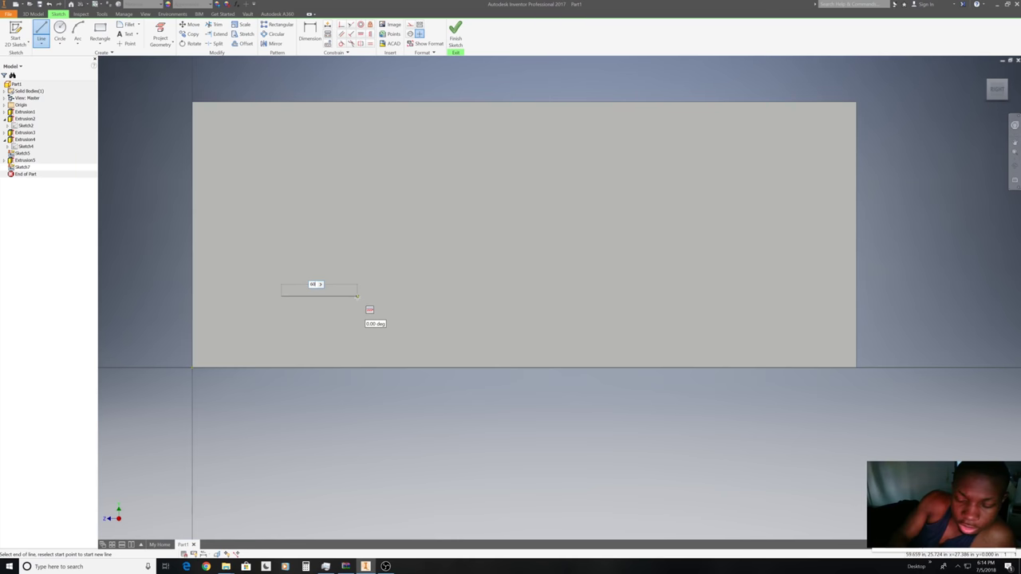
pyautogui.press('Return')
pyautogui.rightClick(357, 297)
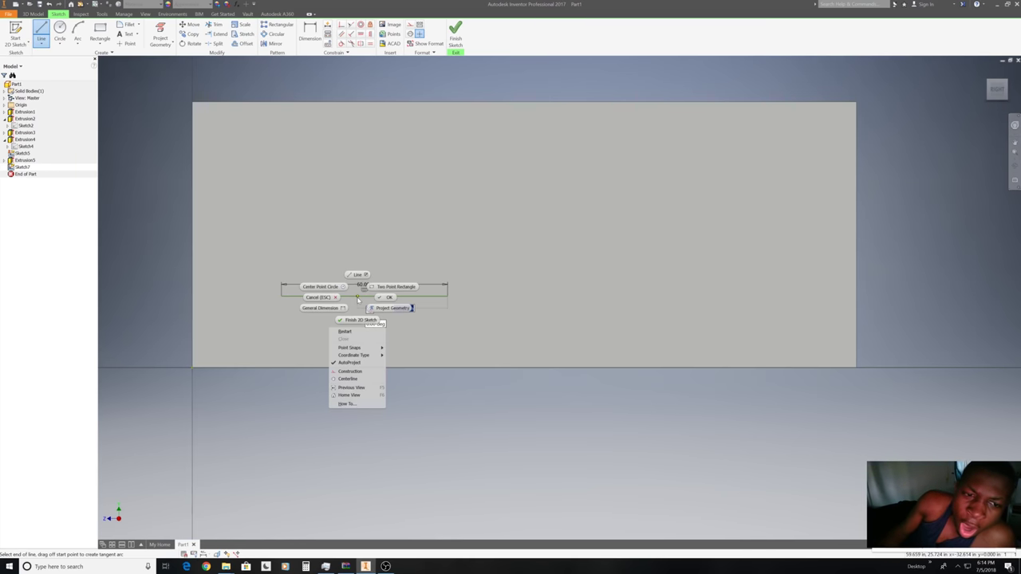
pyautogui.click(357, 298)
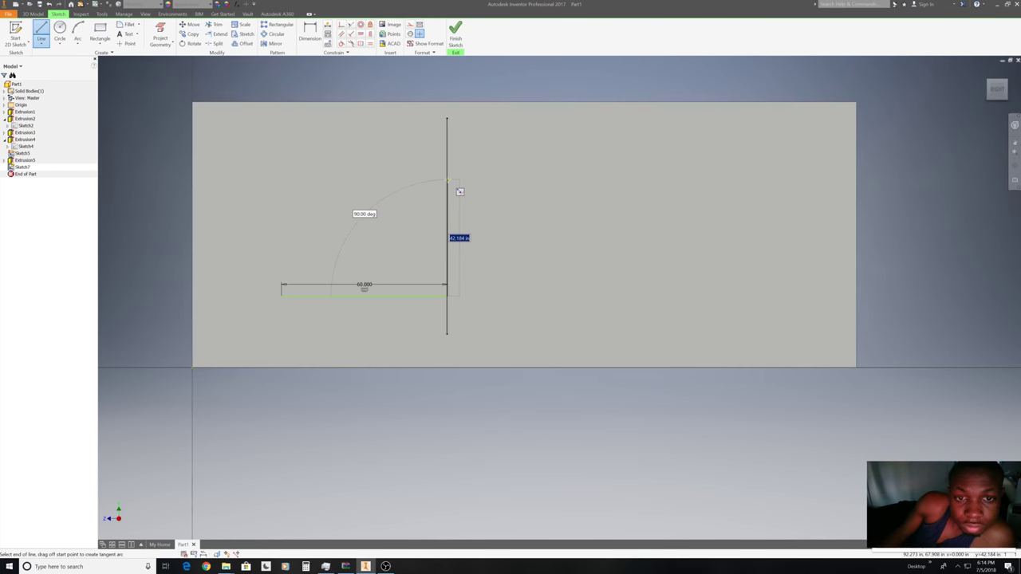
pyautogui.write('40')
pyautogui.press('Return')
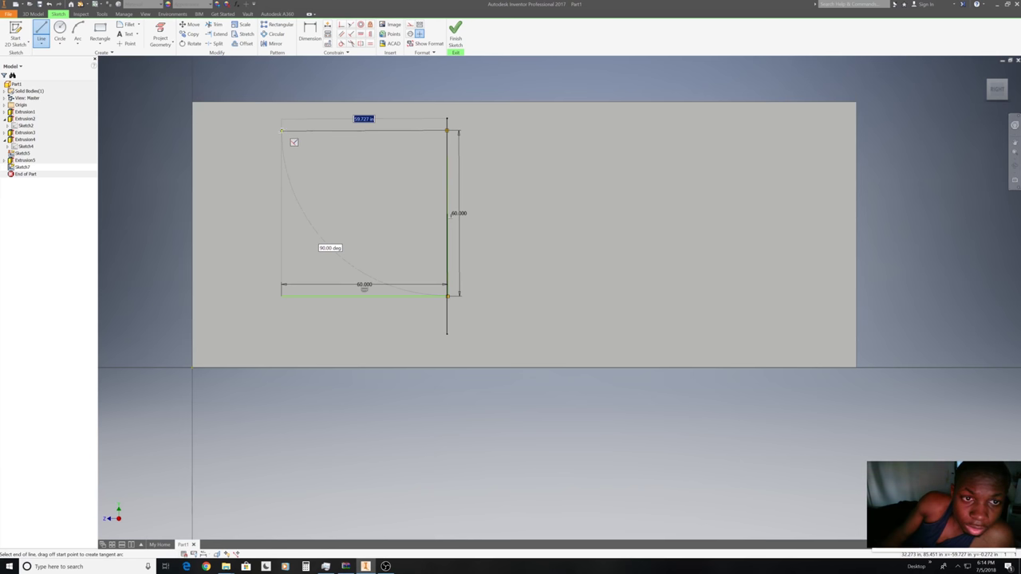
# Close the 60 by 60 square with its top and left edges and end the Line tool.
pyautogui.scroll(-2, 281, 130)
pyautogui.scroll(3, 281, 130)
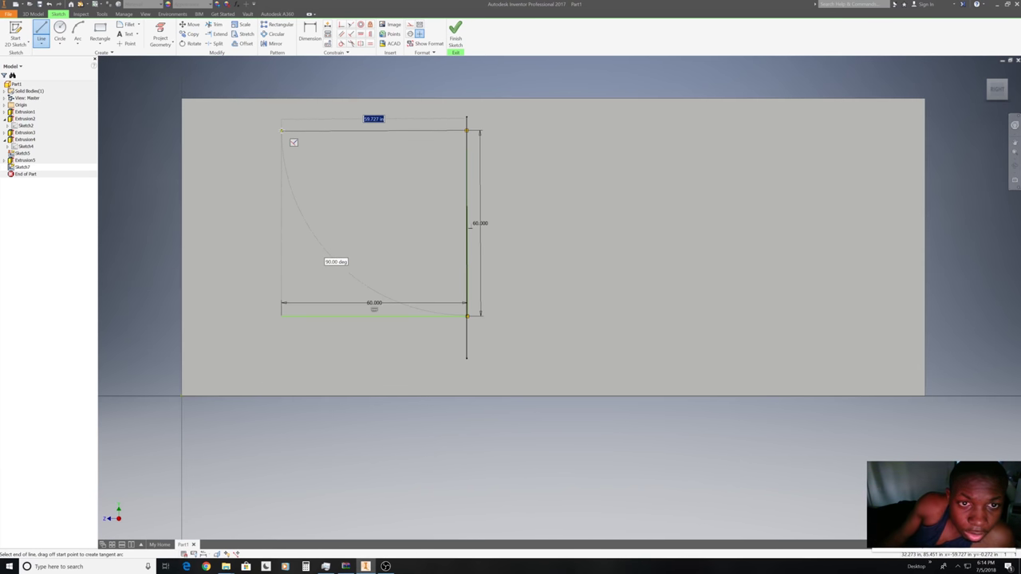
pyautogui.scroll(2, 281, 130)
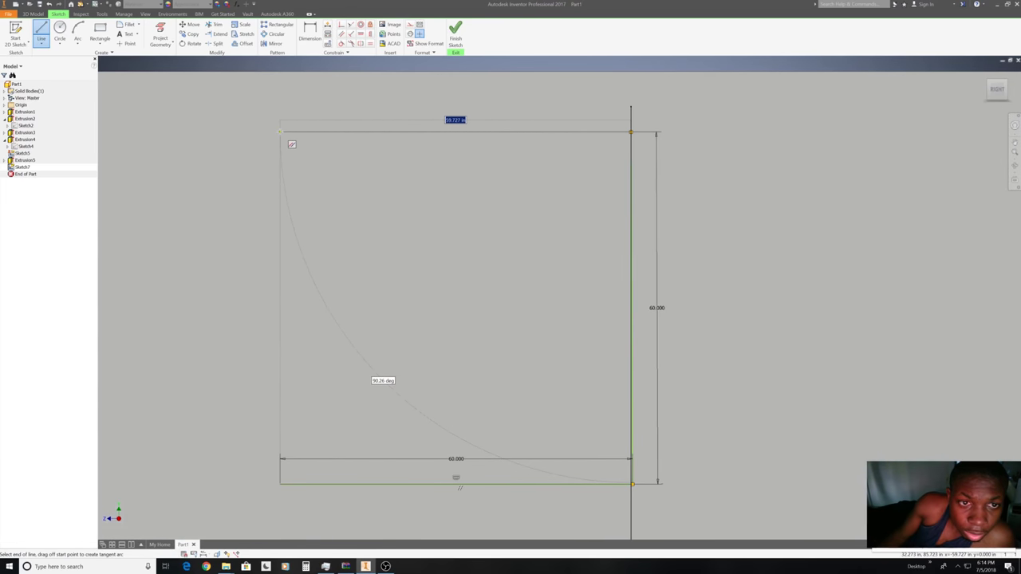
pyautogui.click(280, 130)
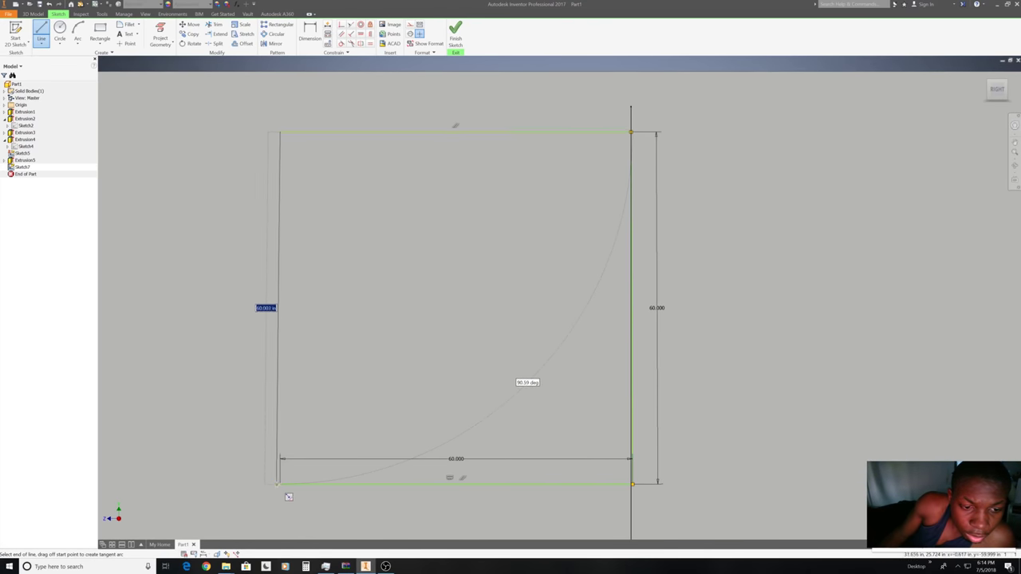
pyautogui.click(279, 483)
pyautogui.rightClick(407, 371)
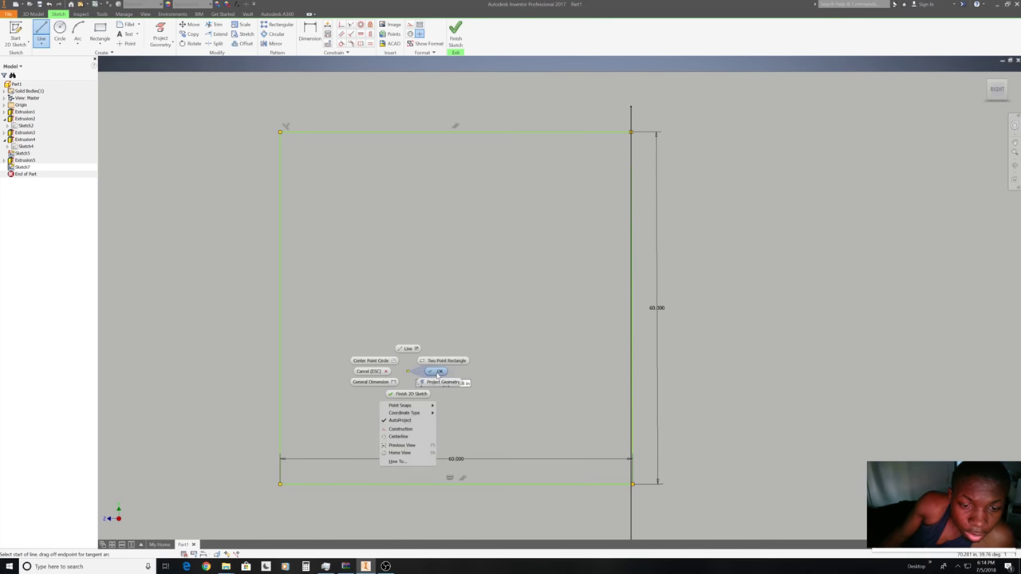
pyautogui.click(438, 373)
pyautogui.scroll(-5, 440, 366)
pyautogui.moveTo(439, 366); pyautogui.dragTo(292, 298, button='middle')
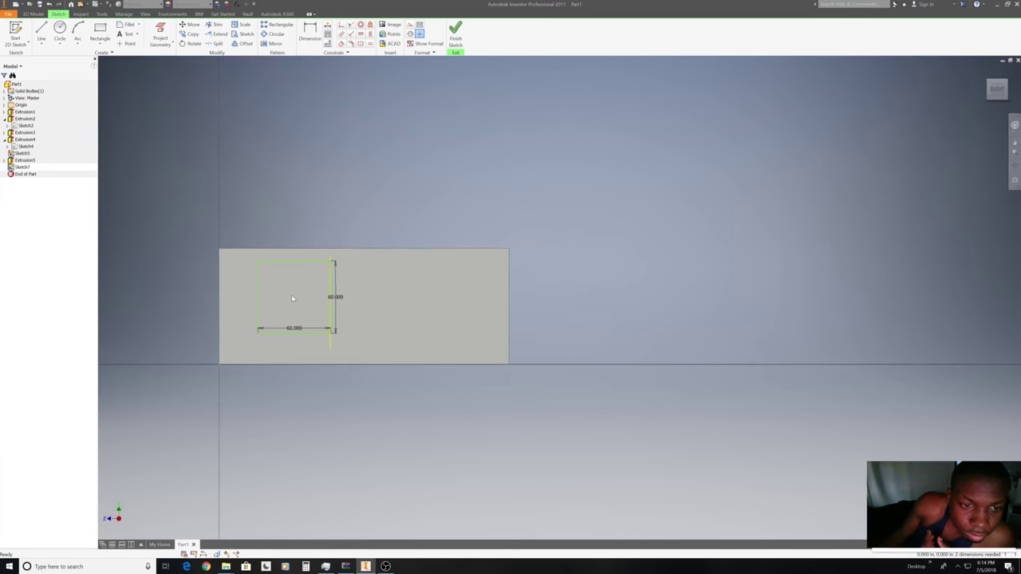
# Draw a second 34 by 34 square beside the large square.
pyautogui.scroll(3, 292, 299)
pyautogui.click(40, 34)
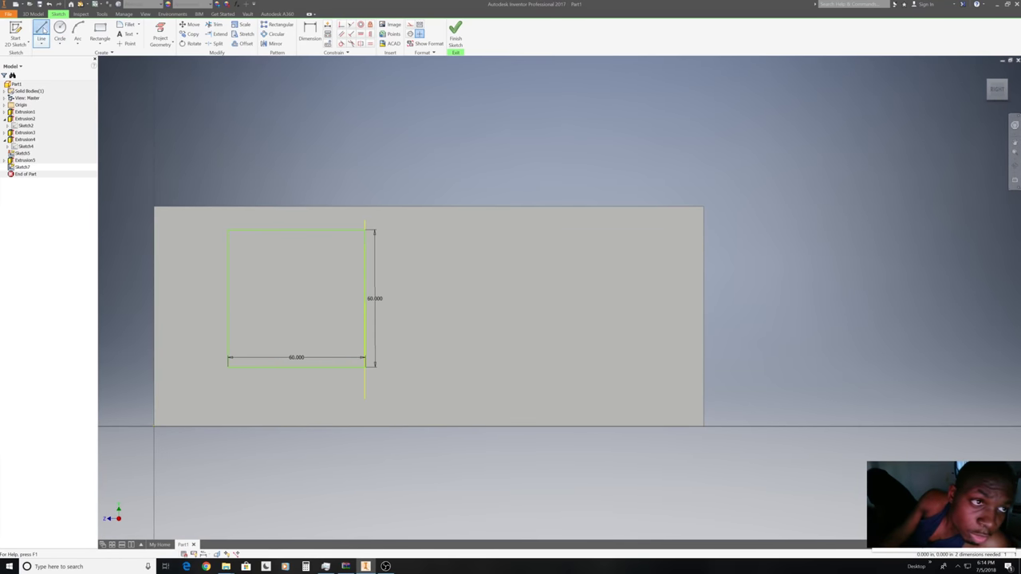
pyautogui.click(463, 229)
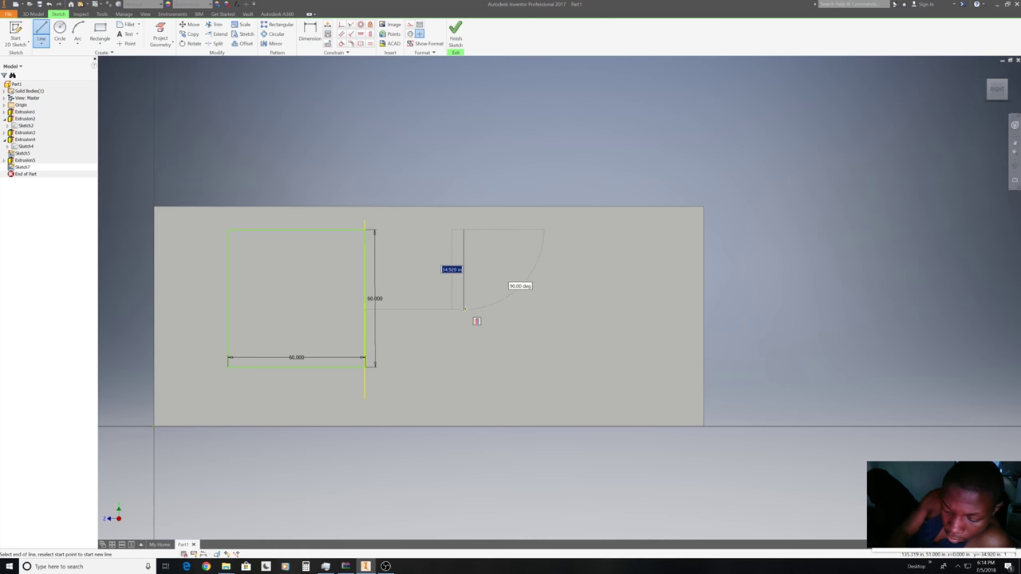
pyautogui.write('34')
pyautogui.press('Return')
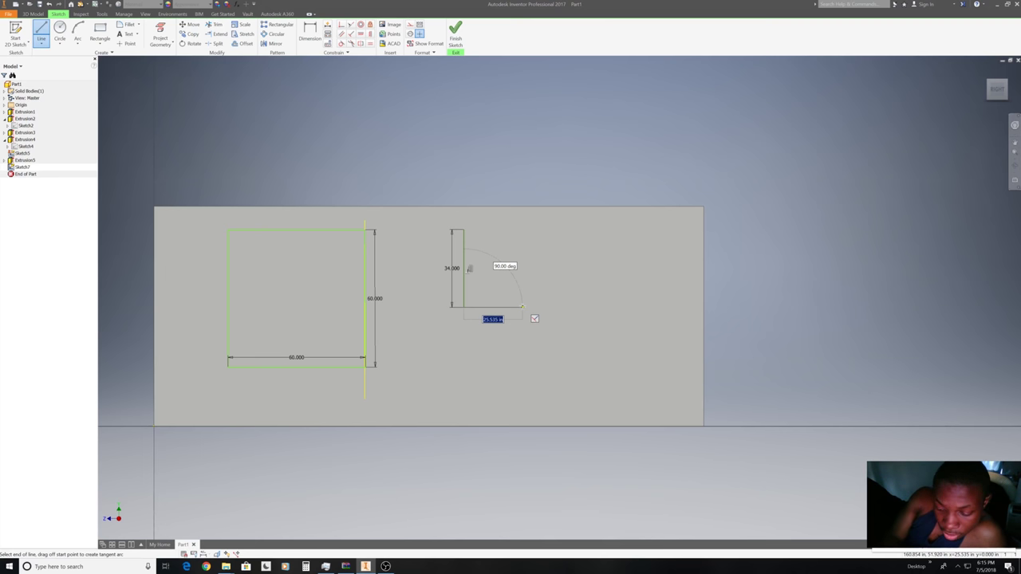
pyautogui.press('Return')
pyautogui.click(541, 230)
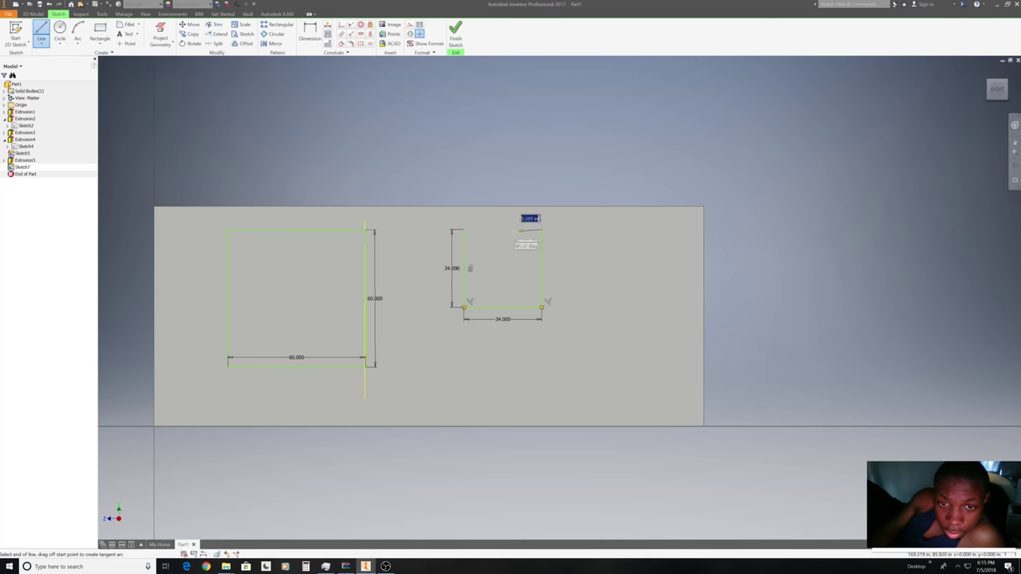
pyautogui.click(464, 230)
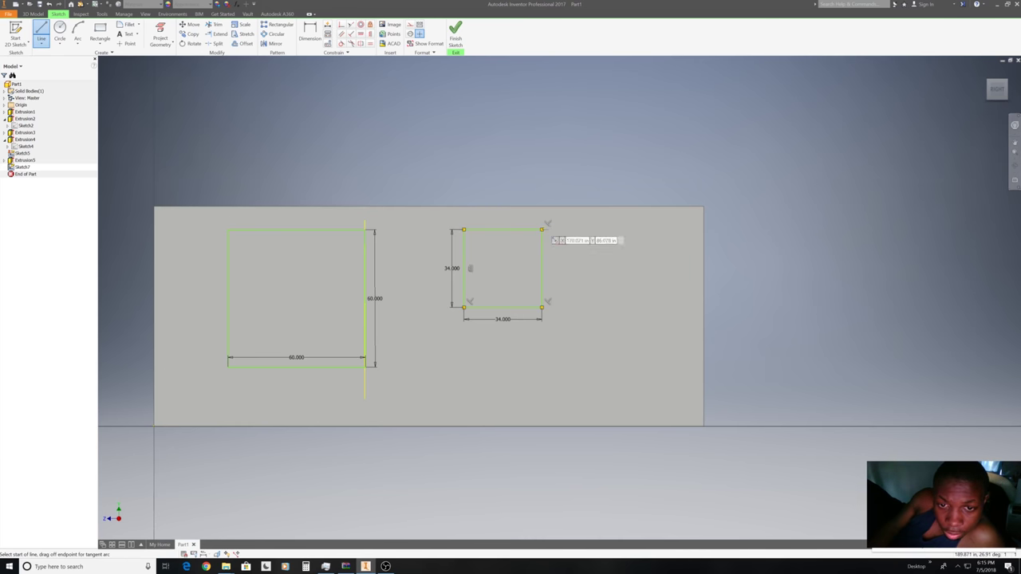
# Draw a third 34 by 34 square to its right and finish the wall sketch.
pyautogui.click(604, 230)
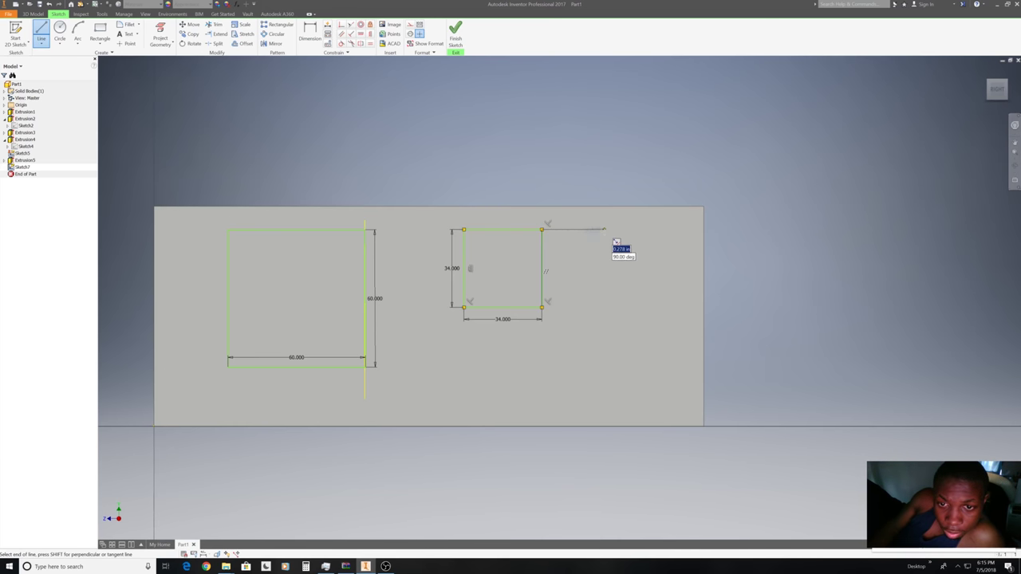
pyautogui.click(604, 307)
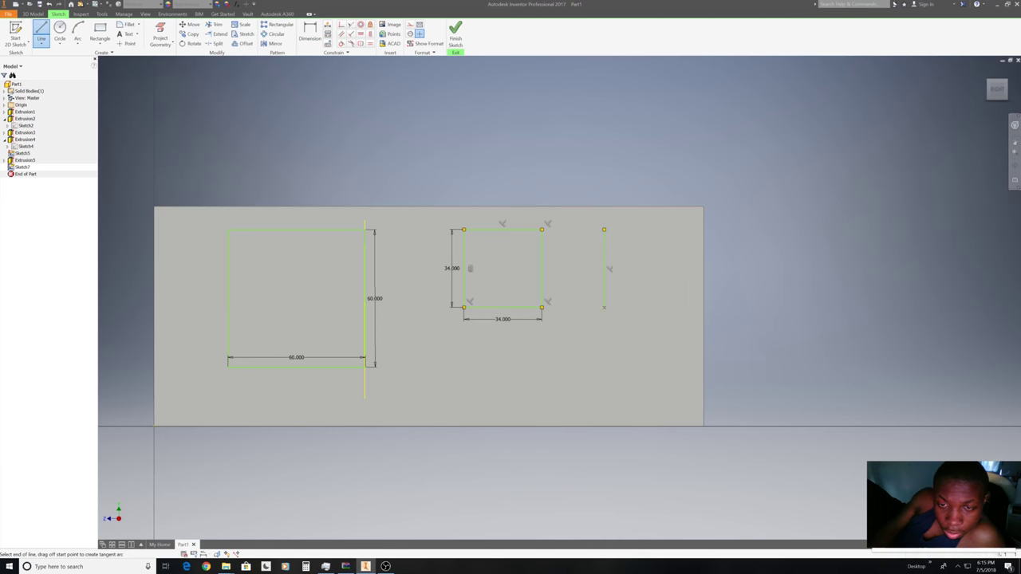
pyautogui.click(683, 307)
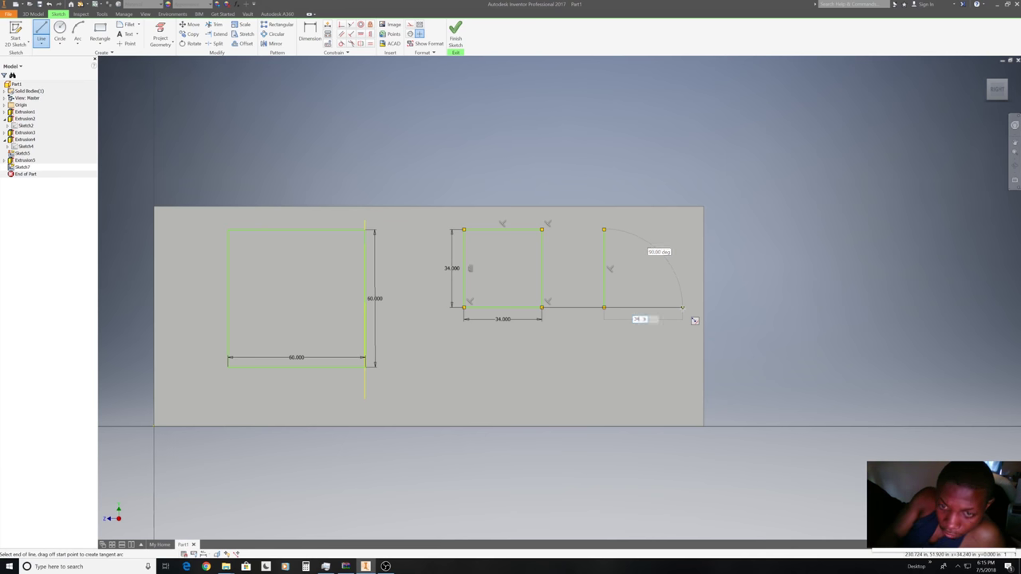
pyautogui.press('Return')
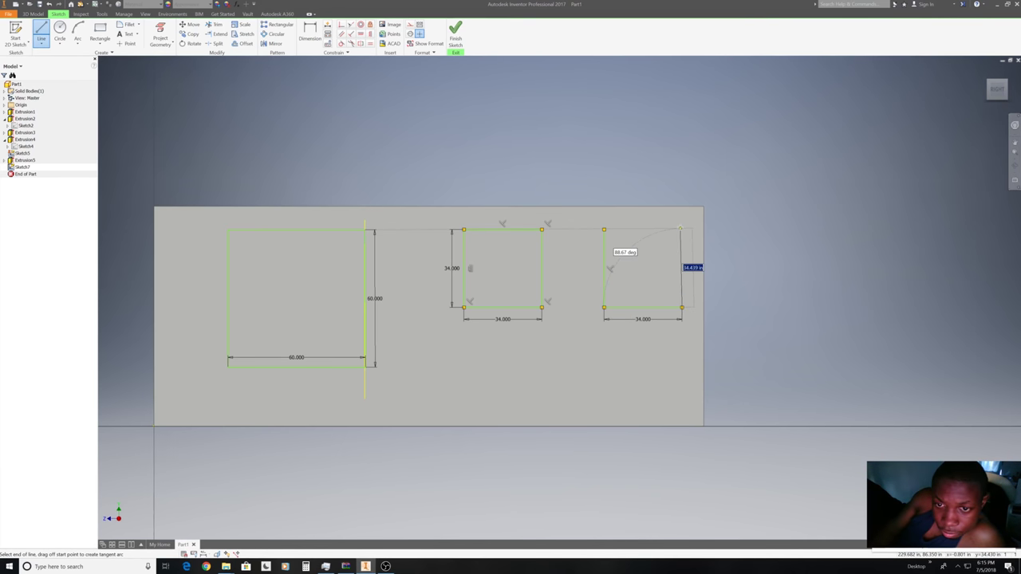
pyautogui.press('Return')
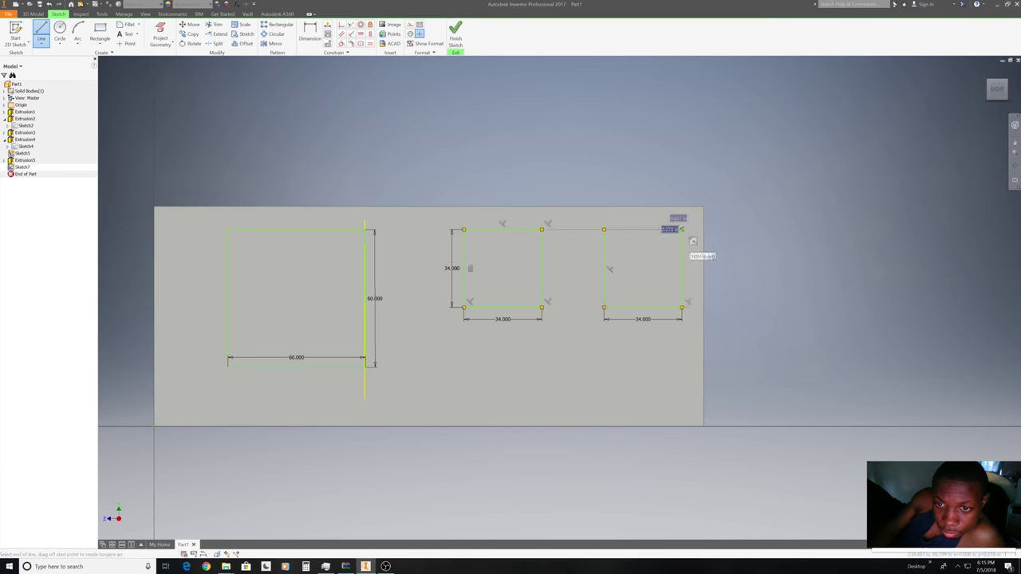
pyautogui.click(604, 230)
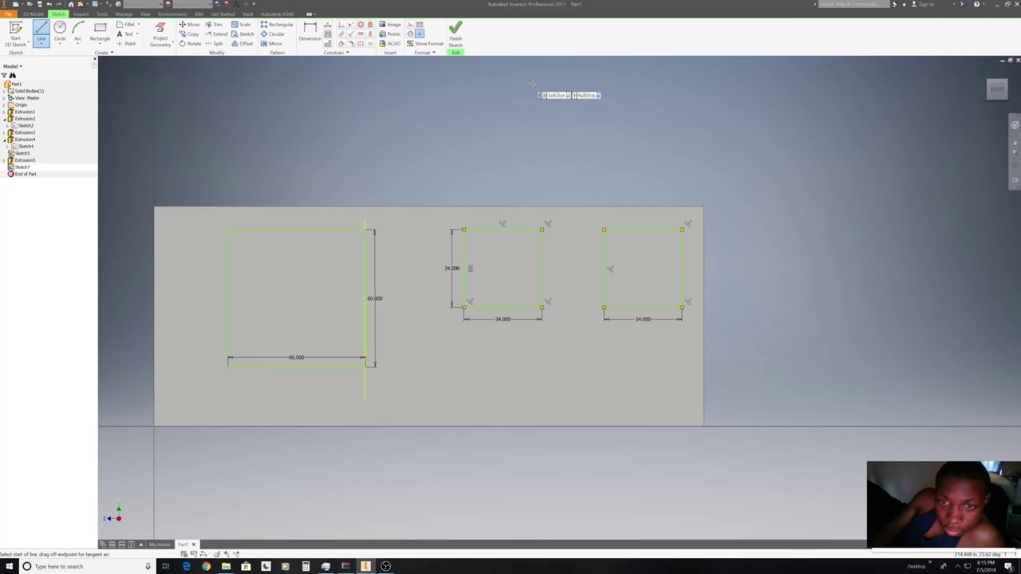
pyautogui.click(456, 33)
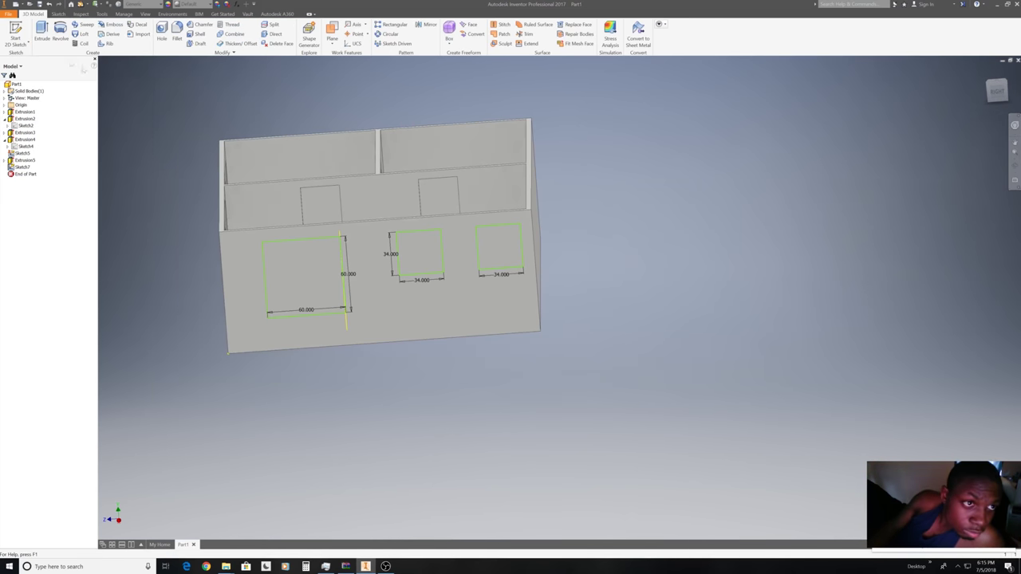
# Extrude-cut the 60x60 square and both 34x34 square profiles into the wall, flipping the direction.
pyautogui.click(36, 43)
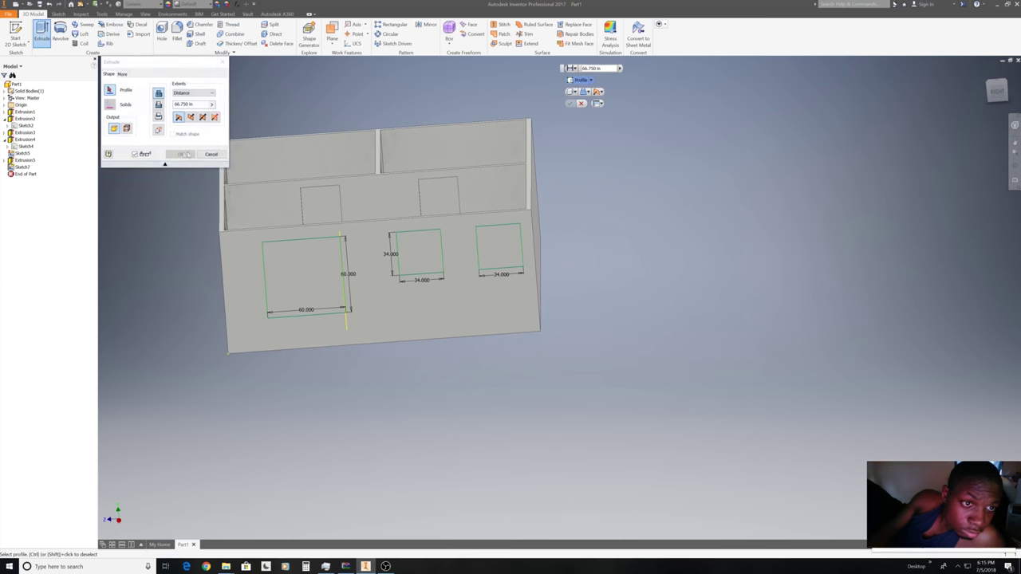
pyautogui.click(210, 154)
pyautogui.click(43, 39)
pyautogui.click(309, 275)
pyautogui.click(427, 254)
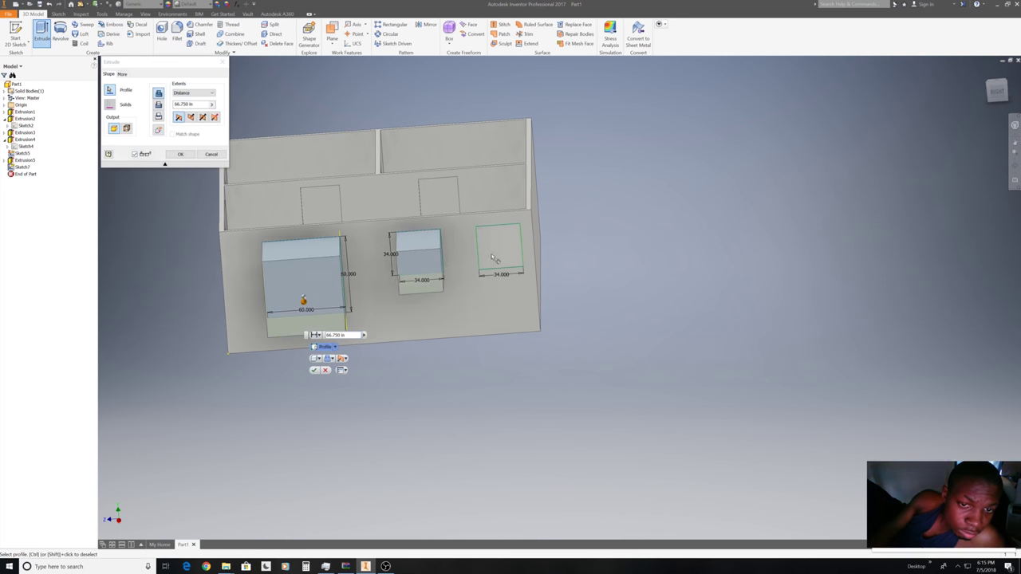
pyautogui.click(493, 257)
pyautogui.click(329, 358)
pyautogui.click(333, 378)
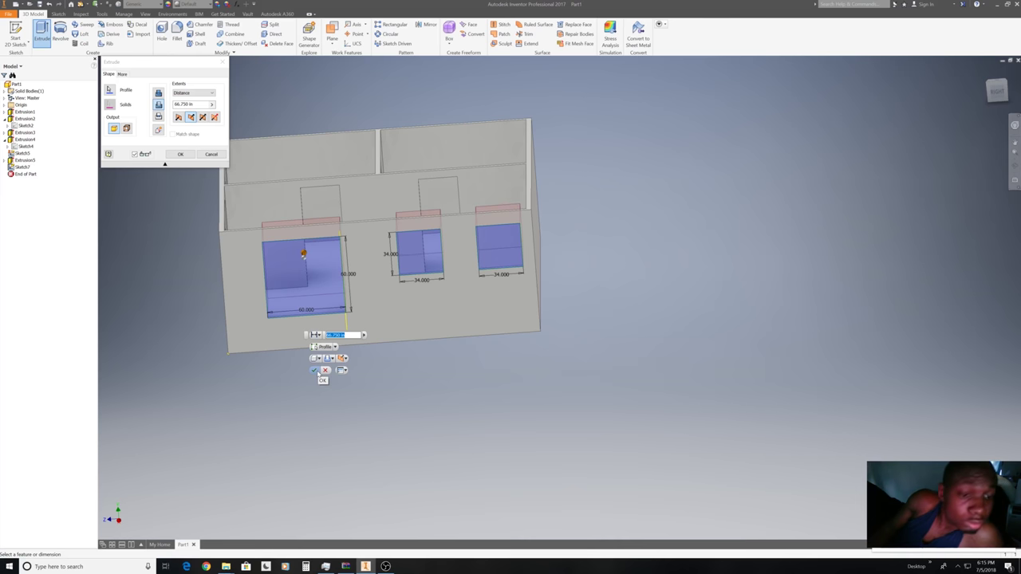
pyautogui.press('Return')
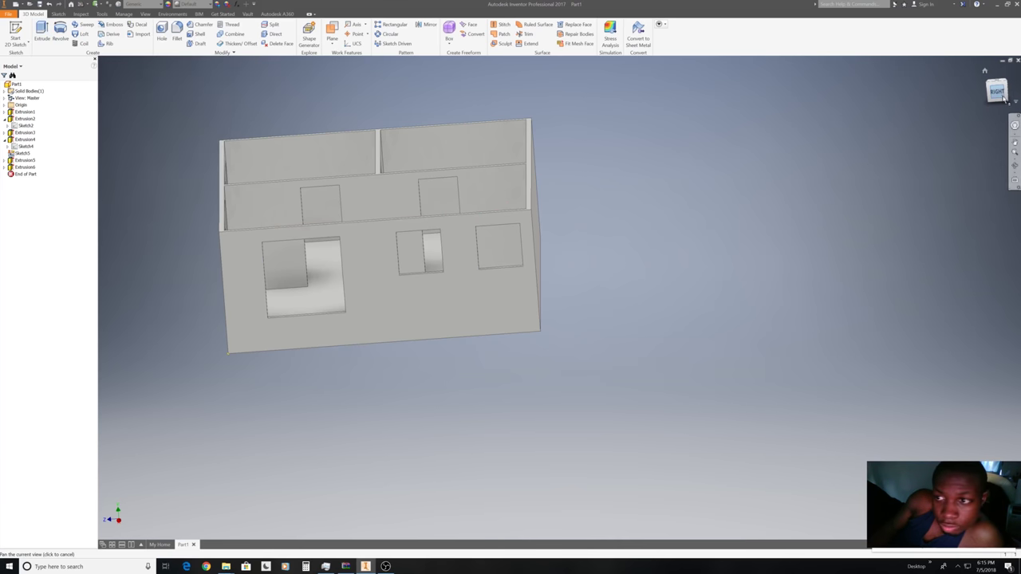
# Check the openings from side and home views, then start a new sketch on the end wall.
pyautogui.click(999, 91)
pyautogui.keyDown('shift'); pyautogui.moveTo(558, 296); pyautogui.dragTo(559, 298, button='middle'); pyautogui.keyUp('shift')
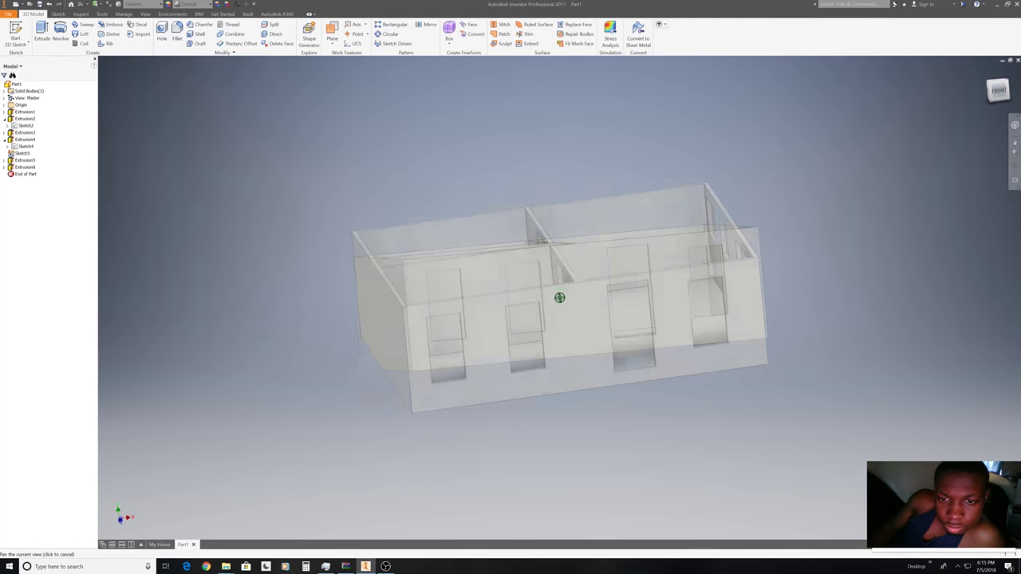
pyautogui.click(991, 94)
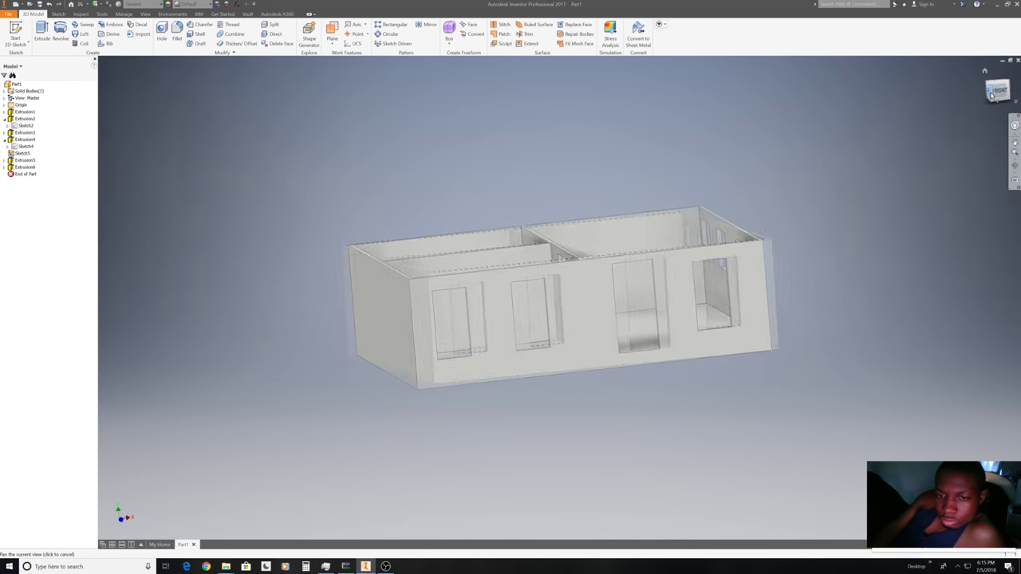
pyautogui.press('F6')
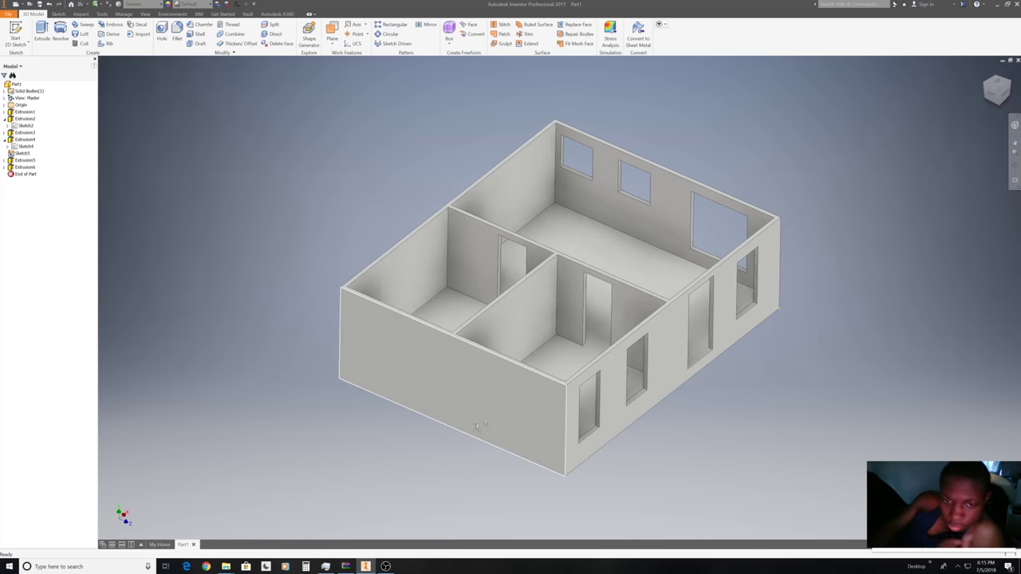
pyautogui.rightClick(523, 408)
pyautogui.click(515, 433)
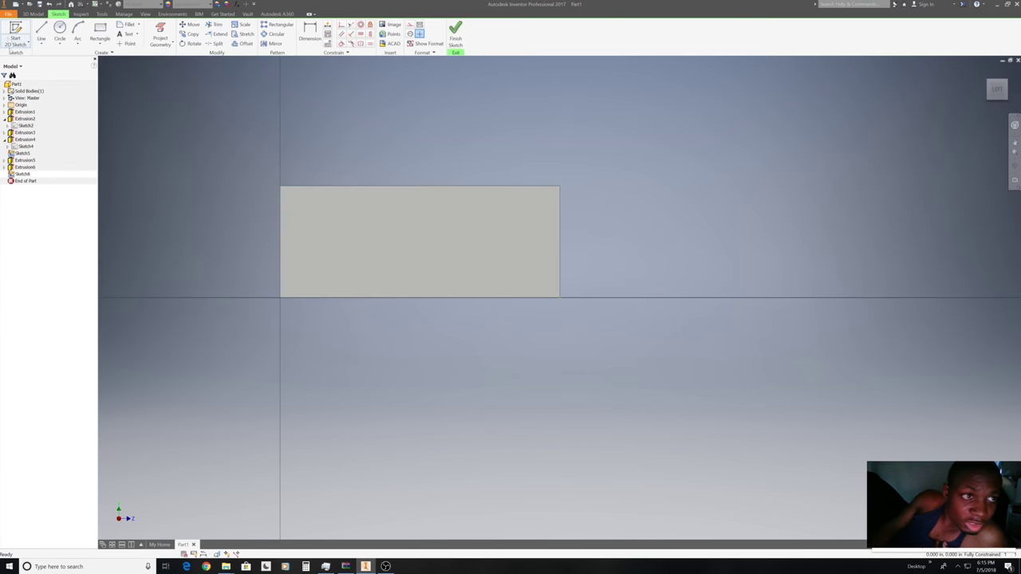
# Draw a 40 by 12 window rectangle on the end wall.
pyautogui.click(41, 32)
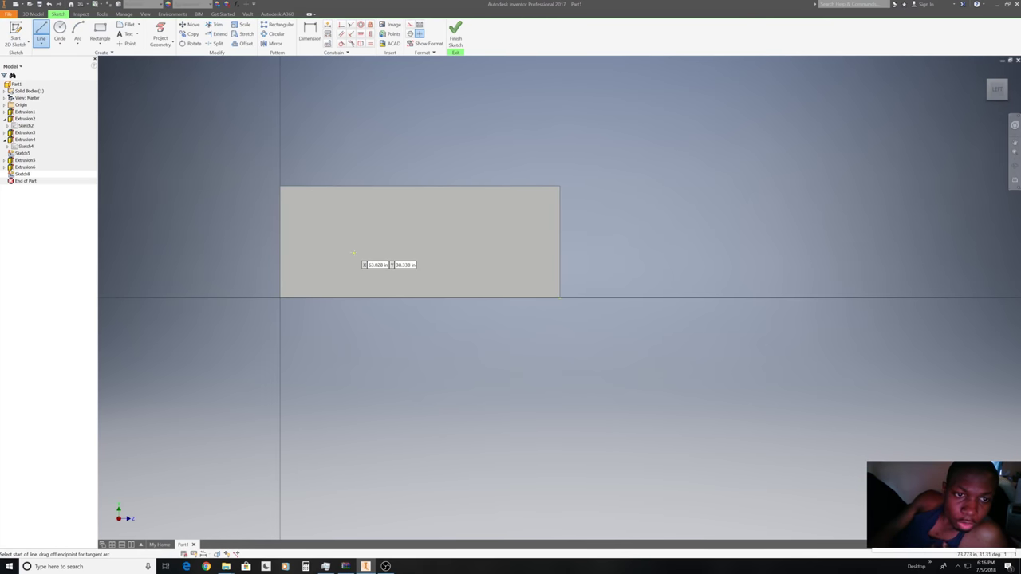
pyautogui.scroll(3, 359, 259)
pyautogui.click(258, 170)
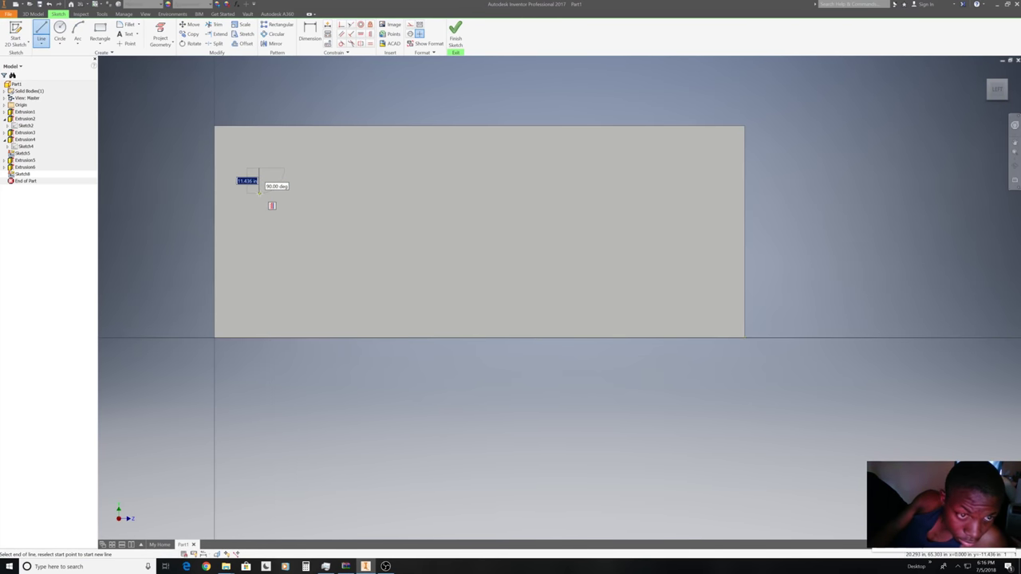
pyautogui.write('8')
pyautogui.press('Return')
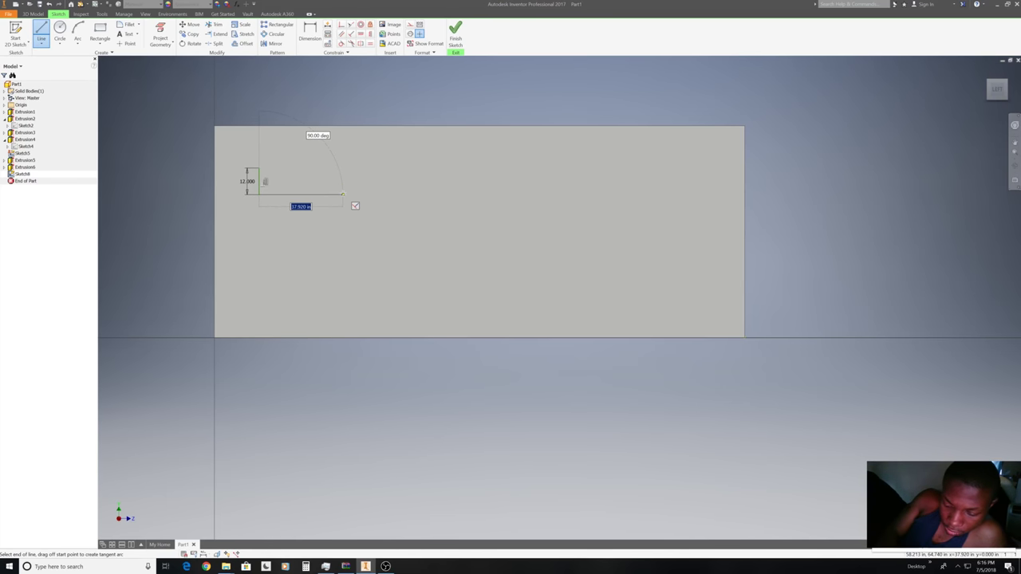
pyautogui.press('Return')
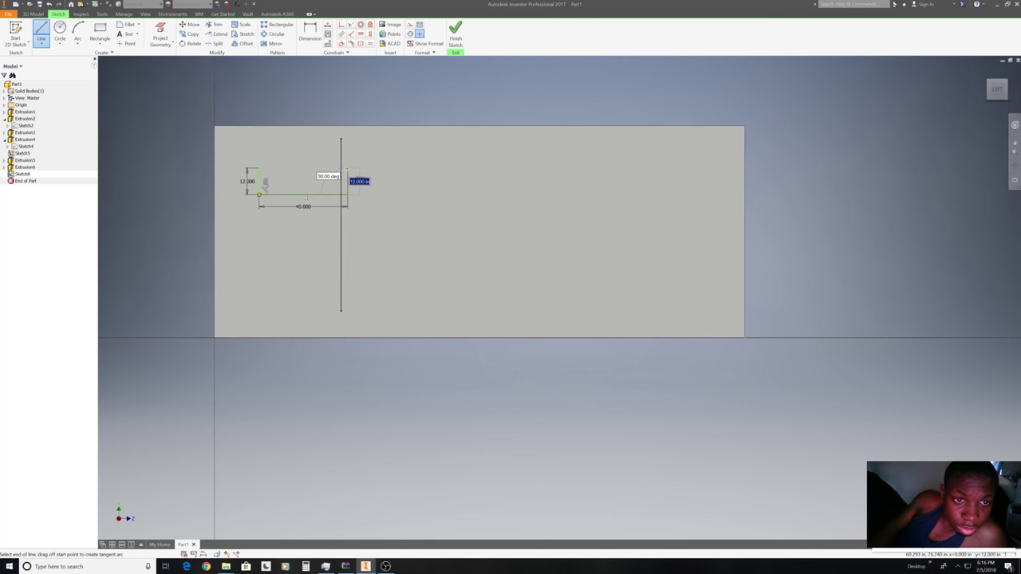
pyautogui.press('Return')
pyautogui.press('Return')
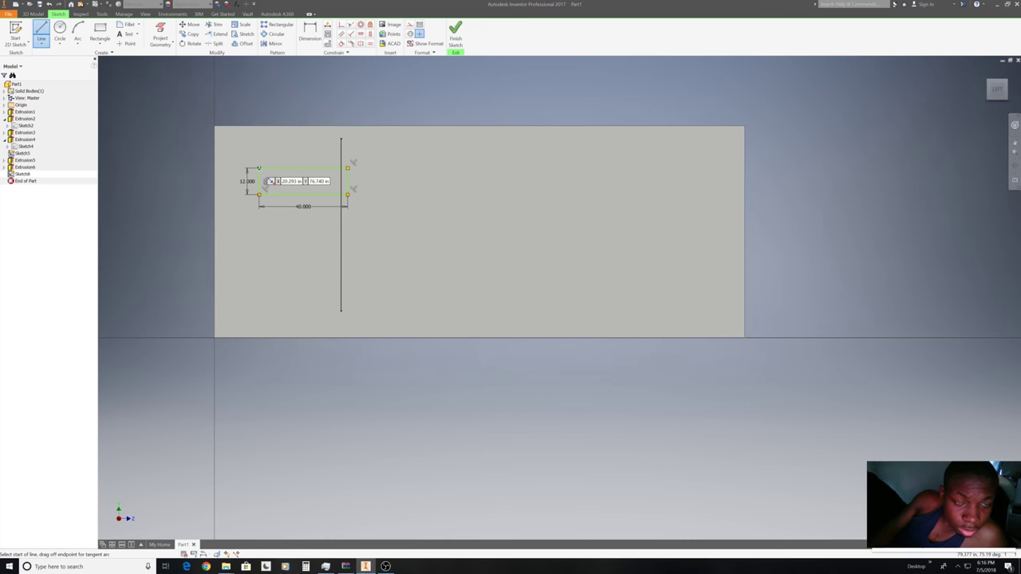
pyautogui.rightClick(383, 196)
pyautogui.click(412, 194)
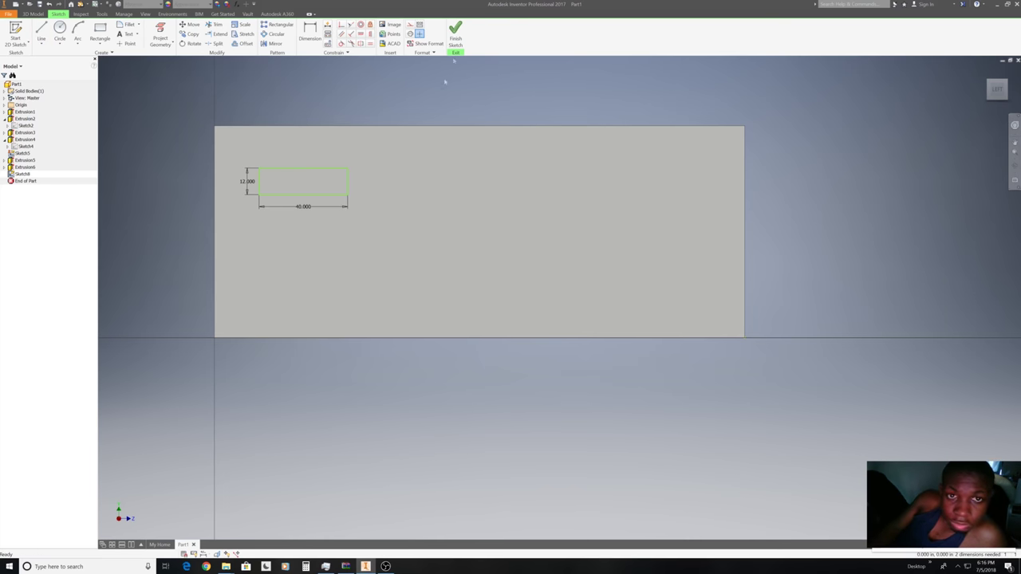
# Draw a 60-tall door rectangle beside the window and finish the sketch.
pyautogui.click(41, 32)
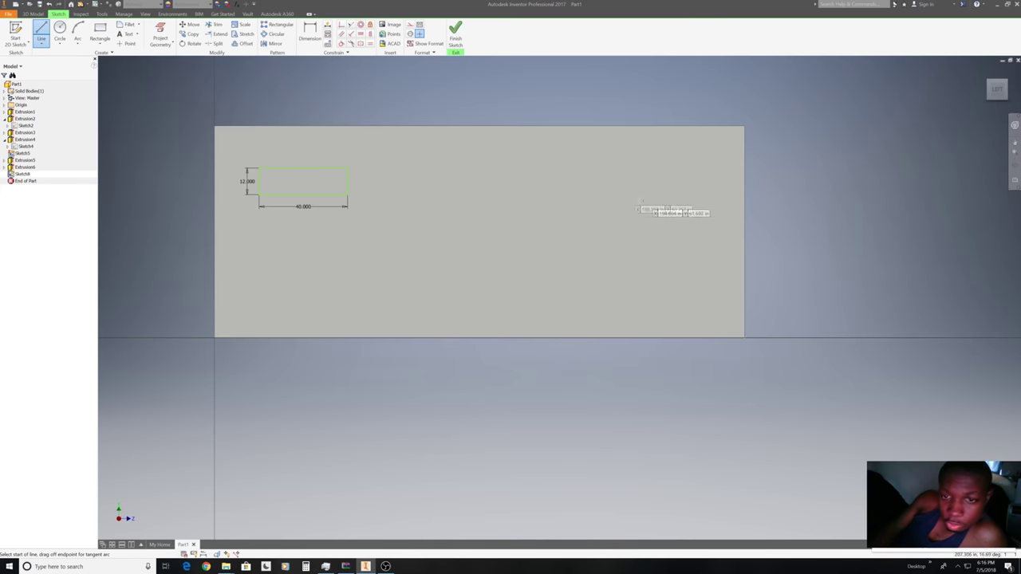
pyautogui.click(584, 288)
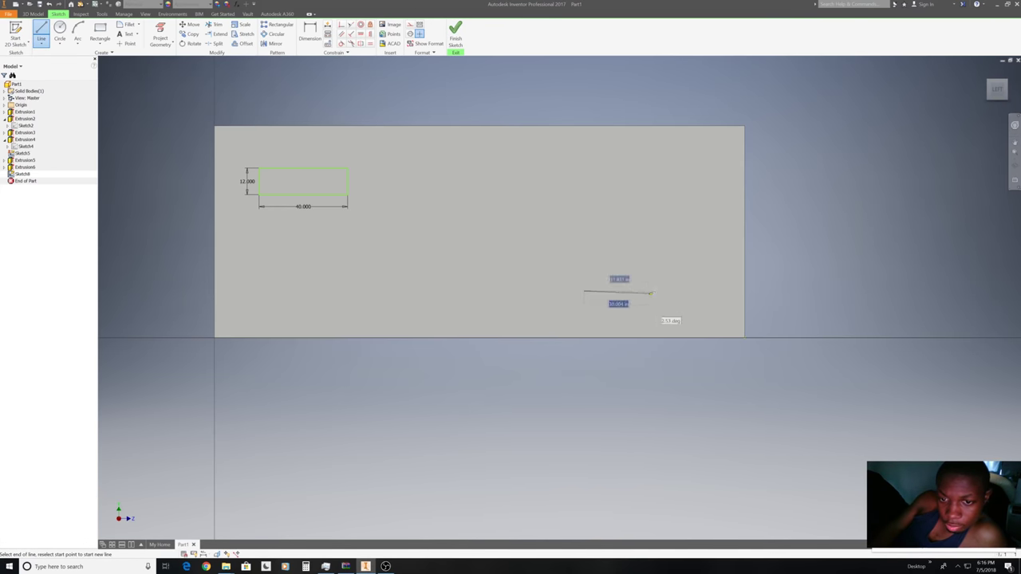
pyautogui.click(659, 290)
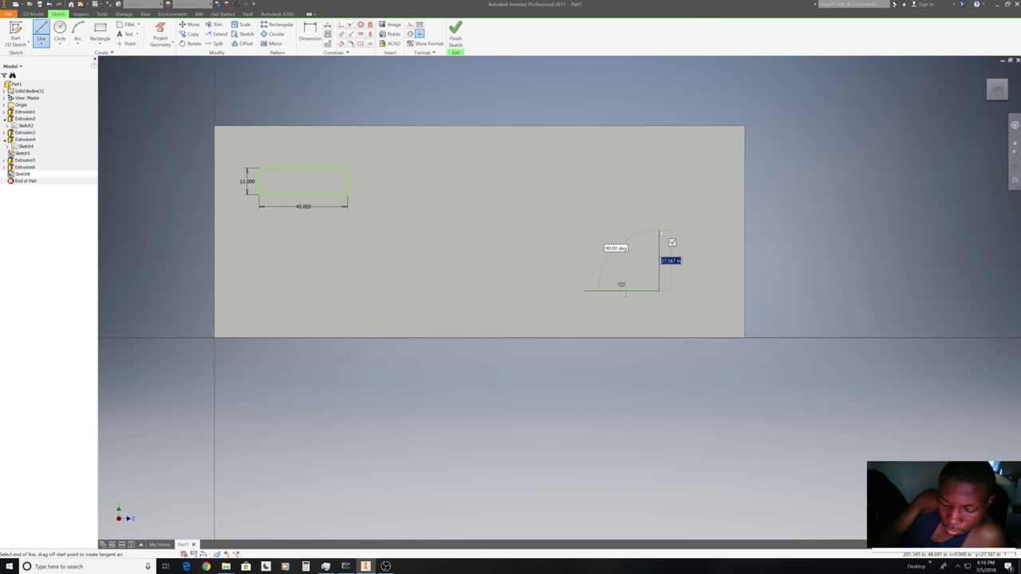
pyautogui.press('Return')
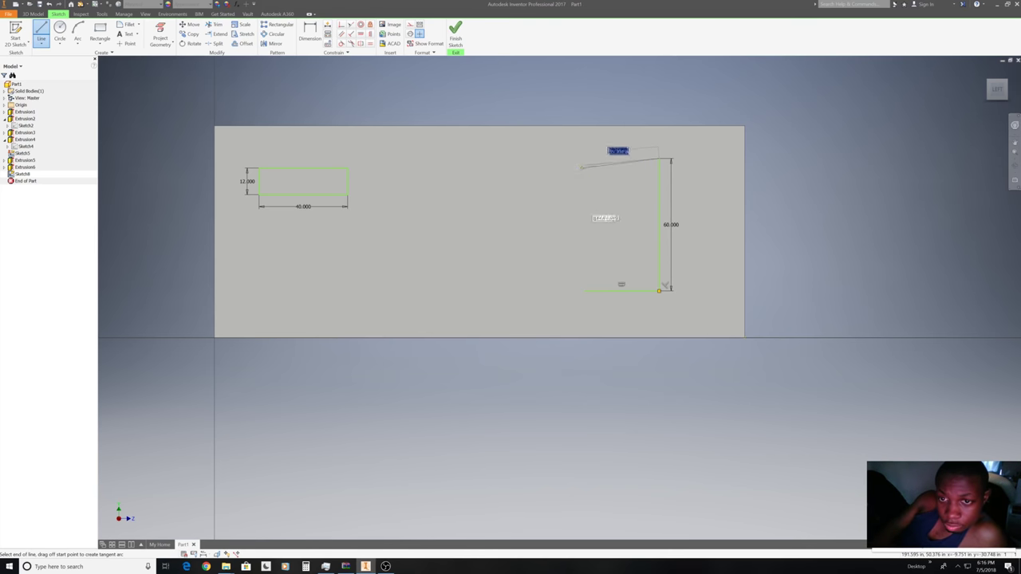
pyautogui.click(585, 158)
pyautogui.click(585, 291)
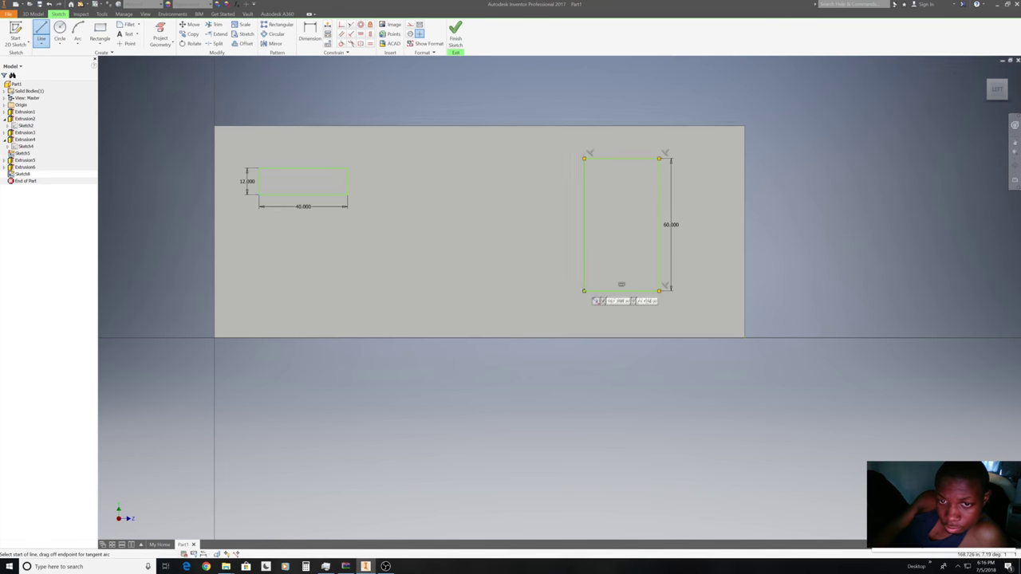
pyautogui.rightClick(607, 273)
pyautogui.click(631, 273)
pyautogui.click(456, 34)
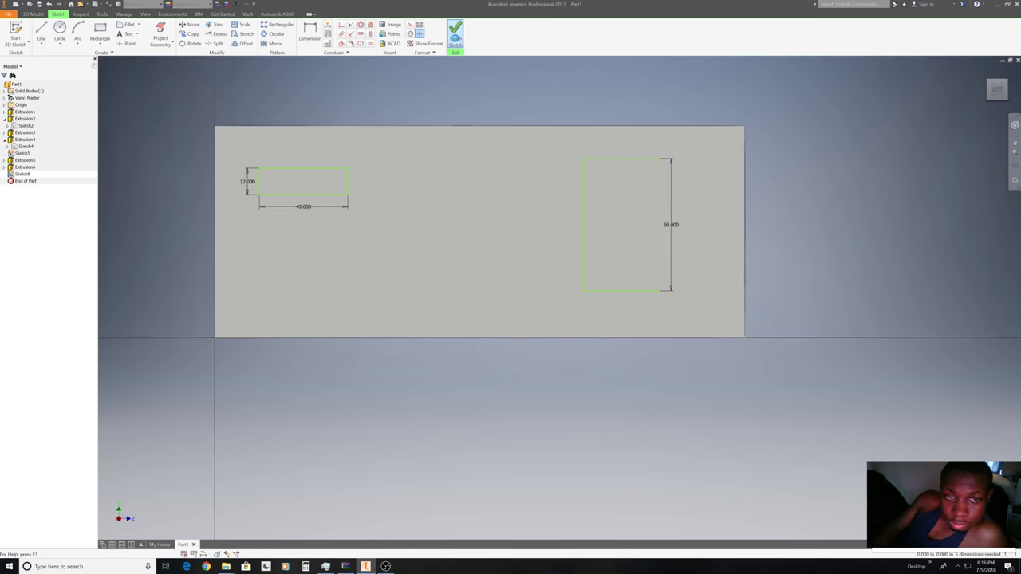
# Cut the 40x12 window and 60-tall door through the end wall, then orbit to the long wall.
pyautogui.click(42, 30)
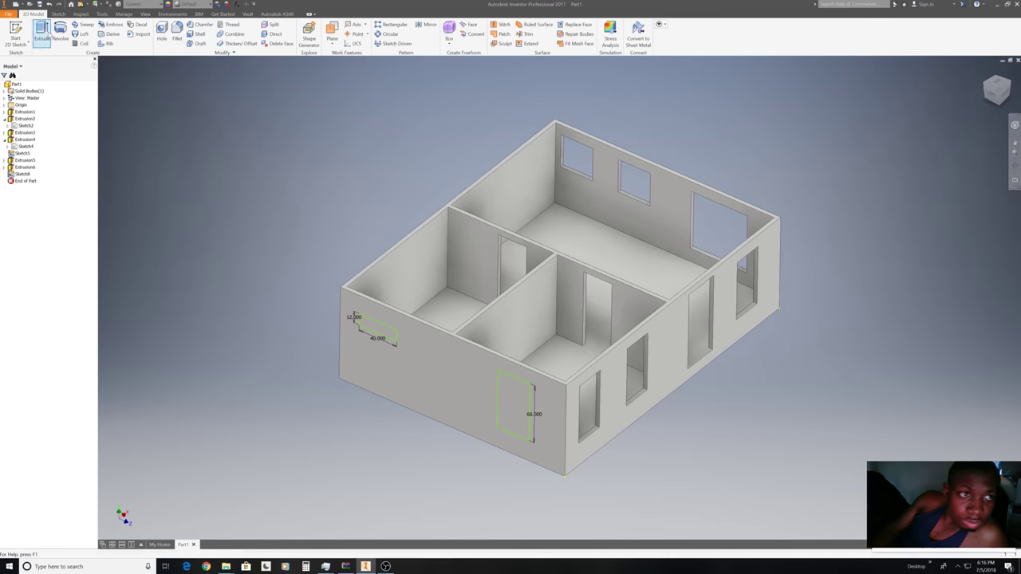
pyautogui.click(379, 328)
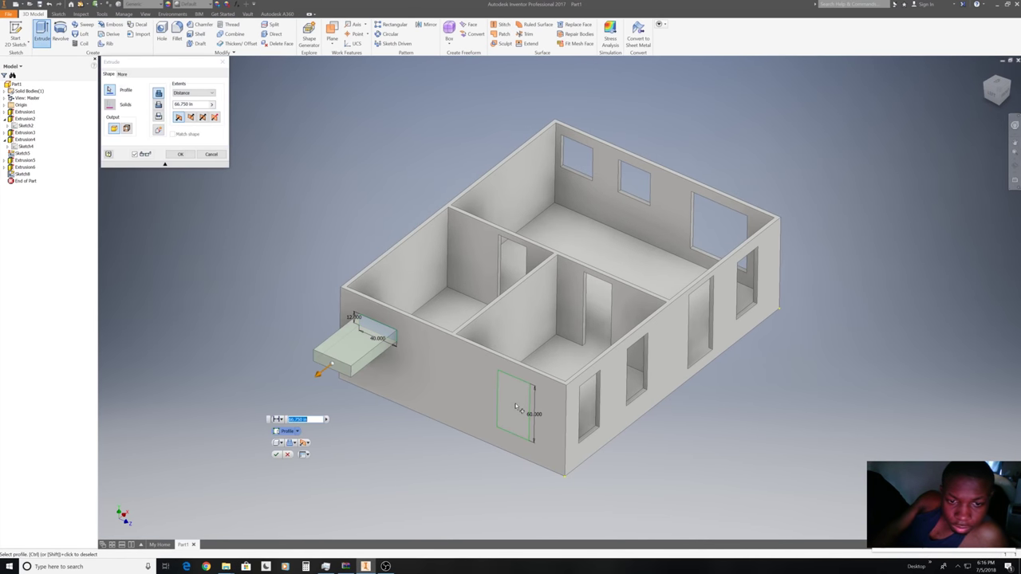
pyautogui.click(513, 410)
pyautogui.click(291, 443)
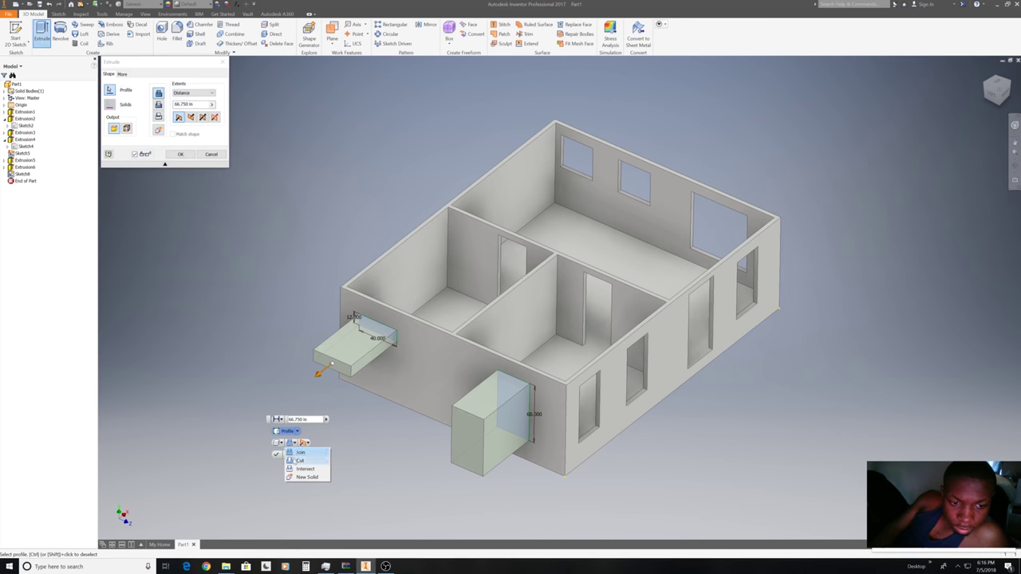
pyautogui.click(292, 462)
pyautogui.click(277, 455)
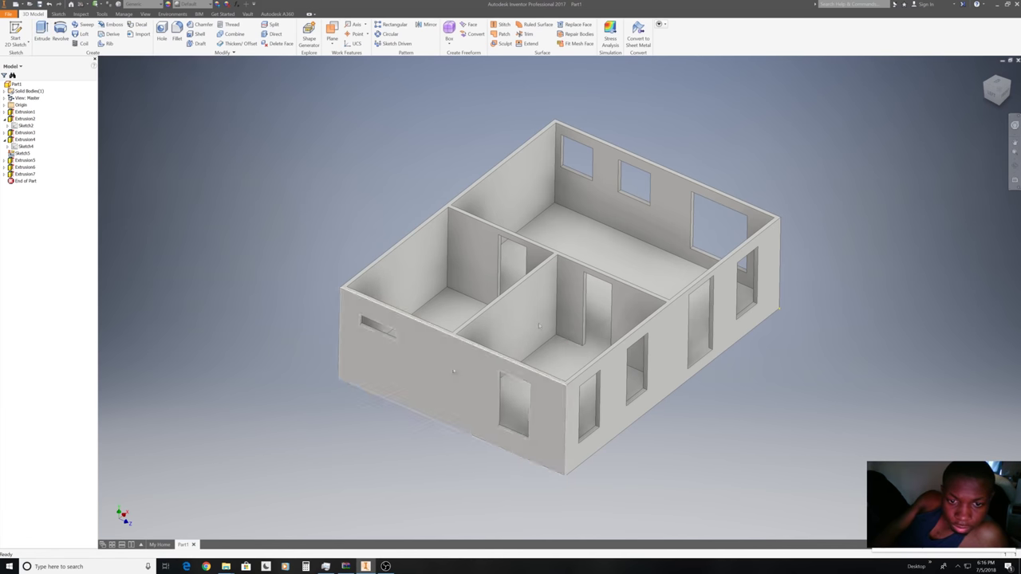
pyautogui.keyDown('shift'); pyautogui.moveTo(558, 297); pyautogui.dragTo(559, 298, button='middle'); pyautogui.keyUp('shift')
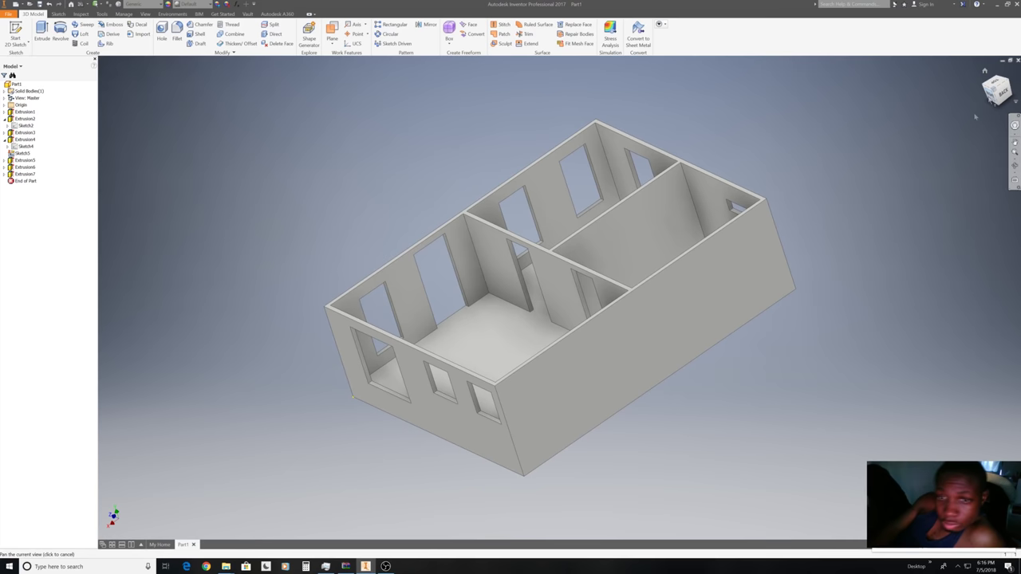
pyautogui.rightClick(631, 380)
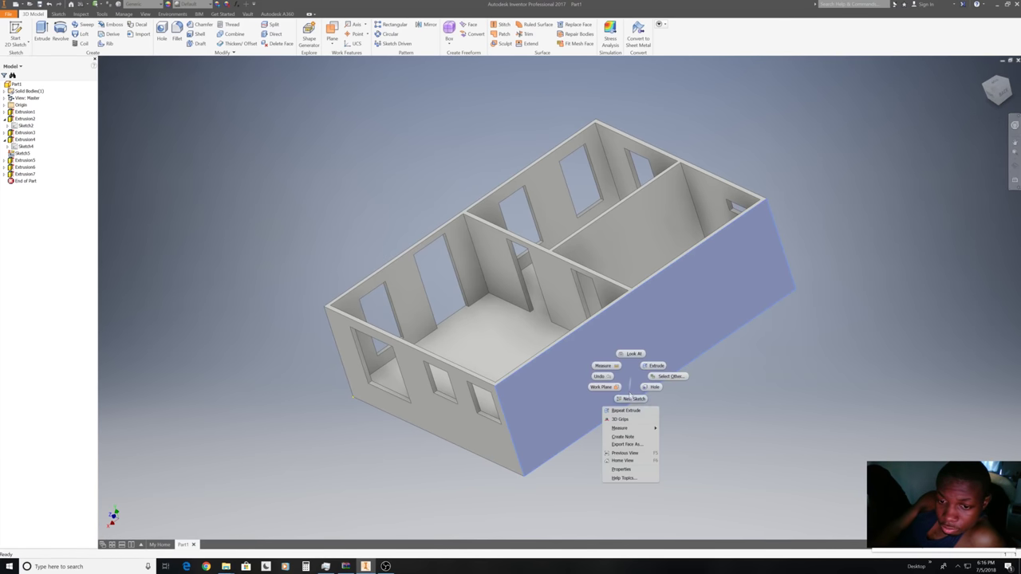
# Start a new sketch on the long wall, then draw and delete a trial horizontal base line.
pyautogui.click(631, 398)
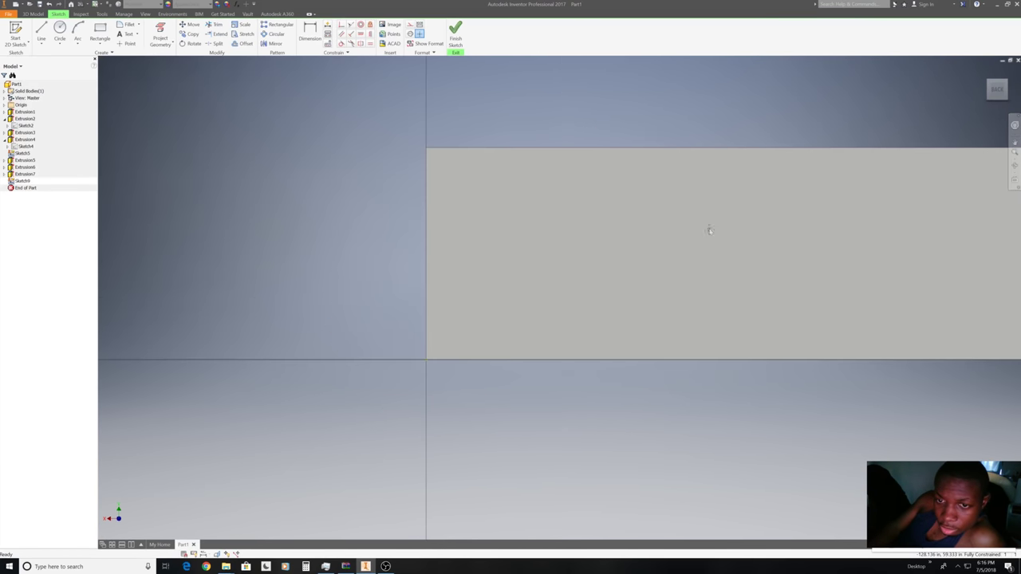
pyautogui.click(40, 29)
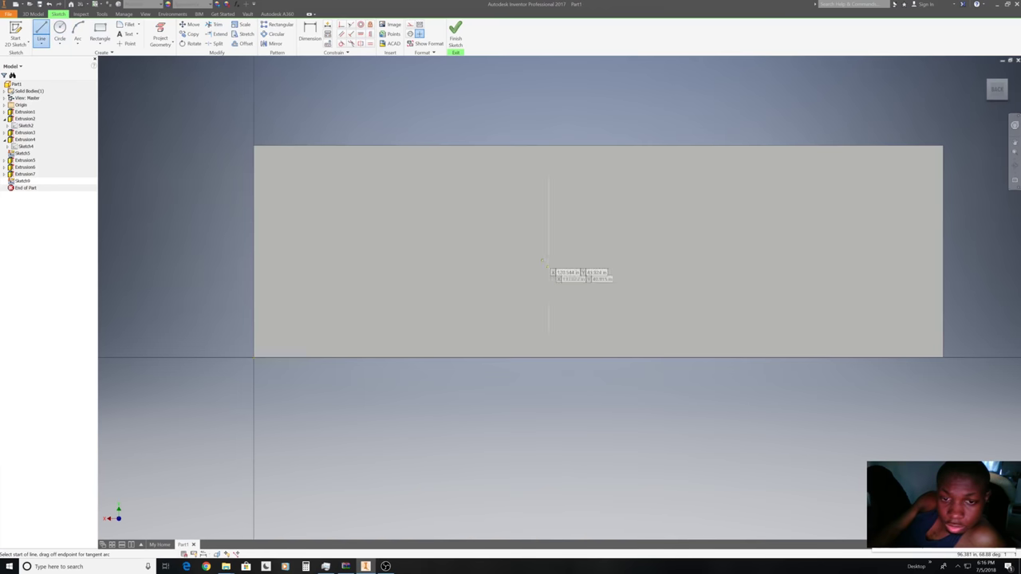
pyautogui.click(262, 330)
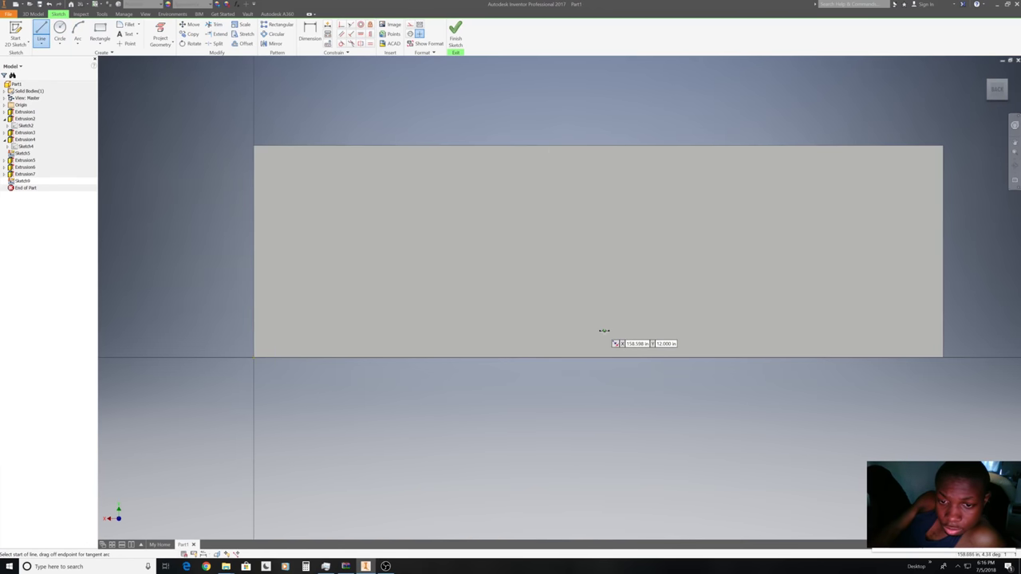
pyautogui.click(573, 330)
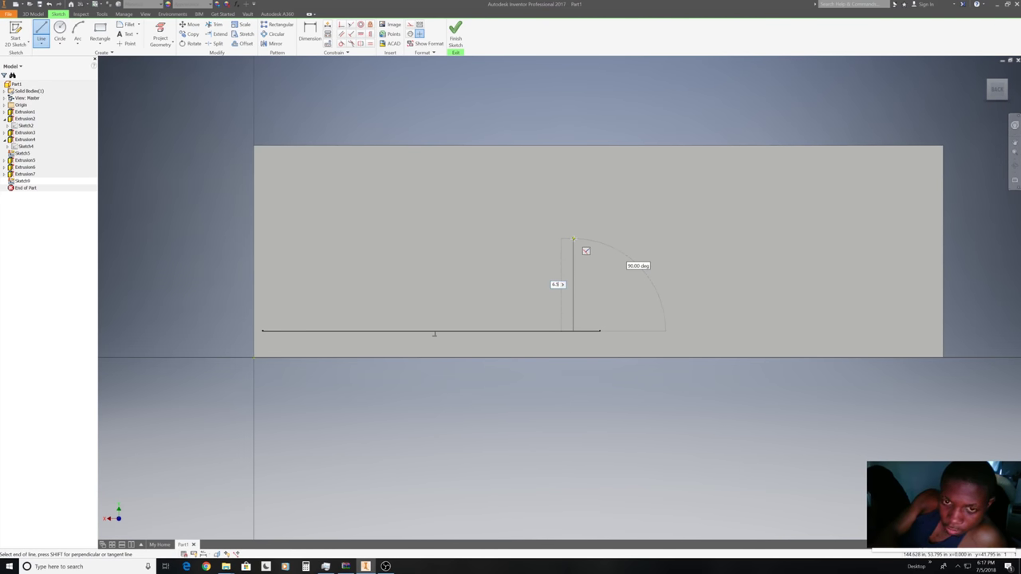
pyautogui.press('Return')
pyautogui.rightClick(574, 241)
pyautogui.click(529, 238)
pyautogui.rightClick(529, 238)
pyautogui.click(514, 233)
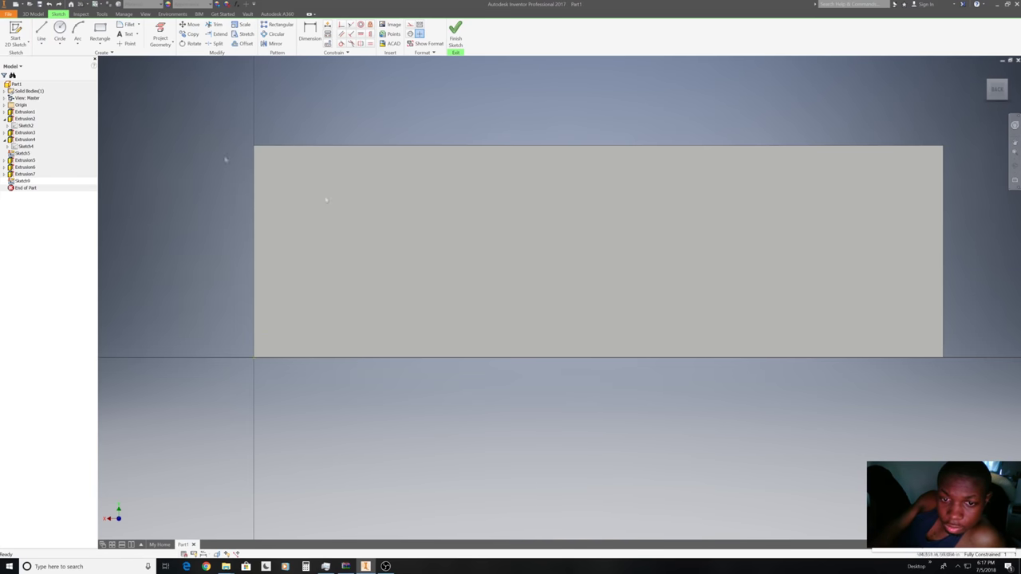
# Restore the base line, try a 78-long line from its right end, then undo it.
pyautogui.click(41, 34)
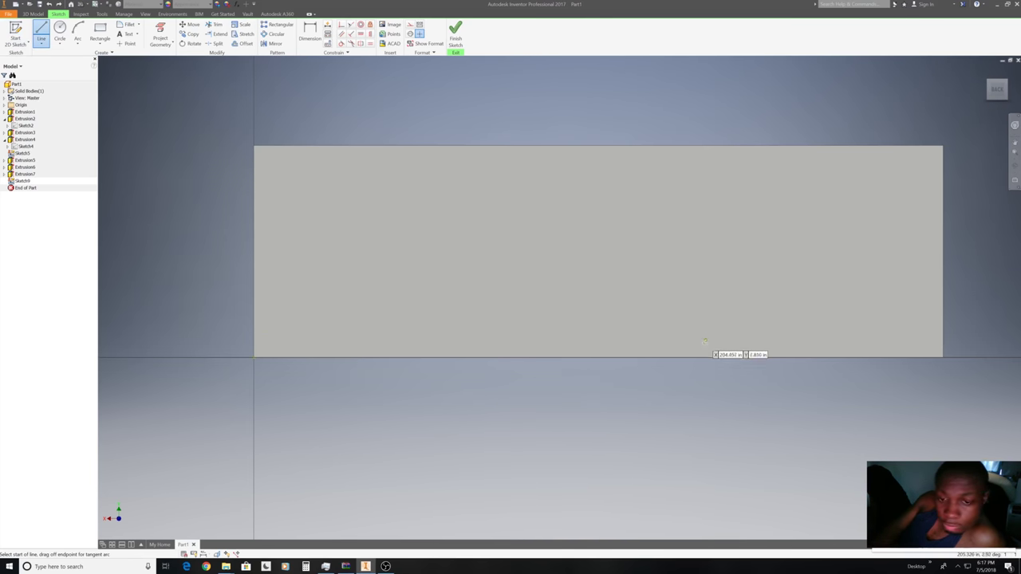
pyautogui.hotkey('ctrl', 'z')
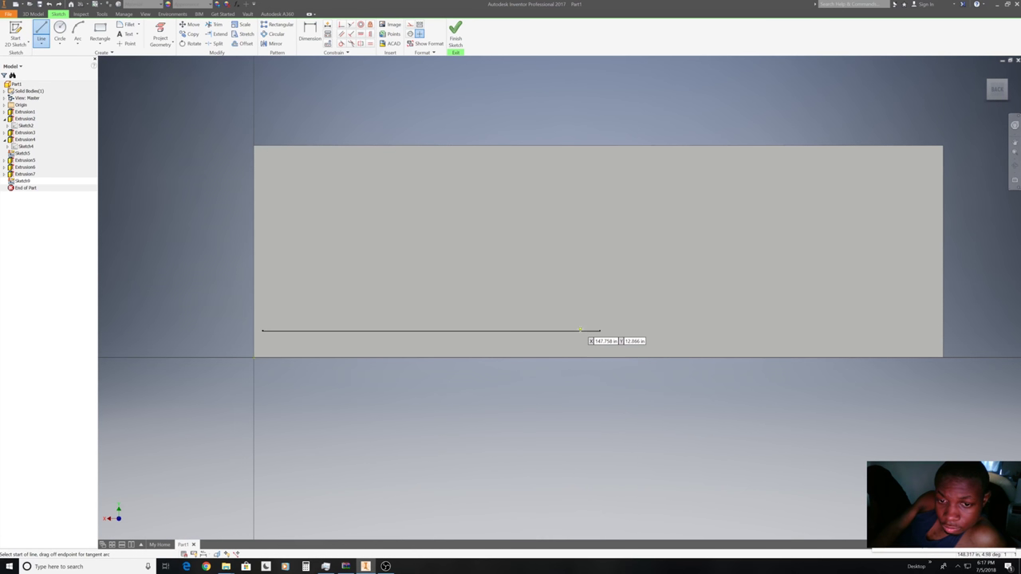
pyautogui.click(579, 330)
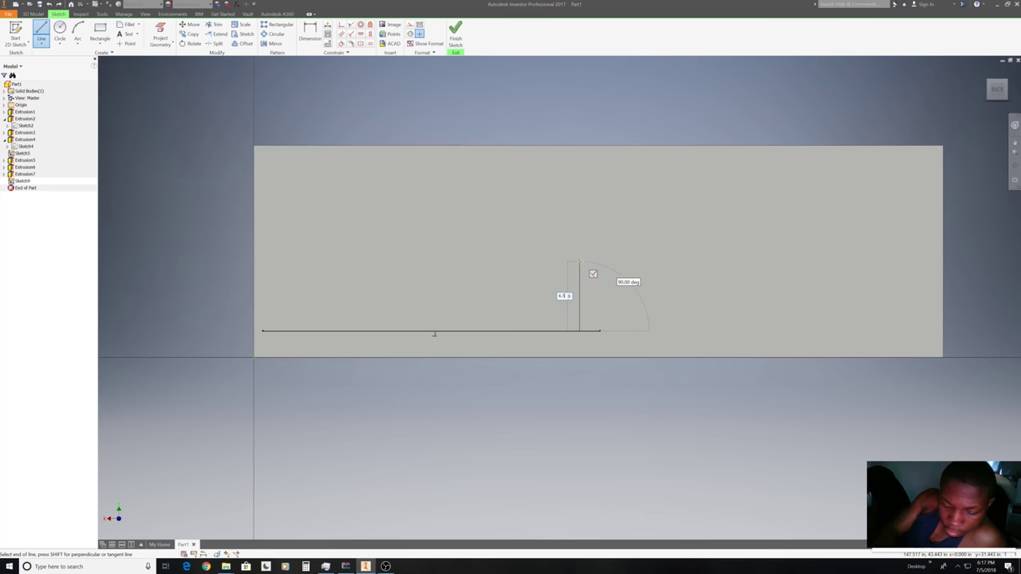
pyautogui.write('.5')
pyautogui.press('Return')
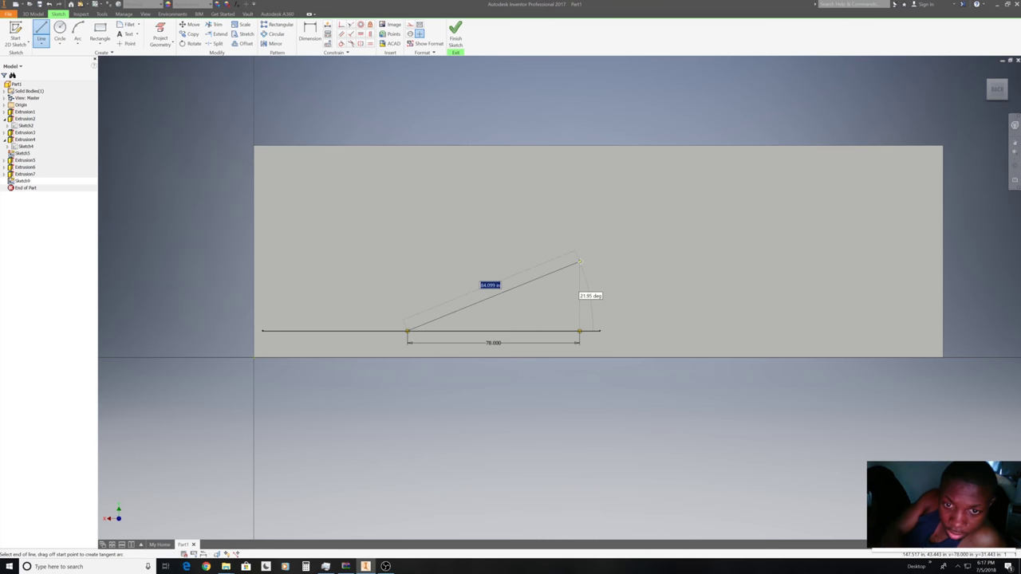
pyautogui.rightClick(579, 261)
pyautogui.press('Escape')
pyautogui.rightClick(546, 268)
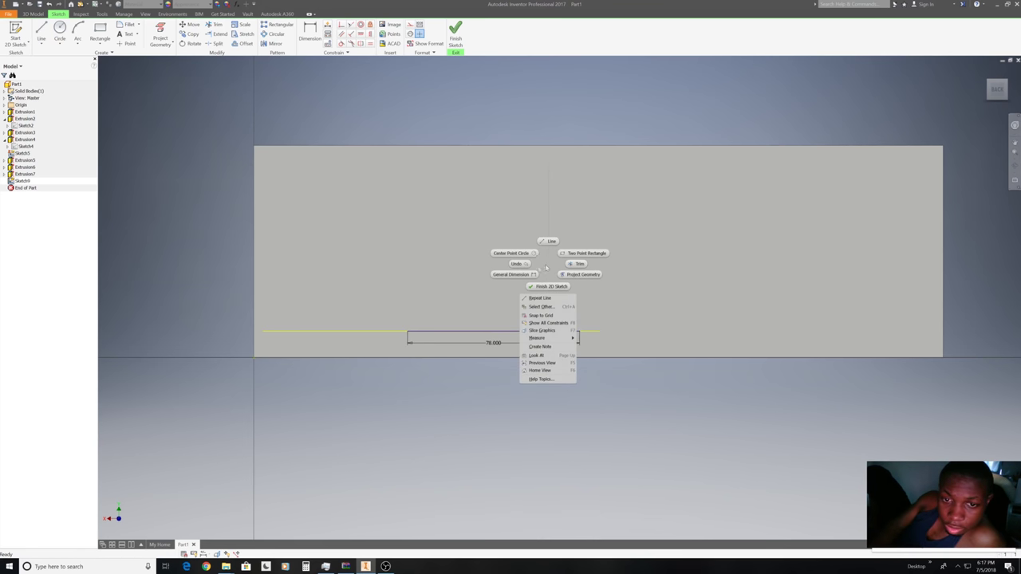
pyautogui.click(517, 264)
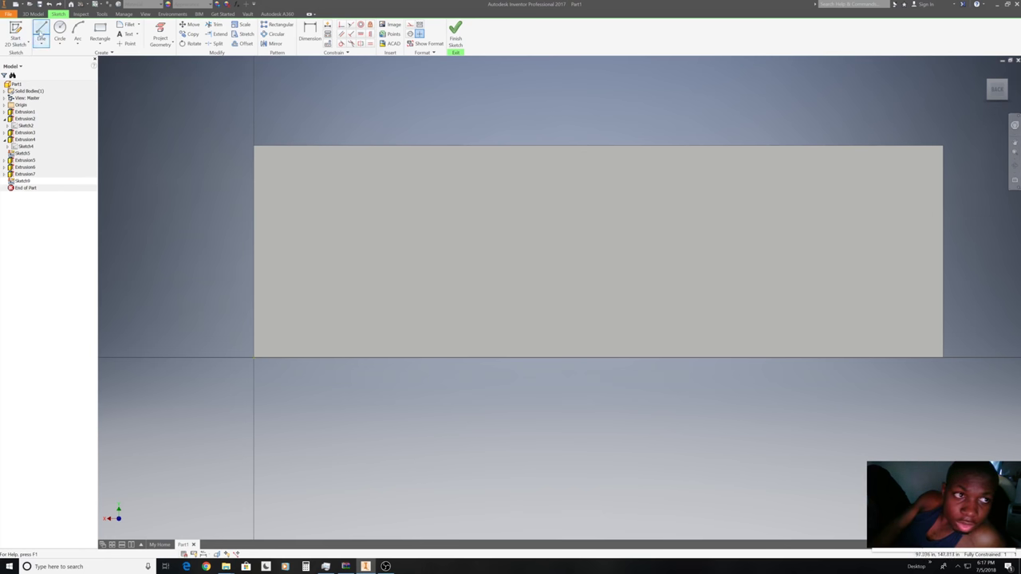
# Draw and discard a trial triangle, then start a vertical line up from the wall's base.
pyautogui.press('l')
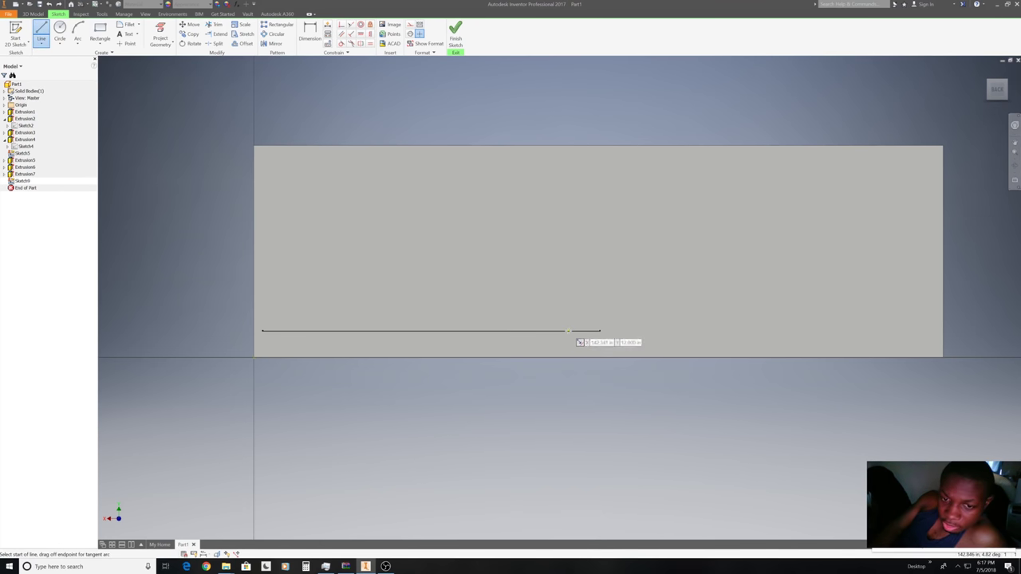
pyautogui.click(568, 330)
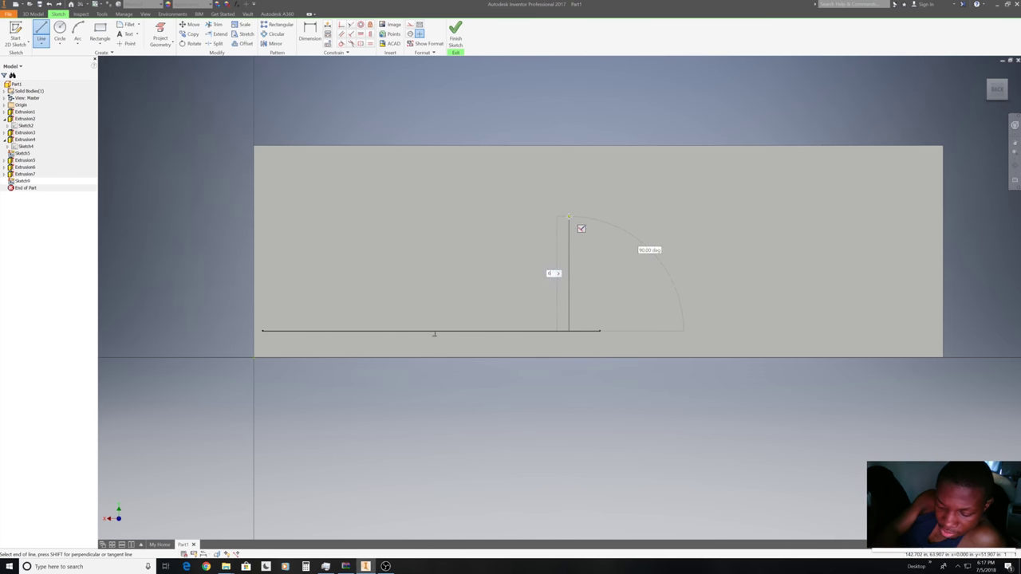
pyautogui.click(568, 217)
pyautogui.click(741, 323)
pyautogui.rightClick(568, 217)
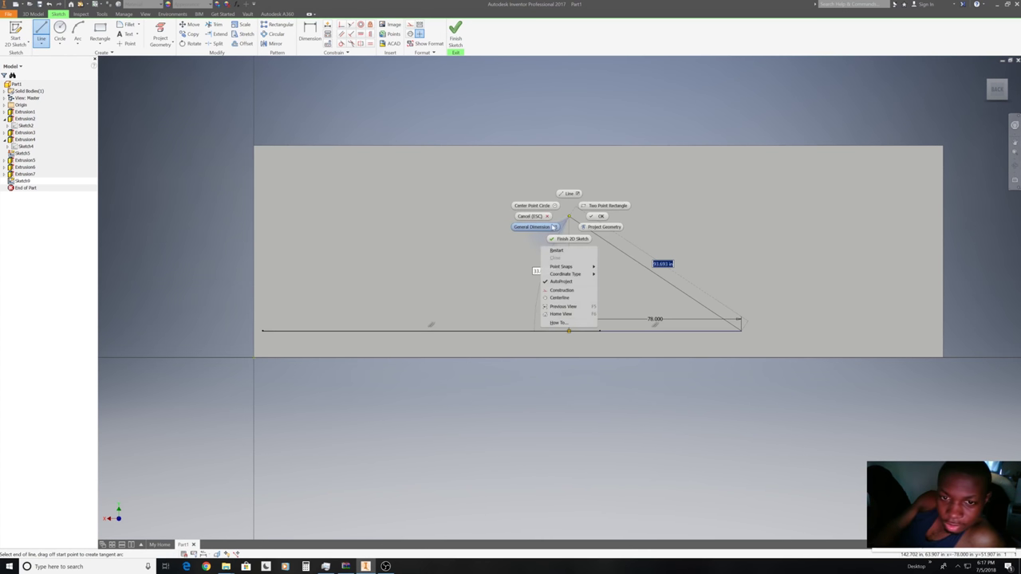
pyautogui.click(533, 217)
pyautogui.rightClick(533, 227)
pyautogui.click(506, 217)
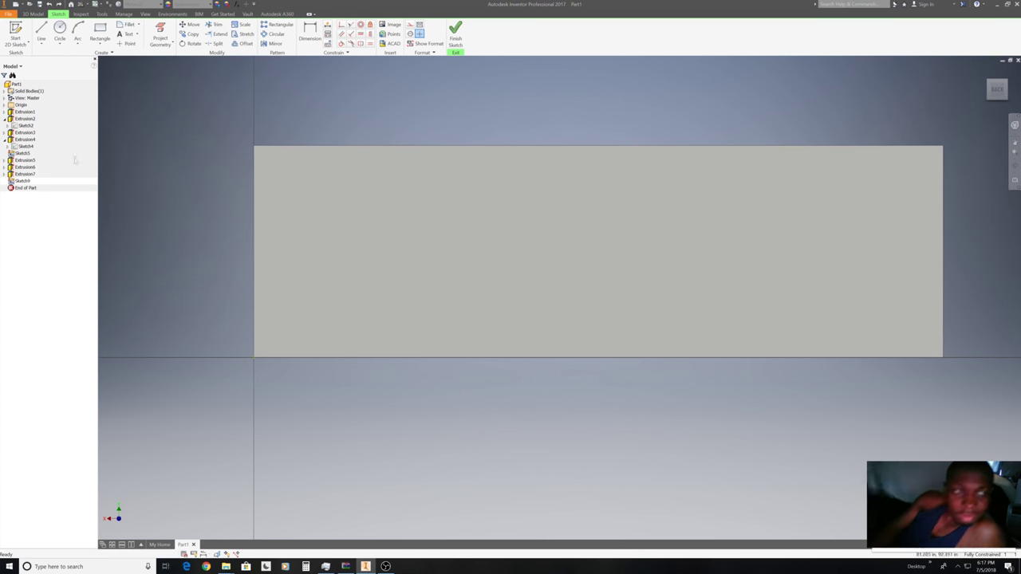
pyautogui.click(40, 32)
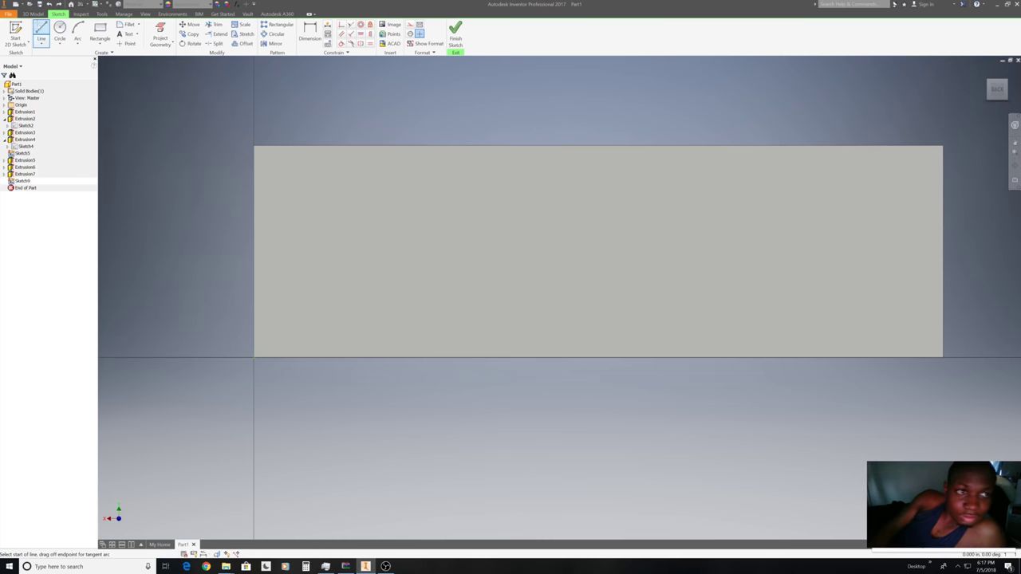
pyautogui.click(589, 330)
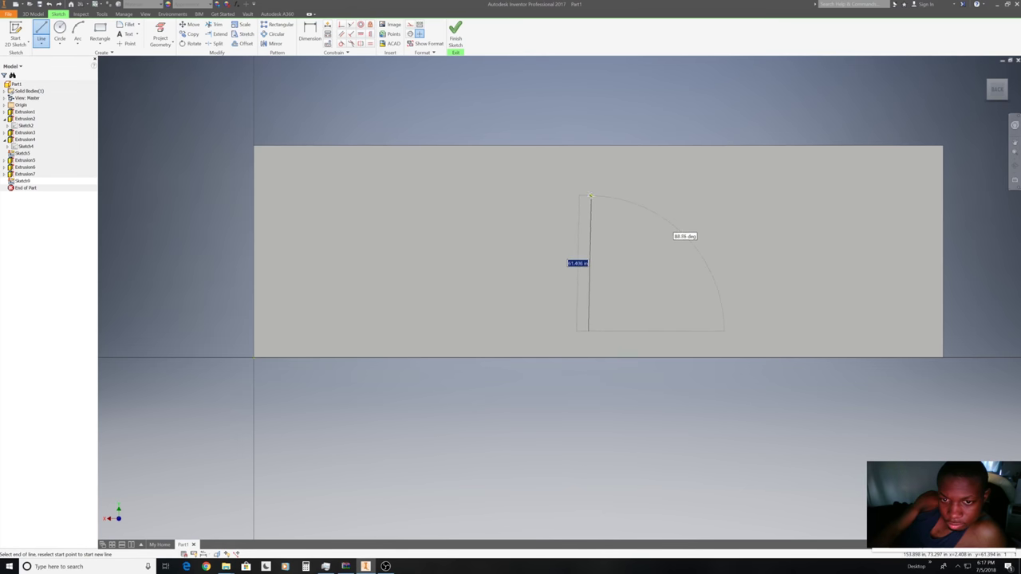
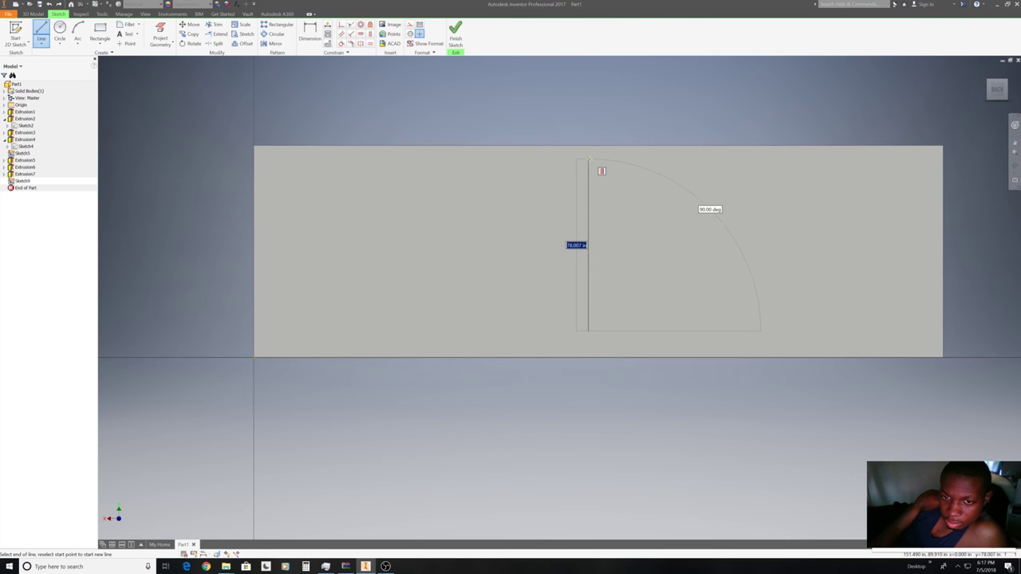
# Close the door rectangle on the wall with a 36 top edge, then drag its top corners.
pyautogui.click(588, 159)
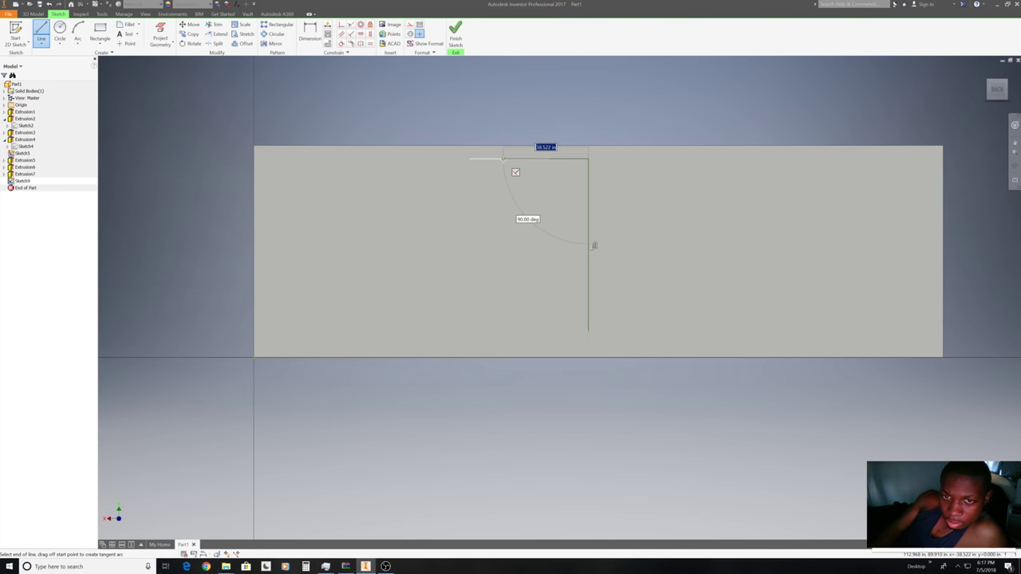
pyautogui.write('36')
pyautogui.press('Return')
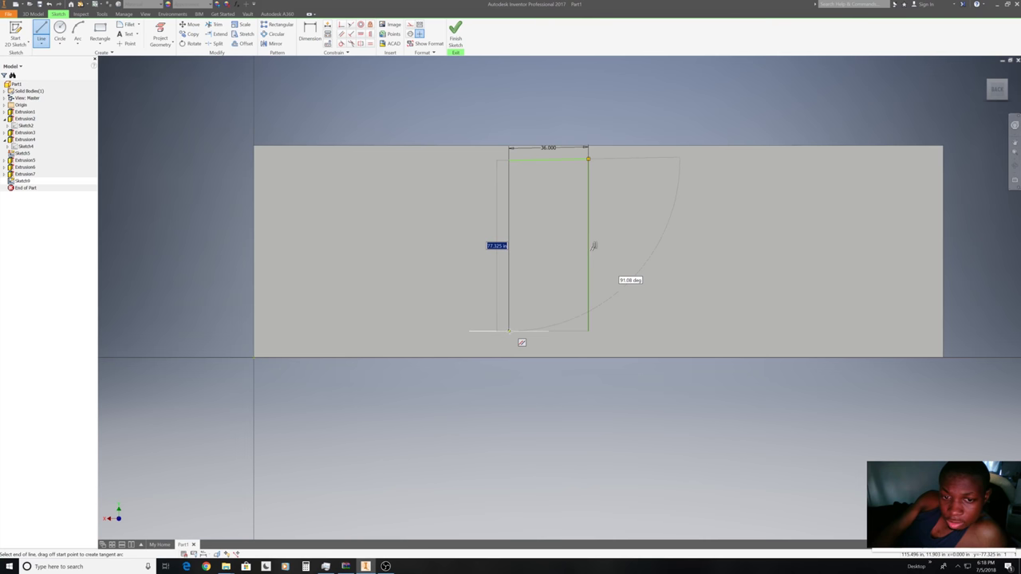
pyautogui.click(509, 330)
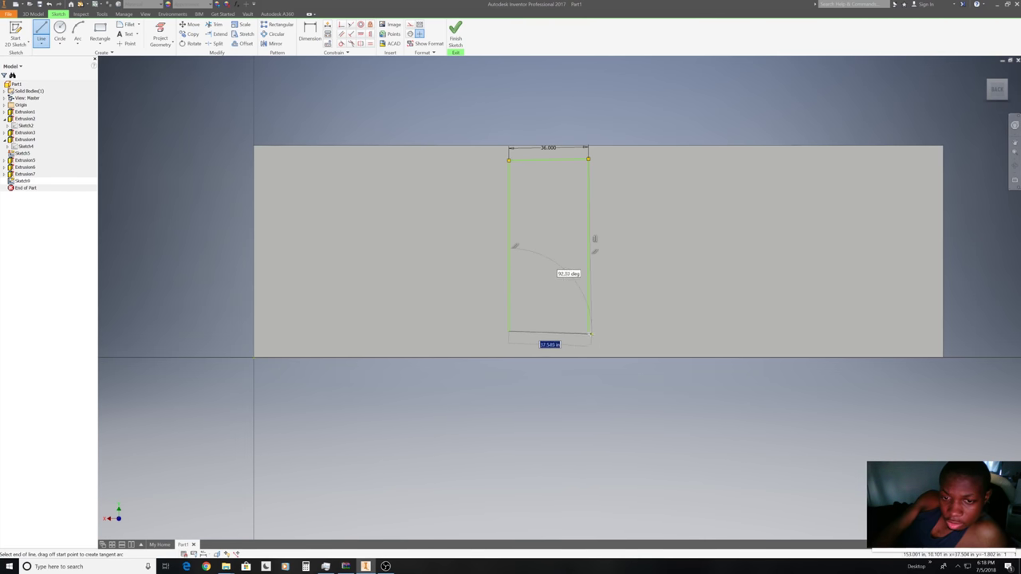
pyautogui.rightClick(589, 333)
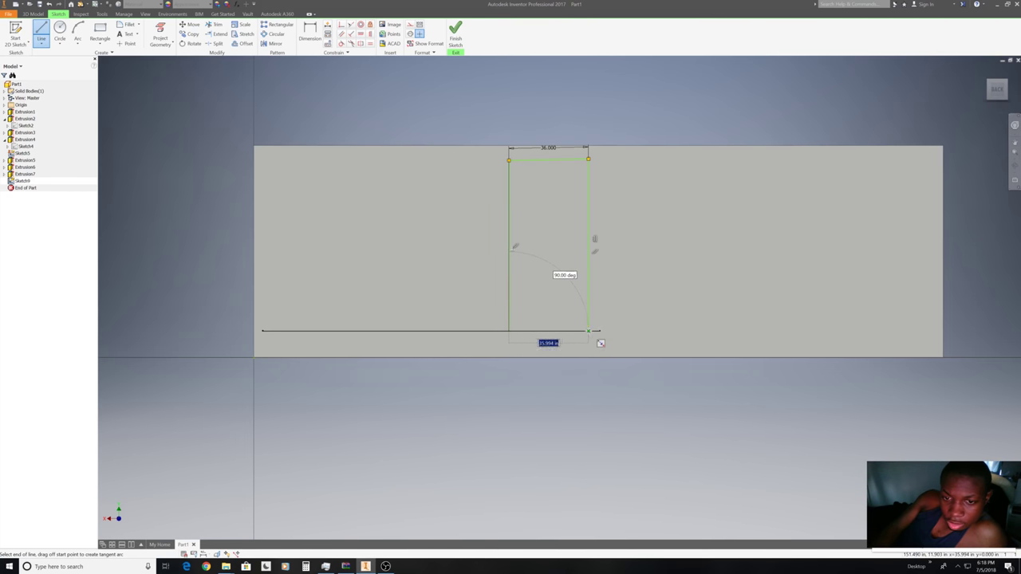
pyautogui.click(588, 330)
pyautogui.rightClick(588, 330)
pyautogui.click(575, 359)
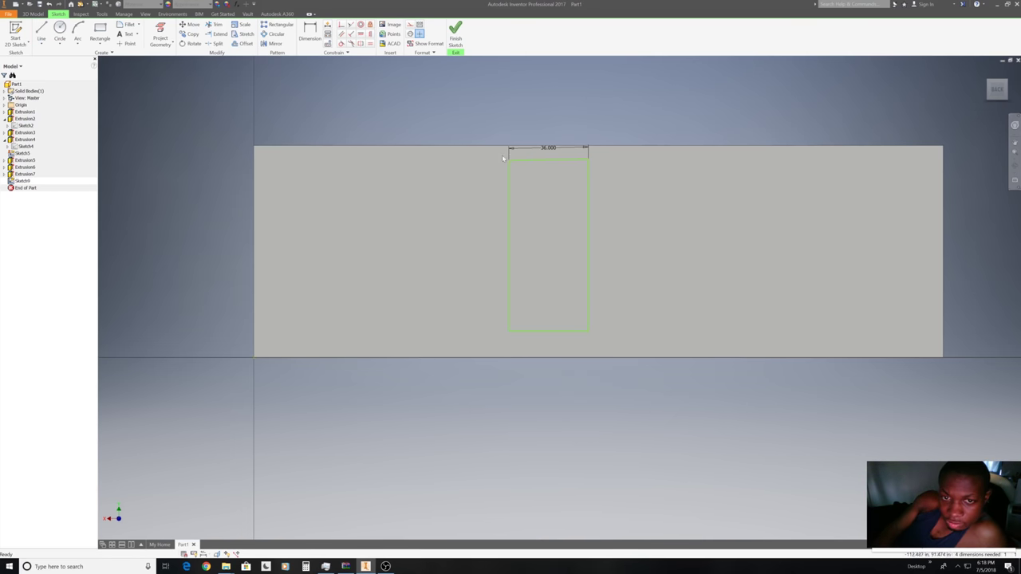
pyautogui.moveTo(509, 161); pyautogui.dragTo(509, 162)
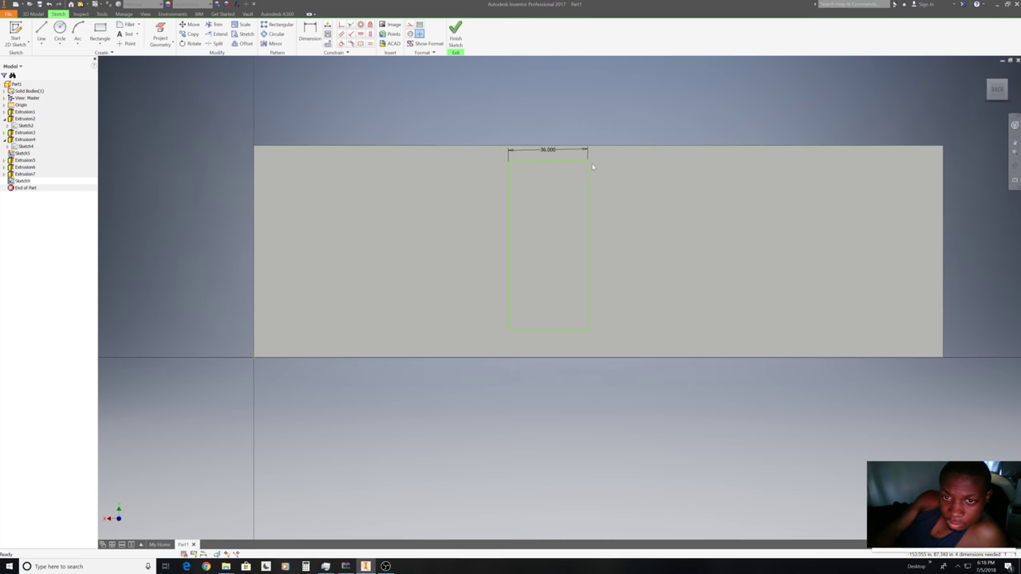
pyautogui.moveTo(589, 164); pyautogui.dragTo(562, 166)
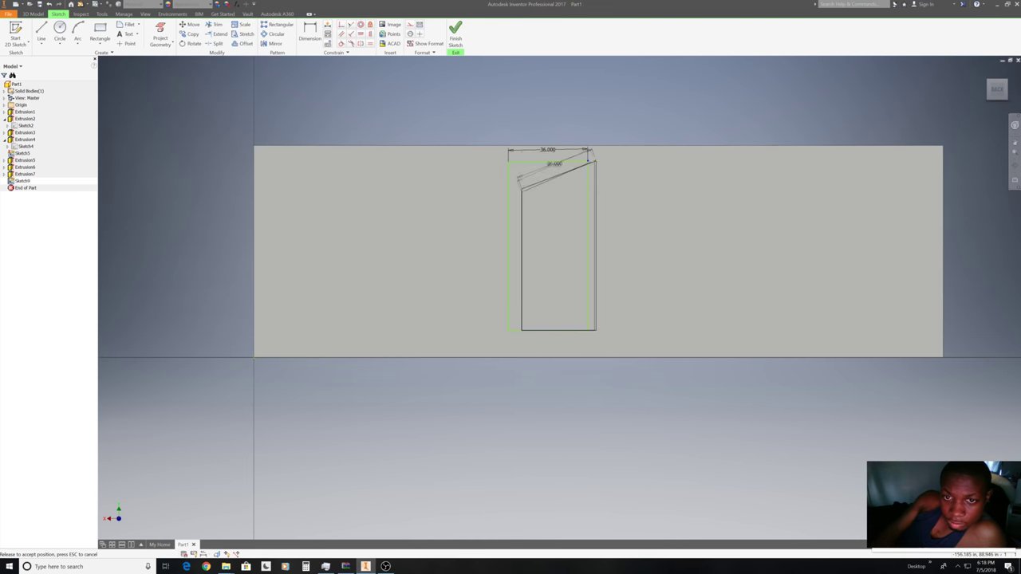
# Undo the corner drags that slanted the door outline's top edge.
pyautogui.rightClick(600, 173)
pyautogui.click(577, 171)
pyautogui.scroll(-3, 517, 161)
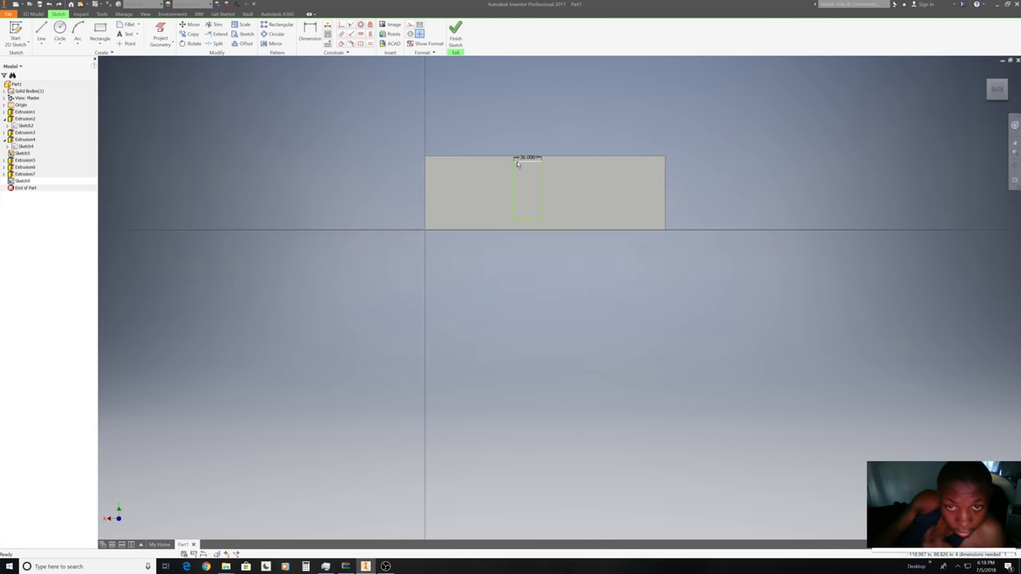
pyautogui.scroll(8, 517, 161)
pyautogui.moveTo(480, 169); pyautogui.dragTo(479, 174)
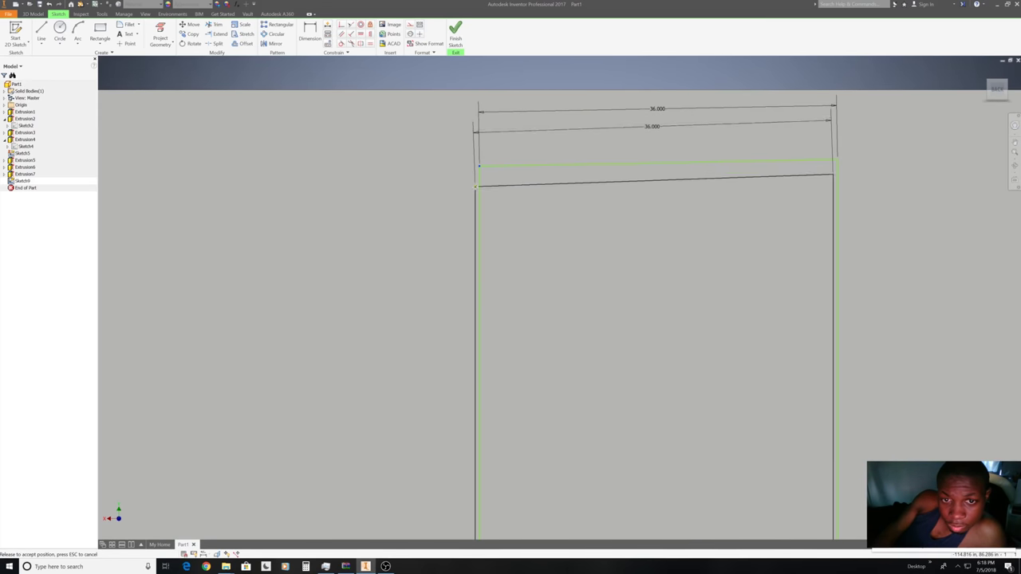
pyautogui.moveTo(478, 173); pyautogui.dragTo(536, 169)
pyautogui.rightClick(537, 169)
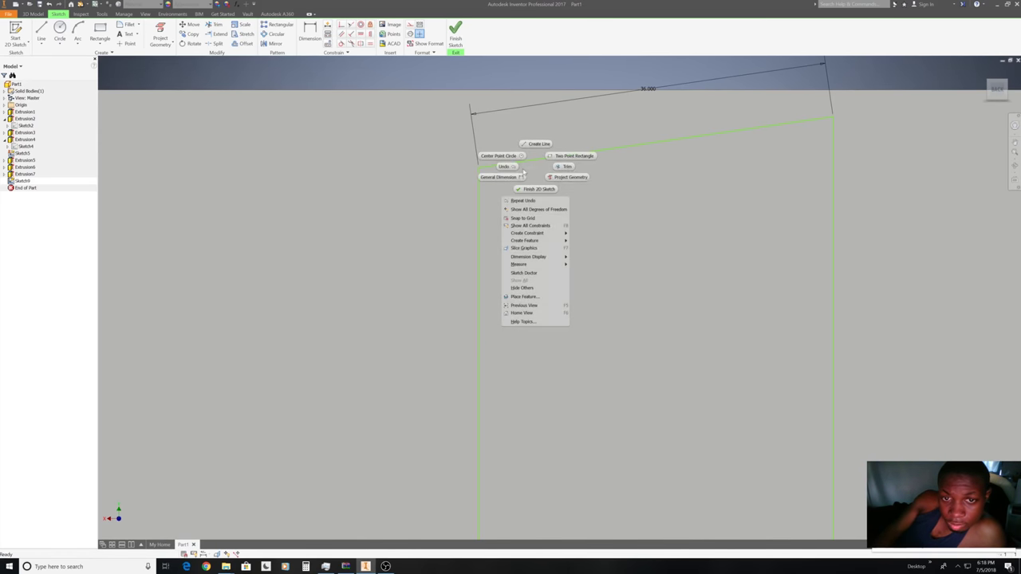
pyautogui.click(519, 171)
pyautogui.rightClick(541, 166)
pyautogui.click(540, 145)
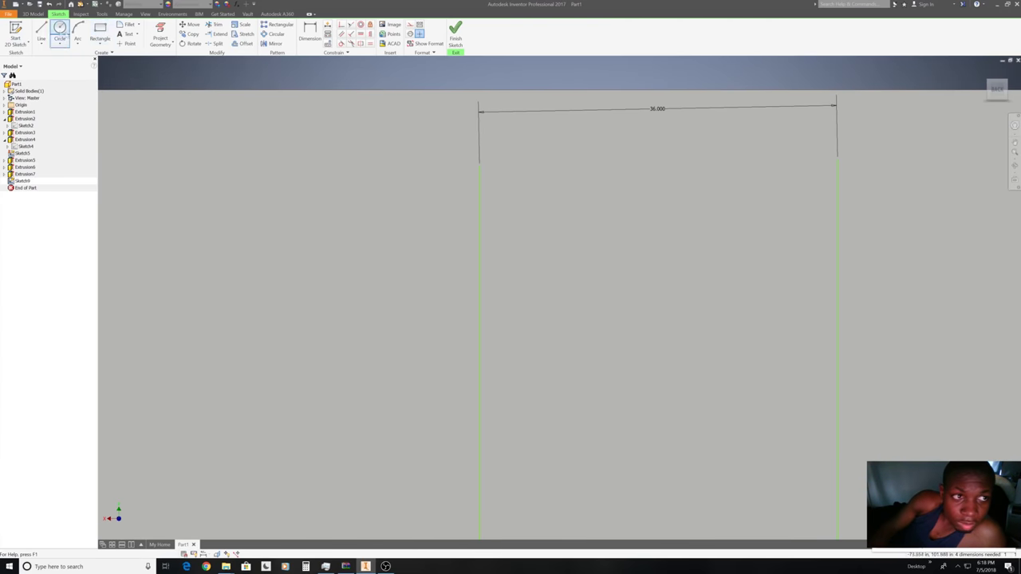
# Draw a straight horizontal top edge across the door outline and finish Sketch6.
pyautogui.click(41, 34)
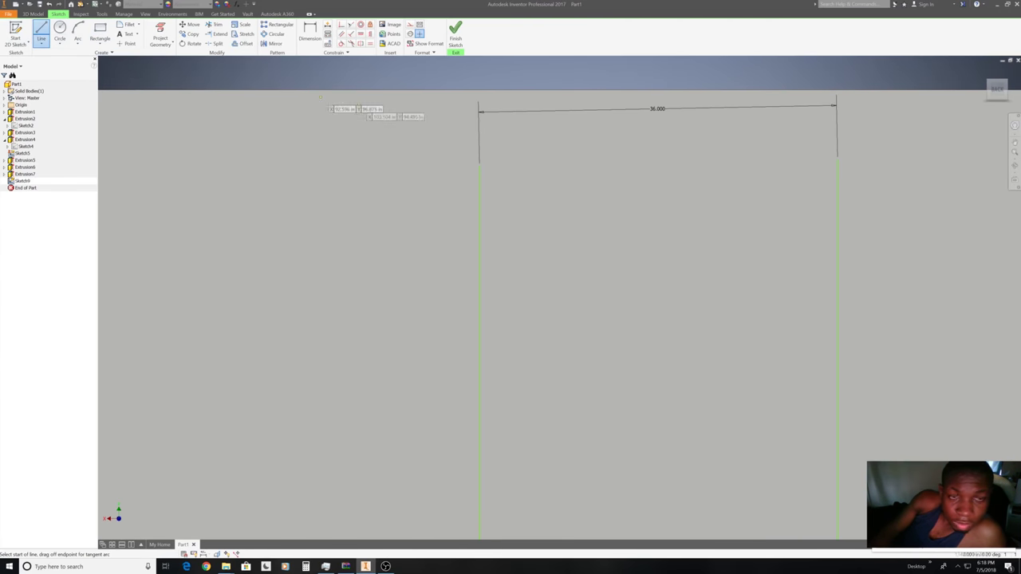
pyautogui.click(837, 158)
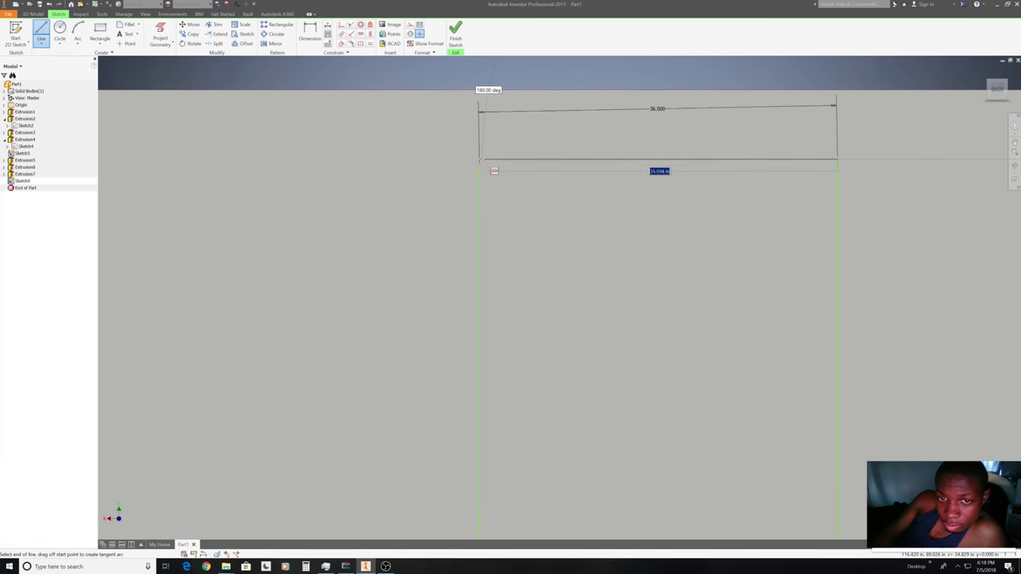
pyautogui.click(480, 160)
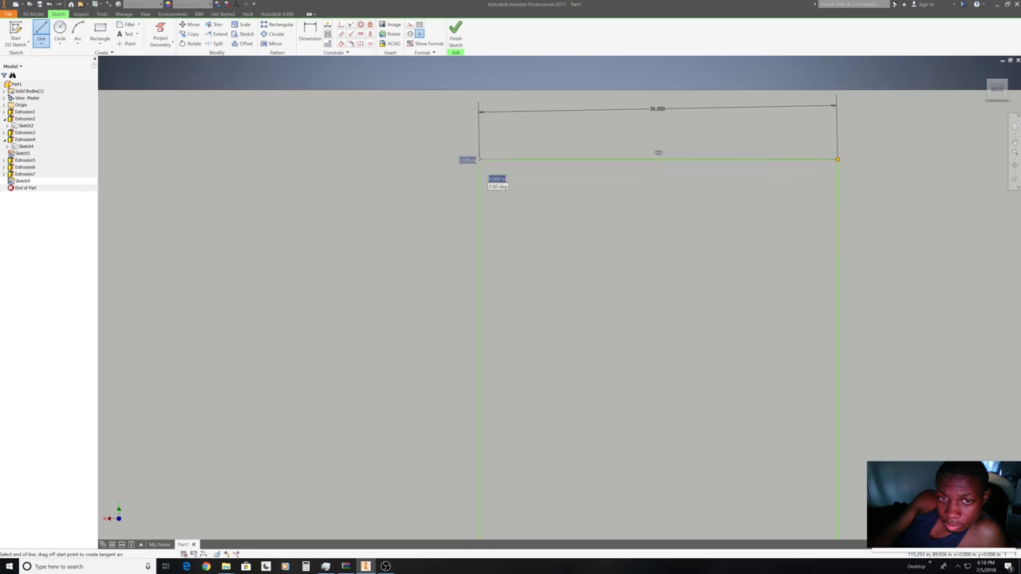
pyautogui.rightClick(543, 176)
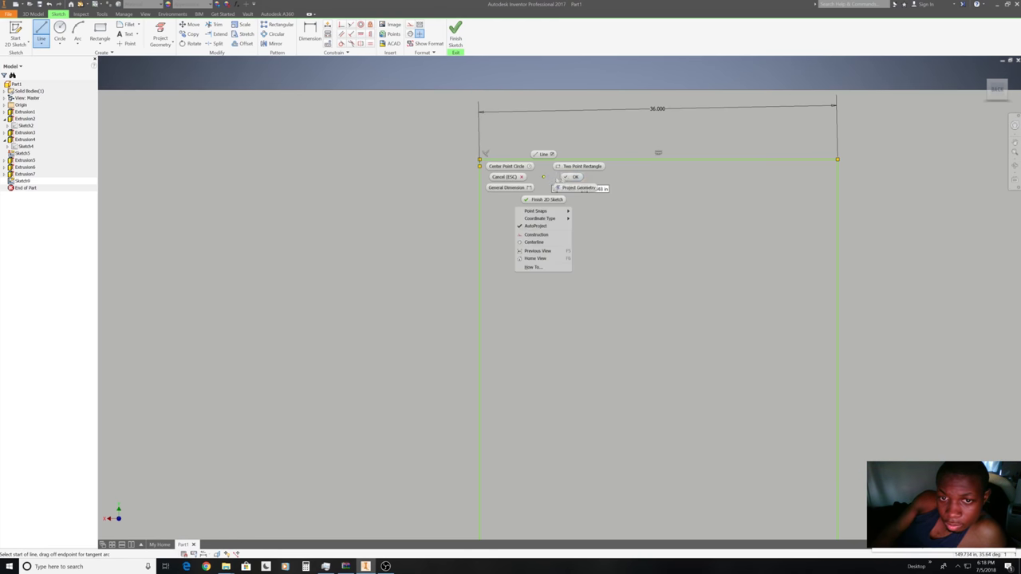
pyautogui.click(568, 177)
pyautogui.scroll(-5, 568, 179)
pyautogui.click(456, 35)
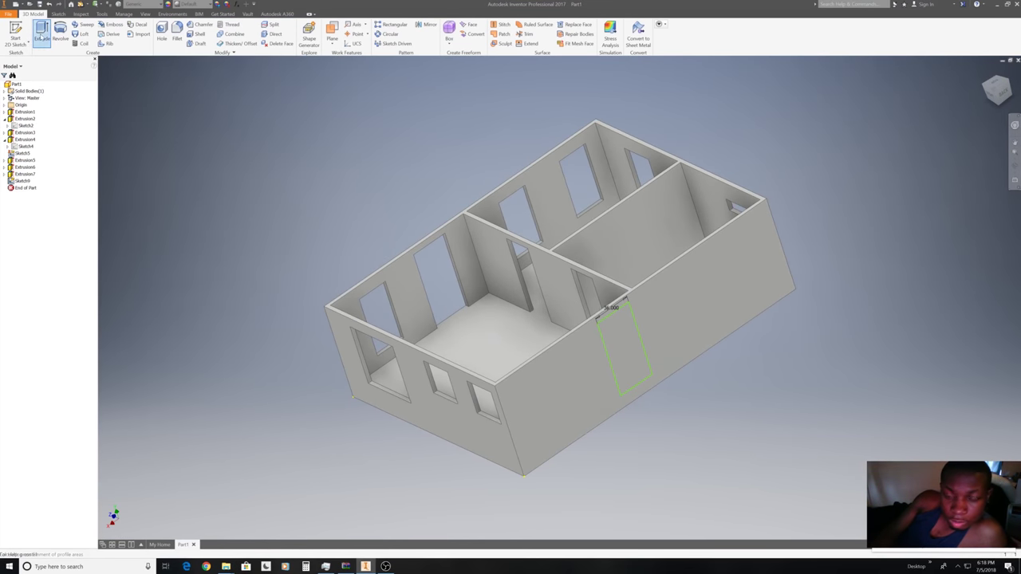
# Extrude the door profile as a 73 in cut into the wall, then view from above.
pyautogui.click(41, 36)
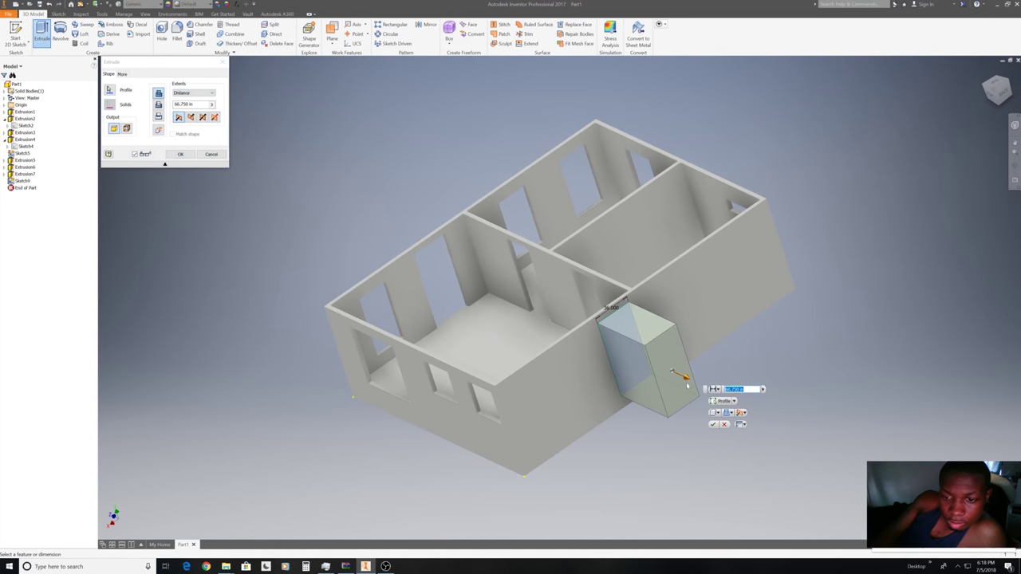
pyautogui.moveTo(686, 386); pyautogui.dragTo(579, 344)
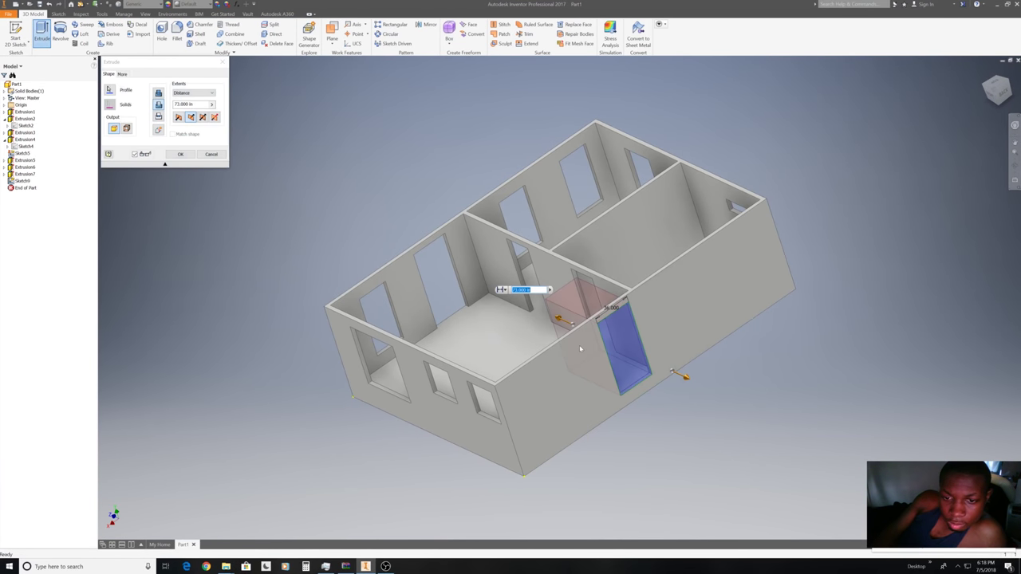
pyautogui.click(180, 155)
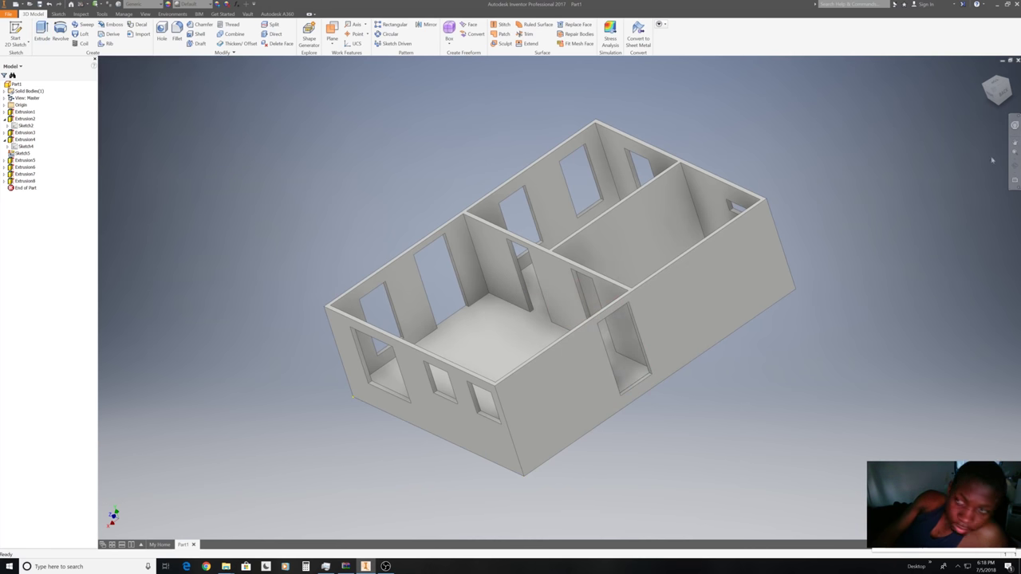
pyautogui.click(995, 90)
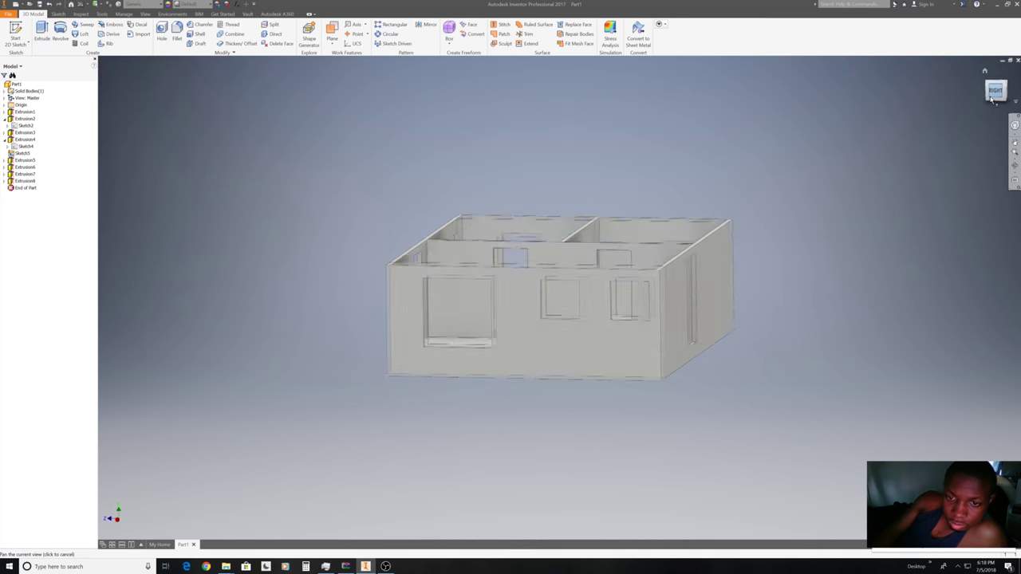
pyautogui.keyDown('shift'); pyautogui.moveTo(559, 298); pyautogui.dragTo(559, 297, button='middle'); pyautogui.keyUp('shift')
# Apply the Light Beige appearance to the back wall.
pyautogui.scroll(3, 529, 186)
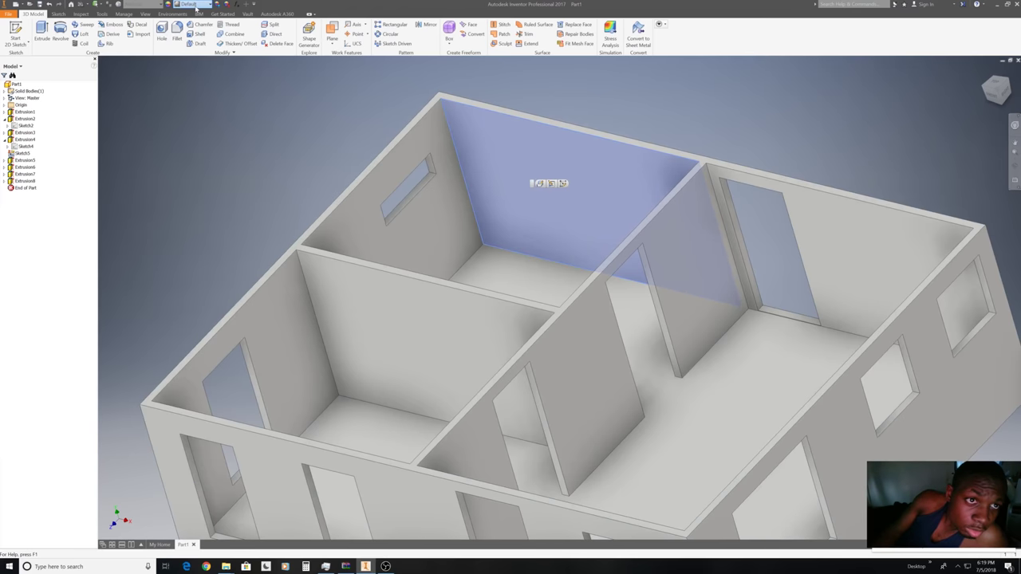
pyautogui.click(196, 8)
pyautogui.scroll(-1, 223, 149)
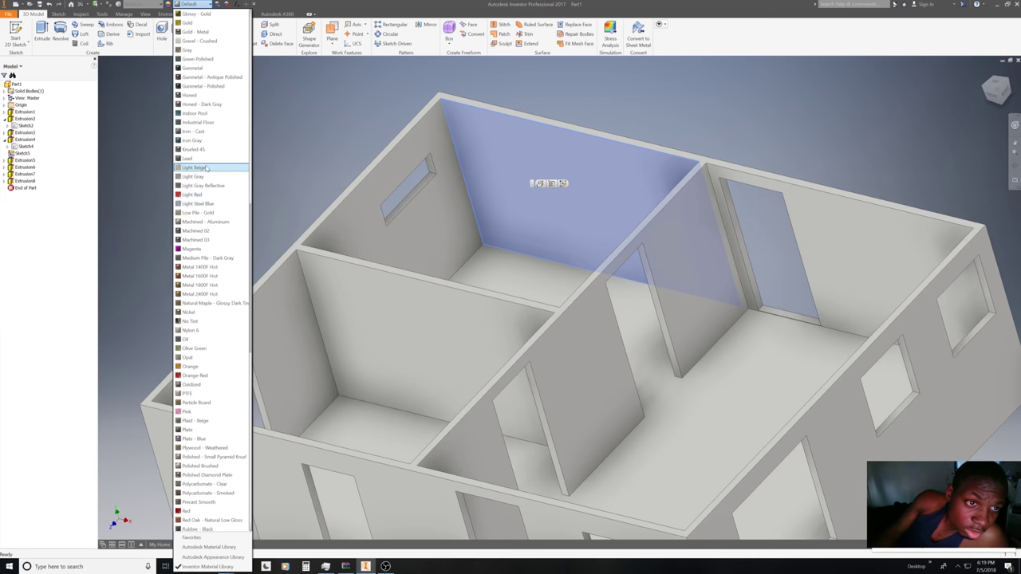
pyautogui.click(212, 168)
# Give the first interior partition wall a Smooth - Ivory appearance.
pyautogui.click(405, 224)
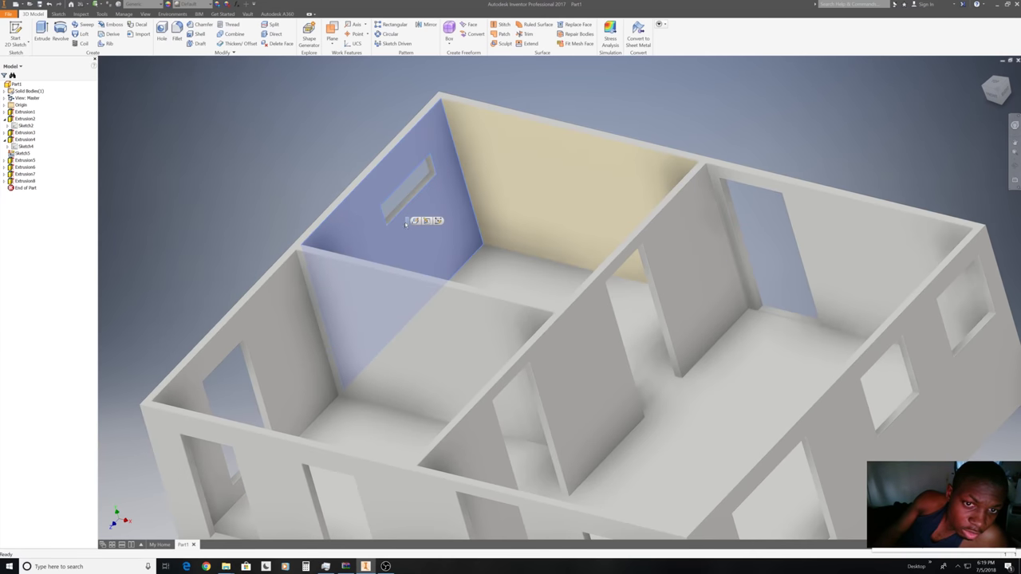
pyautogui.click(193, 5)
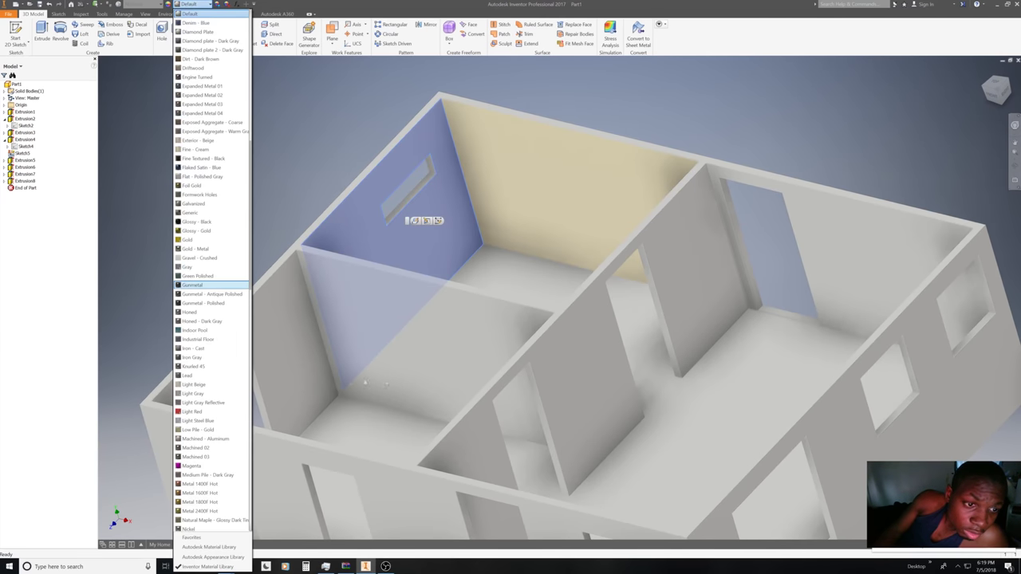
pyautogui.click(365, 383)
pyautogui.click(395, 377)
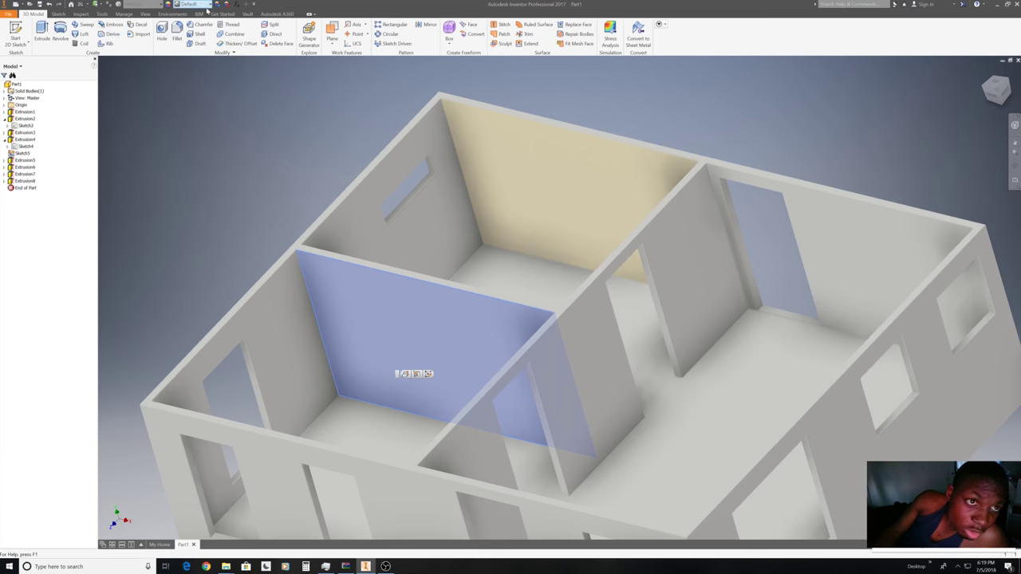
pyautogui.click(207, 6)
pyautogui.scroll(-1, 199, 168)
pyautogui.scroll(-5, 190, 265)
pyautogui.scroll(-5, 190, 265)
pyautogui.scroll(-5, 190, 266)
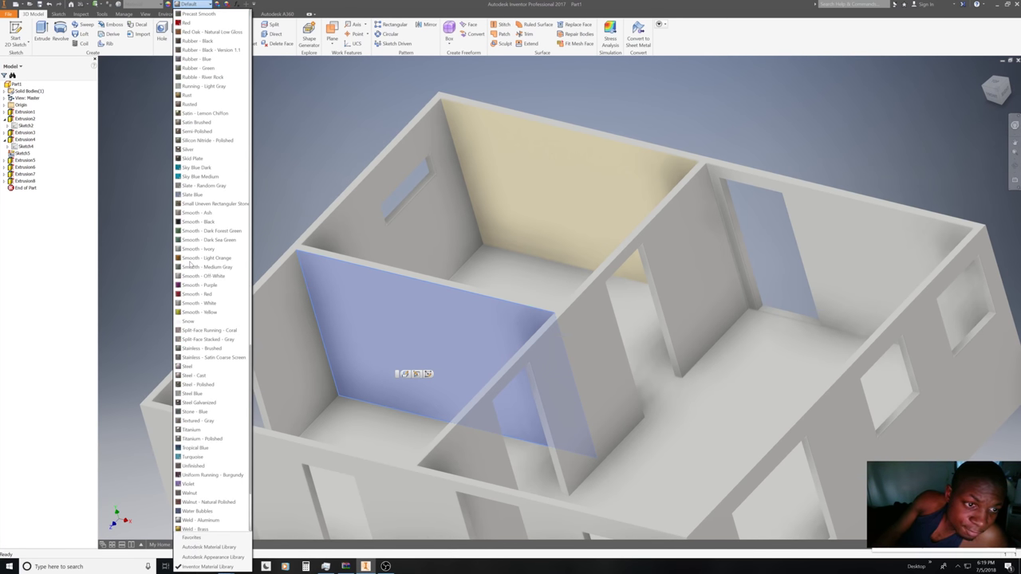
pyautogui.click(198, 249)
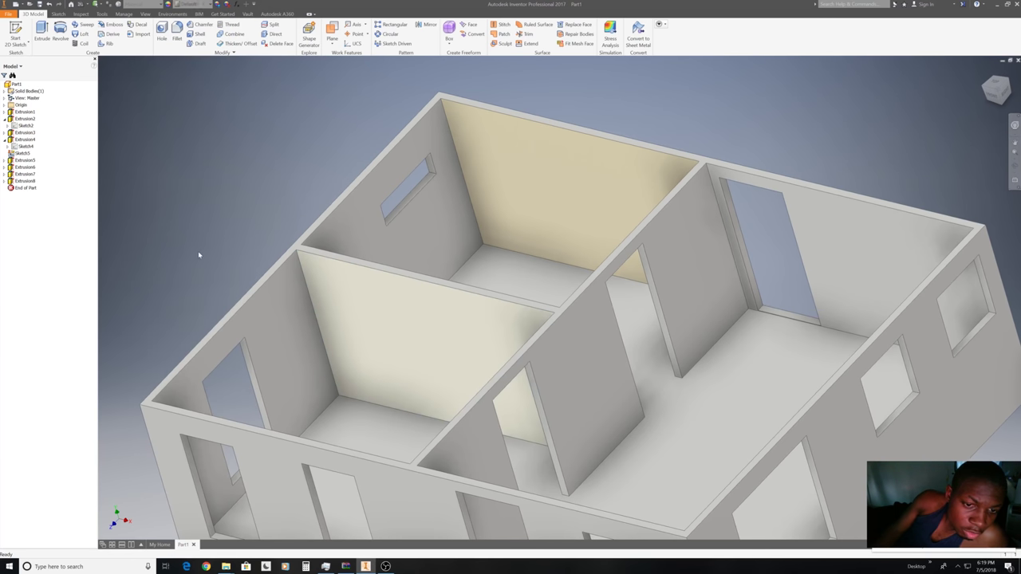
# Select another partition wall and browse the appearance list without applying one.
pyautogui.scroll(-5, 210, 267)
pyautogui.keyDown('shift'); pyautogui.moveTo(210, 267); pyautogui.dragTo(361, 317, button='middle'); pyautogui.keyUp('shift')
pyautogui.click(360, 317)
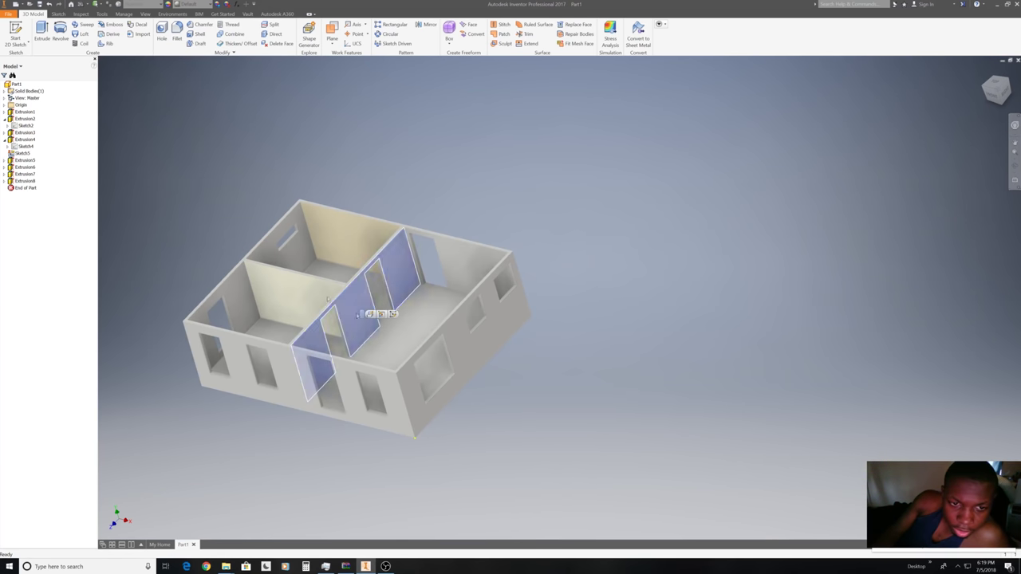
pyautogui.click(198, 6)
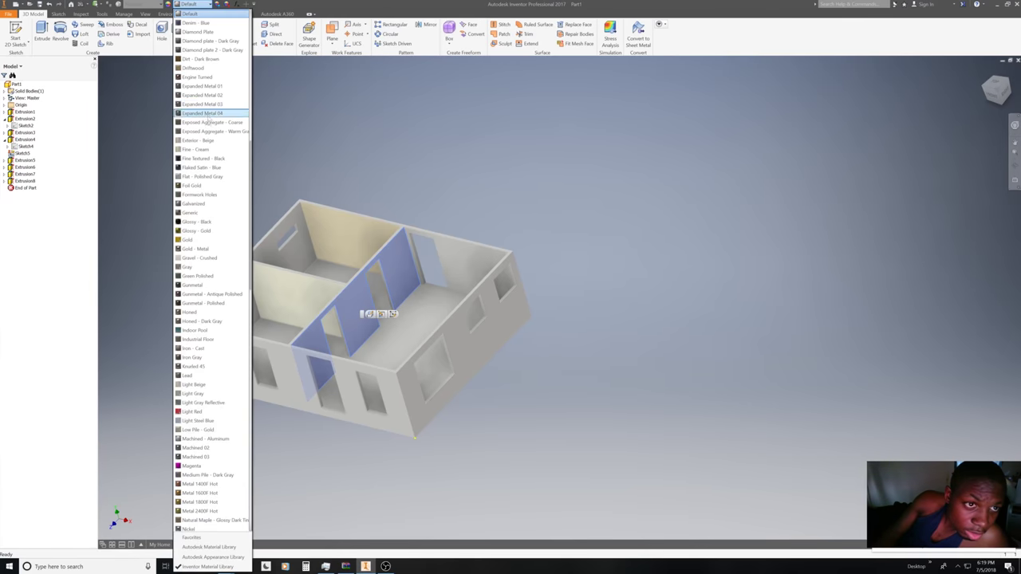
pyautogui.scroll(-5, 213, 168)
pyautogui.scroll(-5, 213, 167)
pyautogui.scroll(-5, 213, 167)
pyautogui.scroll(-2, 213, 168)
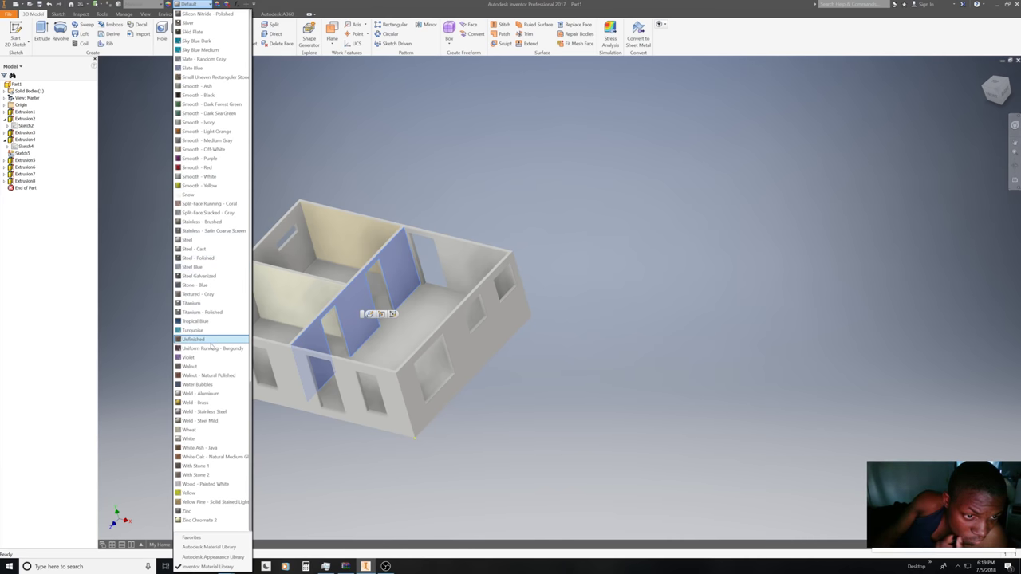
pyautogui.click(209, 438)
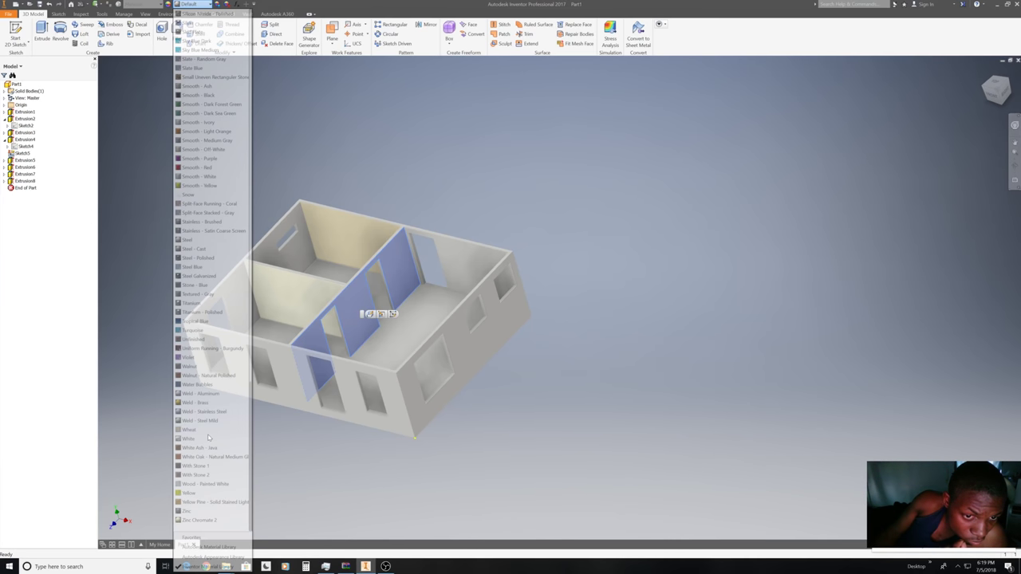
# Apply Fine - Cream to the selected interior partition walls.
pyautogui.click(471, 220)
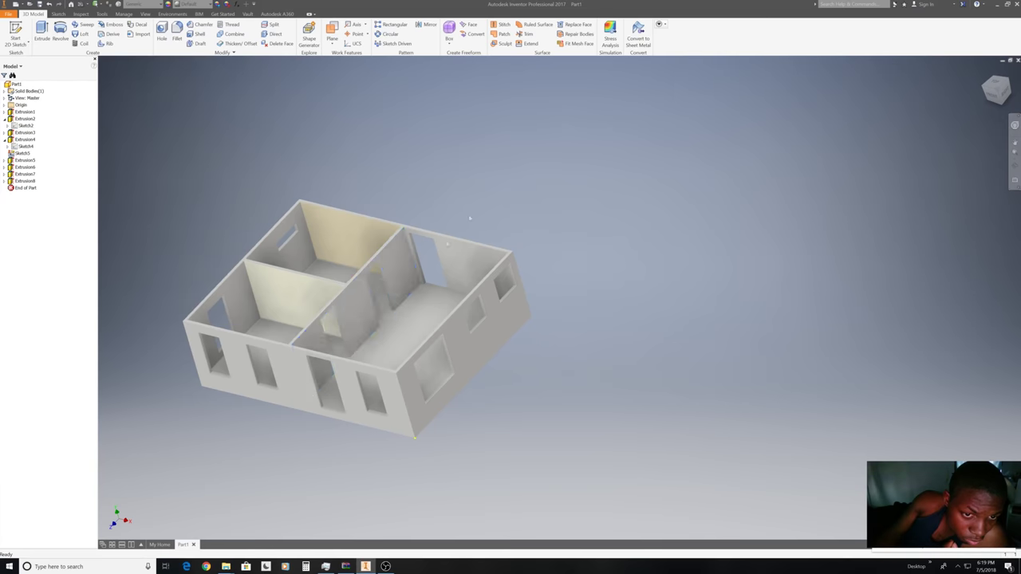
pyautogui.scroll(10, 370, 319)
pyautogui.scroll(-3, 369, 319)
pyautogui.click(335, 292)
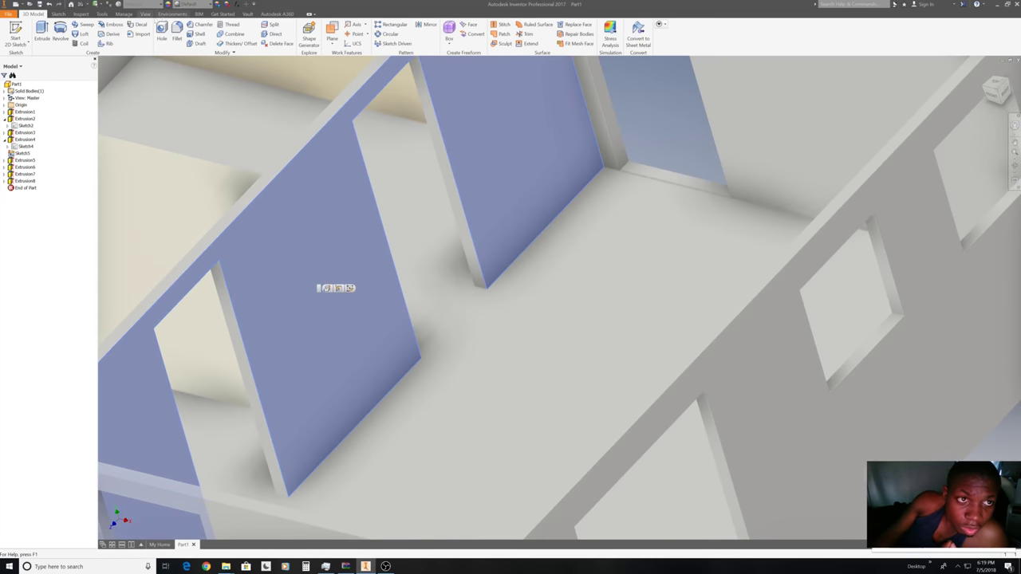
pyautogui.click(200, 4)
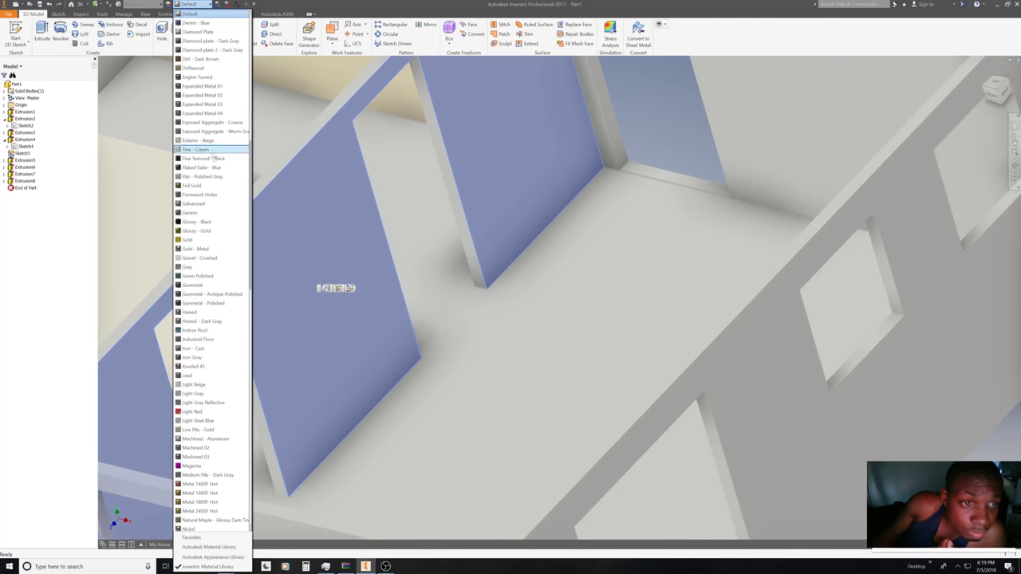
pyautogui.click(212, 152)
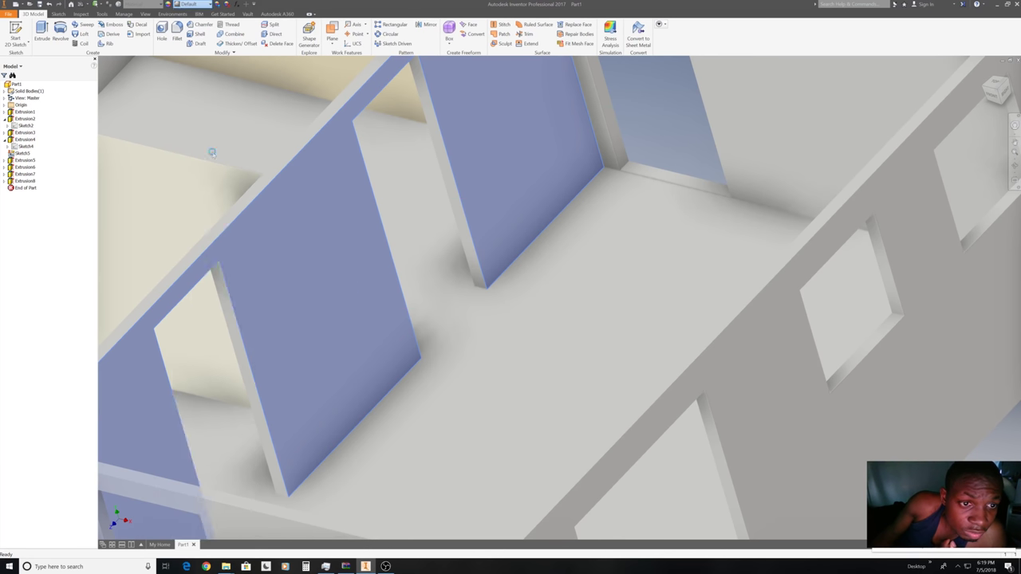
pyautogui.scroll(-5, 336, 266)
# Give the long right outer wall a tan appearance.
pyautogui.click(335, 156)
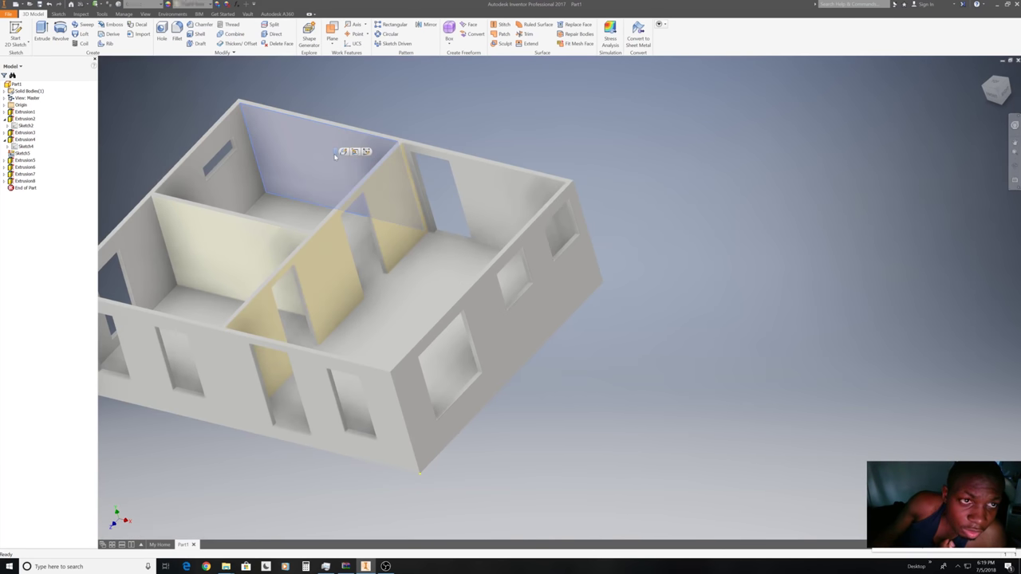
pyautogui.click(480, 189)
pyautogui.click(197, 6)
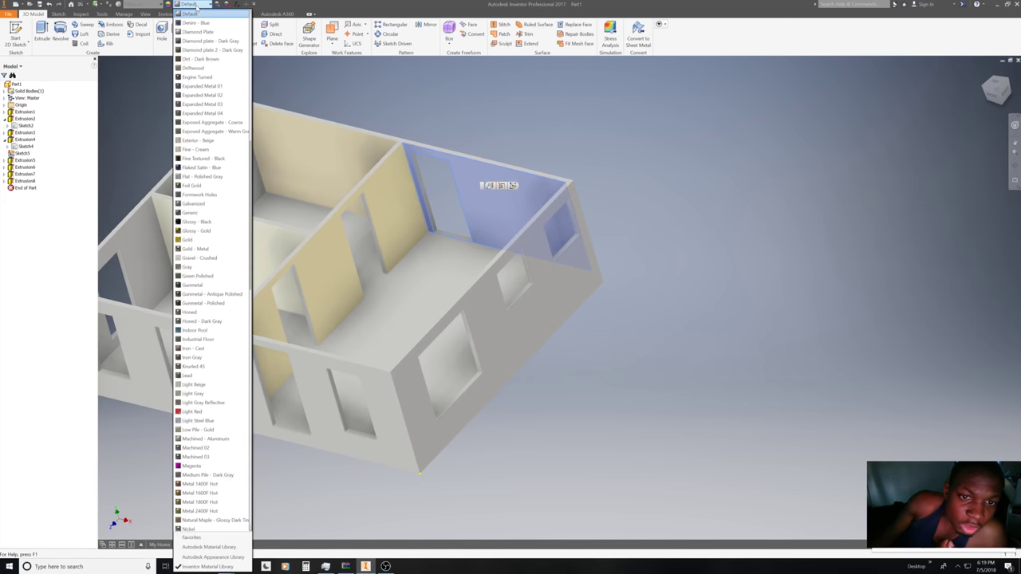
pyautogui.click(547, 359)
pyautogui.click(512, 347)
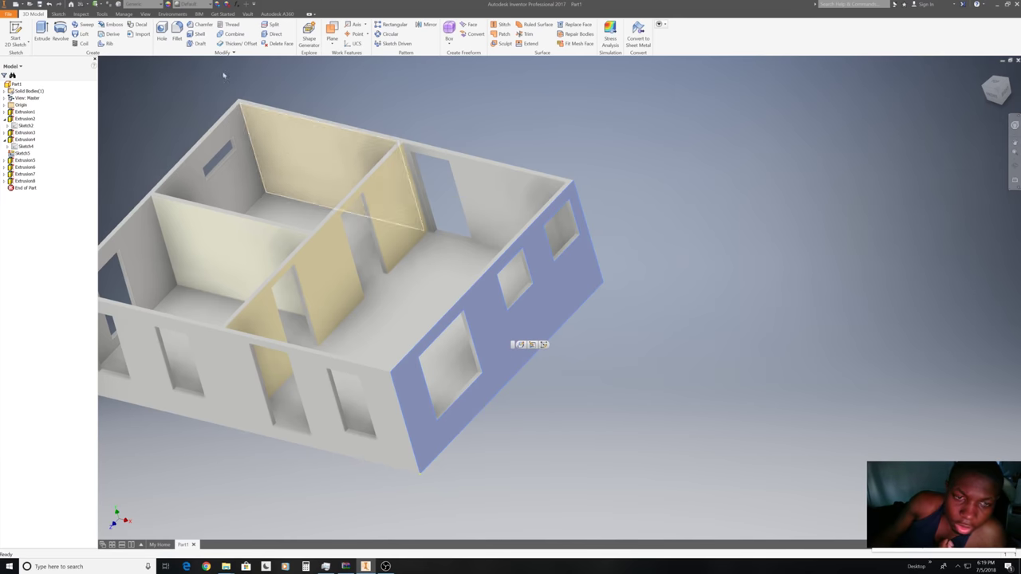
pyautogui.click(197, 6)
pyautogui.scroll(-4, 209, 114)
pyautogui.scroll(-4, 204, 159)
pyautogui.scroll(-5, 195, 224)
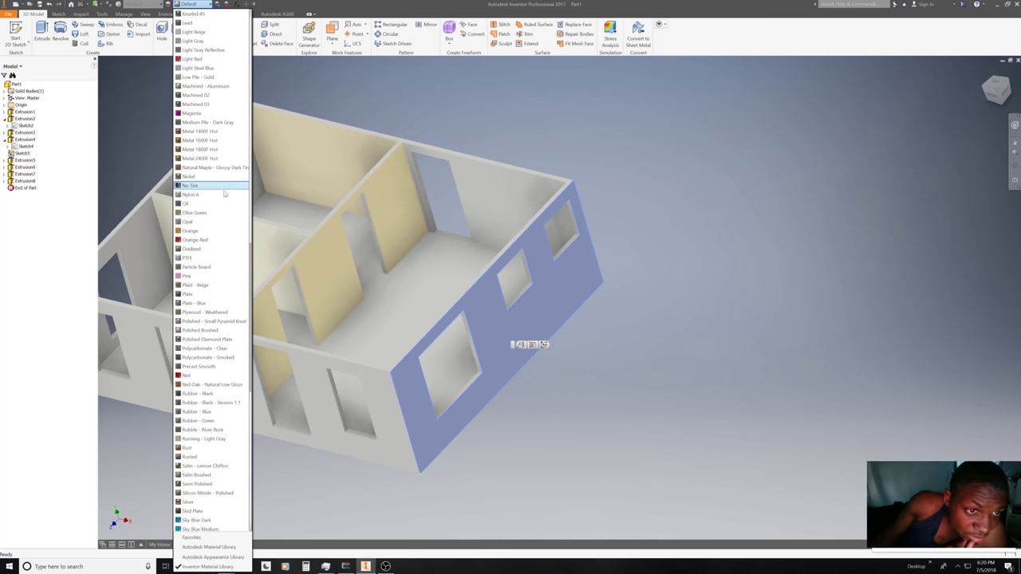
pyautogui.scroll(-8, 228, 343)
pyautogui.scroll(-4, 229, 352)
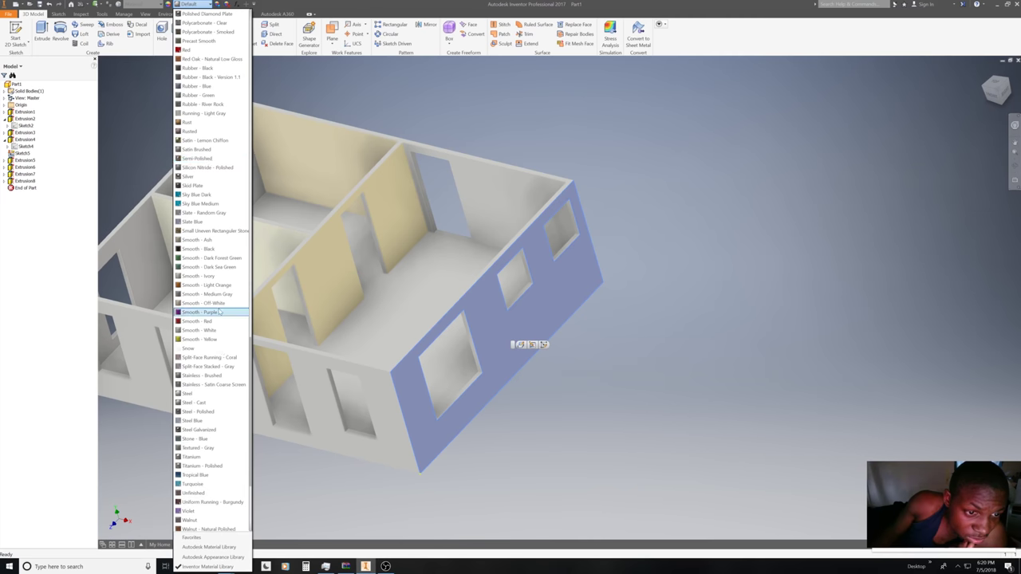
pyautogui.click(209, 339)
pyautogui.click(642, 407)
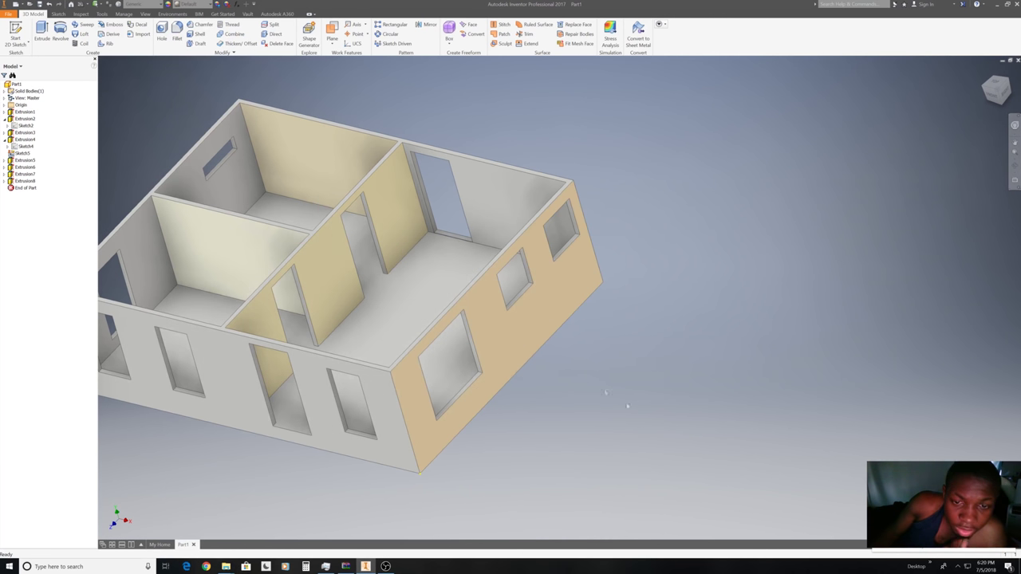
# Apply the tan appearance to the front outer wall.
pyautogui.click(375, 395)
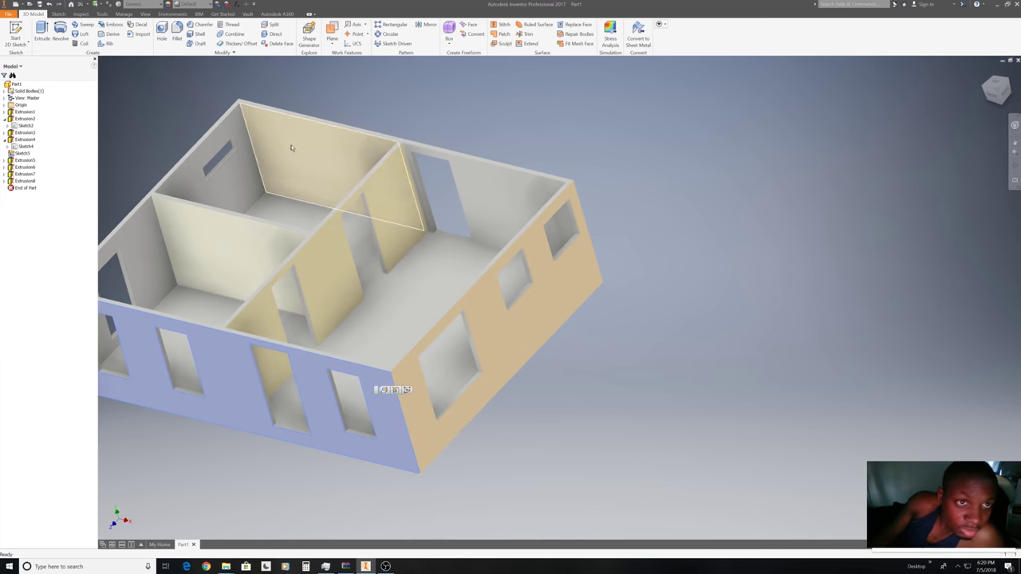
pyautogui.click(202, 4)
pyautogui.click(217, 538)
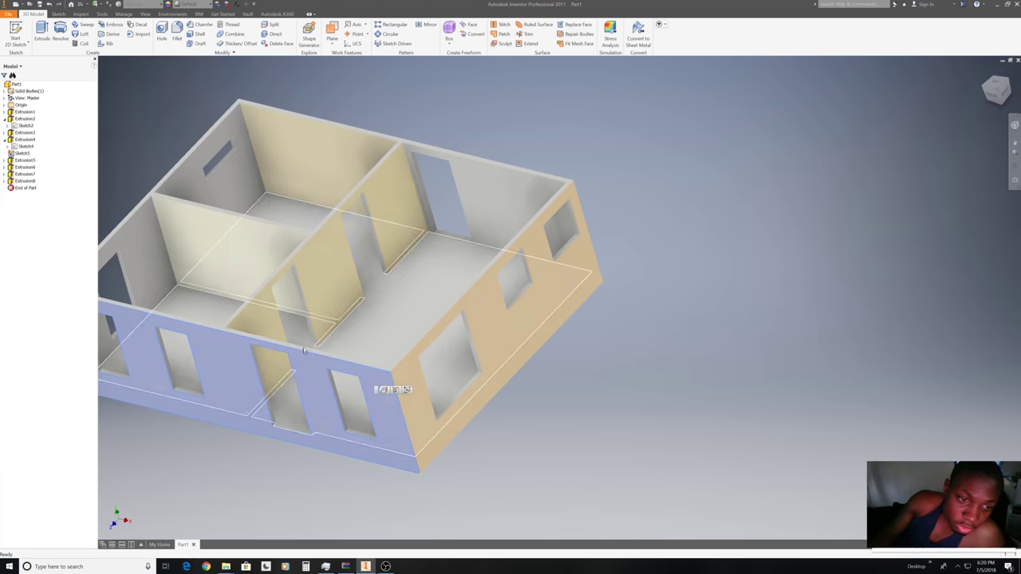
pyautogui.keyDown('shift'); pyautogui.moveTo(311, 335); pyautogui.dragTo(572, 396, button='middle'); pyautogui.keyUp('shift')
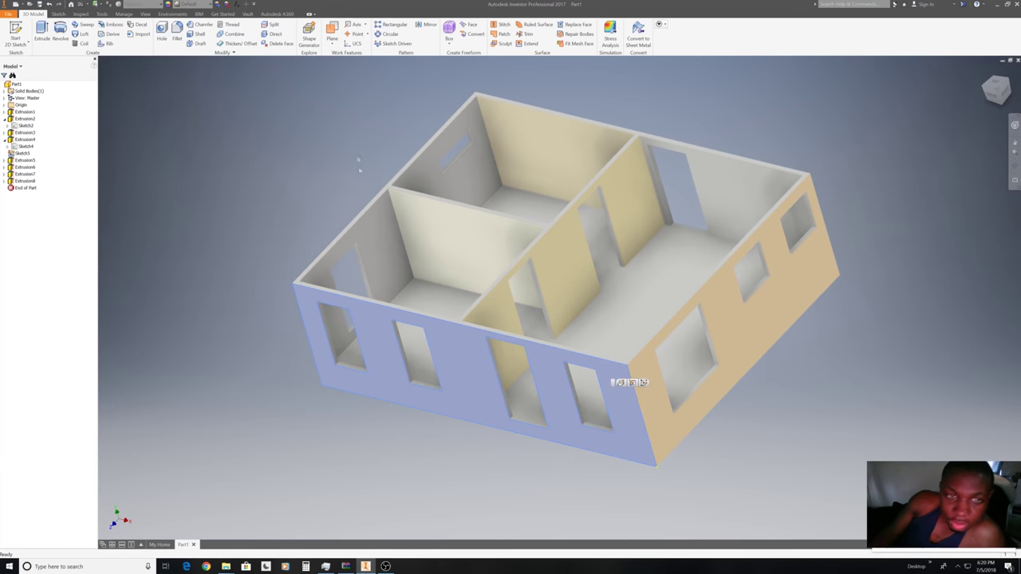
pyautogui.click(185, 4)
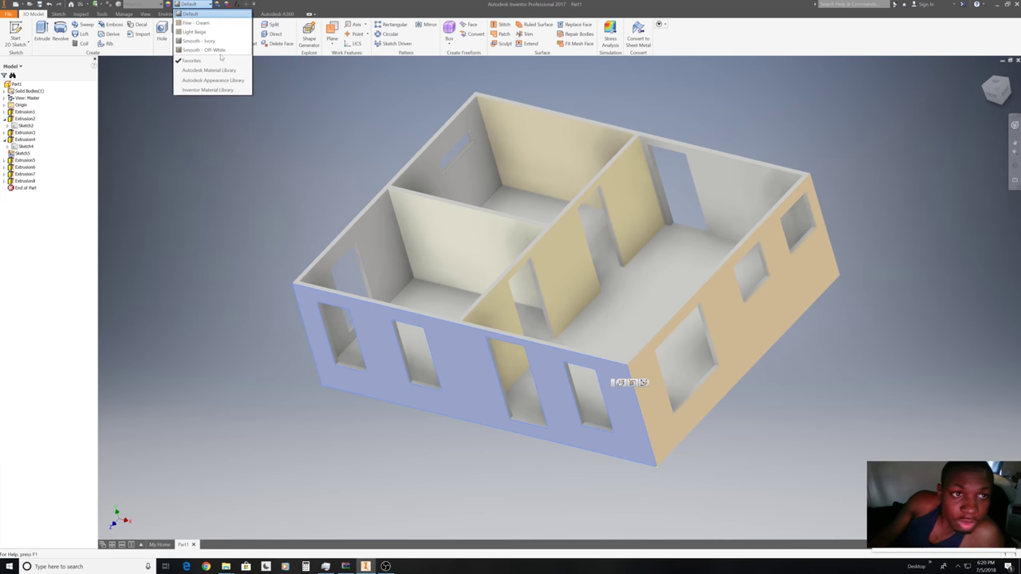
pyautogui.click(250, 197)
# Make the left outer wall Light Beige and recolour its inner face.
pyautogui.click(352, 225)
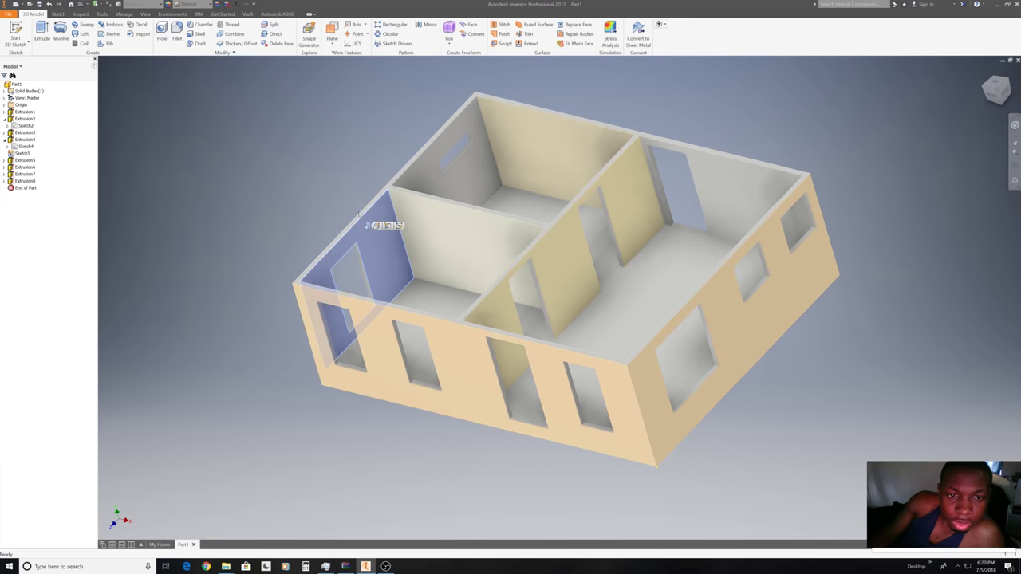
pyautogui.click(192, 4)
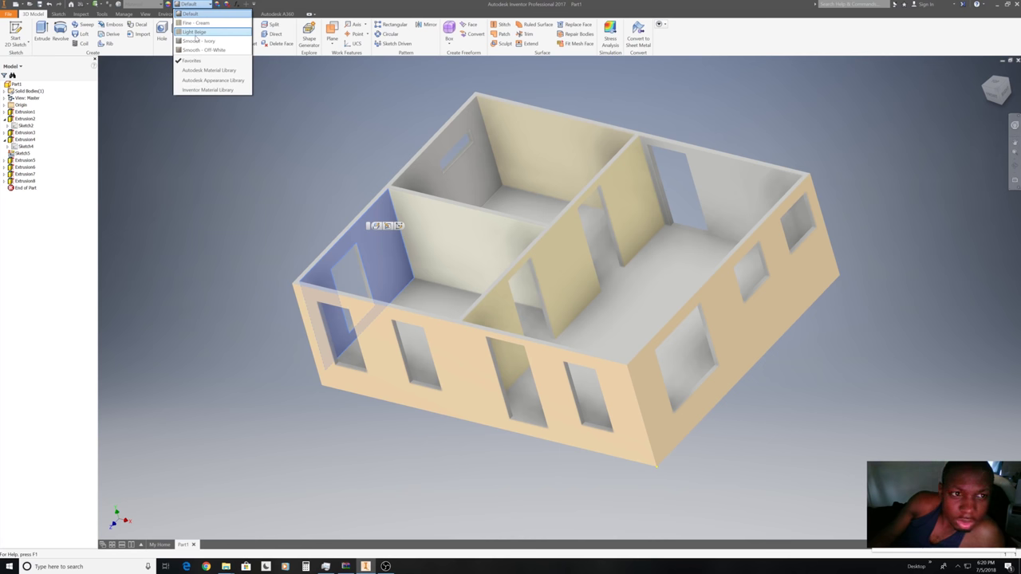
pyautogui.click(195, 35)
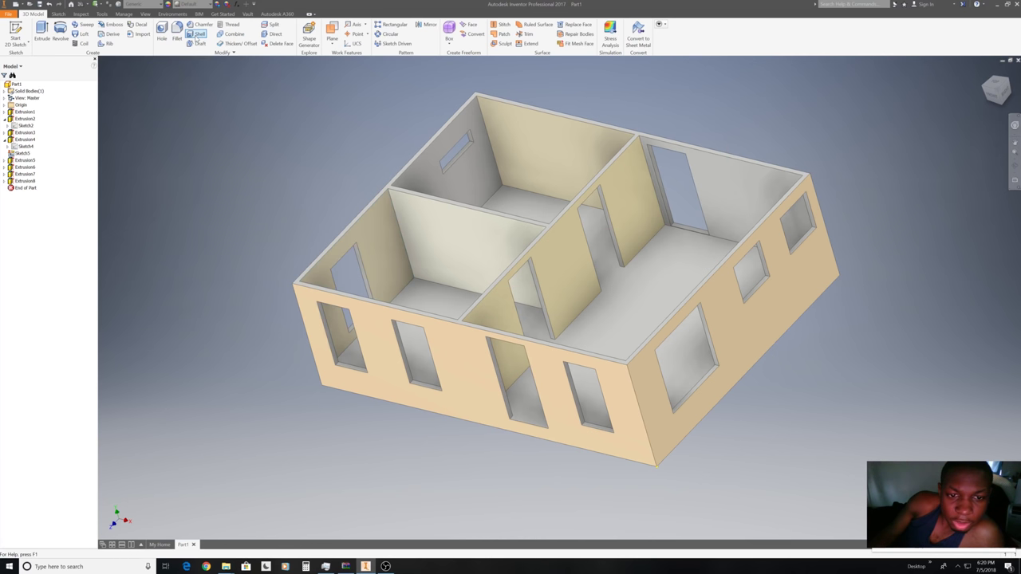
pyautogui.click(391, 244)
pyautogui.click(194, 6)
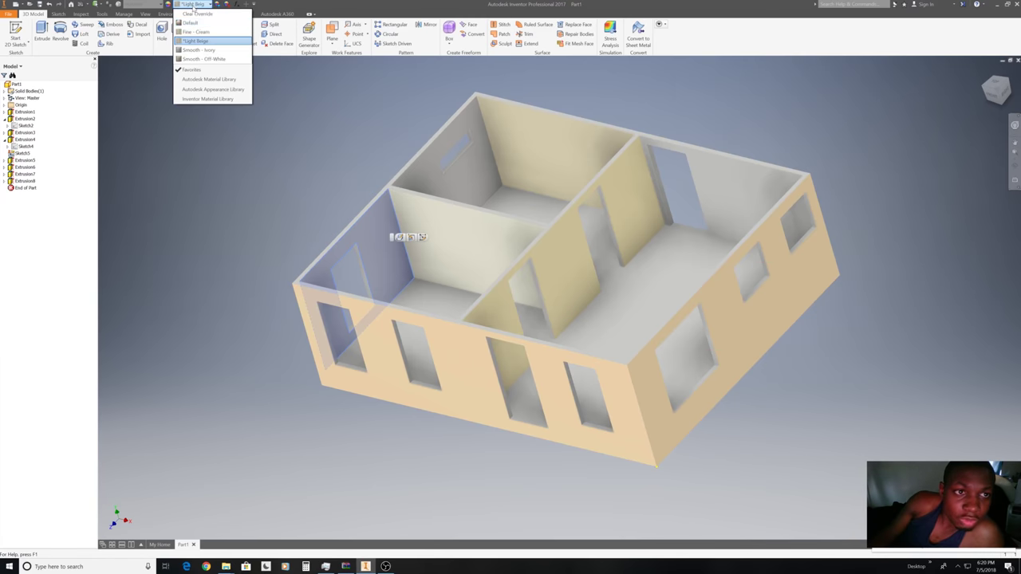
pyautogui.click(200, 50)
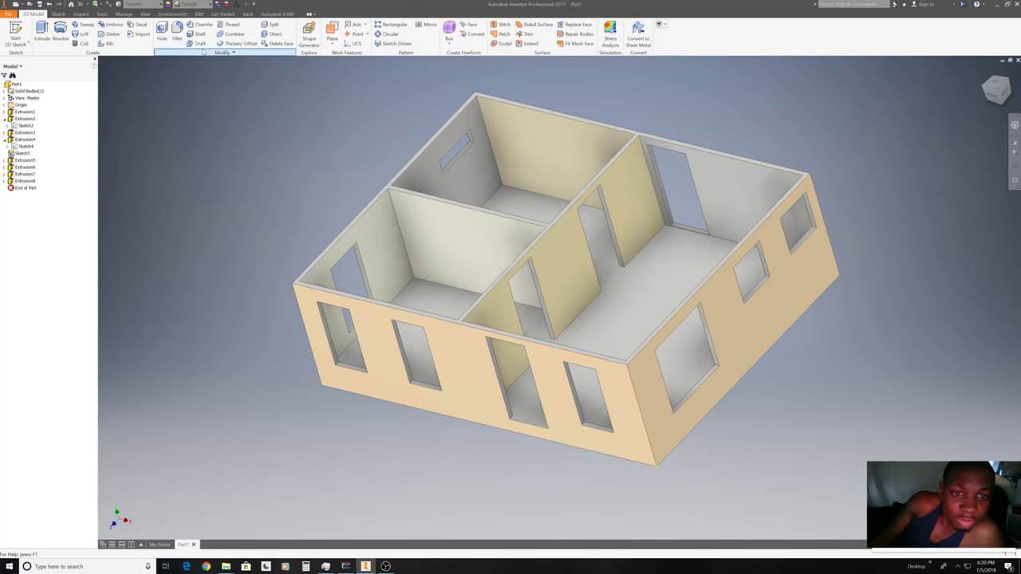
# Set the back-left wall to Fine - Cream, then change it to Light Beige.
pyautogui.click(476, 158)
pyautogui.click(192, 5)
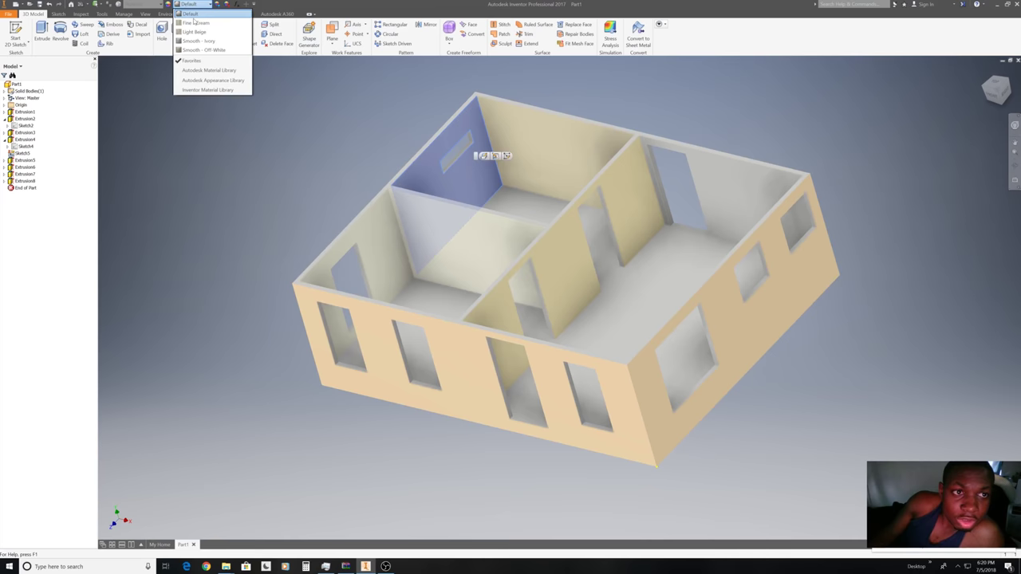
pyautogui.click(195, 23)
pyautogui.click(471, 138)
pyautogui.click(200, 4)
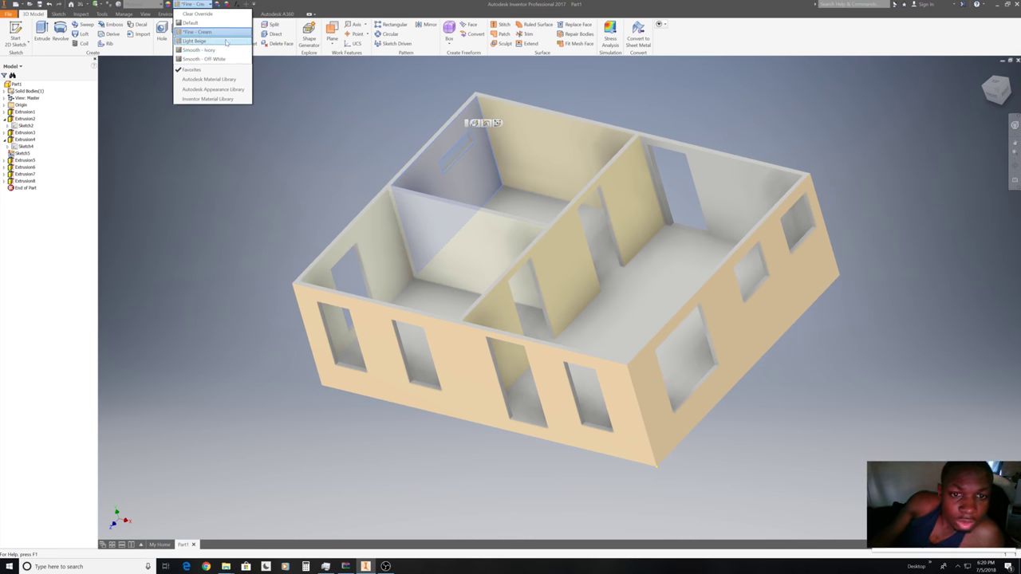
pyautogui.click(226, 42)
pyautogui.scroll(3, 473, 159)
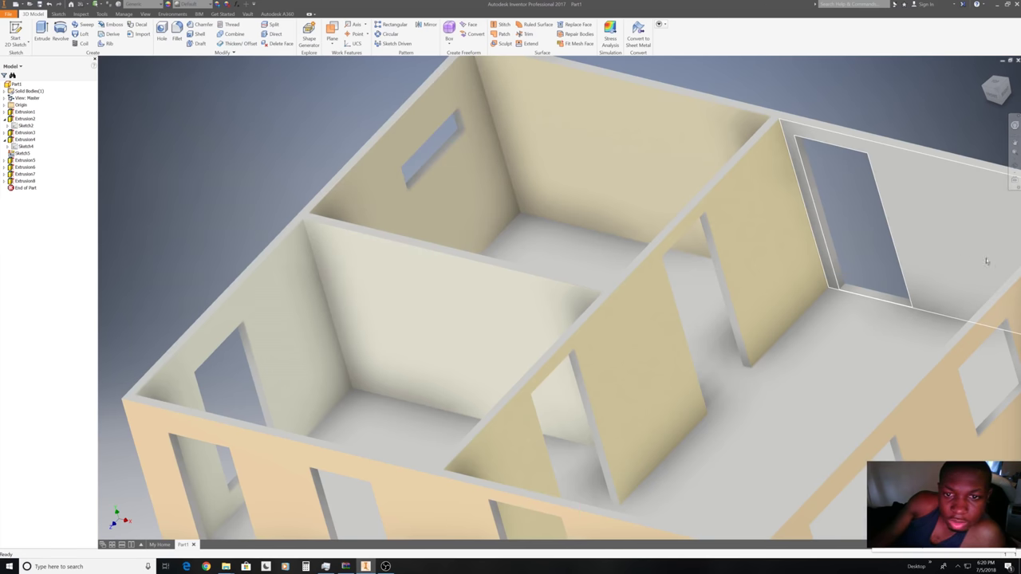
# Give the right room's back wall Smooth - Ivory, then switch it to Fine - Cream.
pyautogui.click(955, 206)
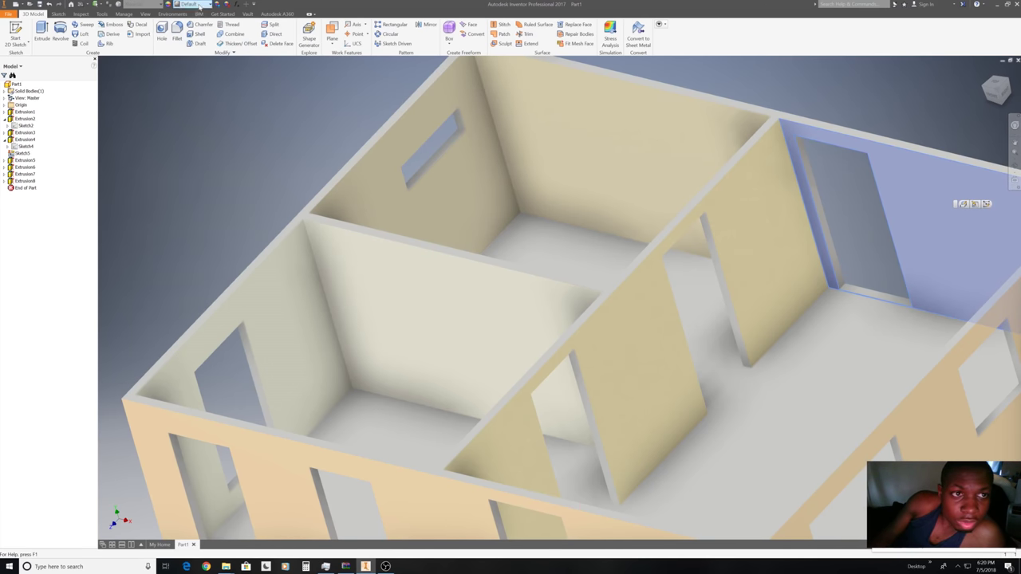
pyautogui.click(198, 5)
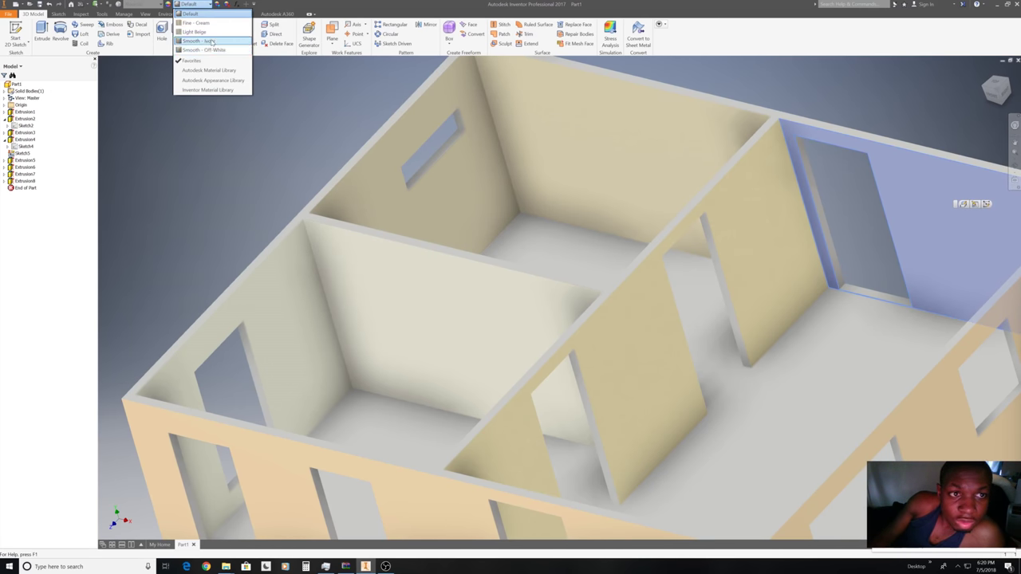
pyautogui.click(211, 42)
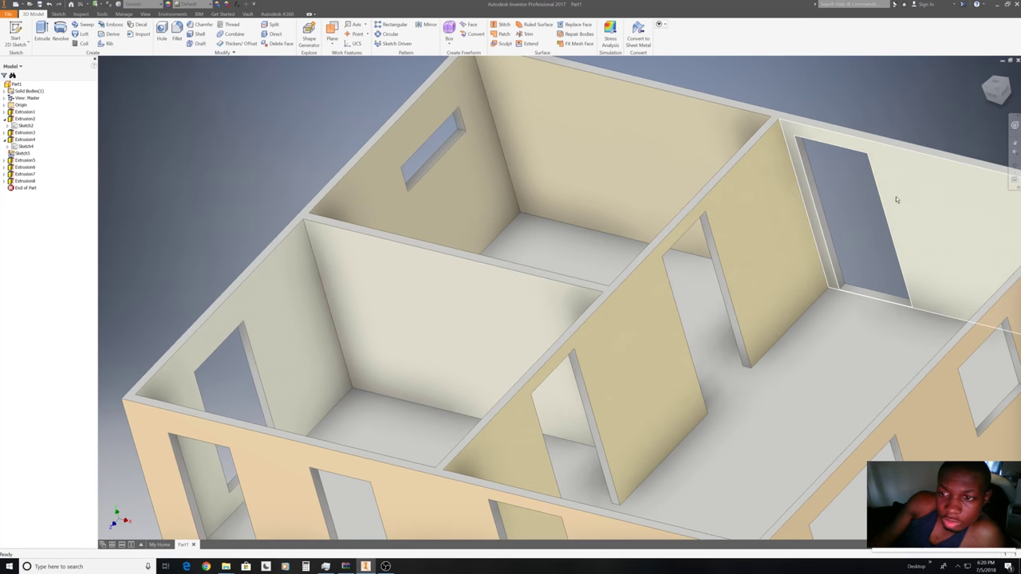
pyautogui.click(196, 4)
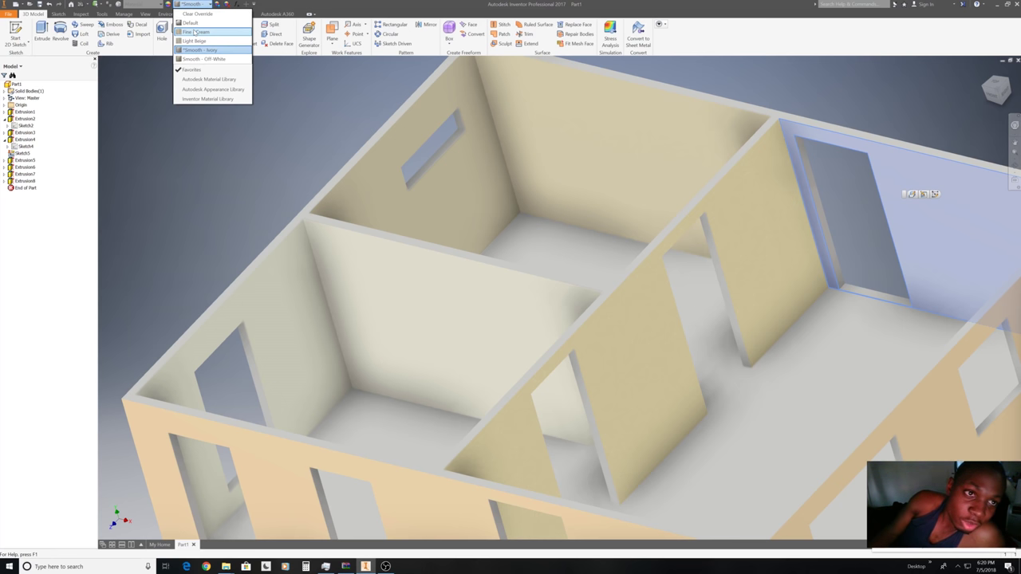
pyautogui.click(196, 32)
pyautogui.scroll(-5, 610, 268)
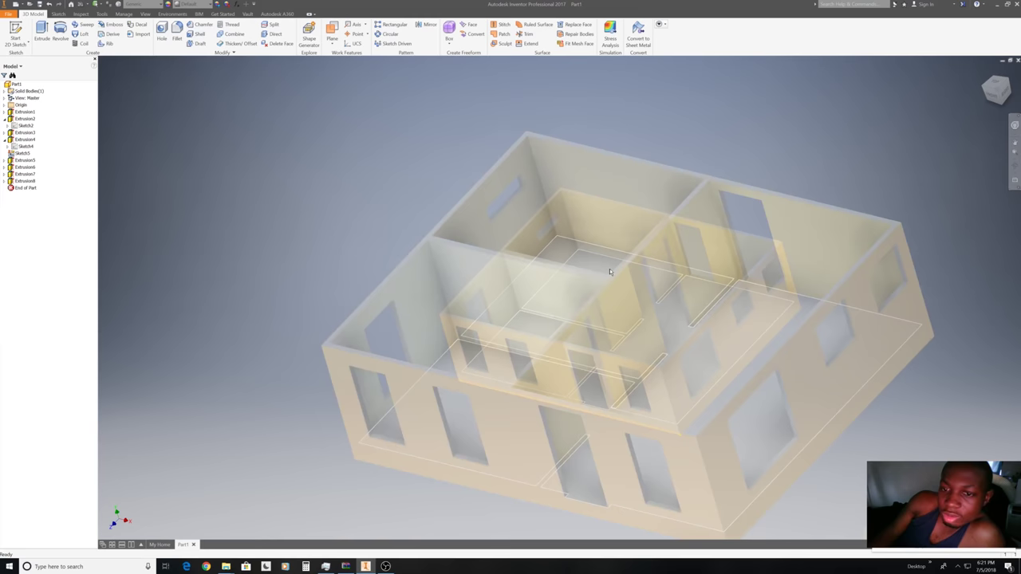
pyautogui.moveTo(996, 89)
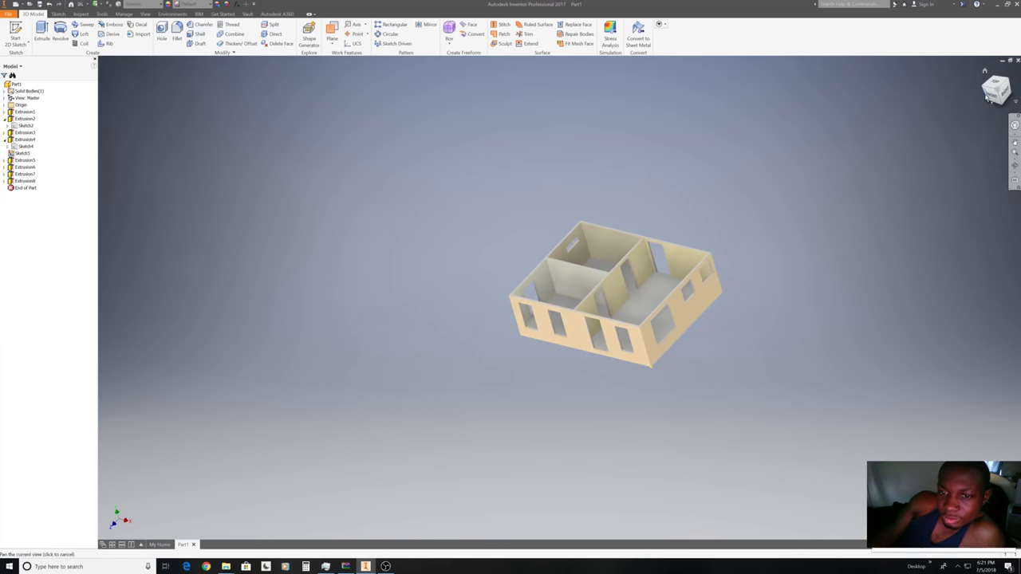
# In the front view, apply Fine - Cream to the front wall face.
pyautogui.click(990, 97)
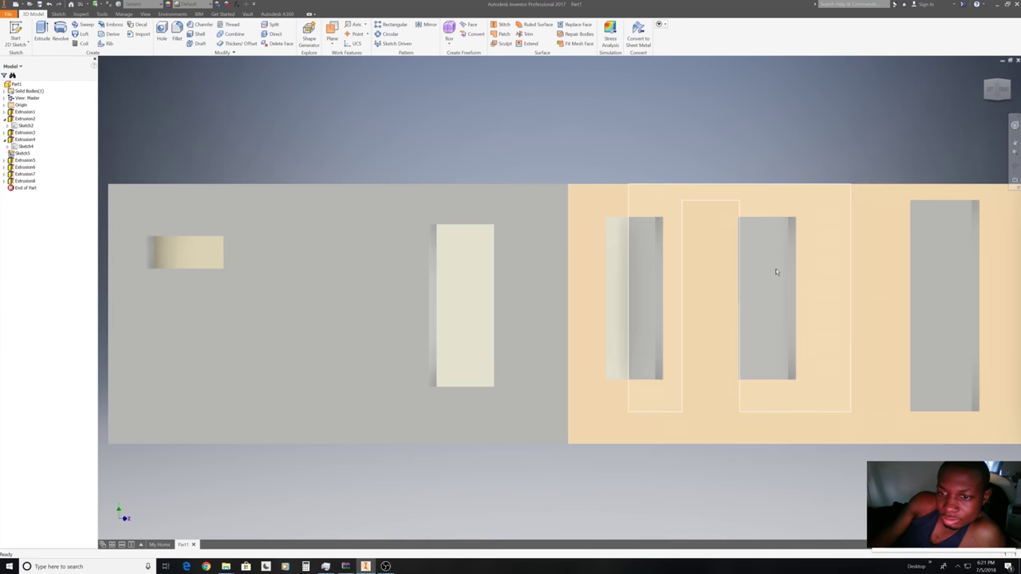
pyautogui.click(775, 272)
pyautogui.click(203, 4)
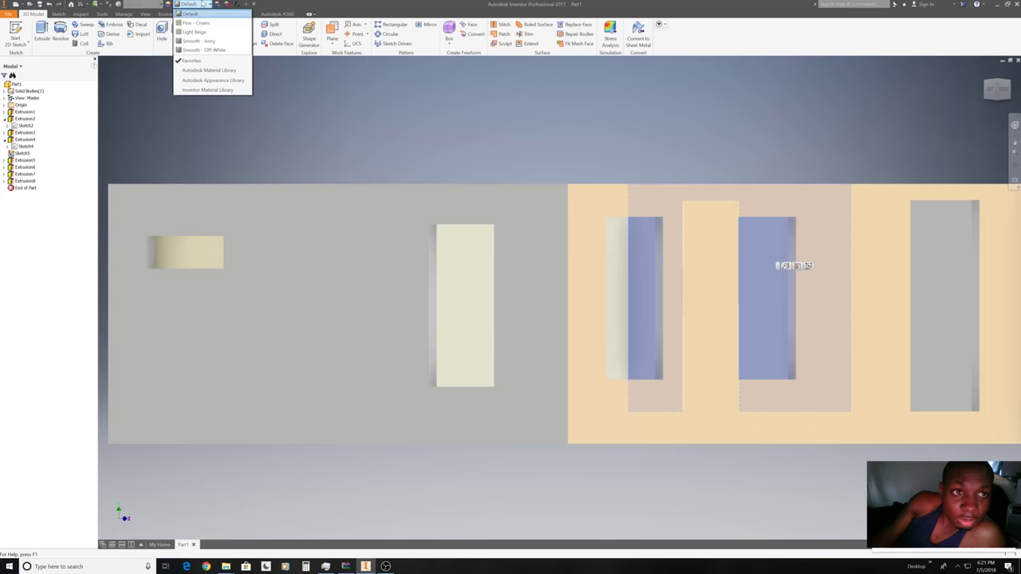
pyautogui.click(205, 24)
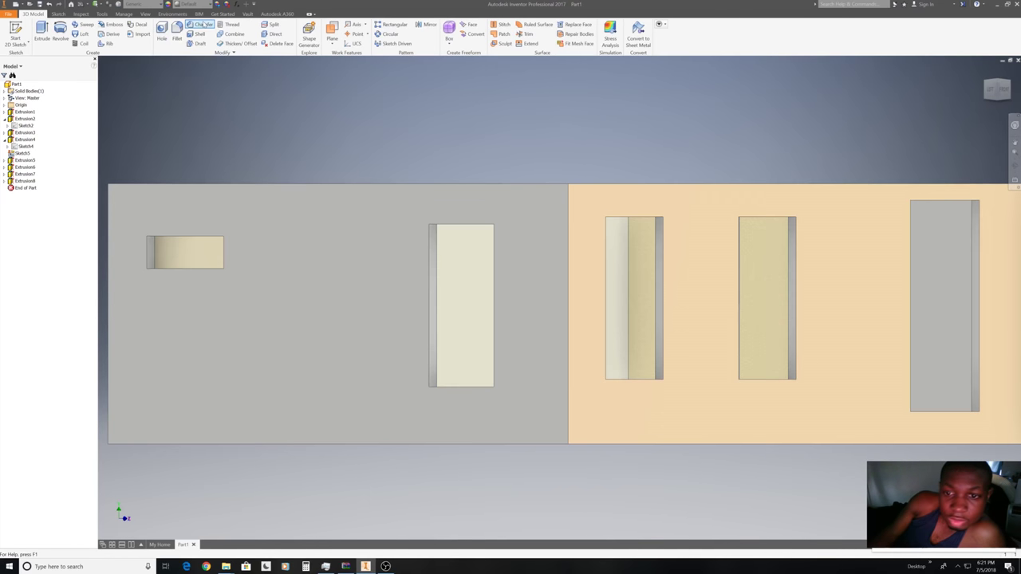
# Apply the cream finish to the window edge faces and the grey left wall section.
pyautogui.click(770, 279)
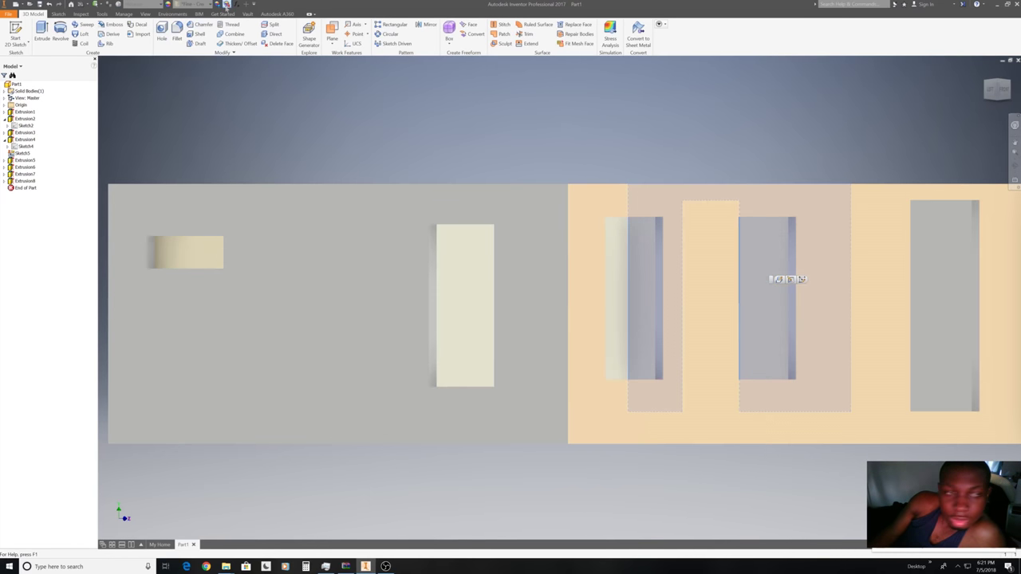
pyautogui.click(210, 4)
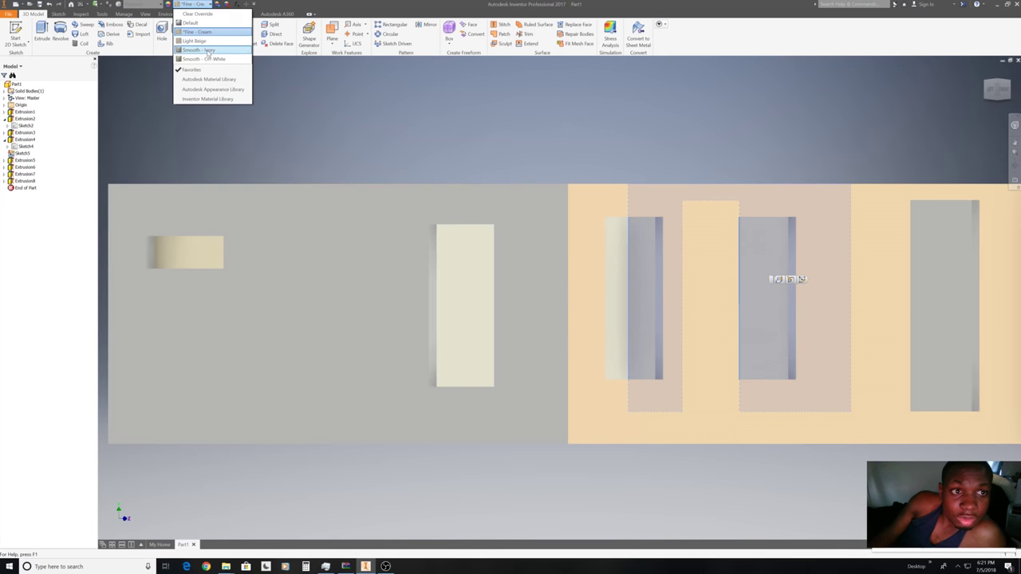
pyautogui.click(208, 52)
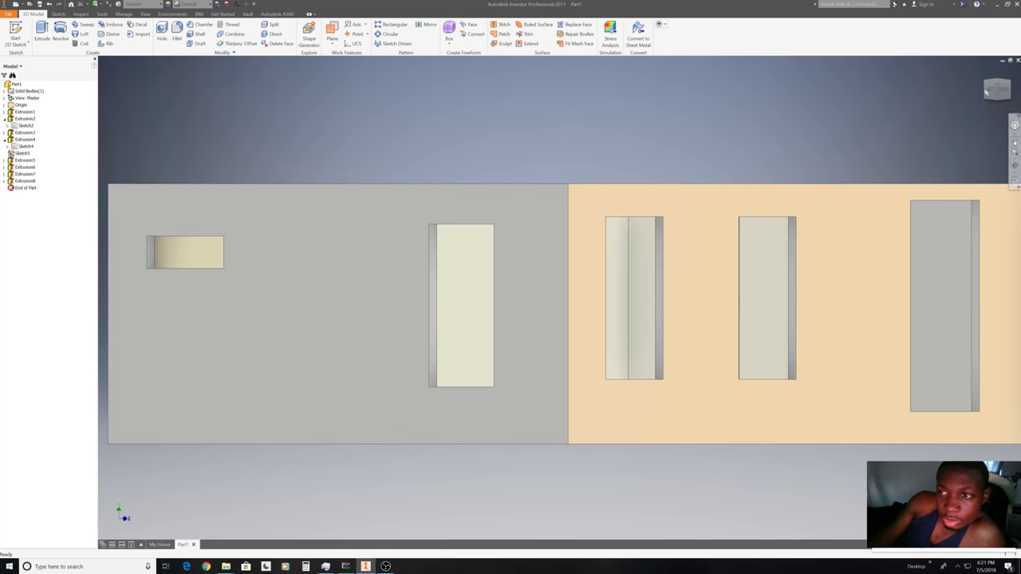
pyautogui.click(553, 273)
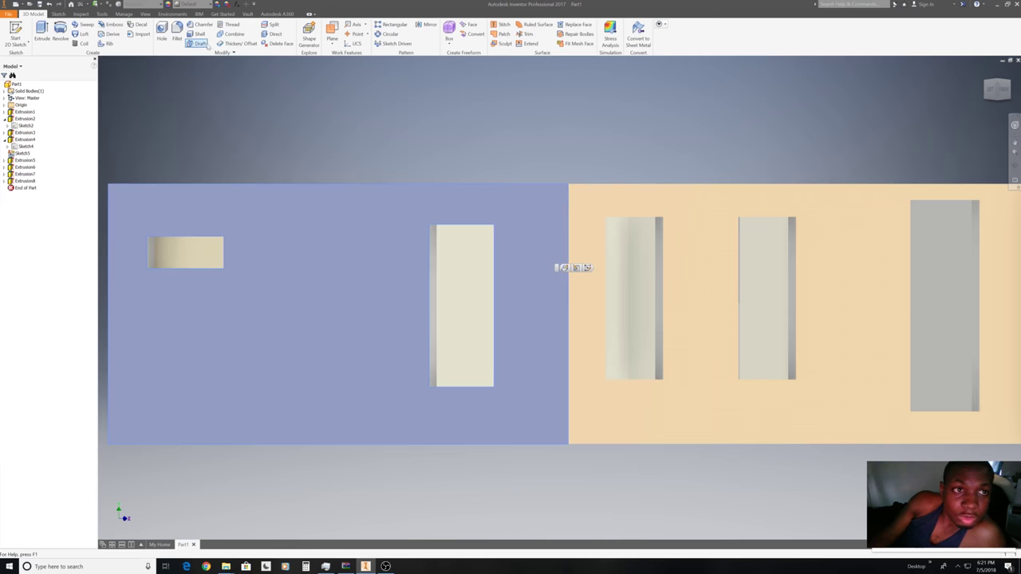
pyautogui.click(202, 4)
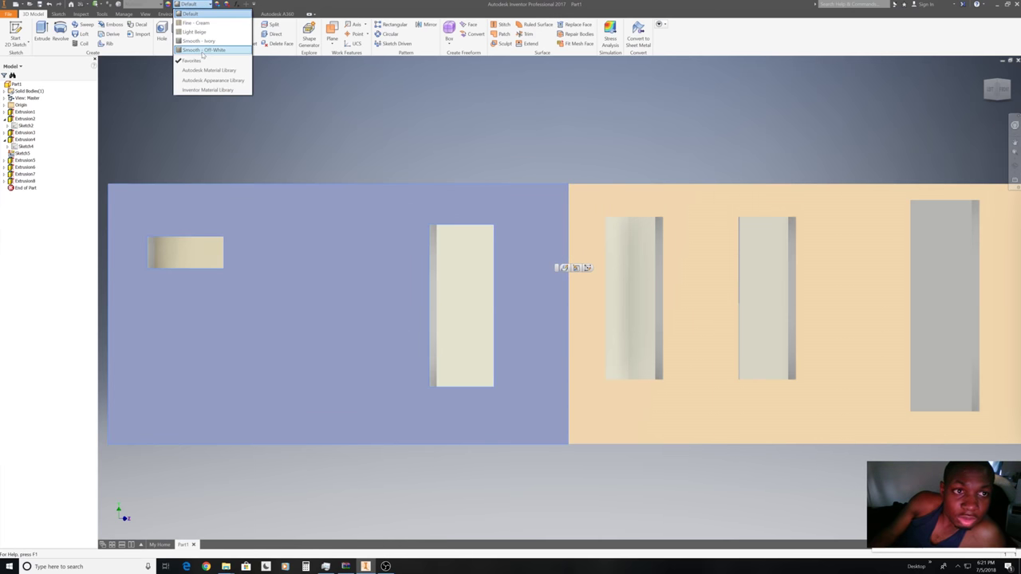
pyautogui.click(203, 50)
pyautogui.scroll(-4, 469, 162)
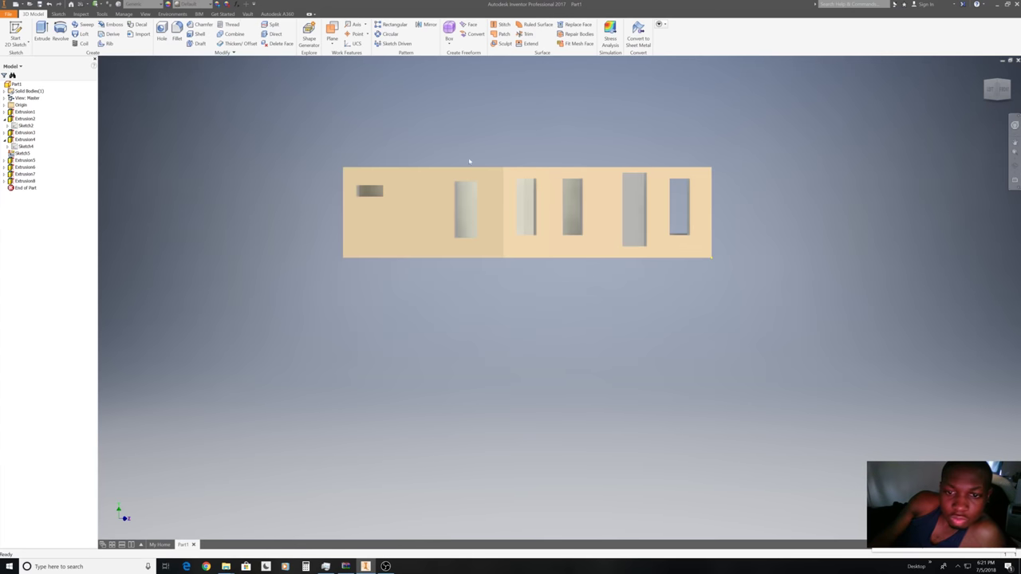
# From the Home view, give the back inner wall face the Fine - Cream finish.
pyautogui.click(989, 97)
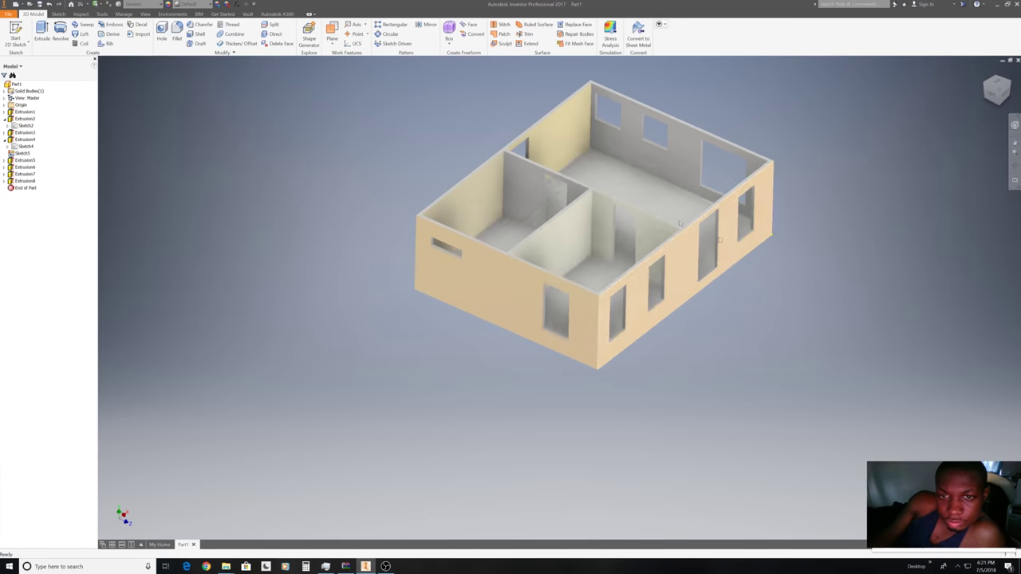
pyautogui.scroll(3, 679, 224)
pyautogui.click(674, 112)
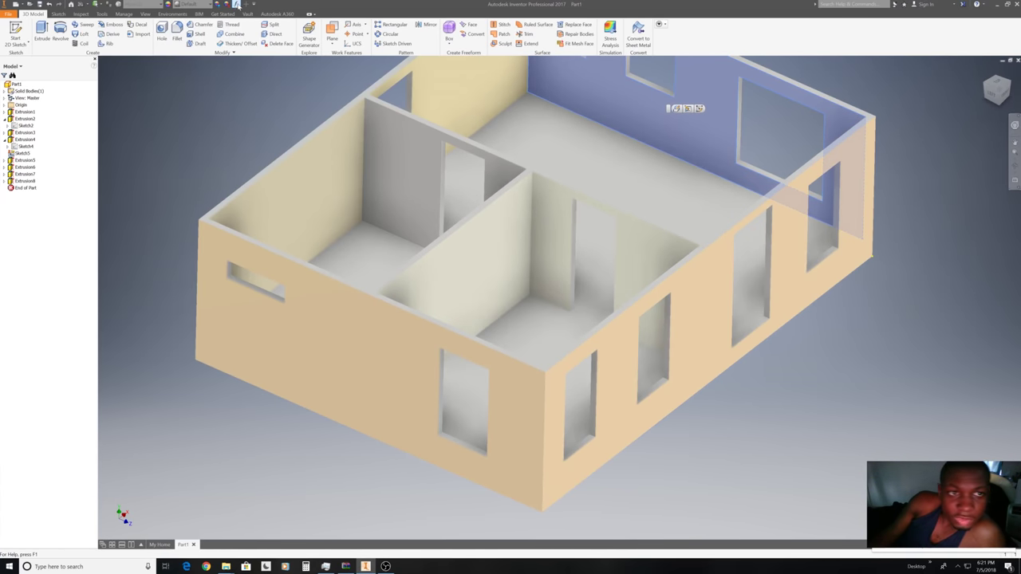
pyautogui.click(209, 8)
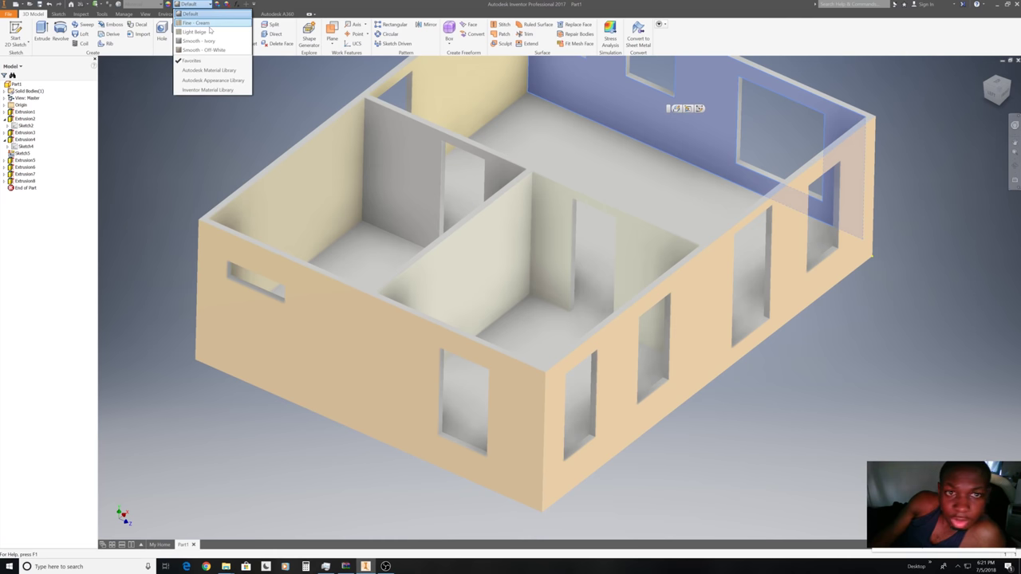
pyautogui.click(209, 31)
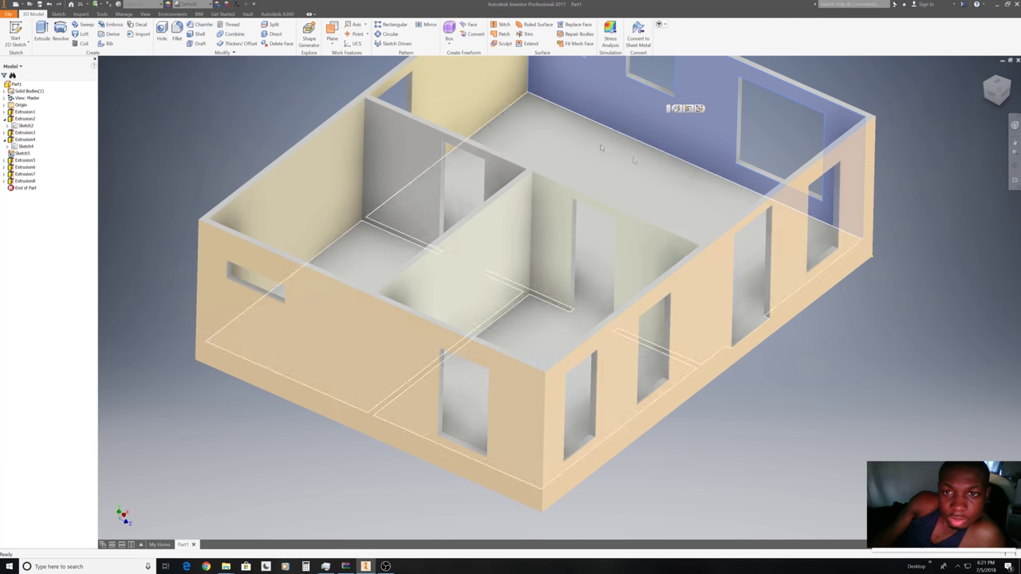
pyautogui.click(186, 6)
pyautogui.click(209, 21)
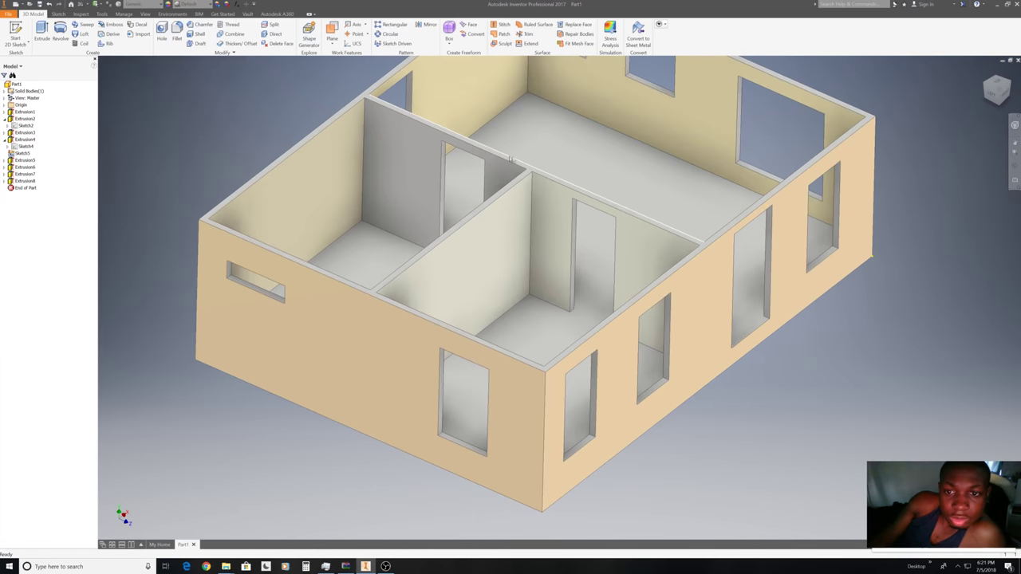
# Apply Fine - Cream to the interior partition face and another inner wall face.
pyautogui.click(415, 142)
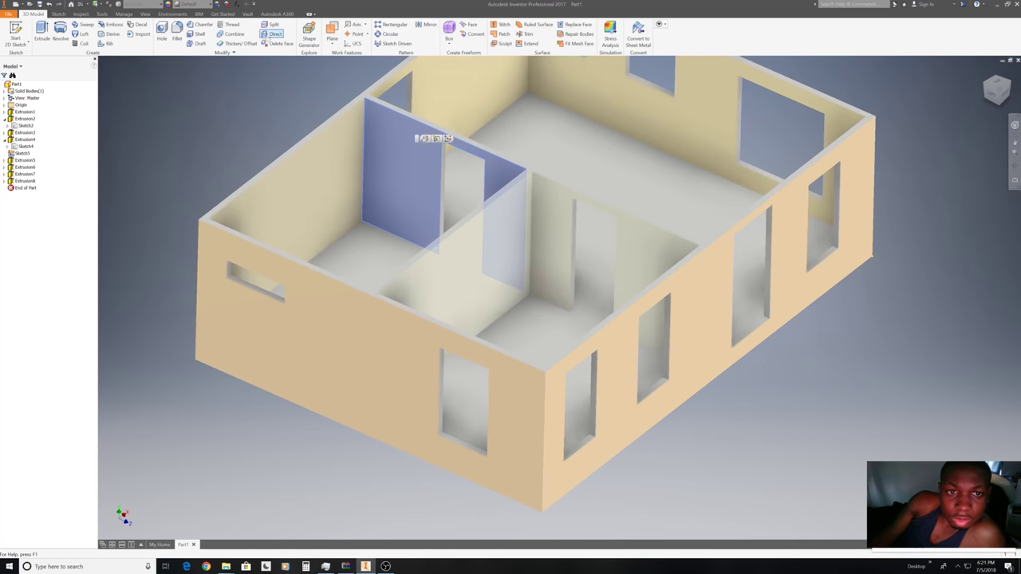
pyautogui.click(191, 5)
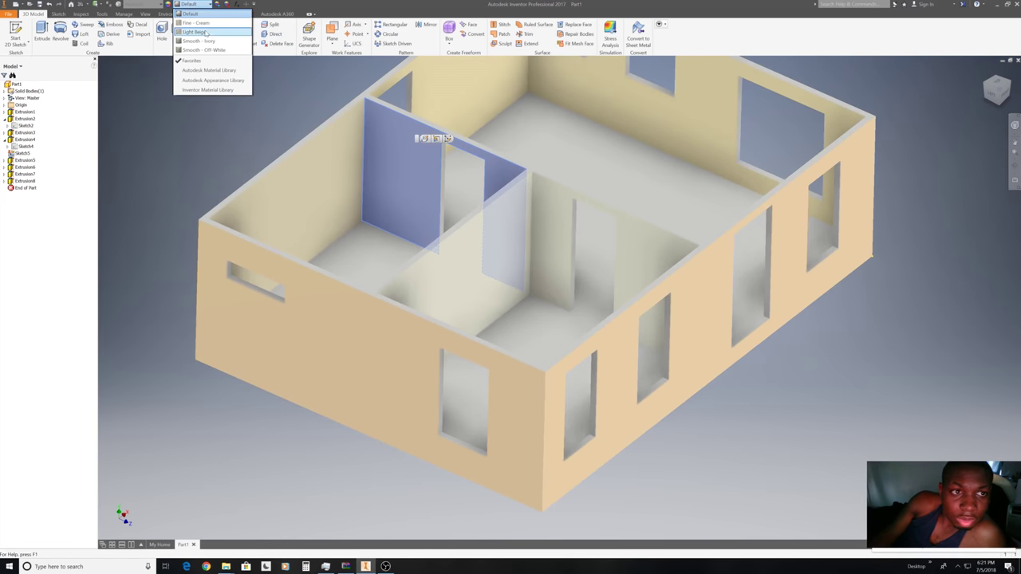
pyautogui.click(212, 23)
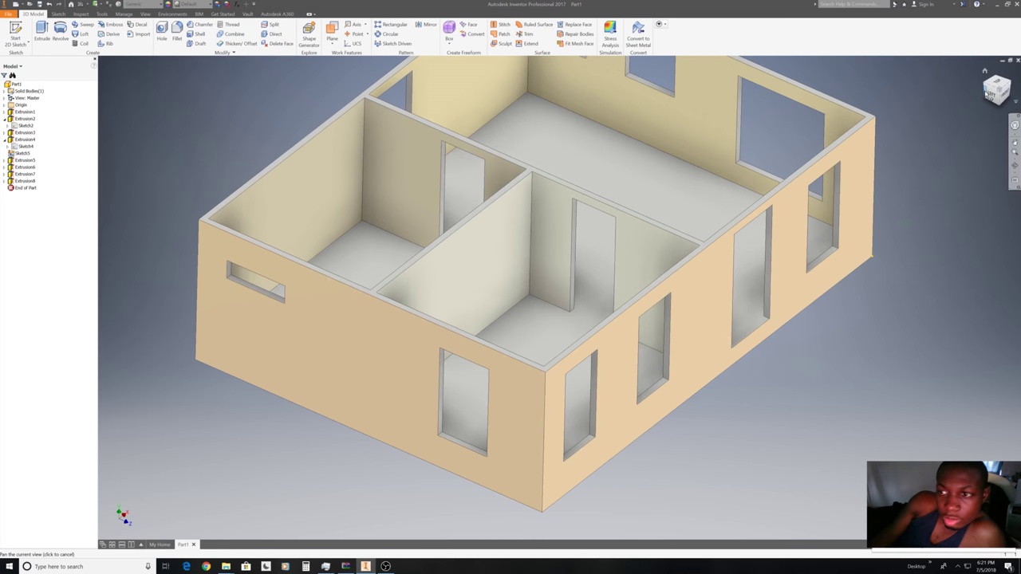
pyautogui.click(1006, 93)
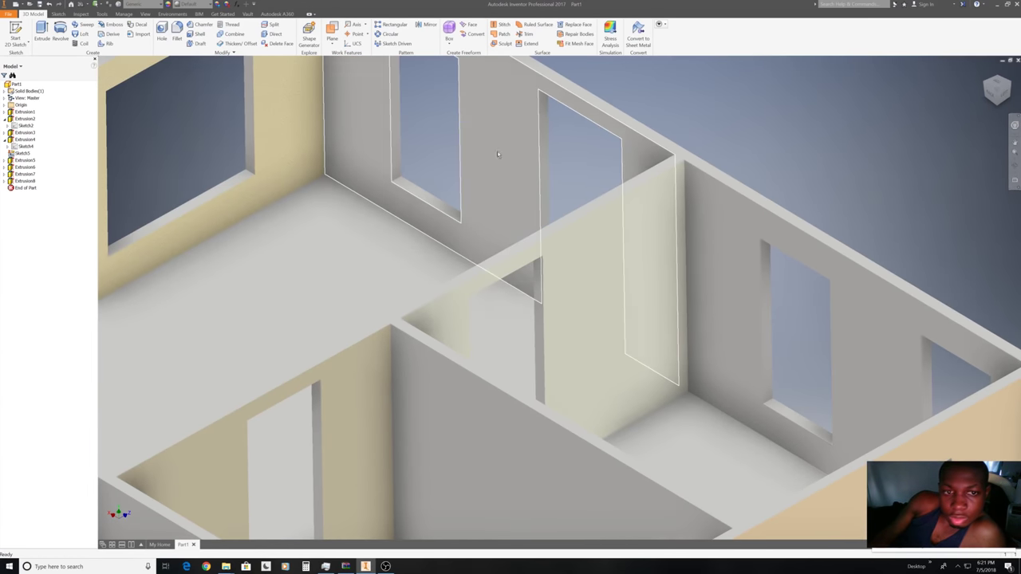
pyautogui.click(498, 154)
pyautogui.click(191, 4)
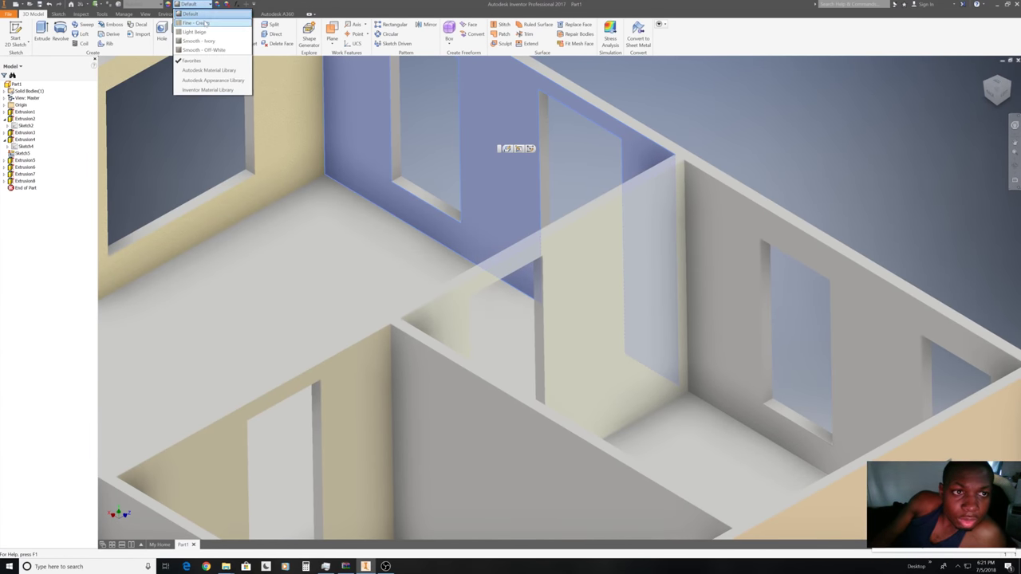
pyautogui.click(205, 25)
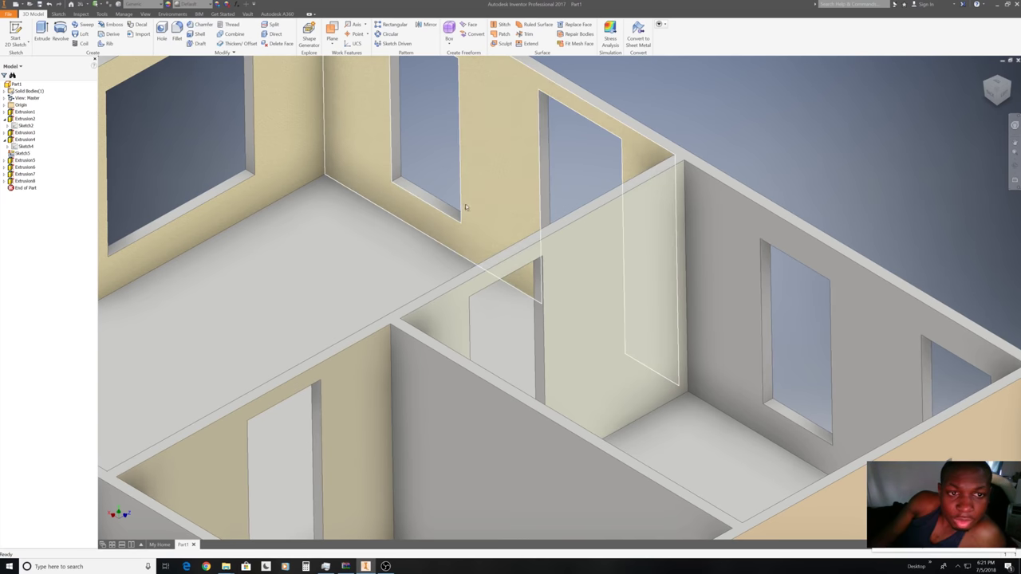
# Give the right wall's inner face Smooth - Ivory and the partition wall a beige finish.
pyautogui.click(284, 153)
pyautogui.scroll(-5, 284, 153)
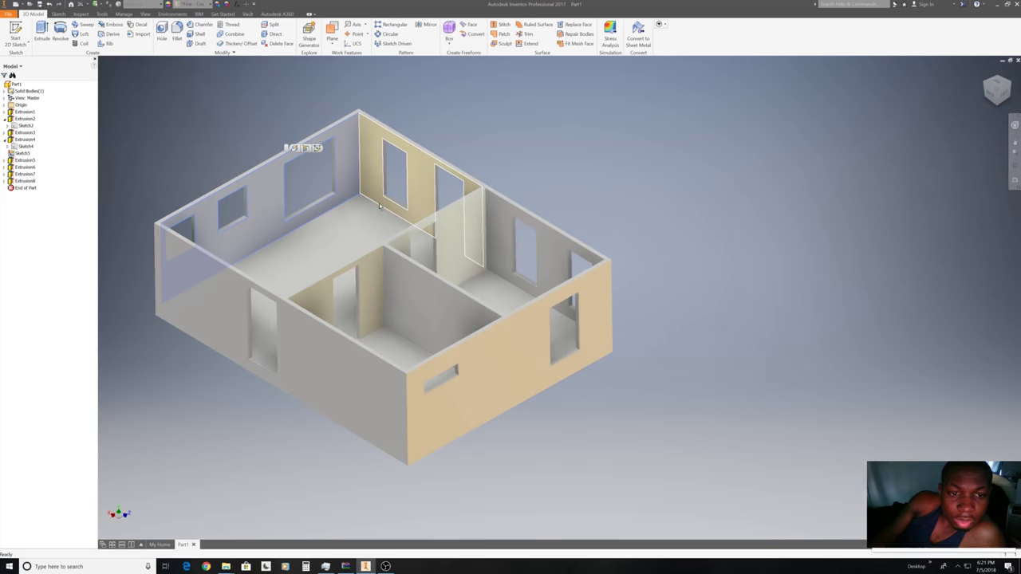
pyautogui.click(372, 267)
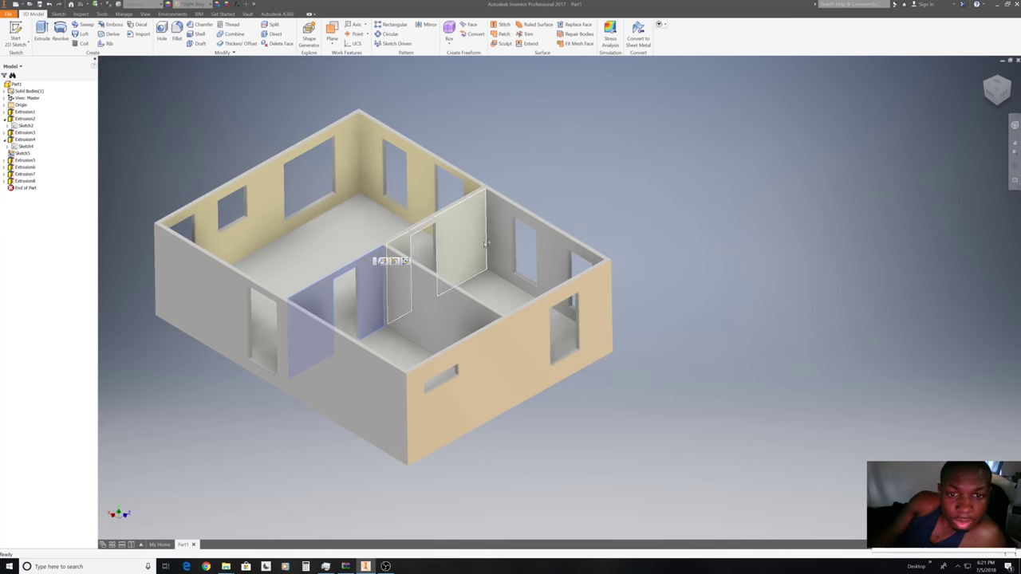
pyautogui.click(496, 237)
pyautogui.click(191, 4)
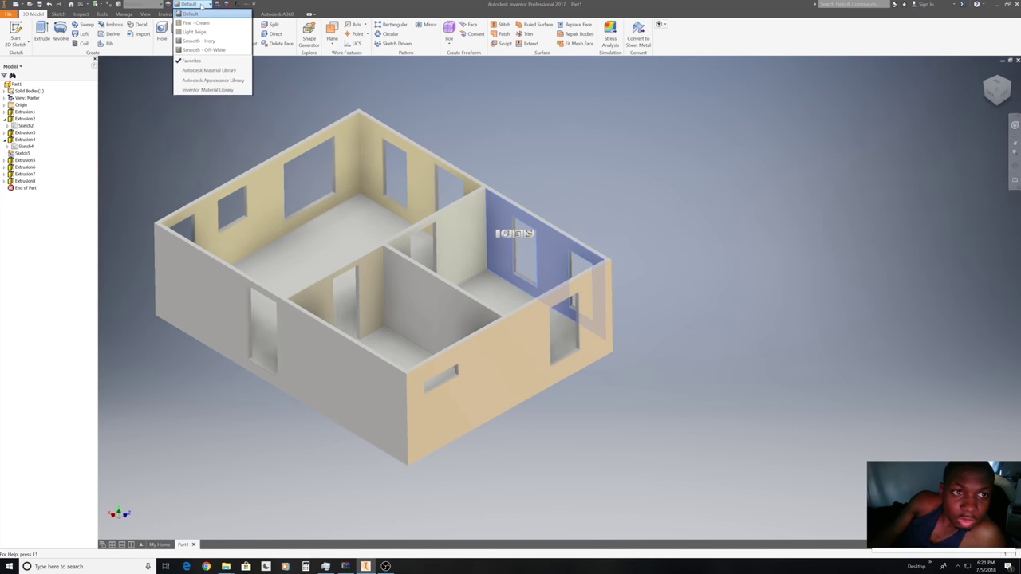
pyautogui.click(201, 41)
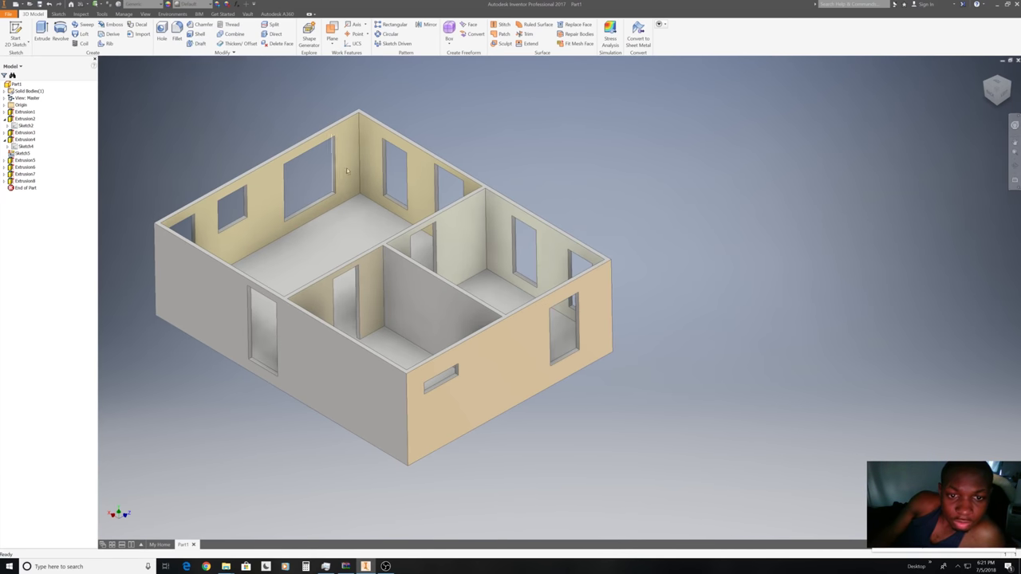
pyautogui.click(425, 297)
pyautogui.click(191, 4)
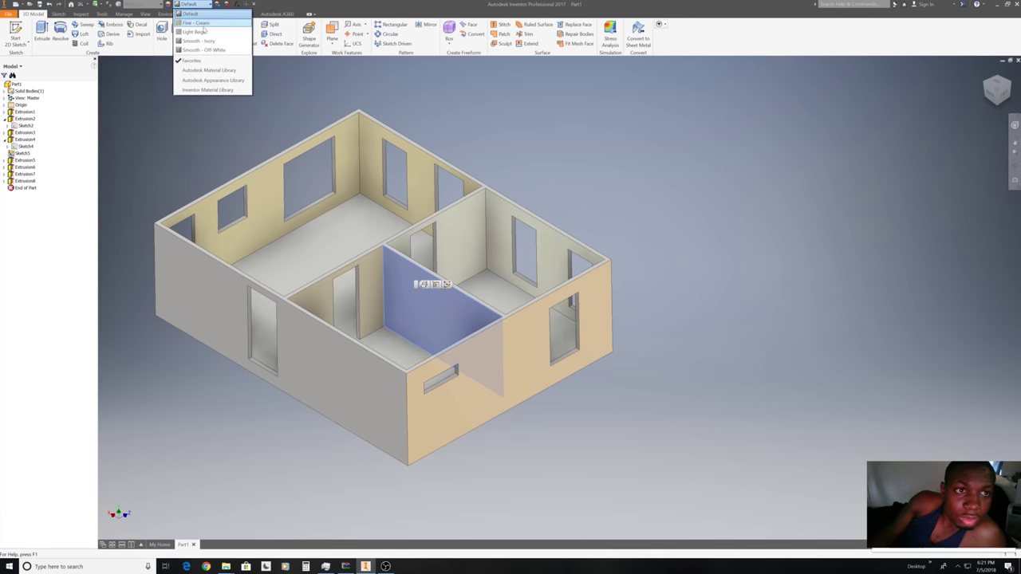
pyautogui.click(199, 31)
# Orbit the house and check its front and front-right views of the outer walls.
pyautogui.moveTo(996, 90)
pyautogui.keyDown('shift'); pyautogui.moveTo(442, 321); pyautogui.dragTo(444, 319, button='middle'); pyautogui.keyUp('shift')
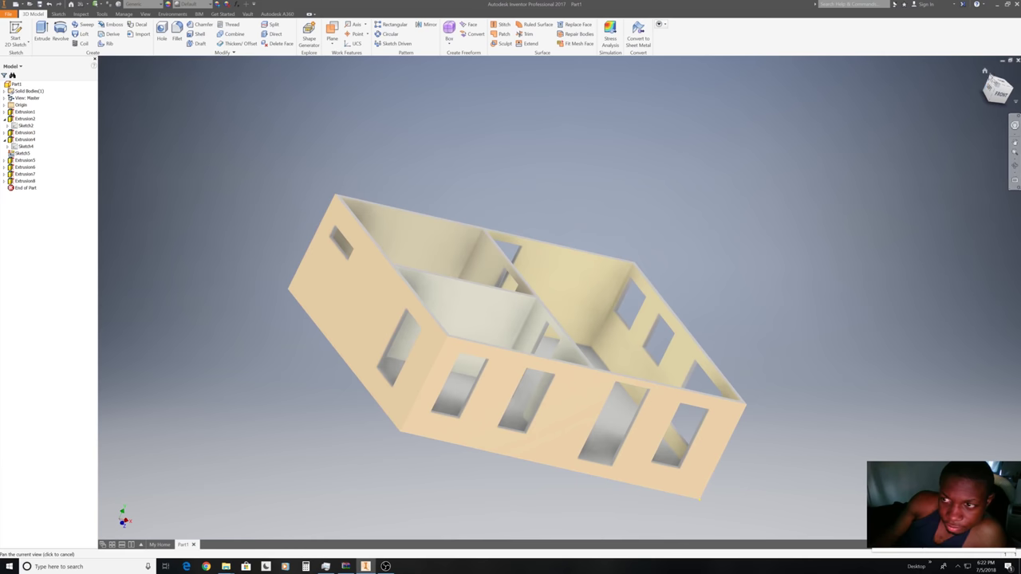
pyautogui.click(1000, 97)
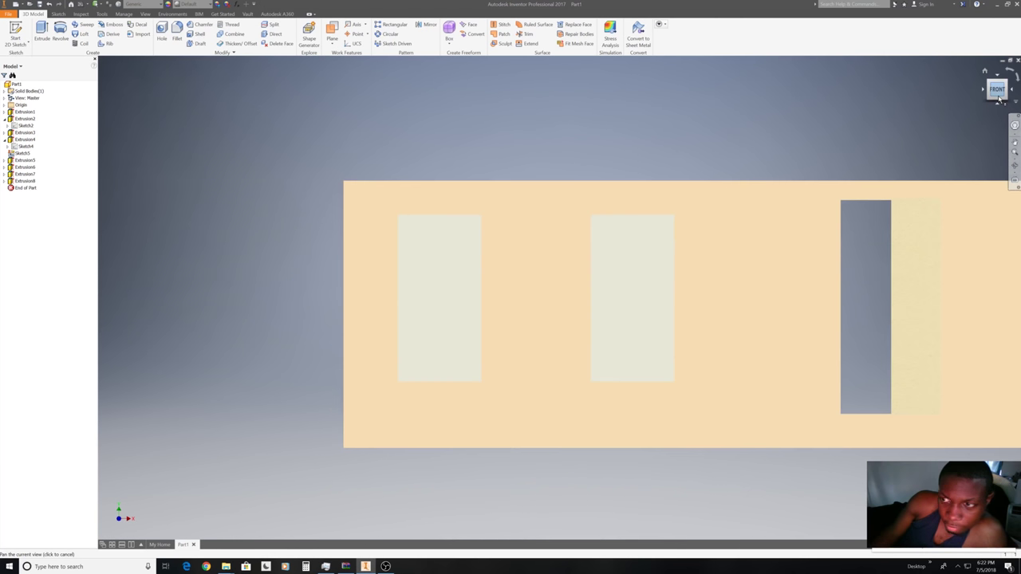
pyautogui.click(1000, 98)
pyautogui.keyDown('shift'); pyautogui.moveTo(560, 298); pyautogui.dragTo(559, 297, button='middle'); pyautogui.keyUp('shift')
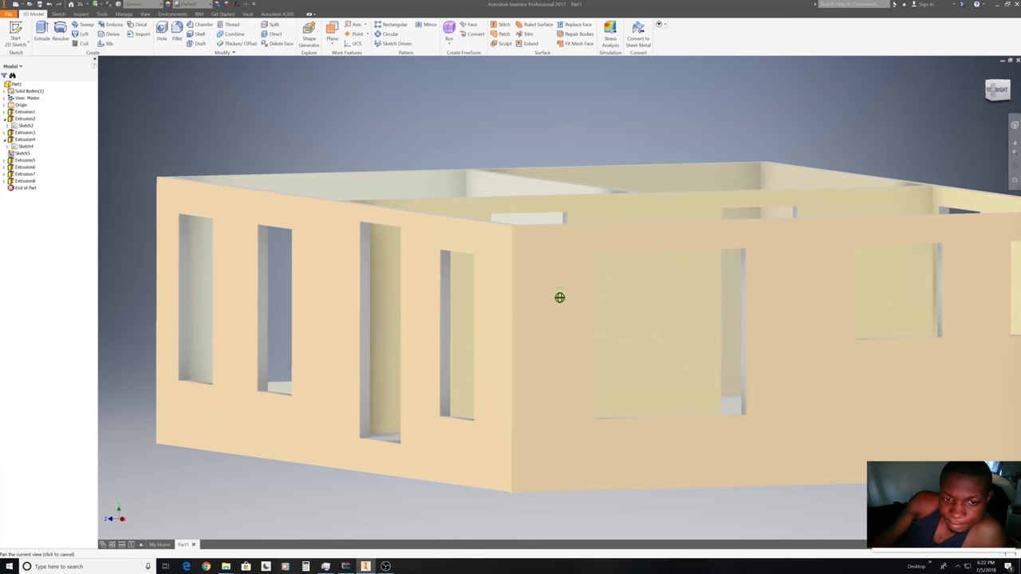
# Finish the empty sketch started on the outer wall face.
pyautogui.rightClick(451, 476)
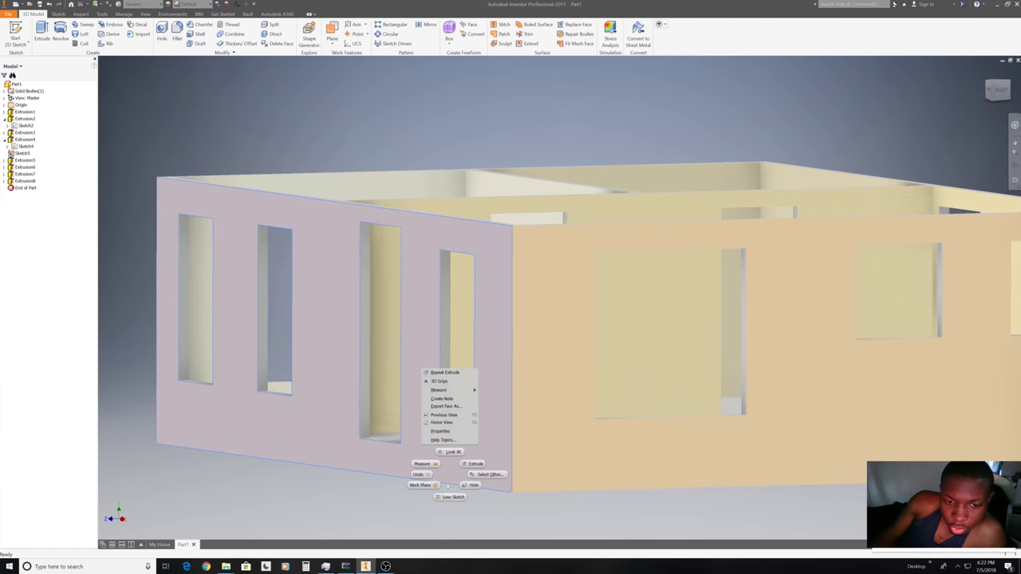
pyautogui.click(445, 497)
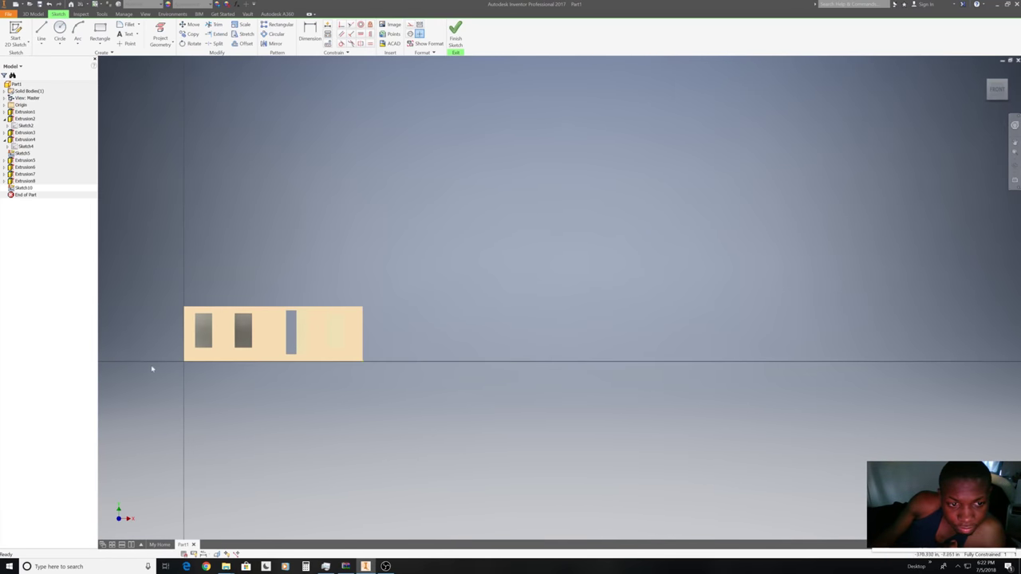
pyautogui.moveTo(152, 369); pyautogui.dragTo(312, 341, button='middle')
pyautogui.click(987, 78)
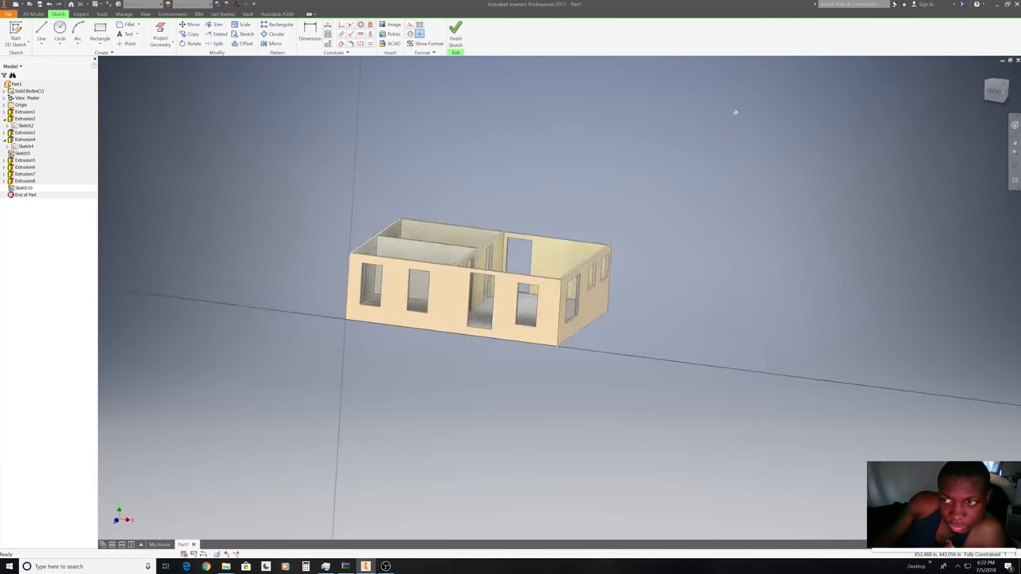
pyautogui.rightClick(722, 113)
pyautogui.press('Escape')
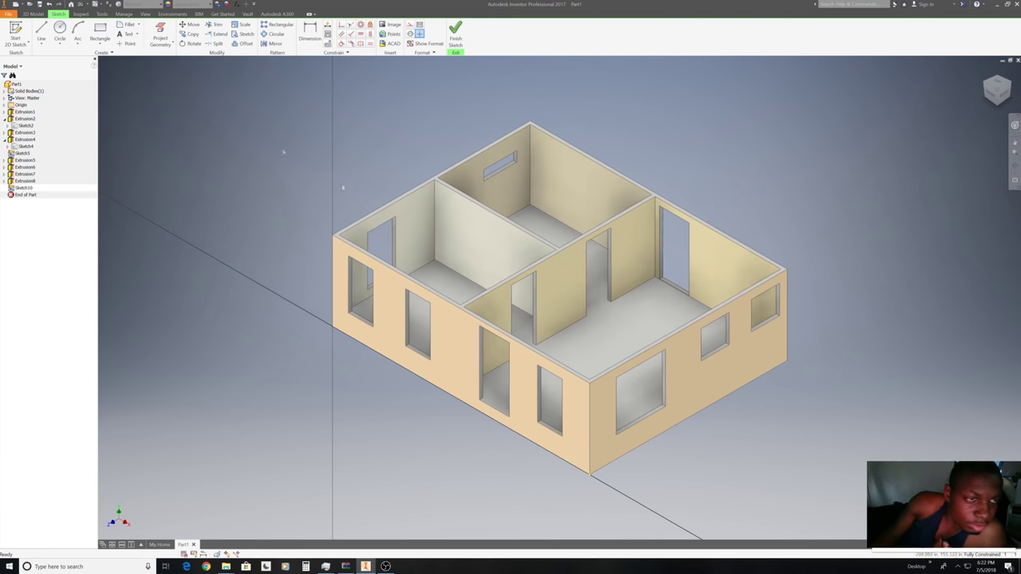
pyautogui.rightClick(470, 72)
pyautogui.click(442, 74)
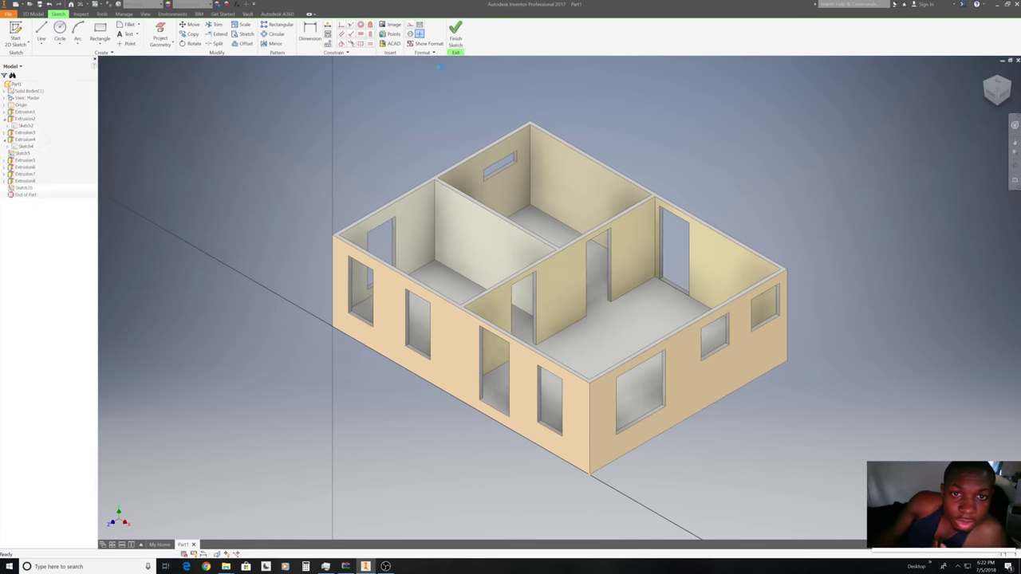
# Start a new sketch on the front wall and project its edges and window outlines.
pyautogui.scroll(-5, 412, 119)
pyautogui.scroll(3, 413, 120)
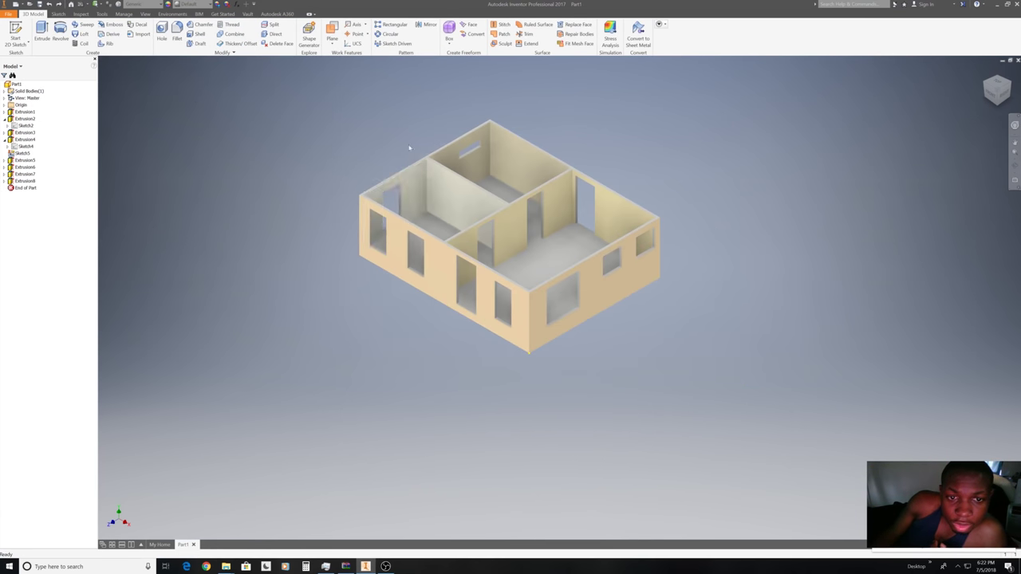
pyautogui.rightClick(448, 253)
pyautogui.click(441, 277)
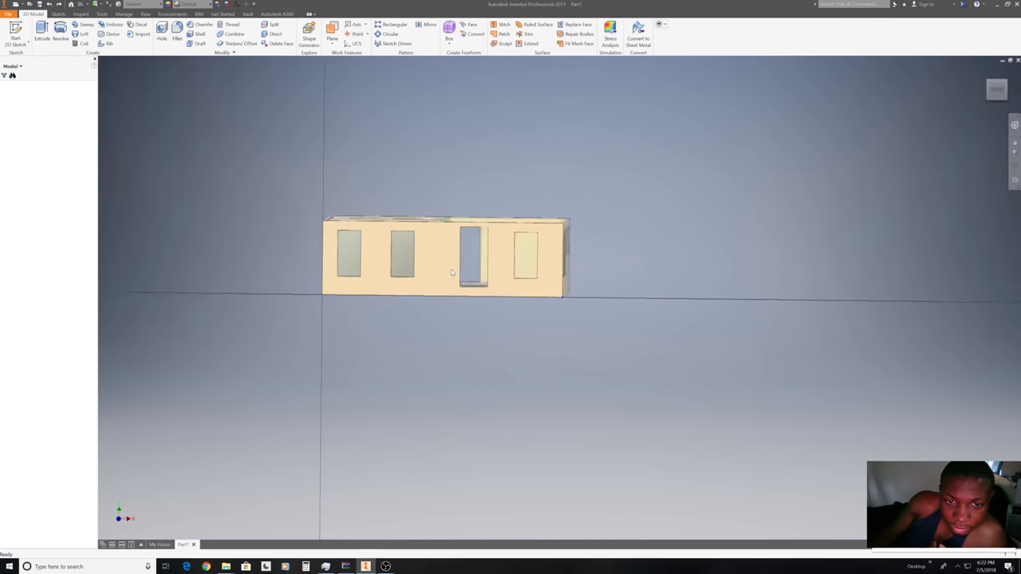
pyautogui.rightClick(453, 274)
pyautogui.click(466, 279)
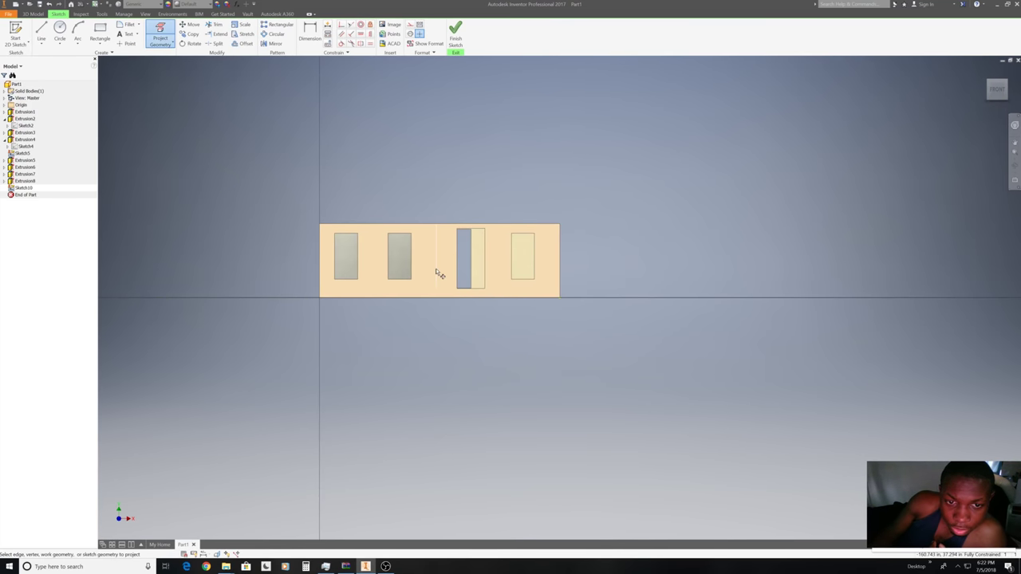
pyautogui.click(448, 237)
pyautogui.rightClick(606, 214)
pyautogui.click(612, 190)
# Return to the 3D home view and finish the front wall sketch.
pyautogui.click(990, 80)
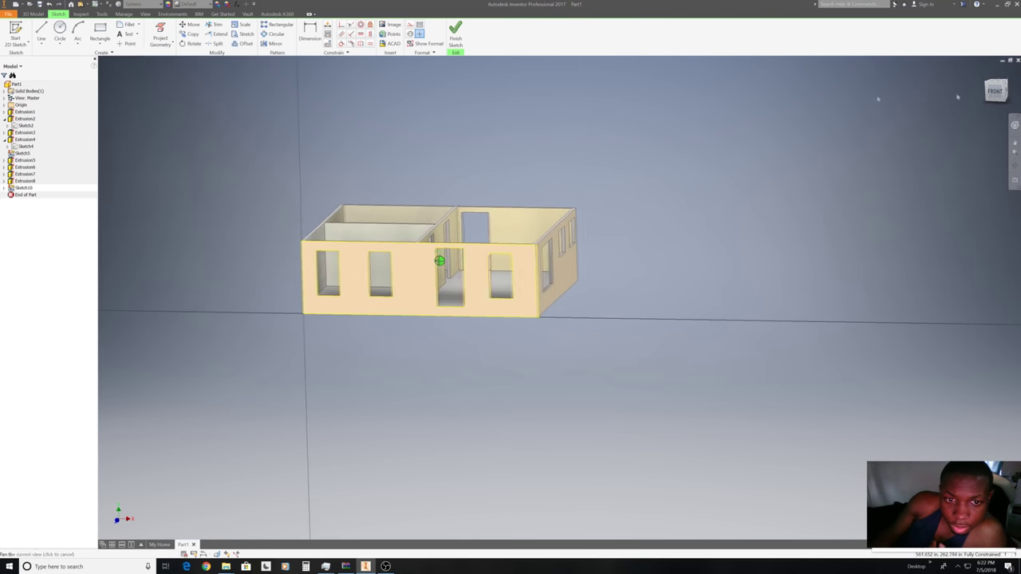
pyautogui.click(448, 37)
pyautogui.scroll(3, 411, 284)
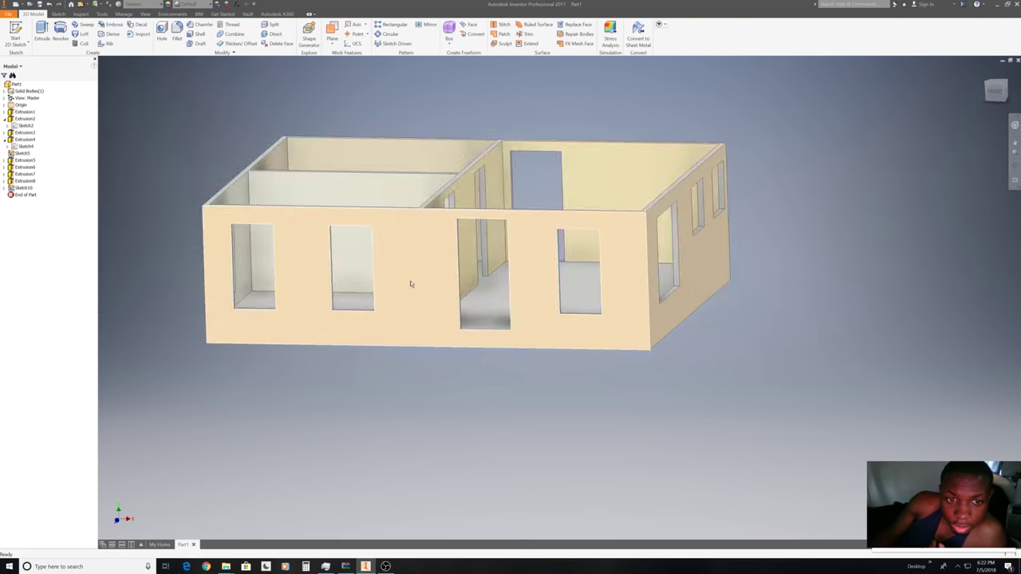
pyautogui.scroll(3, 411, 284)
pyautogui.scroll(-2, 411, 284)
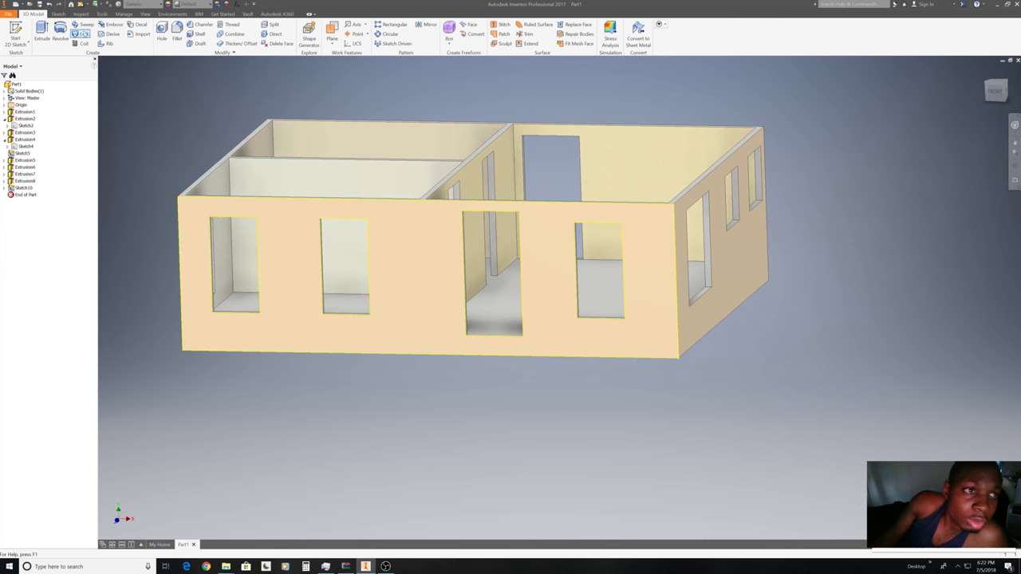
pyautogui.click(41, 32)
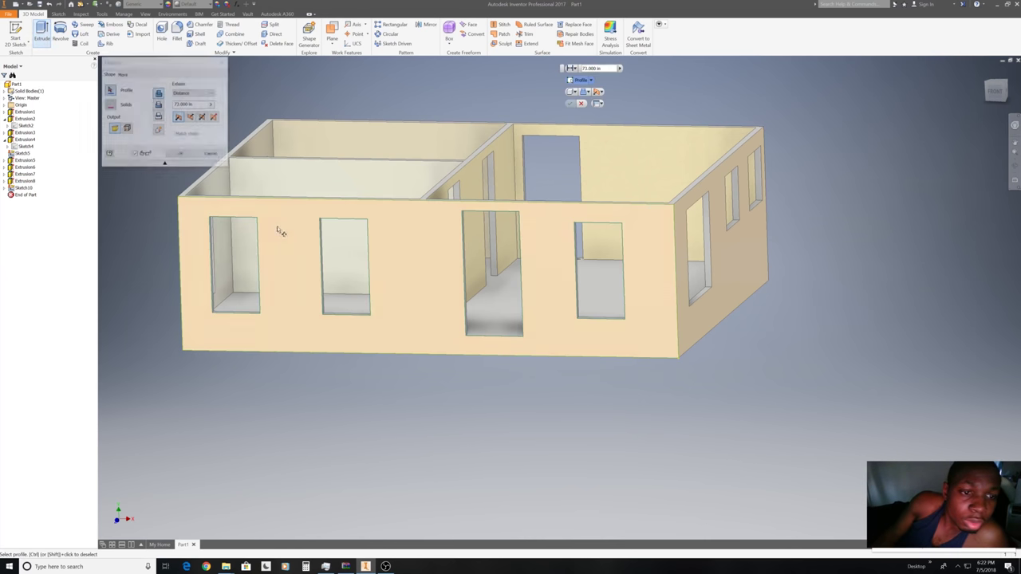
pyautogui.click(332, 247)
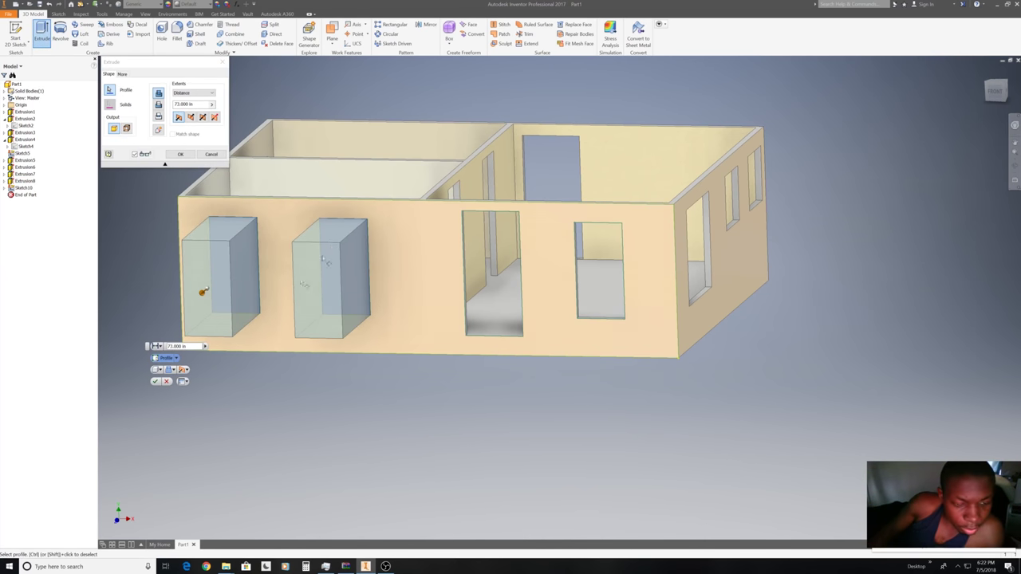
pyautogui.click(177, 346)
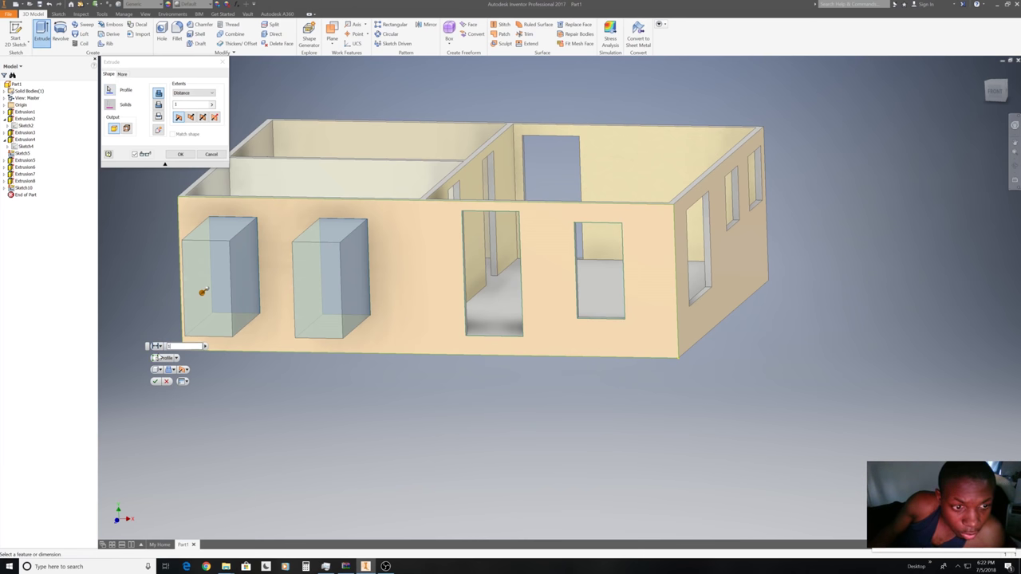
pyautogui.write('1')
pyautogui.scroll(-2, 362, 257)
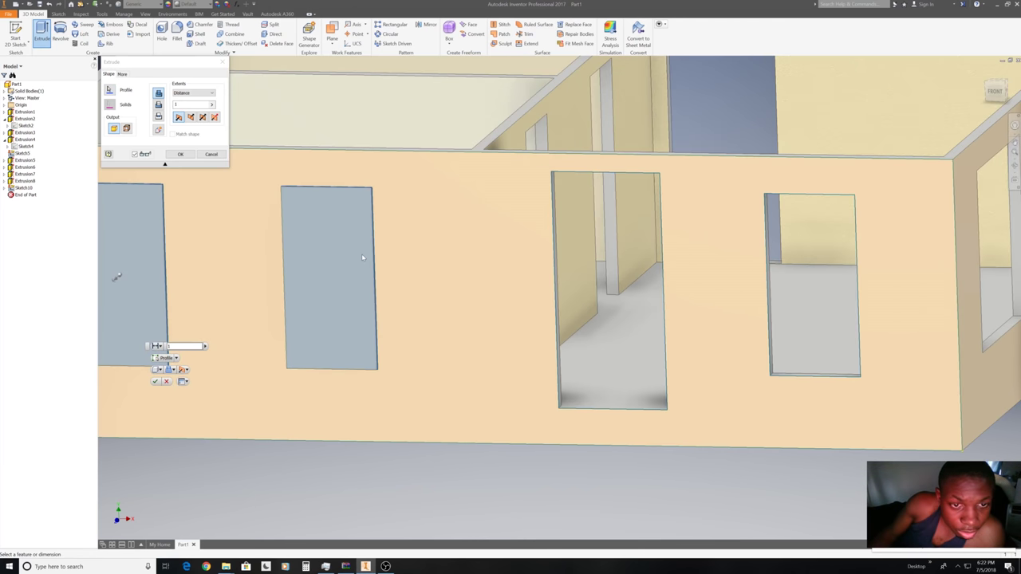
pyautogui.click(172, 369)
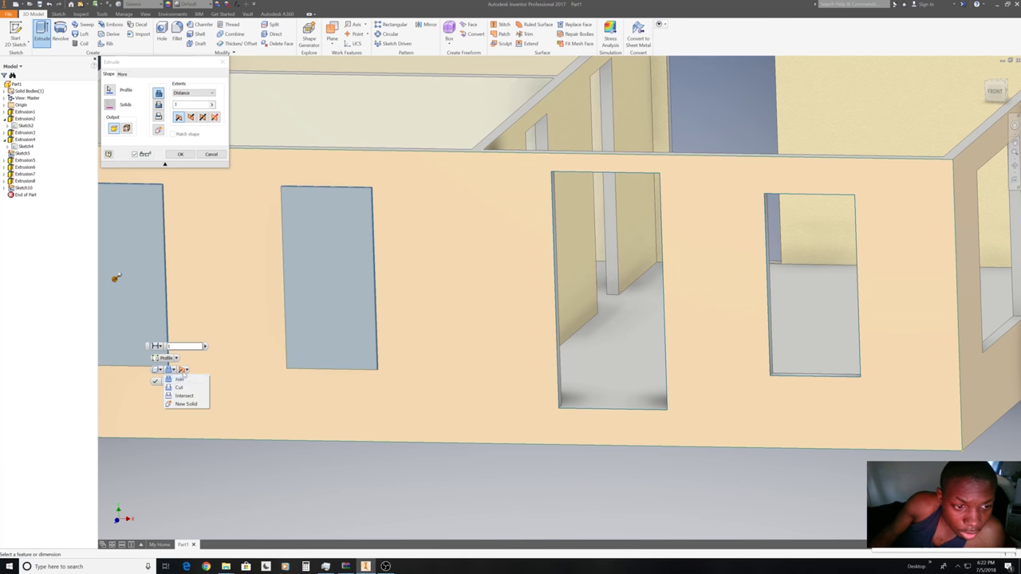
pyautogui.click(182, 387)
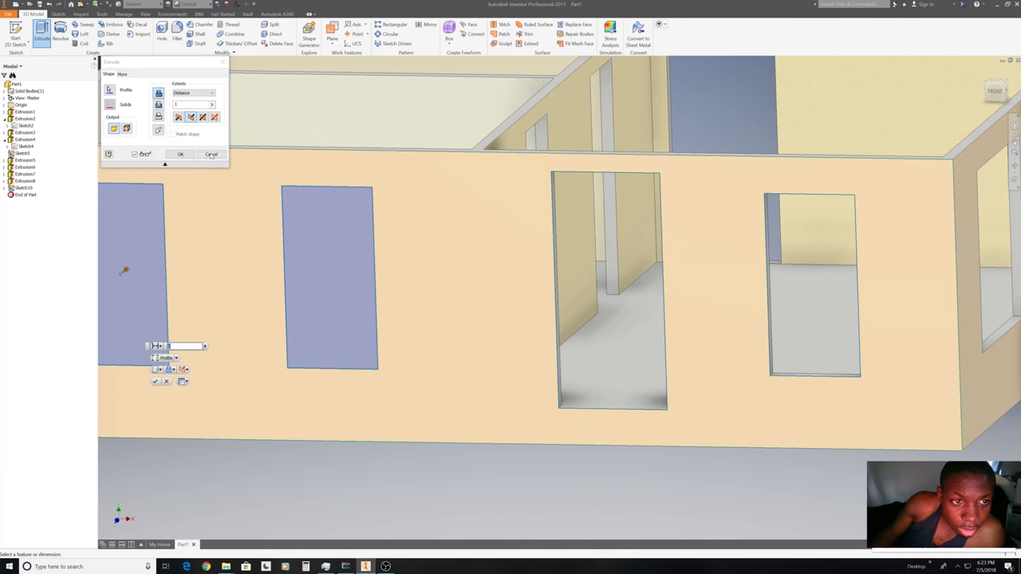
pyautogui.press('Return')
pyautogui.press('e')
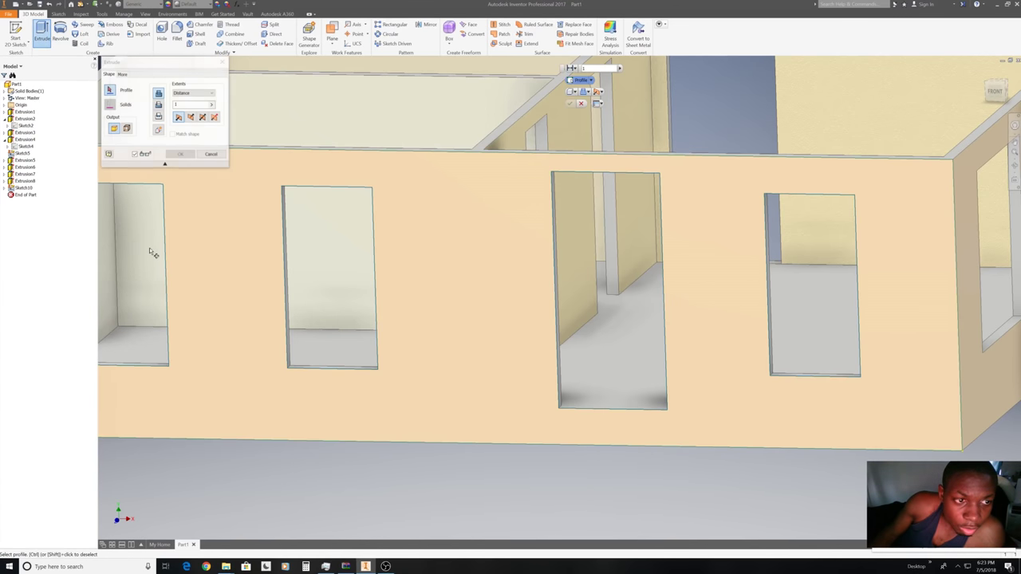
pyautogui.click(149, 252)
pyautogui.click(310, 273)
pyautogui.click(782, 273)
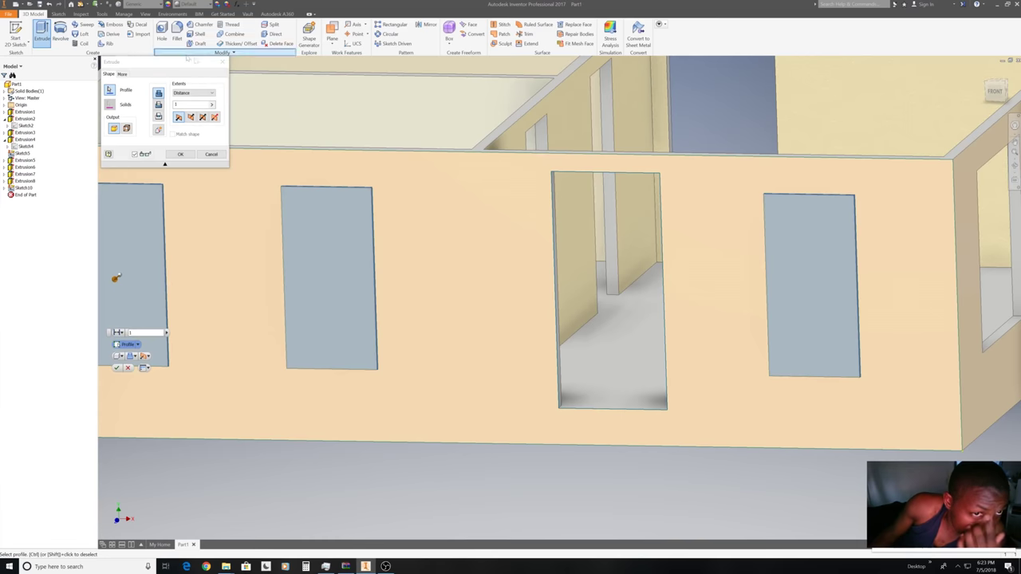
pyautogui.click(222, 61)
pyautogui.scroll(-5, 292, 168)
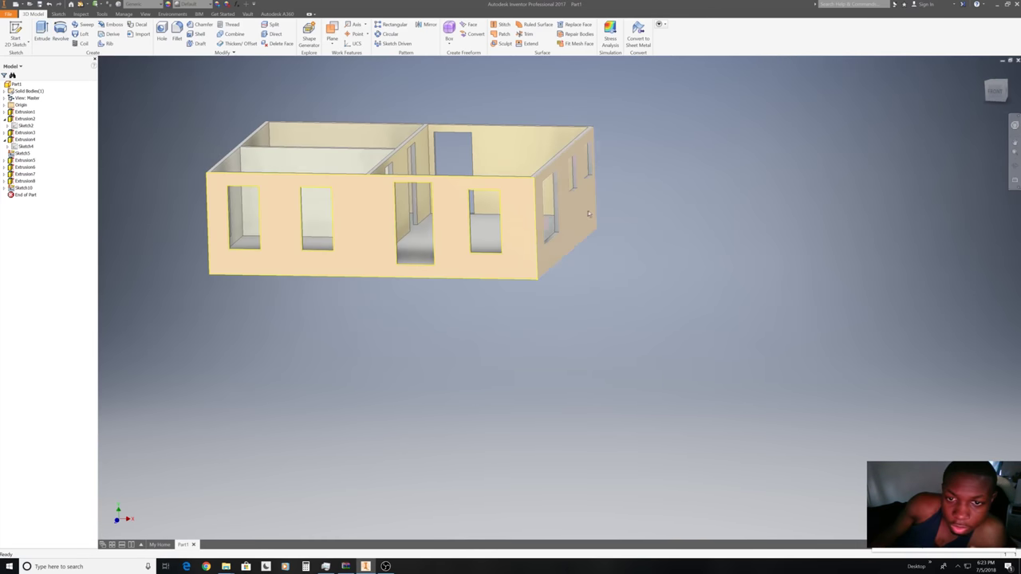
# Create a finished sketch on the short end wall holding its projected edges.
pyautogui.rightClick(589, 210)
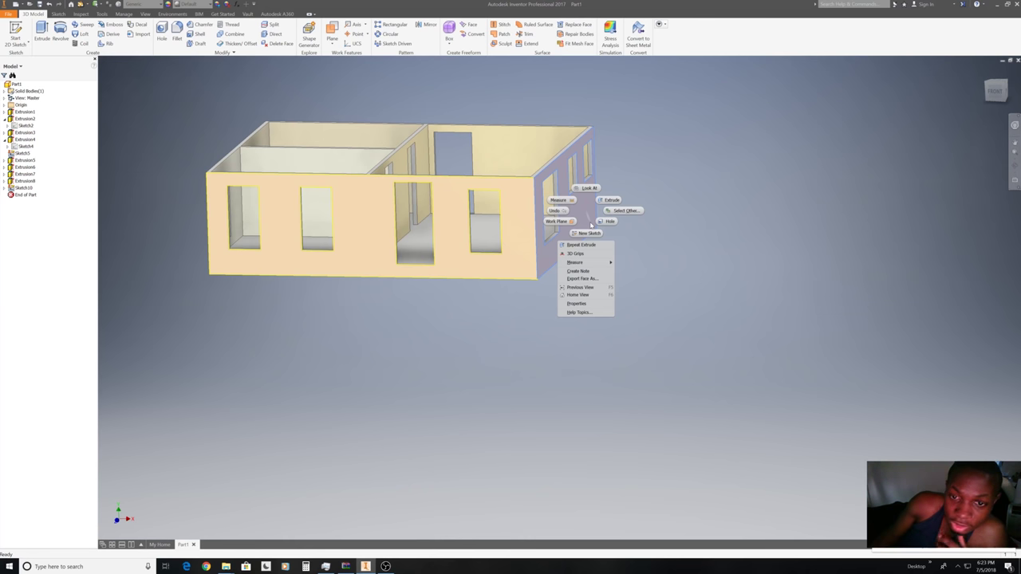
pyautogui.click(589, 232)
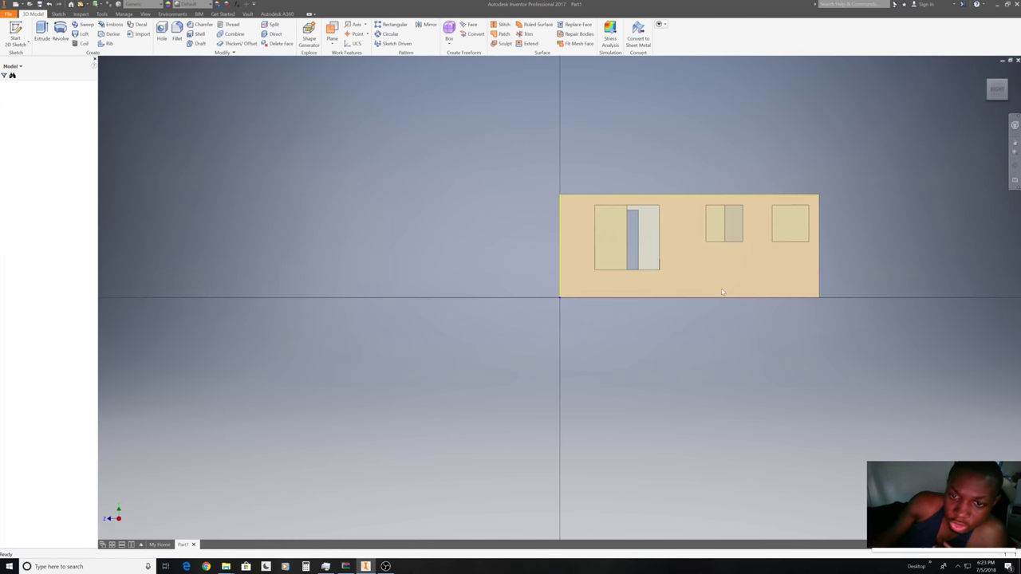
pyautogui.rightClick(723, 291)
pyautogui.click(741, 300)
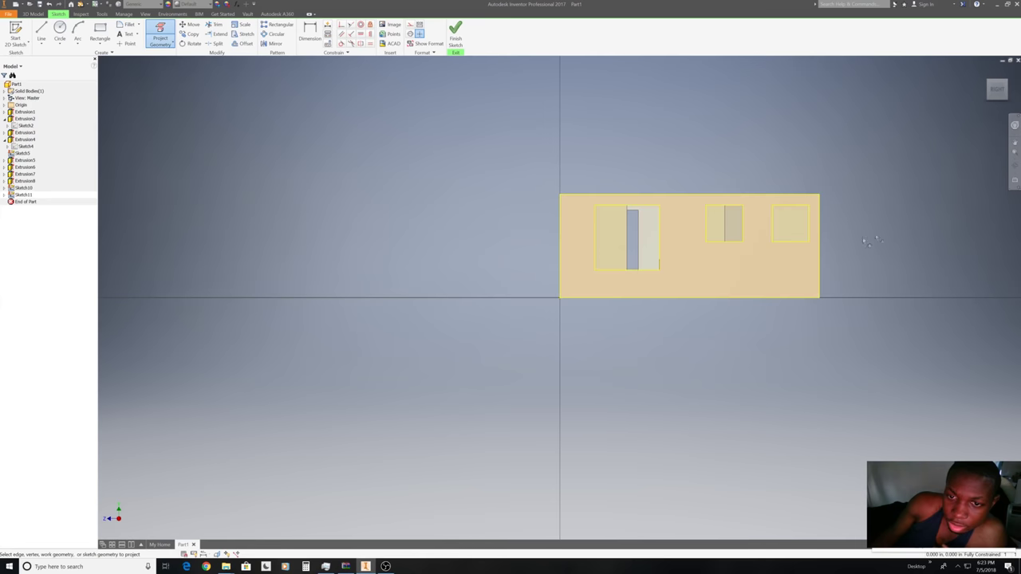
pyautogui.rightClick(920, 234)
pyautogui.click(942, 234)
pyautogui.click(990, 81)
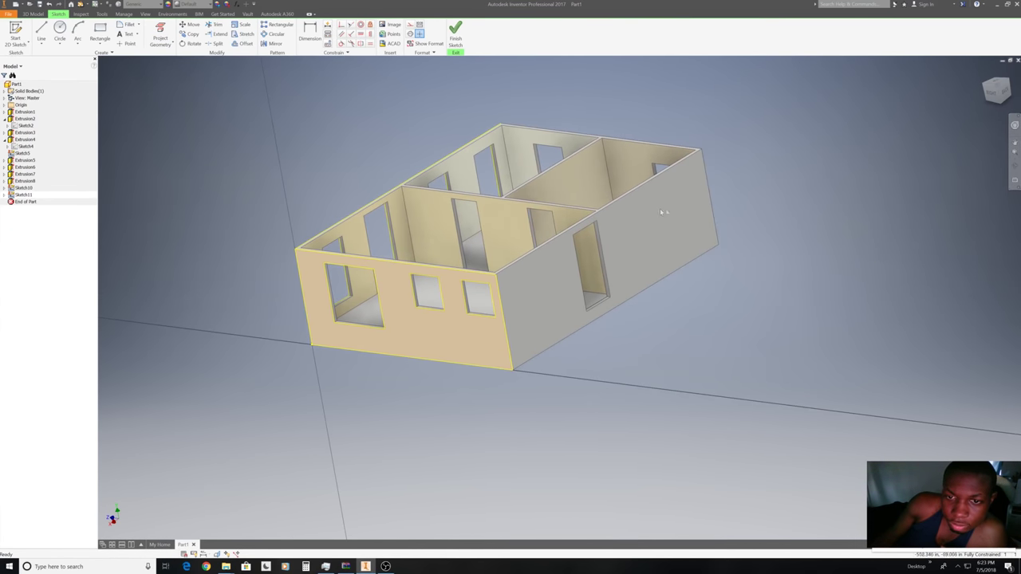
pyautogui.click(462, 40)
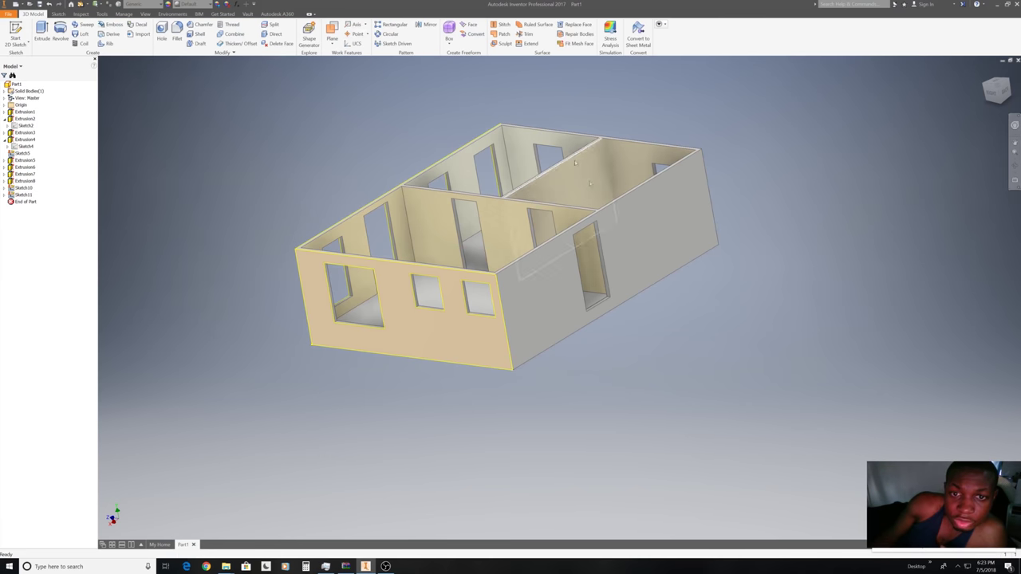
# Give the long outer side wall face the Smooth - Off-White appearance.
pyautogui.click(632, 237)
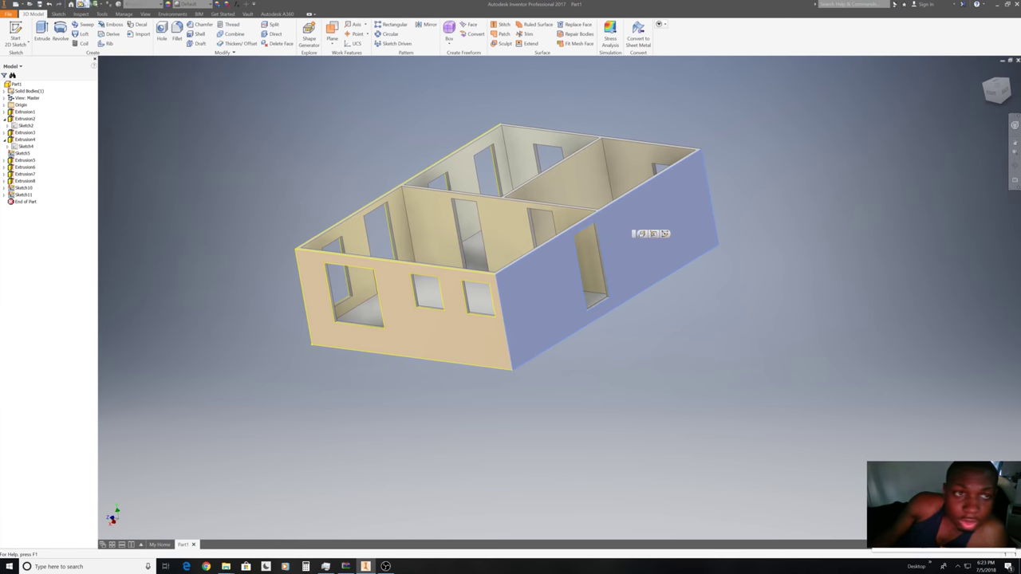
pyautogui.click(192, 4)
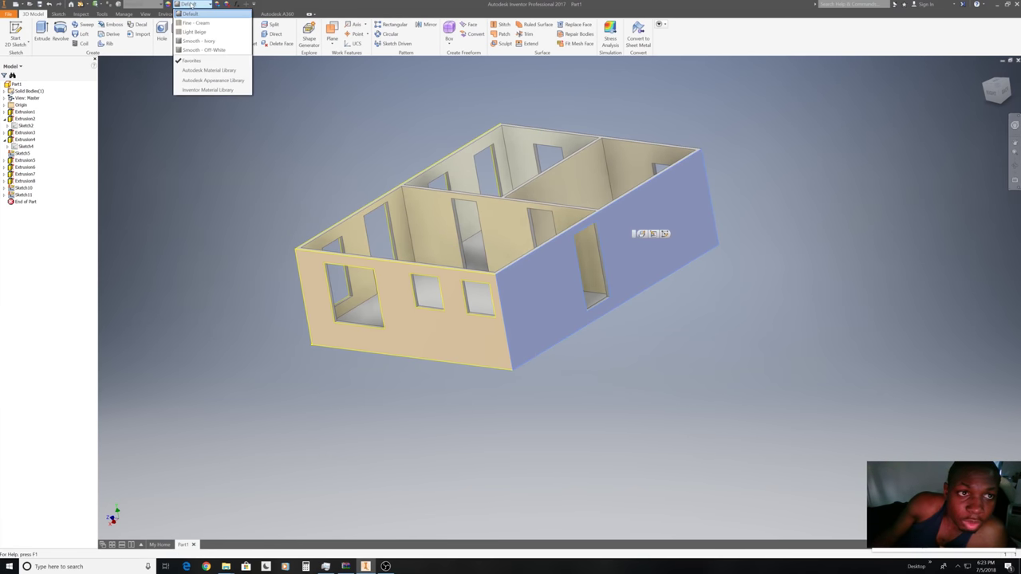
pyautogui.click(202, 51)
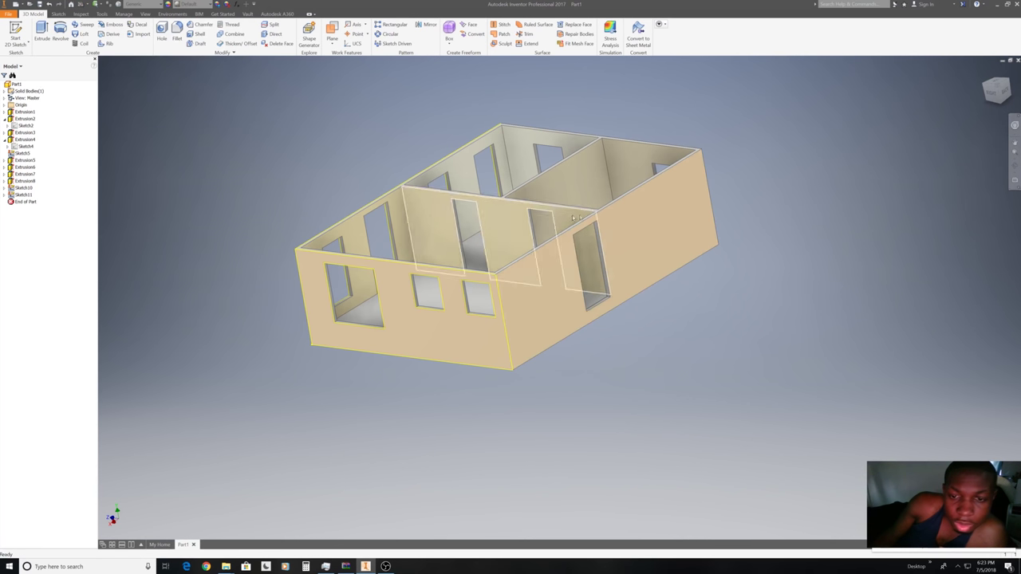
# Start a sketch on the side wall face and project its edges.
pyautogui.rightClick(667, 243)
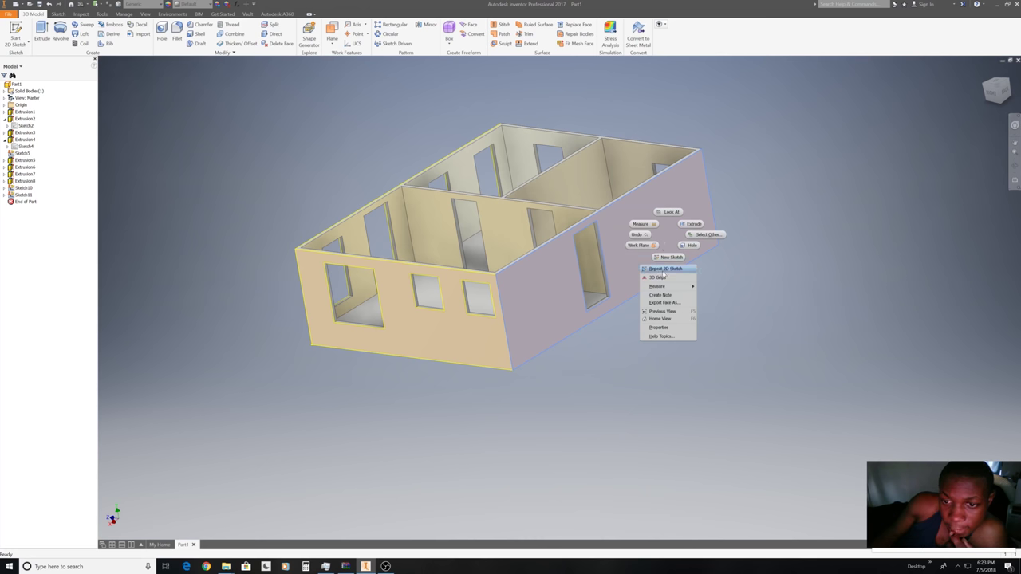
pyautogui.click(668, 258)
pyautogui.rightClick(764, 253)
pyautogui.click(778, 263)
pyautogui.click(785, 245)
pyautogui.rightClick(784, 245)
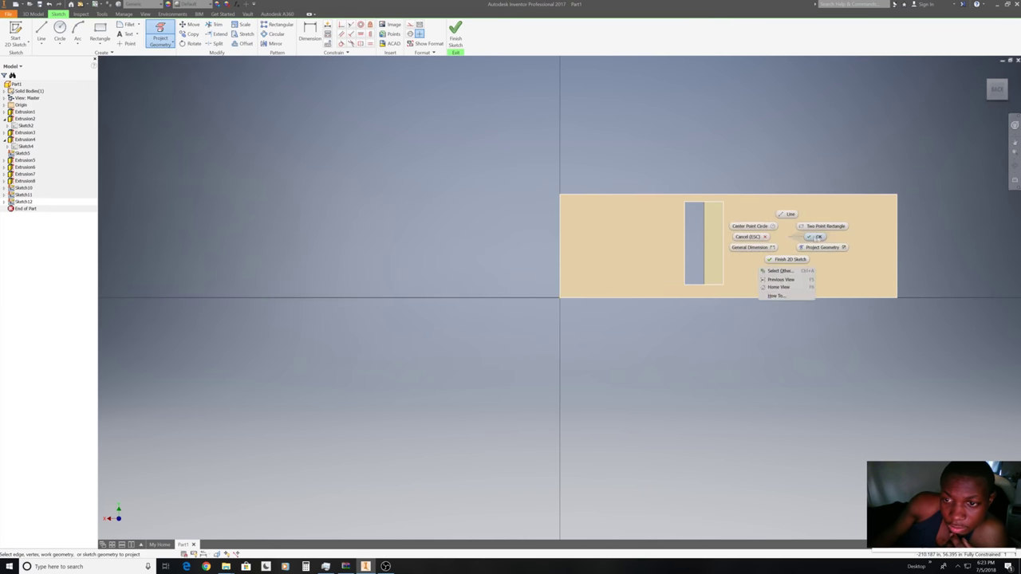
pyautogui.click(775, 213)
# Project more edges from an angled view and finish that sketch.
pyautogui.click(984, 91)
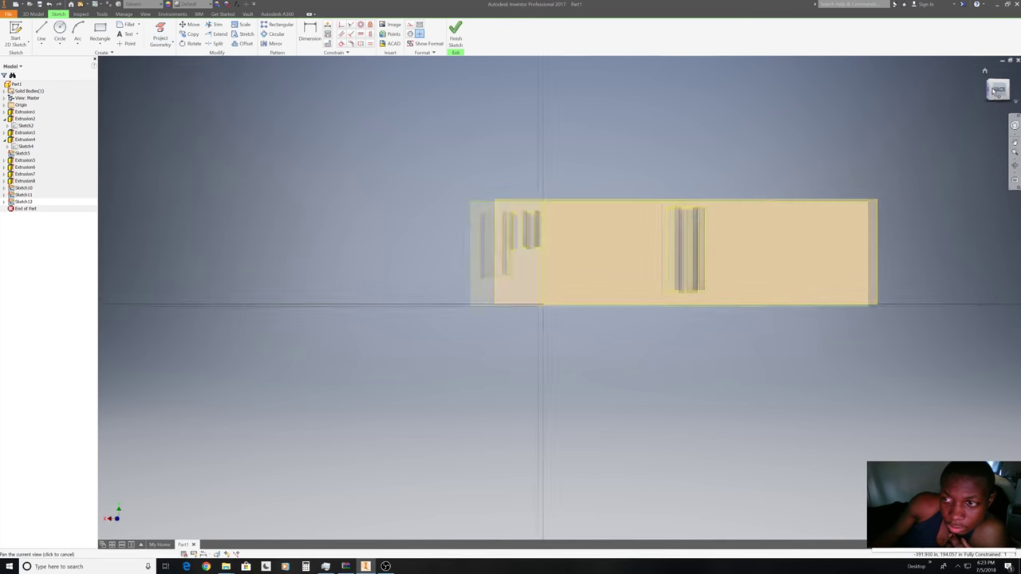
pyautogui.press('F5')
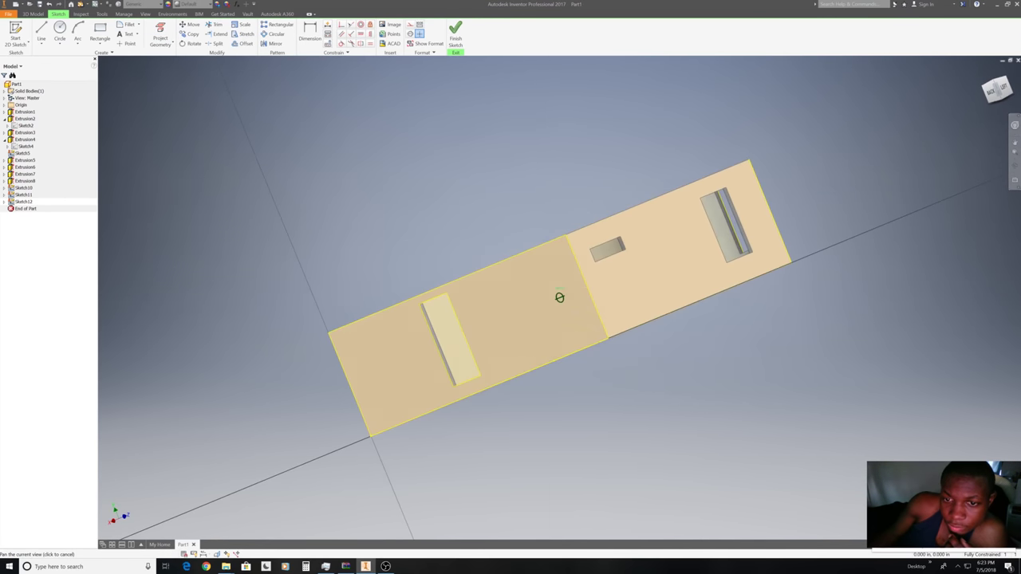
pyautogui.rightClick(662, 311)
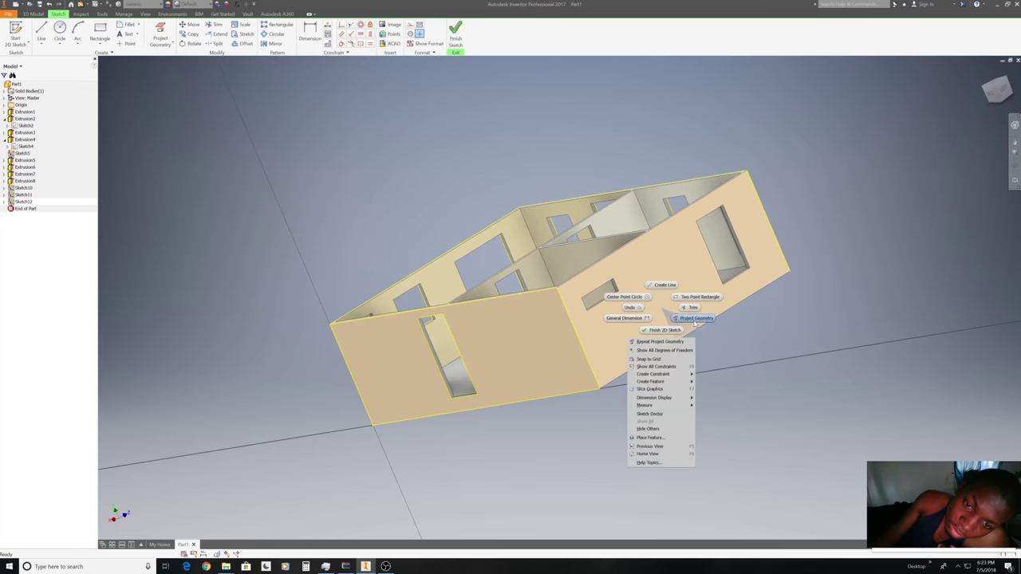
pyautogui.click(692, 318)
pyautogui.rightClick(659, 245)
pyautogui.click(674, 276)
pyautogui.rightClick(674, 276)
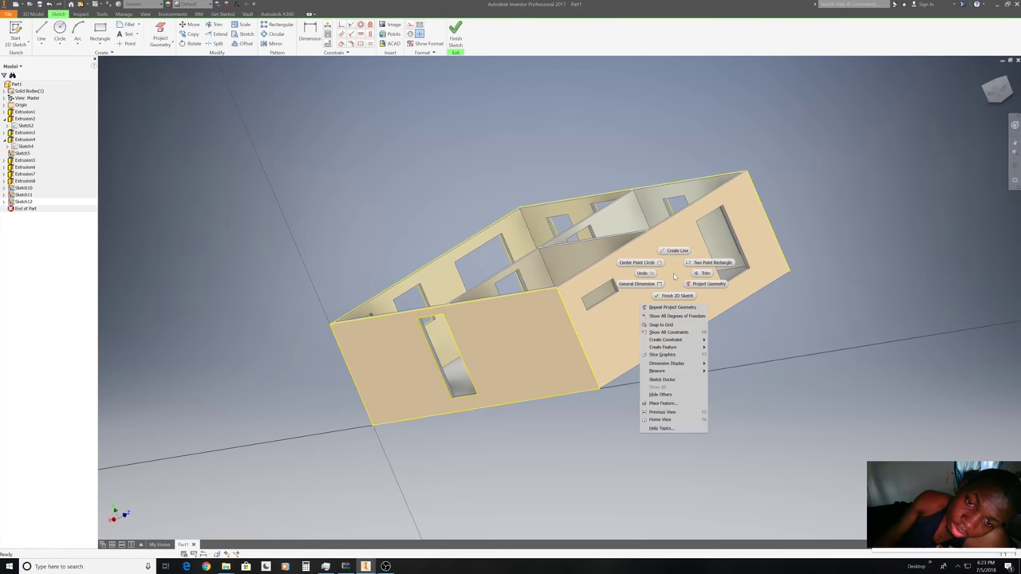
pyautogui.click(676, 251)
# Start a new sketch on the right side wall with its two openings projected.
pyautogui.click(455, 33)
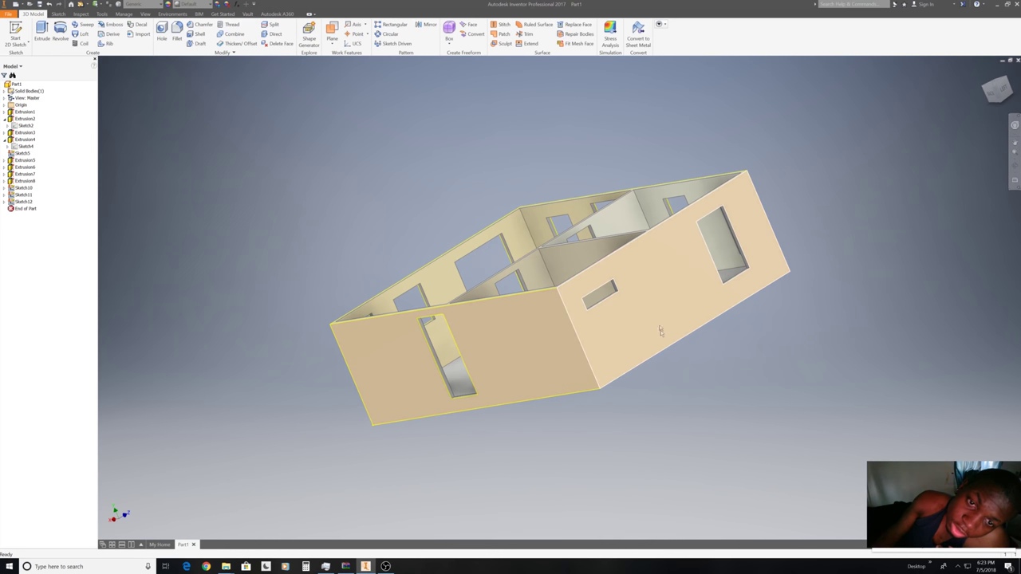
pyautogui.rightClick(664, 327)
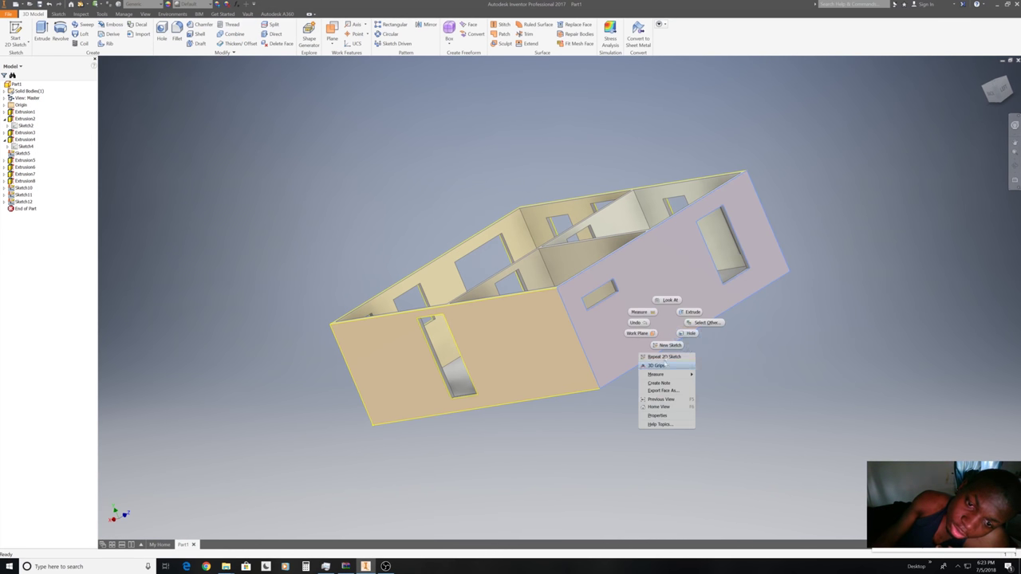
pyautogui.click(668, 345)
pyautogui.rightClick(339, 250)
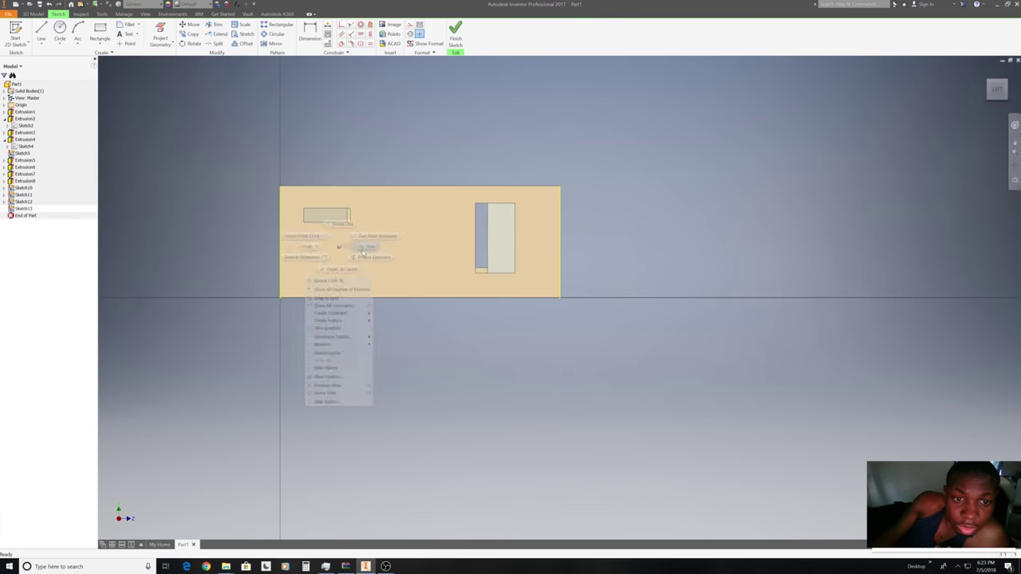
pyautogui.click(377, 260)
pyautogui.rightClick(579, 159)
pyautogui.click(606, 152)
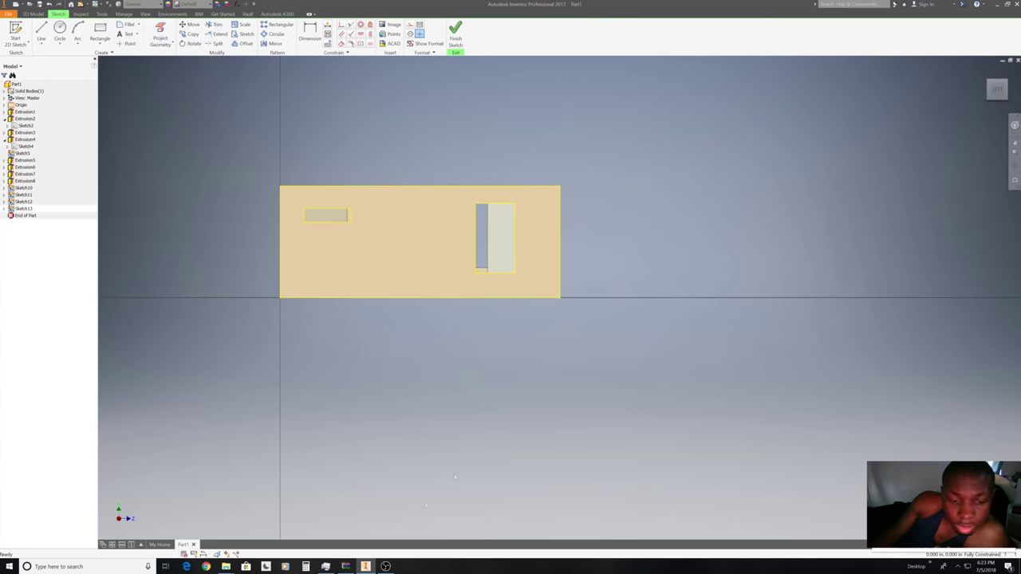
pyautogui.click(385, 565)
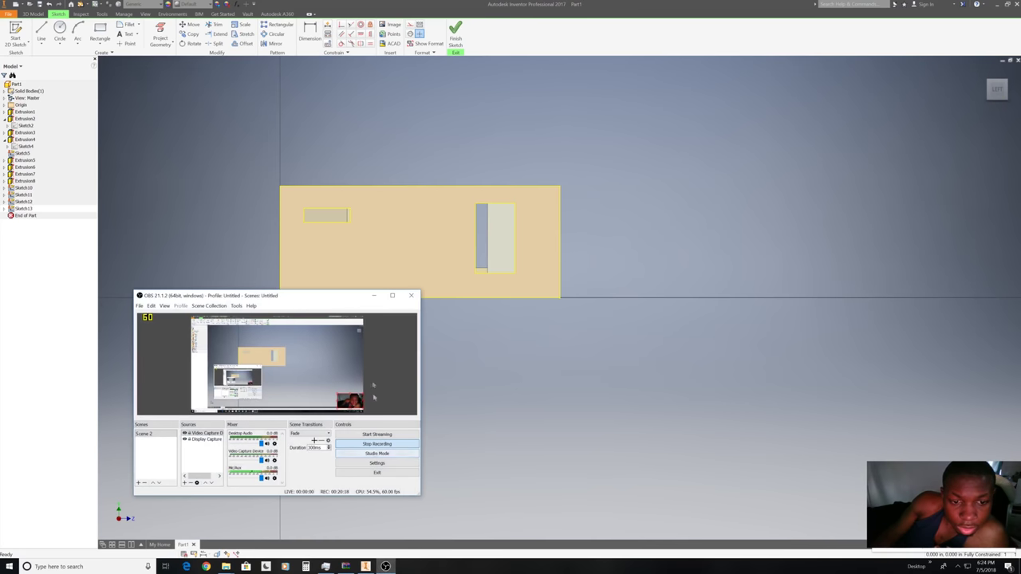
pyautogui.click(375, 297)
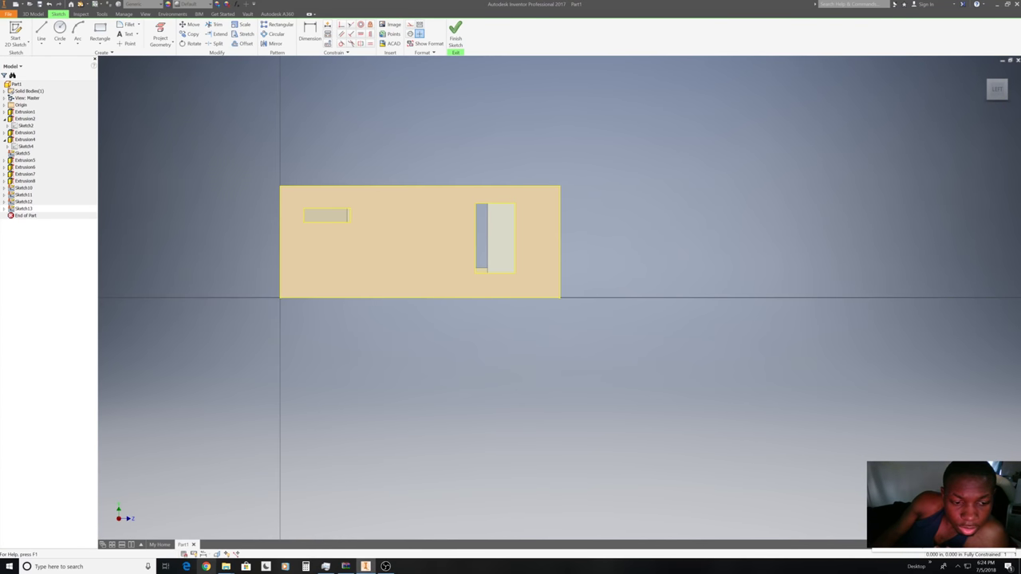
pyautogui.click(227, 567)
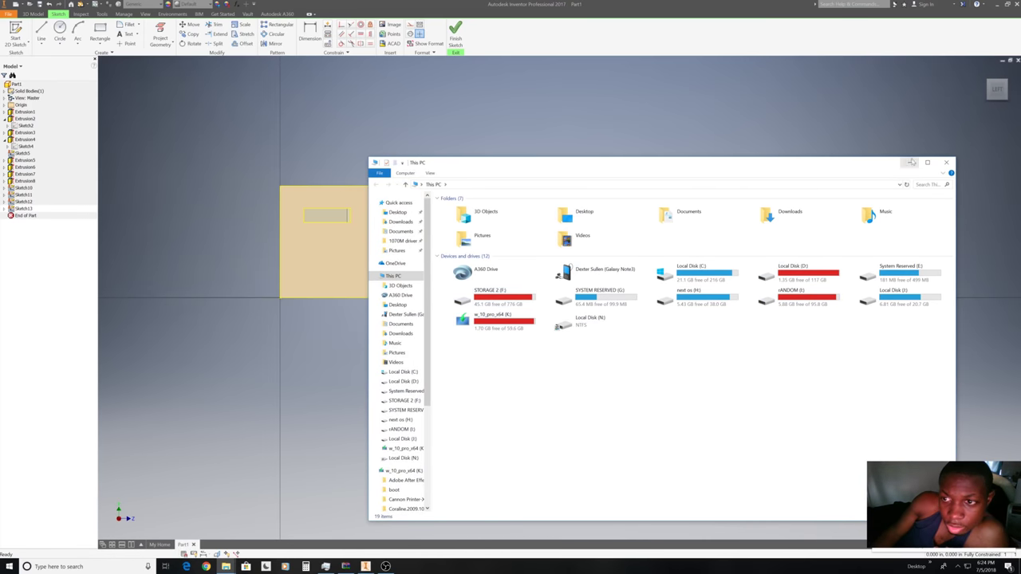
pyautogui.click(911, 163)
# Finish the sketch and cancel a first extrusion attempt on the whole front wall.
pyautogui.click(987, 80)
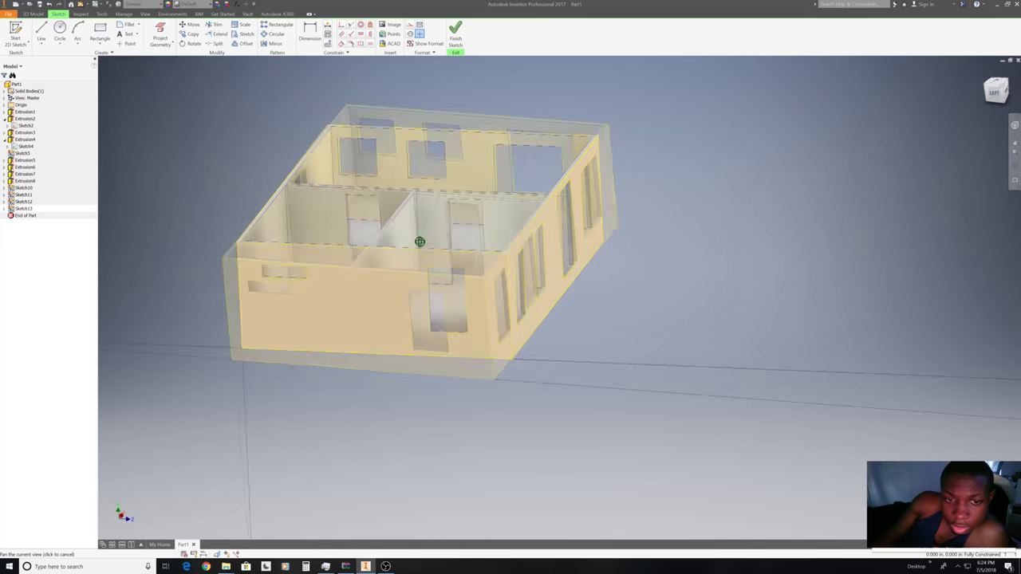
pyautogui.keyDown('shift'); pyautogui.moveTo(419, 241); pyautogui.dragTo(419, 241, button='middle'); pyautogui.keyUp('shift')
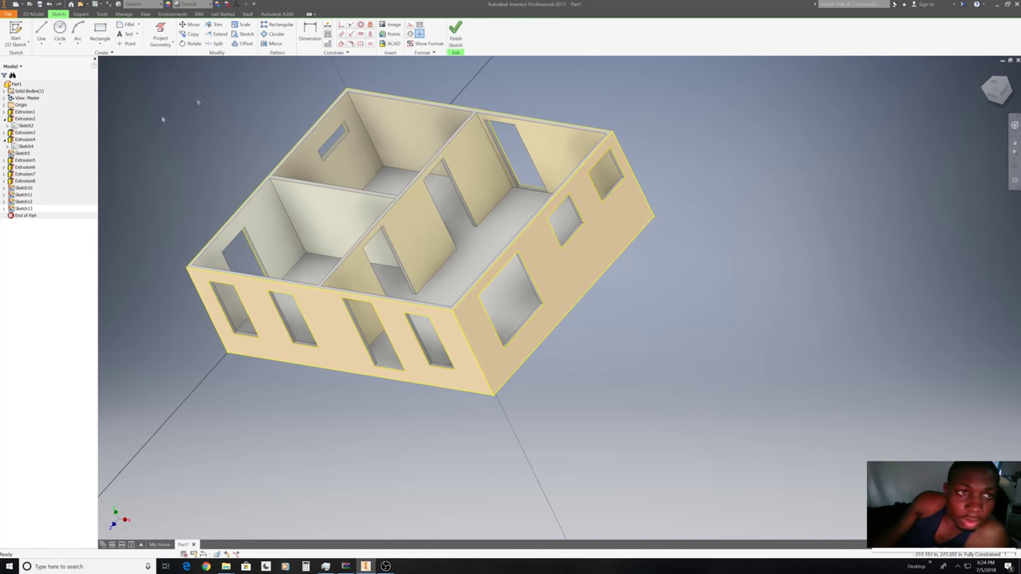
pyautogui.click(456, 32)
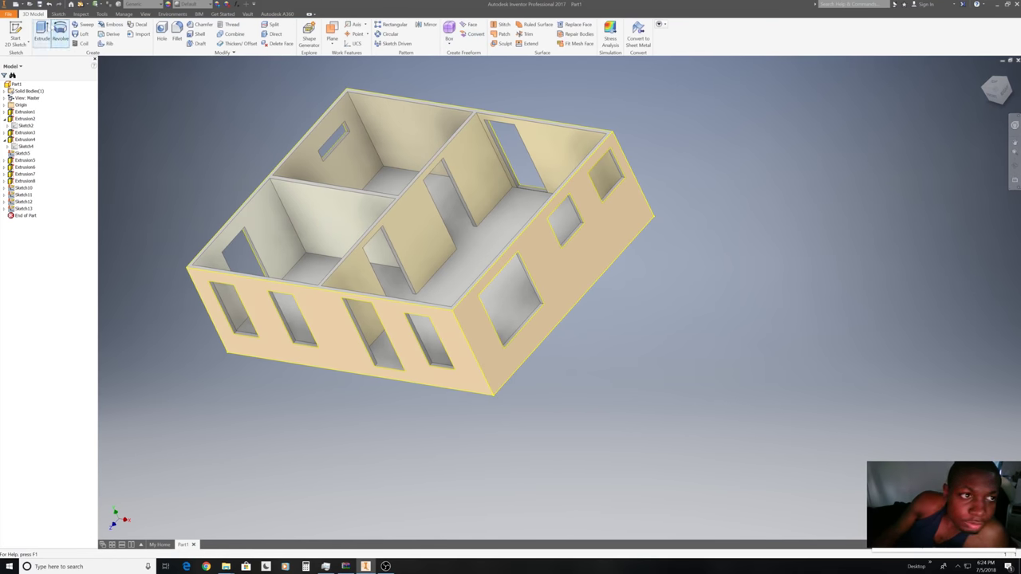
pyautogui.click(230, 322)
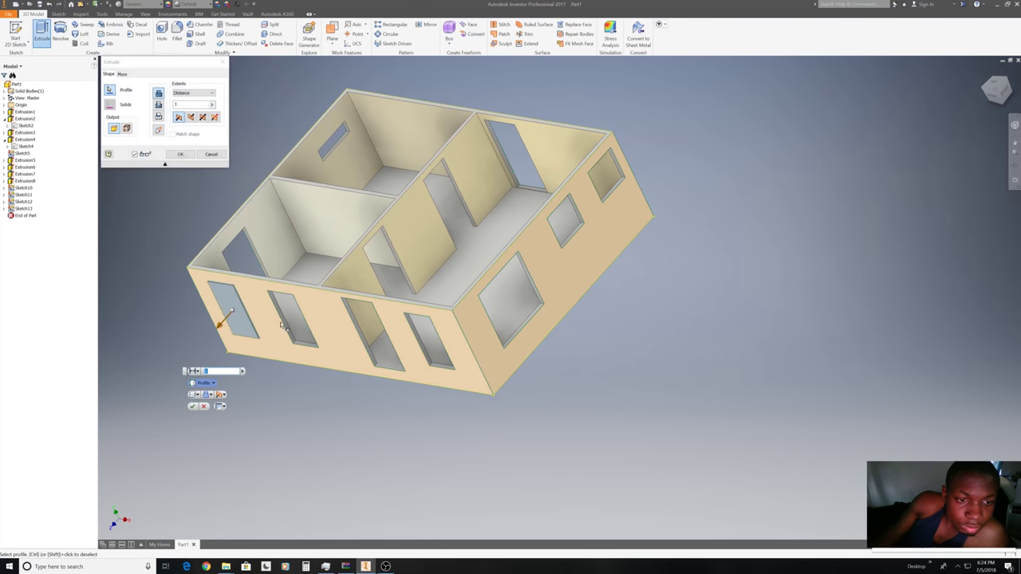
pyautogui.click(210, 154)
# Extrude the first, second and fourth front window outlines with the direction flipped.
pyautogui.click(46, 35)
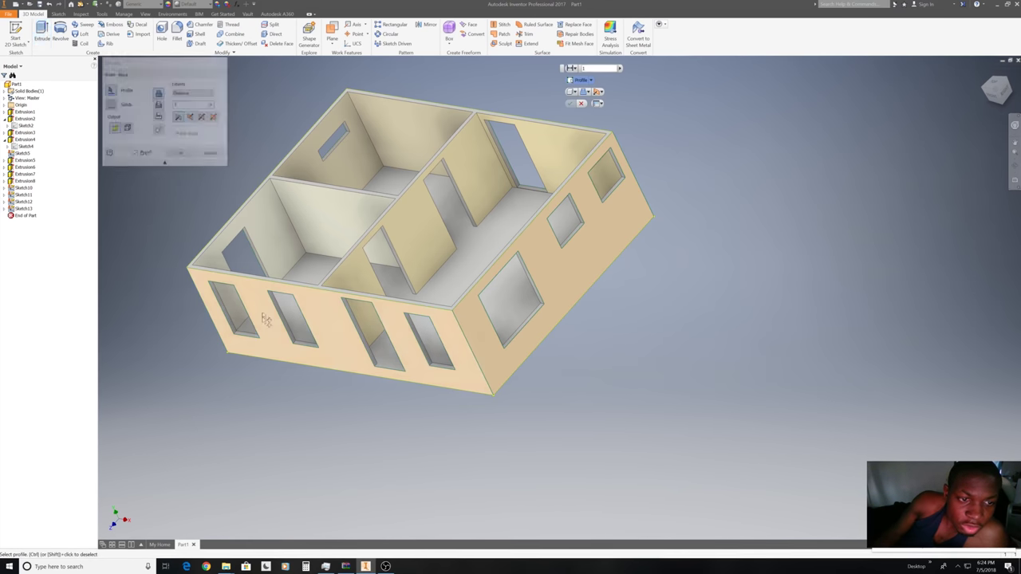
pyautogui.click(249, 321)
pyautogui.click(292, 317)
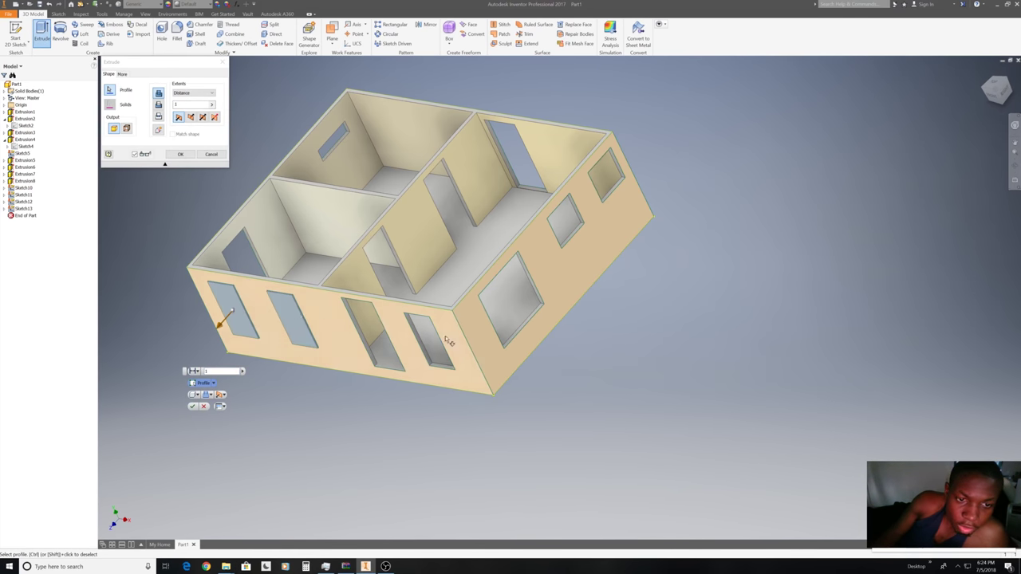
pyautogui.click(436, 343)
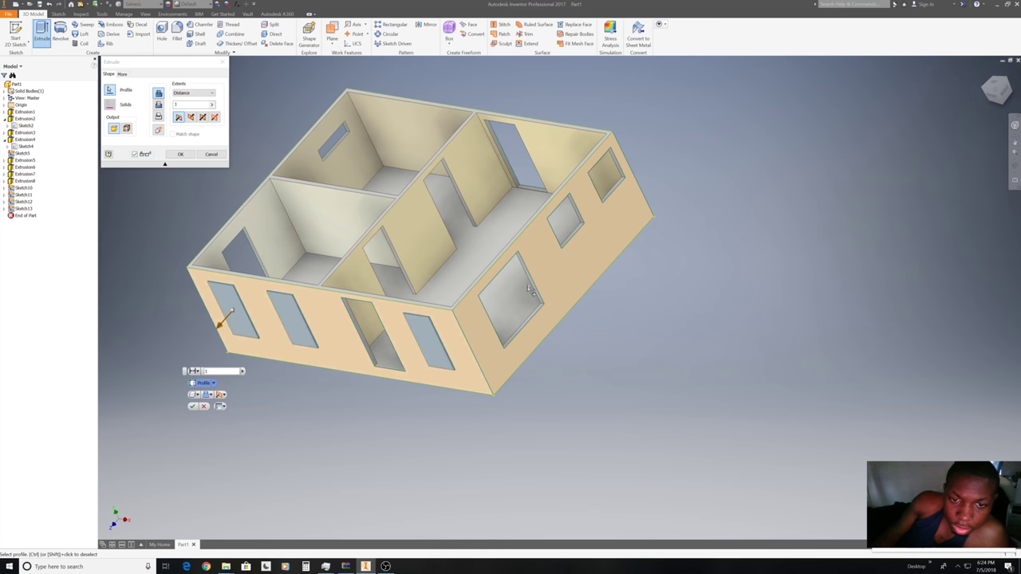
pyautogui.scroll(-3, 360, 359)
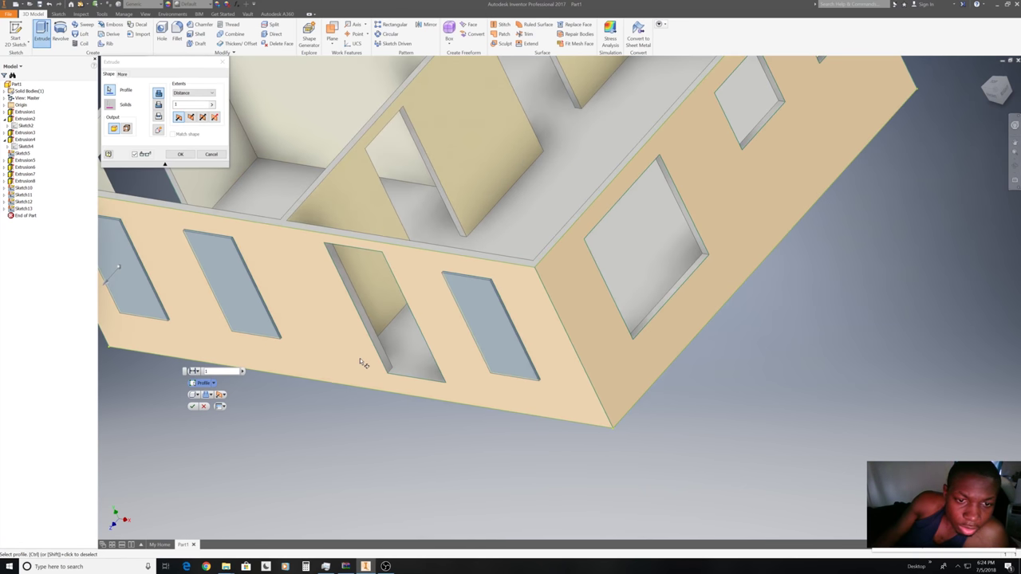
pyautogui.click(220, 394)
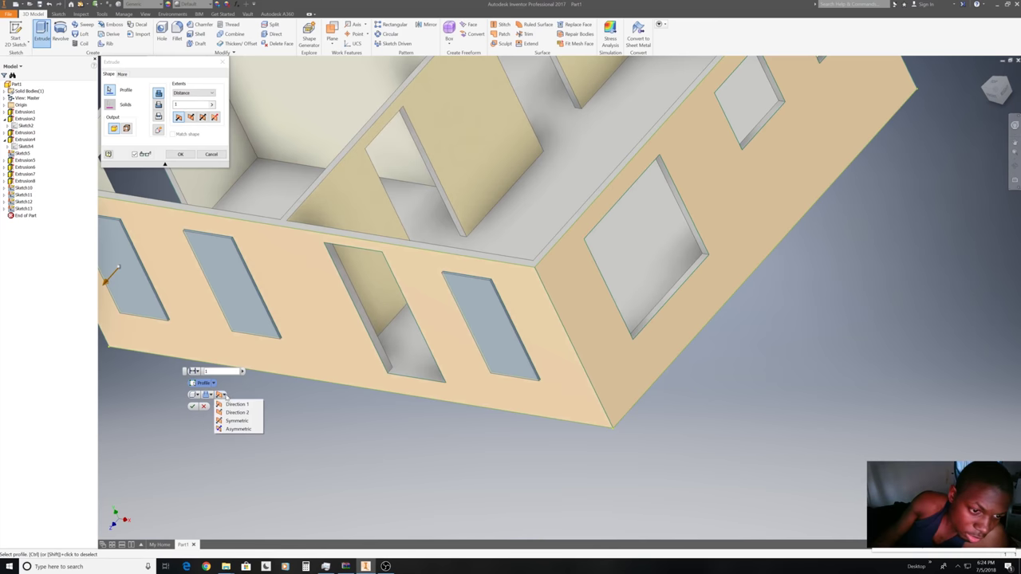
pyautogui.click(228, 410)
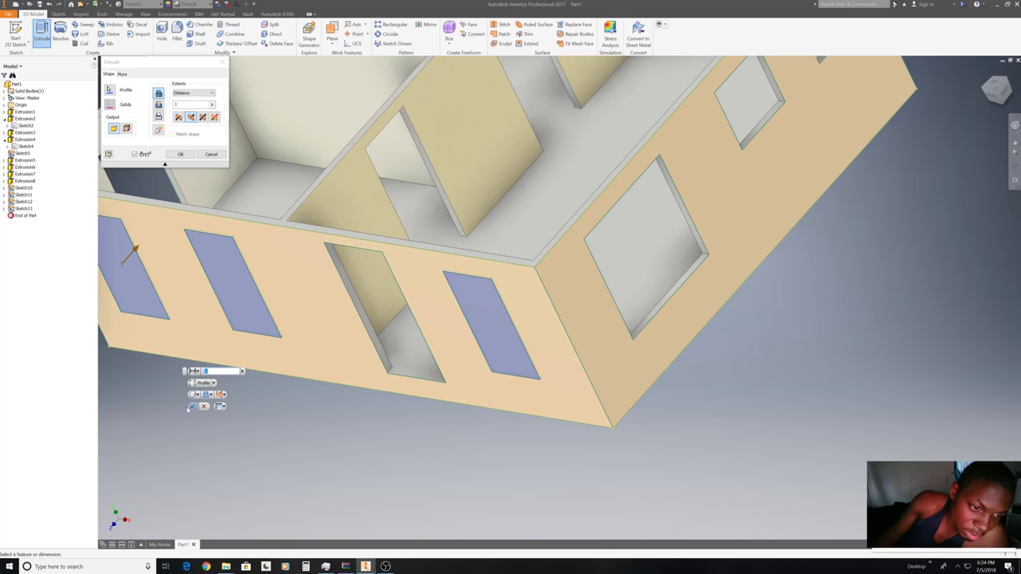
pyautogui.click(193, 407)
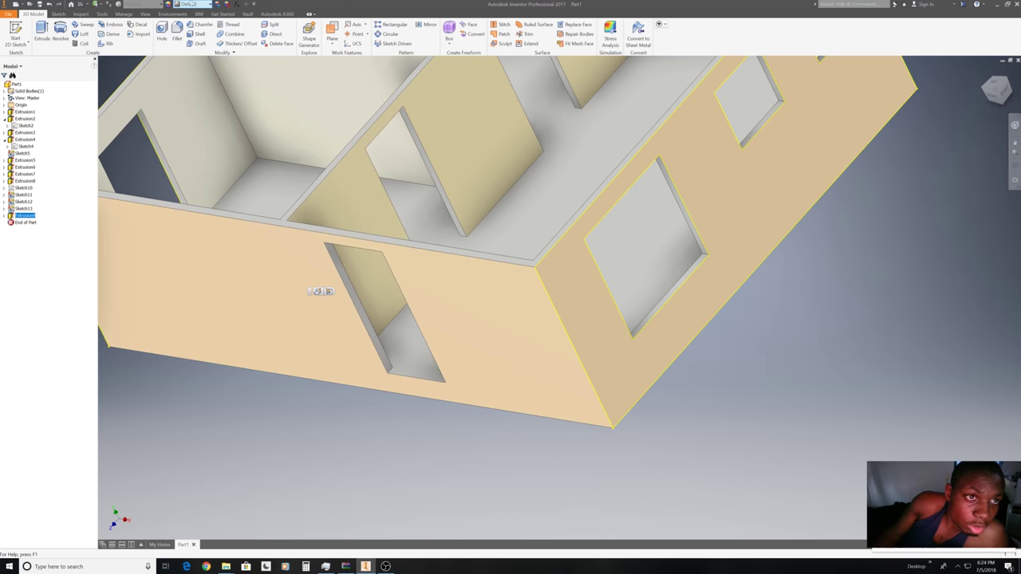
pyautogui.click(197, 8)
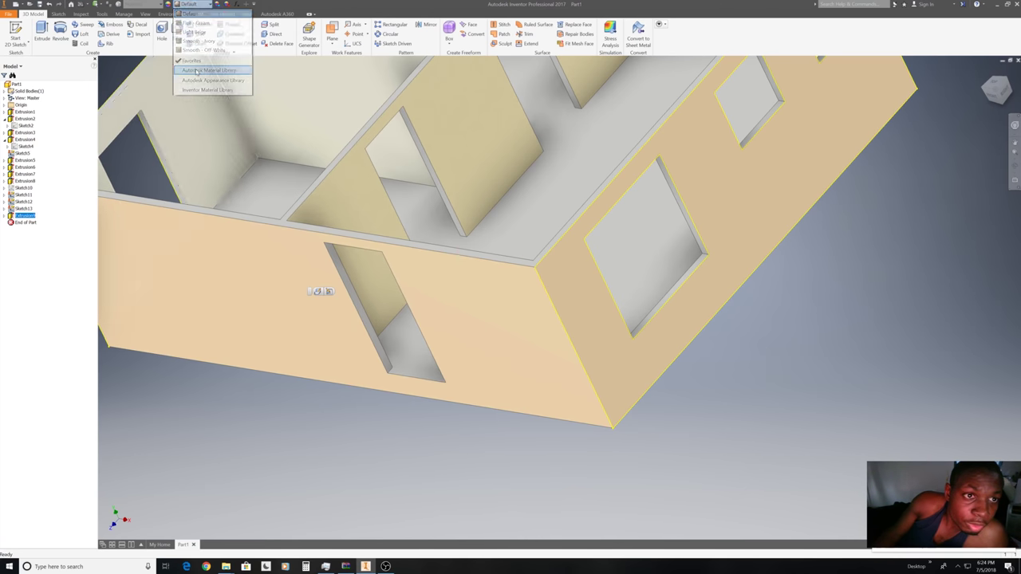
pyautogui.click(199, 8)
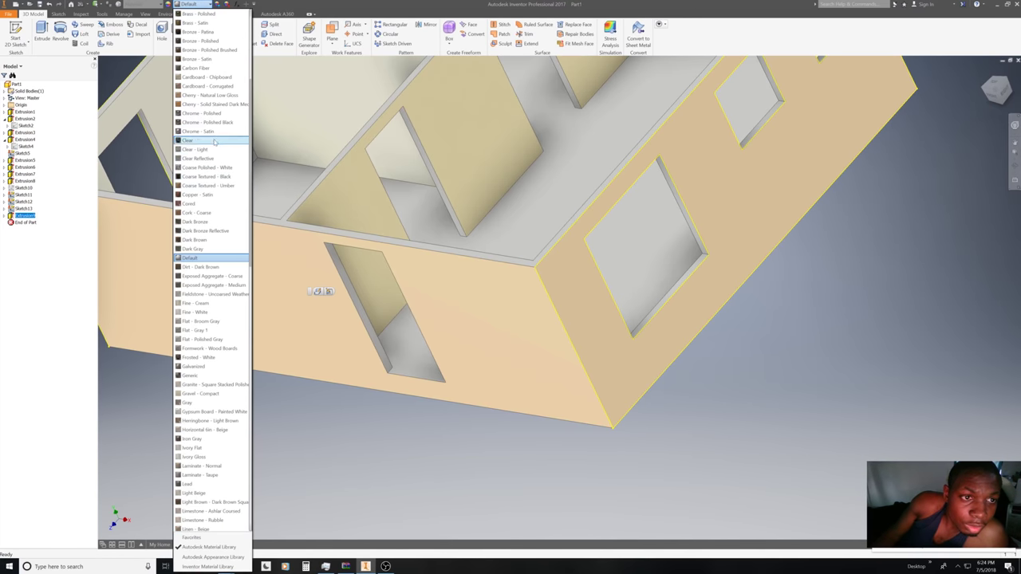
# Apply Clear - Light, then delete Extrusion9 so the front windows are open again.
pyautogui.click(203, 149)
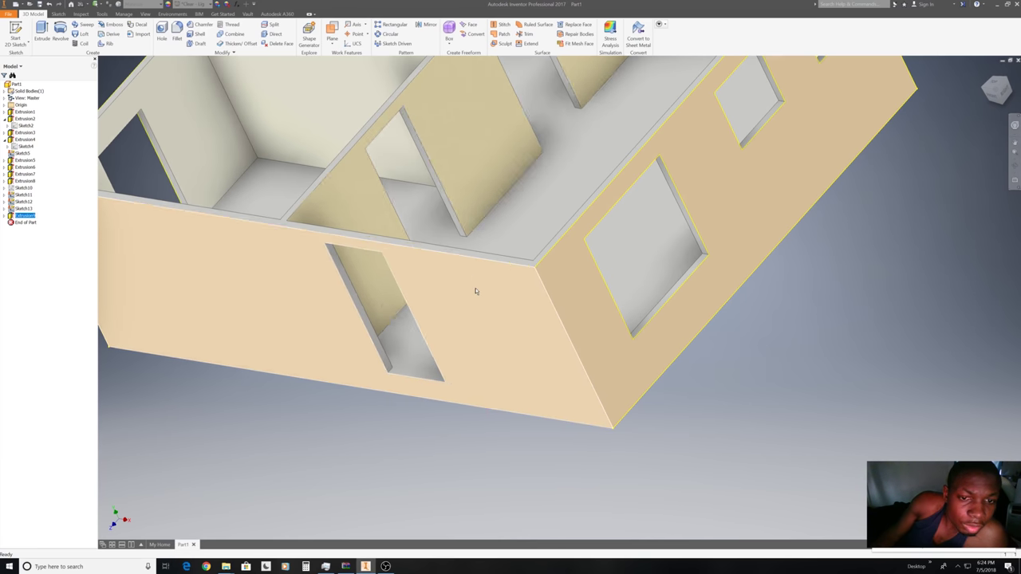
pyautogui.scroll(-3, 463, 291)
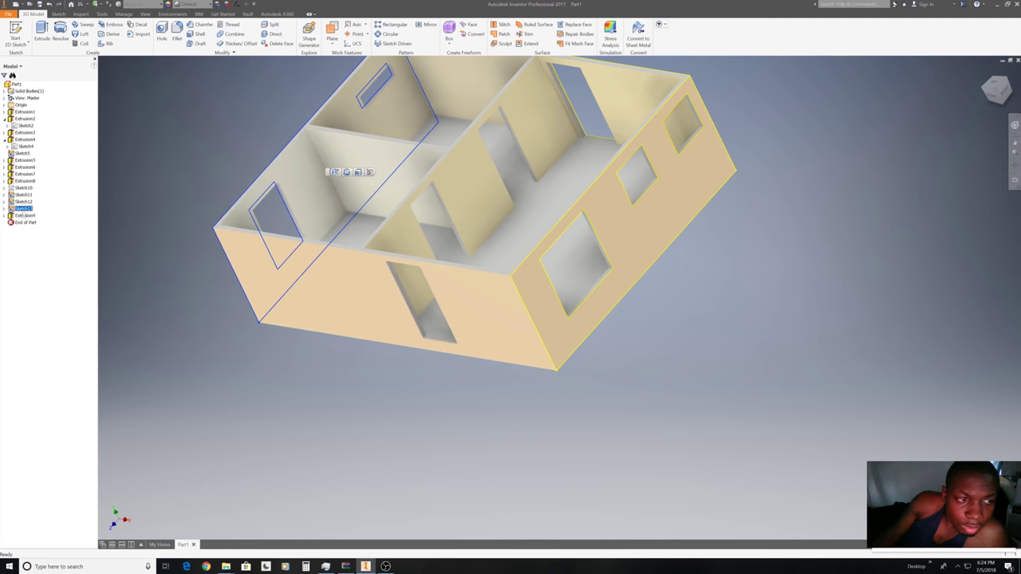
pyautogui.click(297, 257)
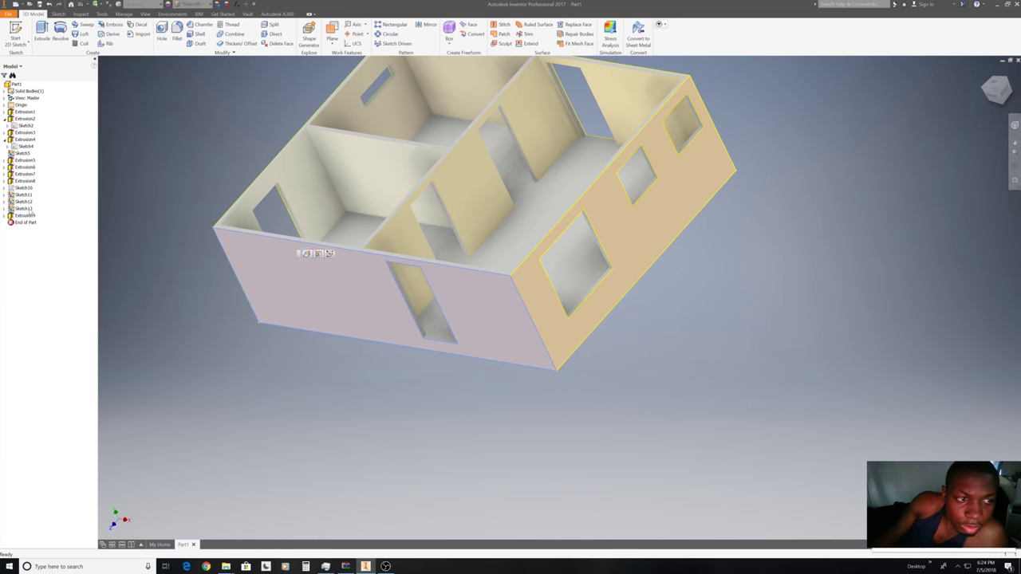
pyautogui.rightClick(205, 136)
pyautogui.click(176, 138)
pyautogui.rightClick(177, 137)
pyautogui.click(157, 134)
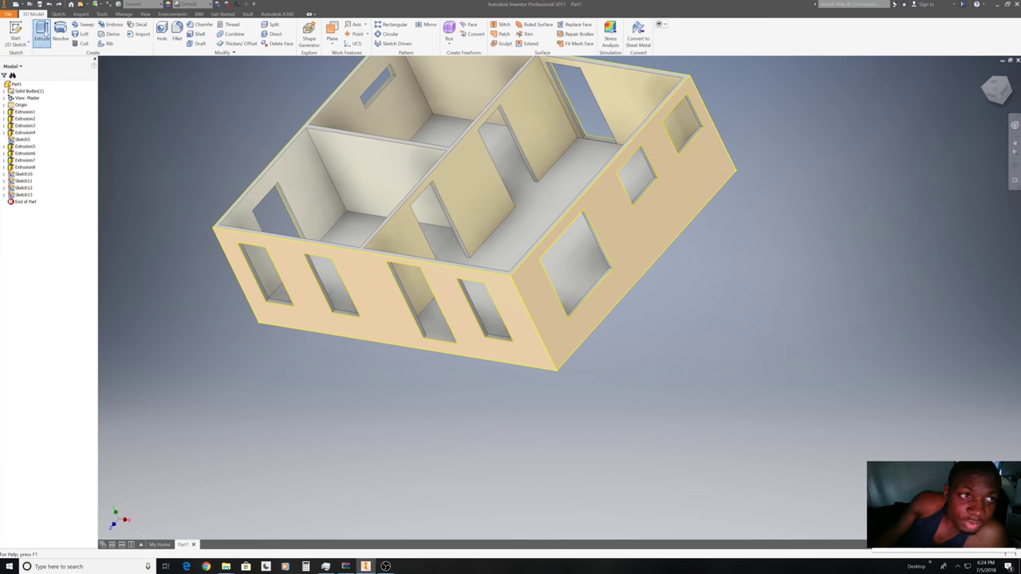
# Extrude the first, second and fourth front window outlines, flipped, as a new solid.
pyautogui.click(45, 32)
pyautogui.click(275, 299)
pyautogui.click(330, 298)
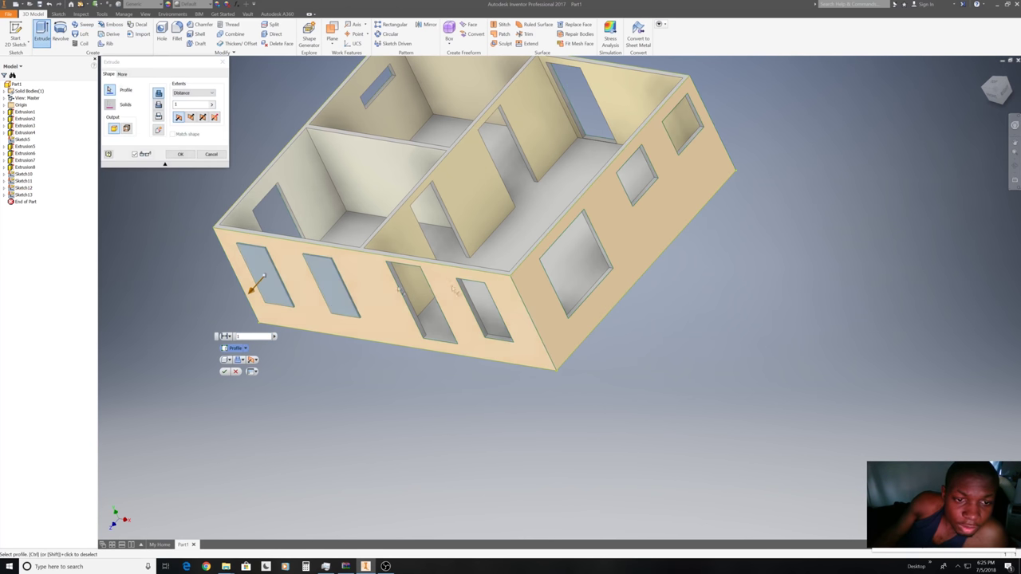
pyautogui.click(483, 303)
pyautogui.click(252, 359)
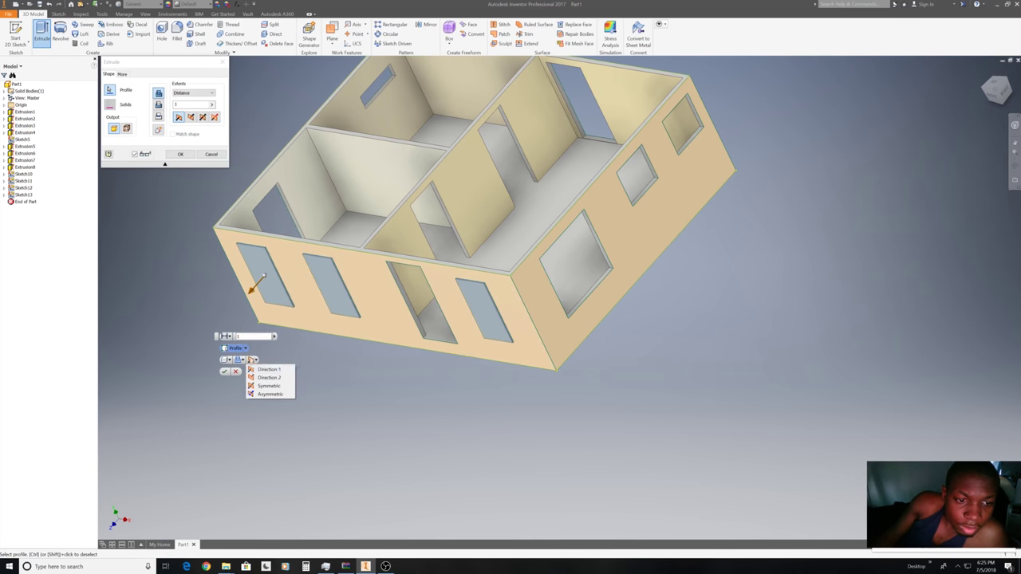
pyautogui.click(263, 374)
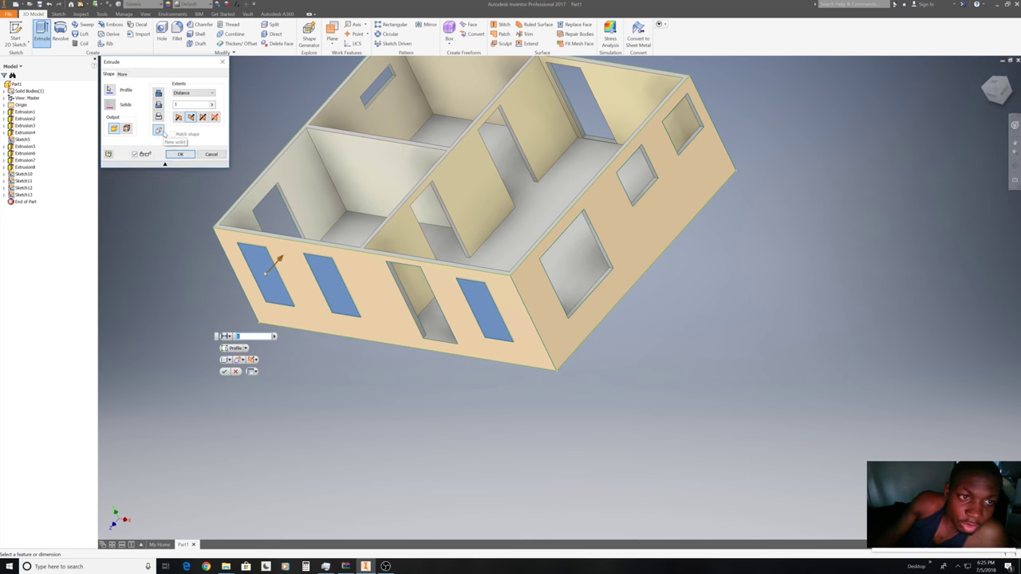
pyautogui.click(182, 155)
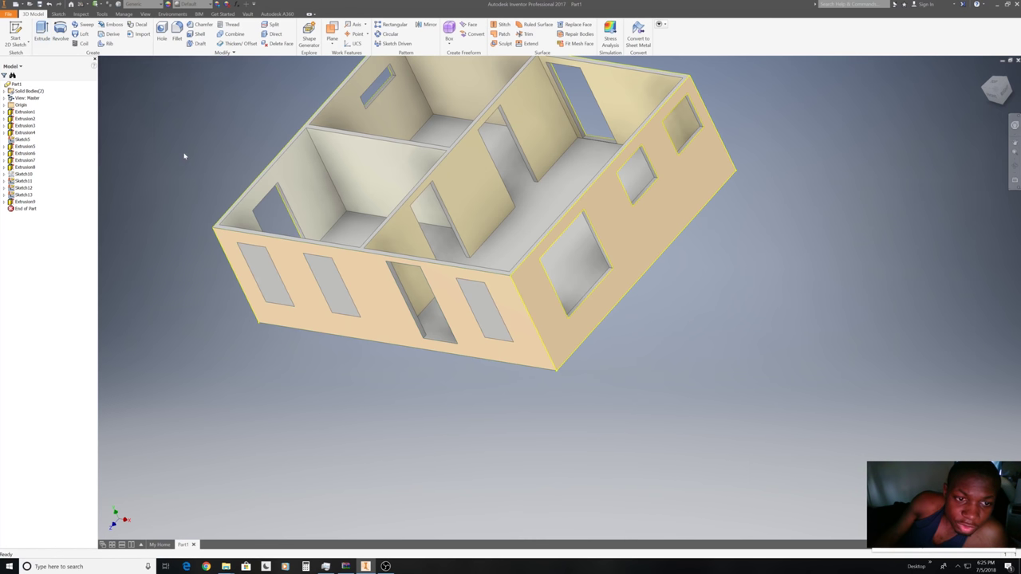
# Apply the Clear - Light appearance to the front window pane feature.
pyautogui.click(992, 94)
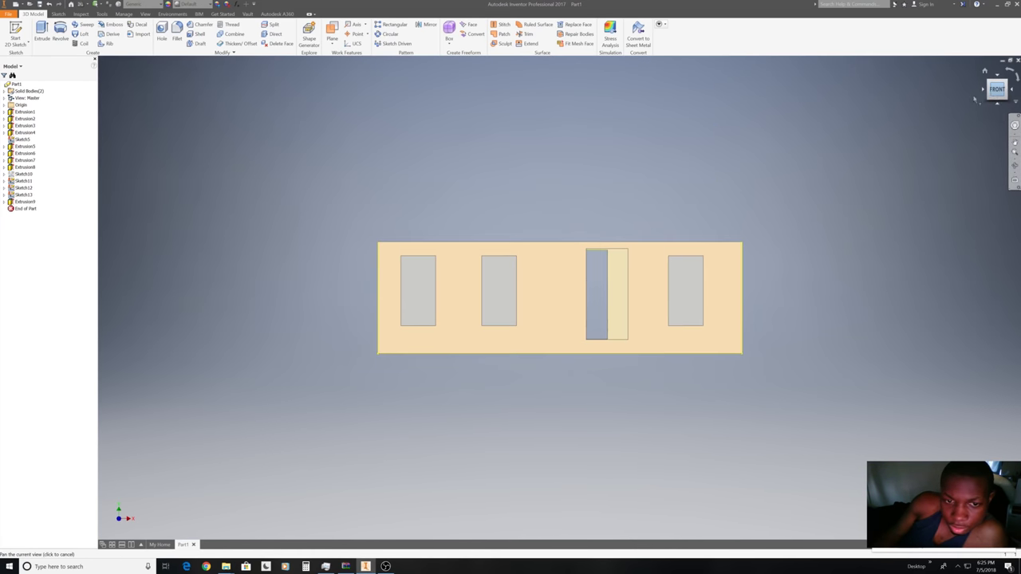
pyautogui.moveTo(993, 90); pyautogui.dragTo(1016, 99)
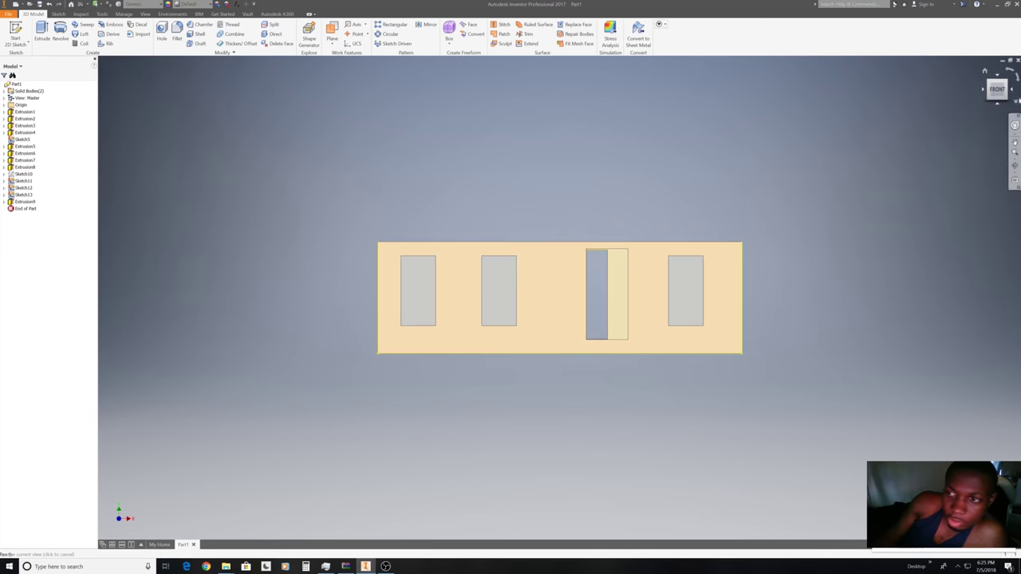
pyautogui.click(985, 70)
pyautogui.click(24, 201)
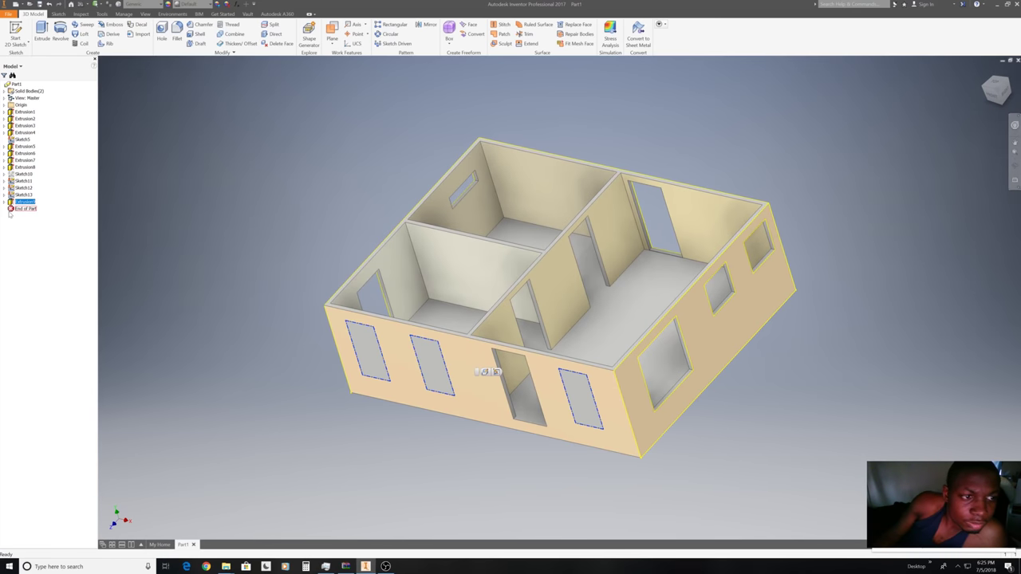
pyautogui.click(202, 7)
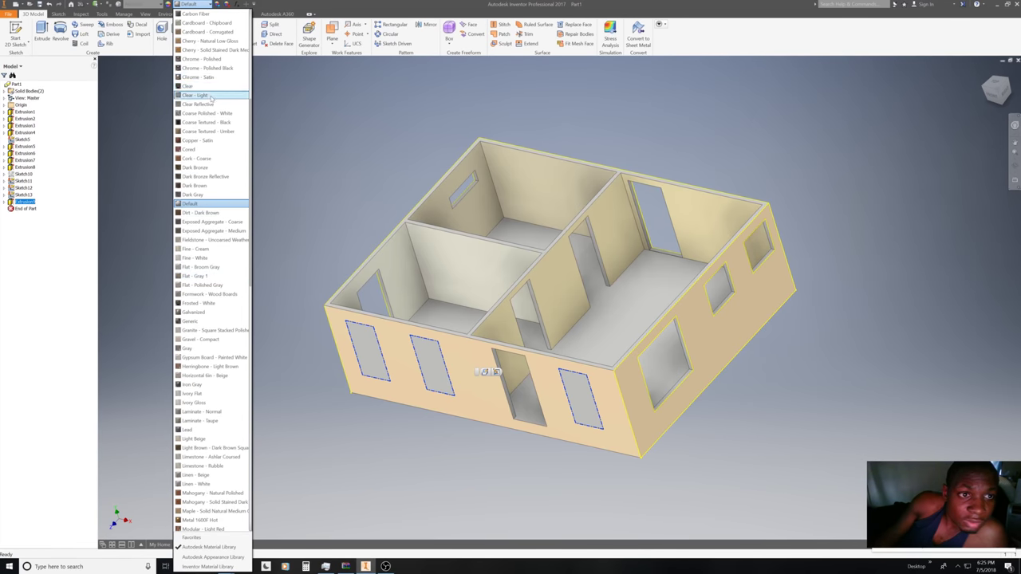
pyautogui.click(212, 96)
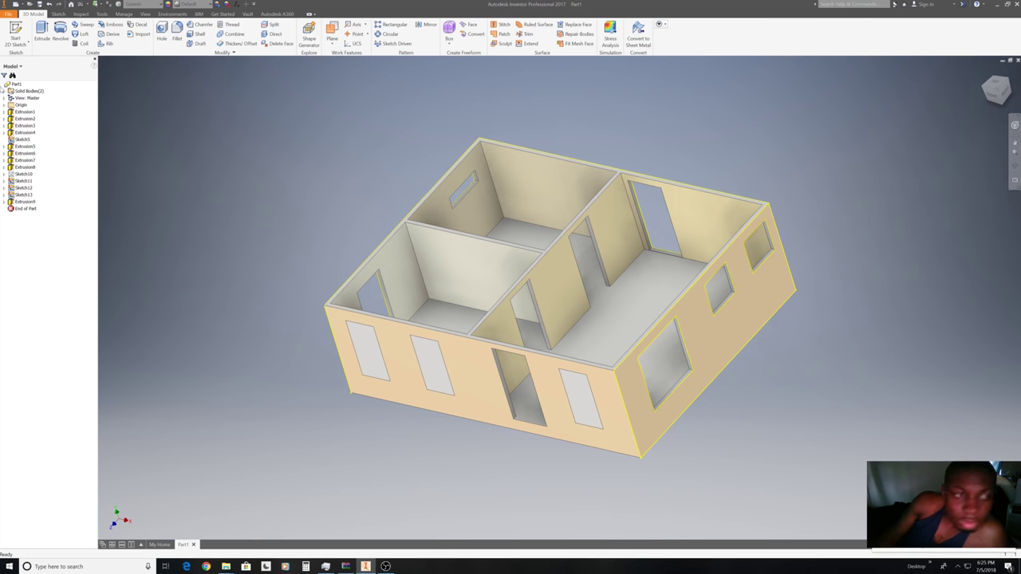
# Extrude the side wall window profiles as a separate pane solid.
pyautogui.click(46, 37)
pyautogui.click(670, 363)
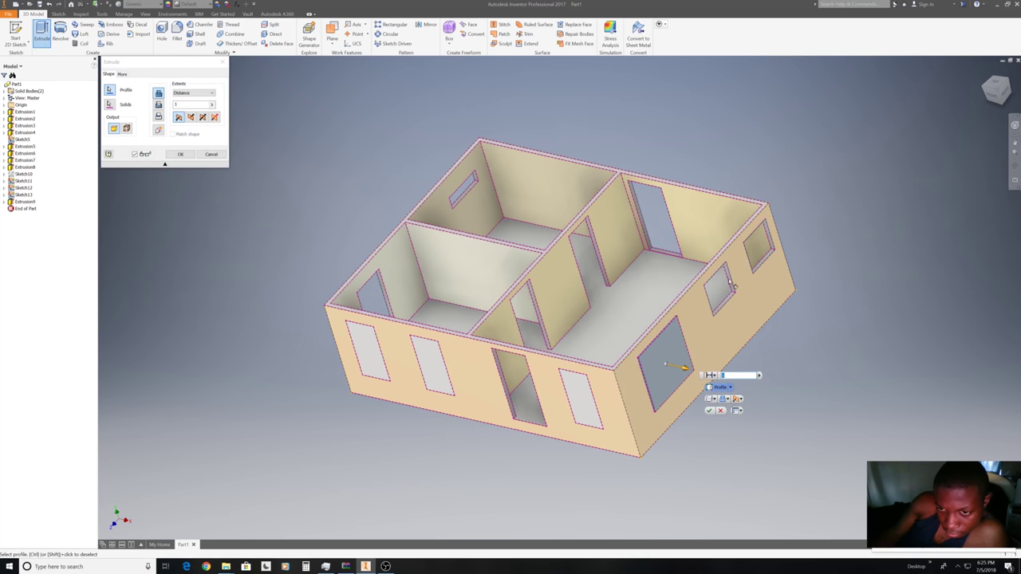
pyautogui.click(736, 399)
pyautogui.click(744, 420)
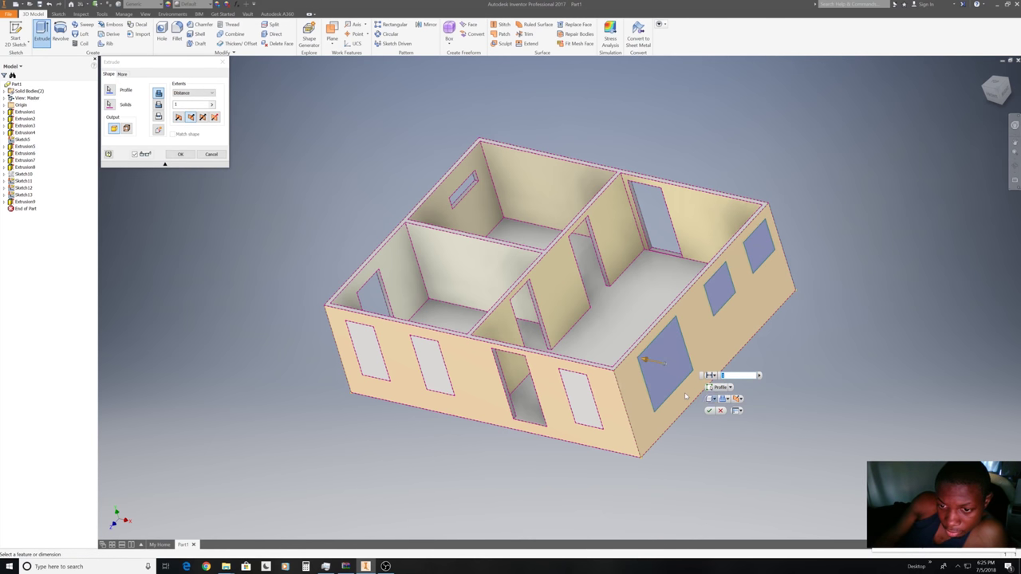
pyautogui.scroll(3, 686, 396)
pyautogui.click(180, 154)
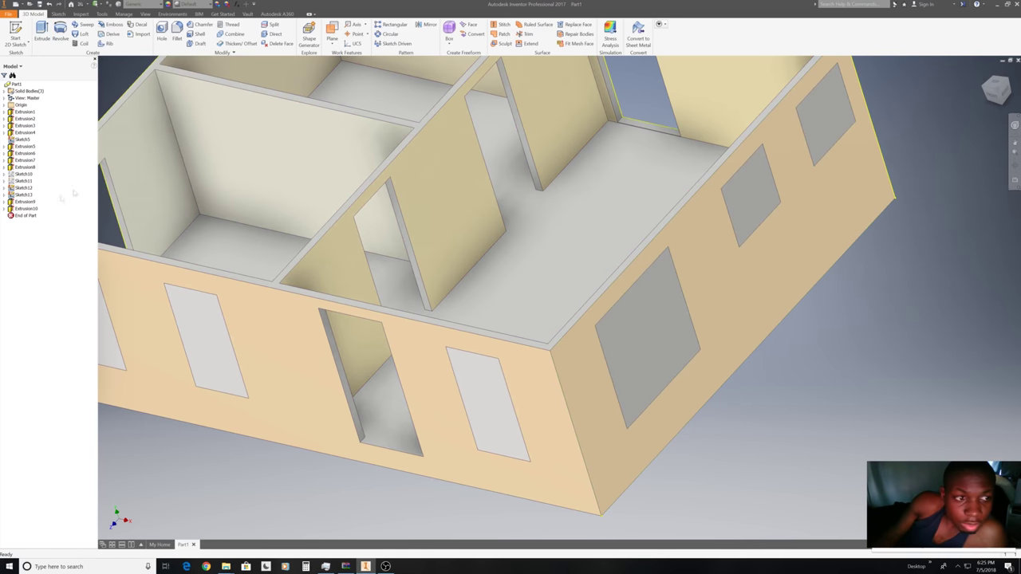
# Set the appearance of the new side window panes from the Appearance list.
pyautogui.click(740, 242)
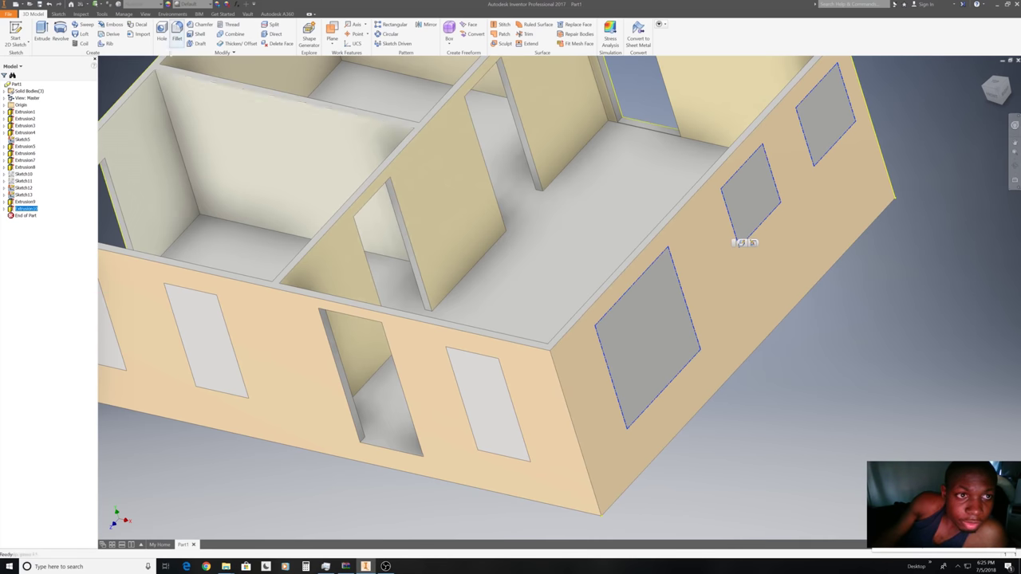
pyautogui.click(189, 4)
pyautogui.scroll(-1, 216, 526)
pyautogui.click(218, 532)
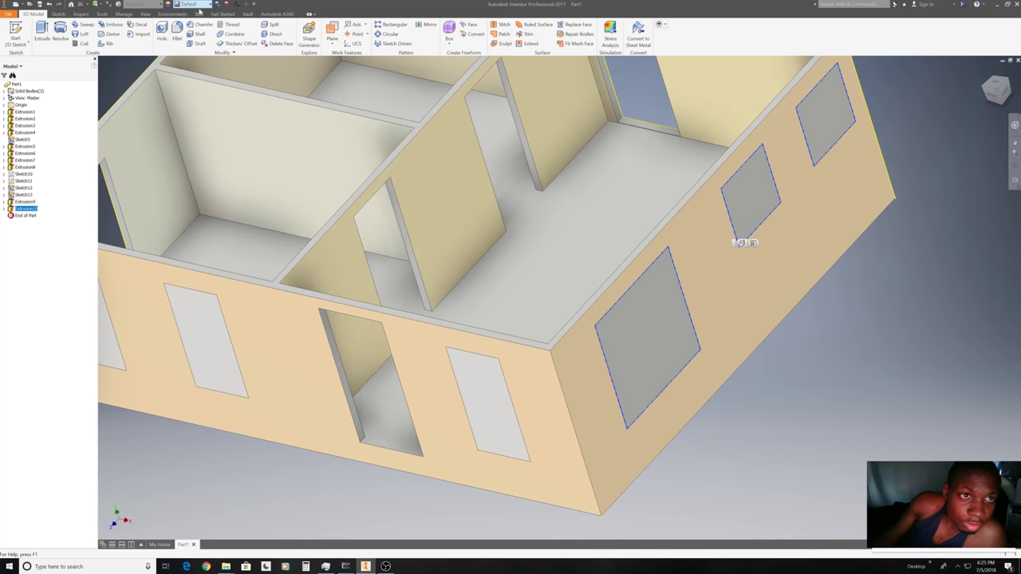
pyautogui.click(195, 5)
pyautogui.click(199, 22)
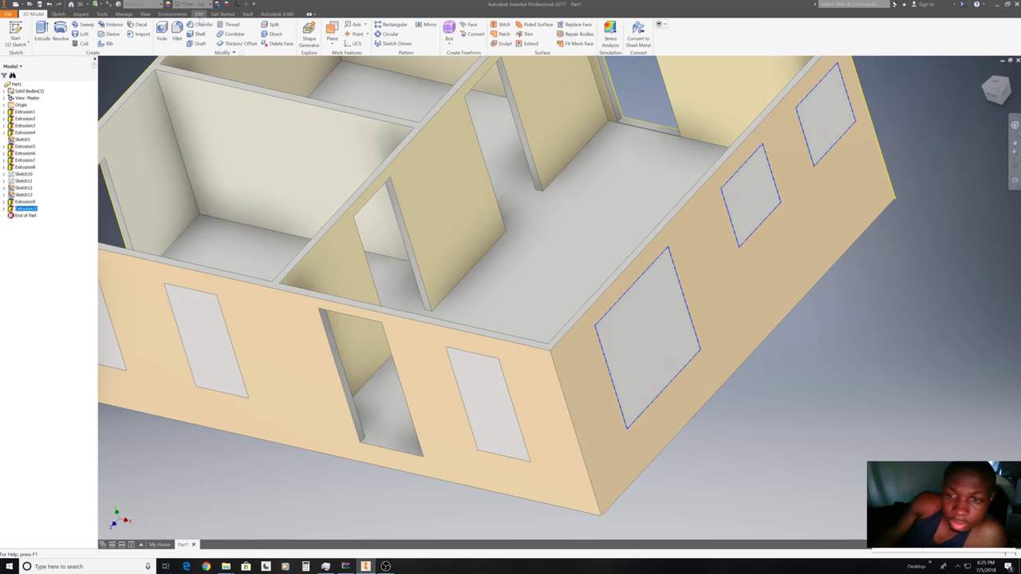
pyautogui.scroll(-5, 820, 355)
# Extrude the back wall window profiles with the direction flipped into the wall.
pyautogui.keyDown('shift'); pyautogui.moveTo(689, 303); pyautogui.dragTo(690, 305, button='middle'); pyautogui.keyUp('shift')
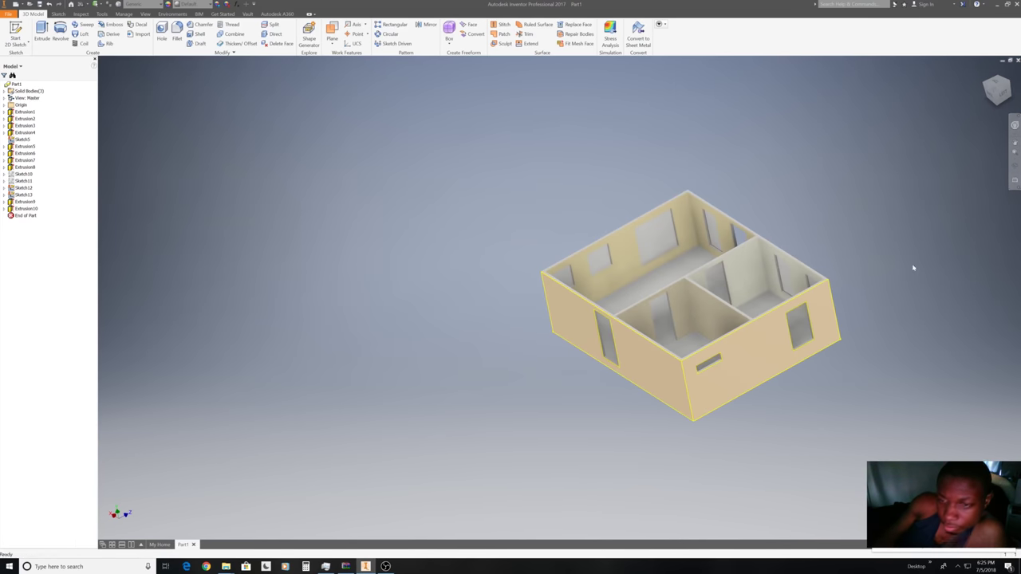
pyautogui.moveTo(912, 269); pyautogui.dragTo(750, 194)
pyautogui.scroll(2, 737, 196)
pyautogui.scroll(2, 740, 197)
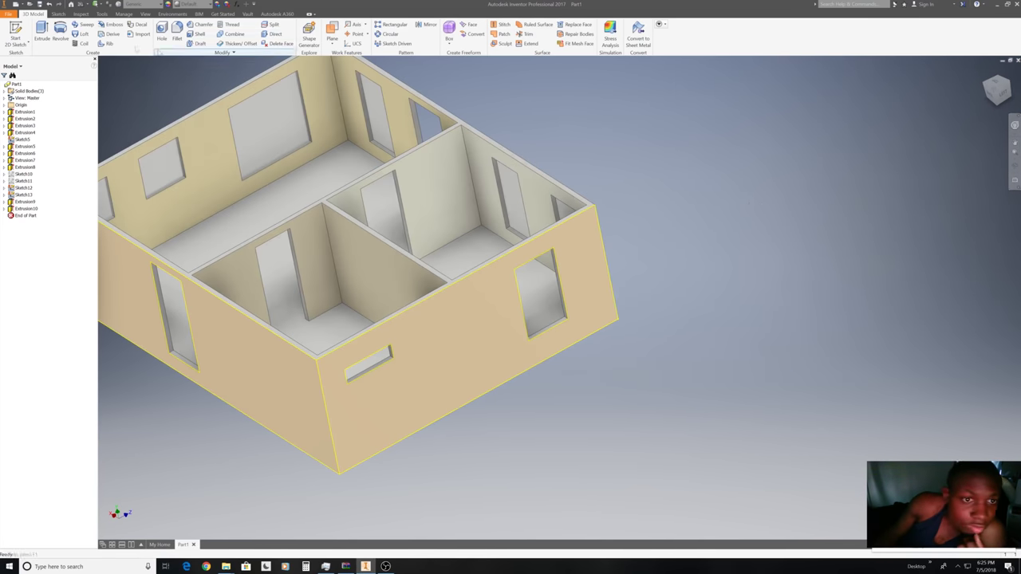
pyautogui.click(41, 32)
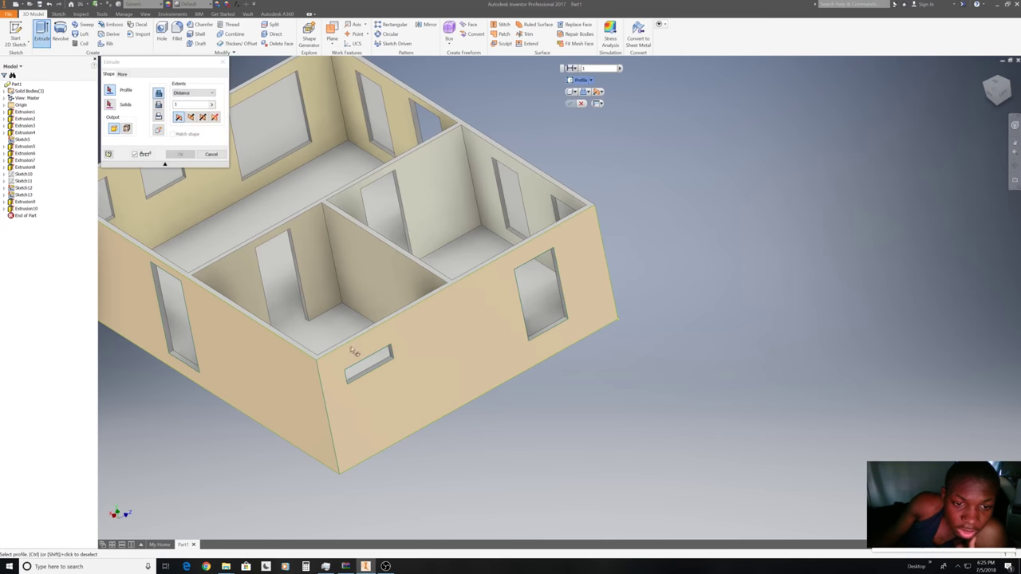
pyautogui.click(368, 367)
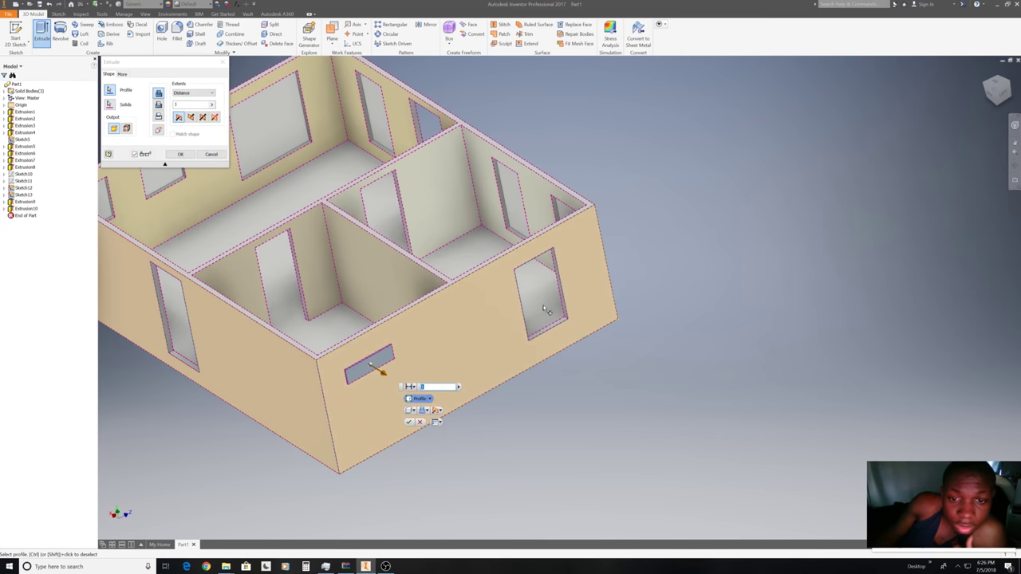
pyautogui.click(440, 415)
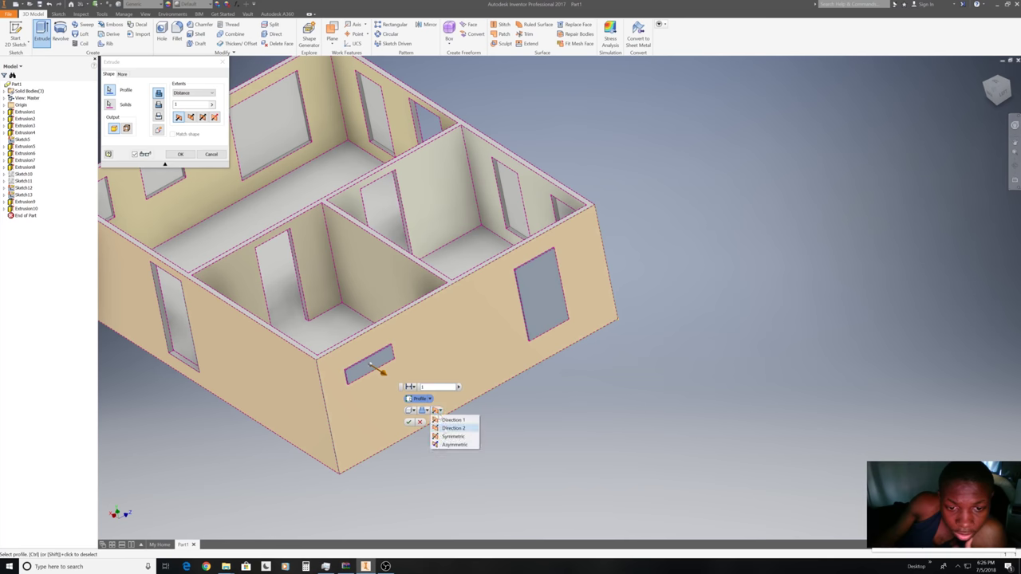
pyautogui.click(444, 429)
pyautogui.click(424, 412)
pyautogui.click(430, 446)
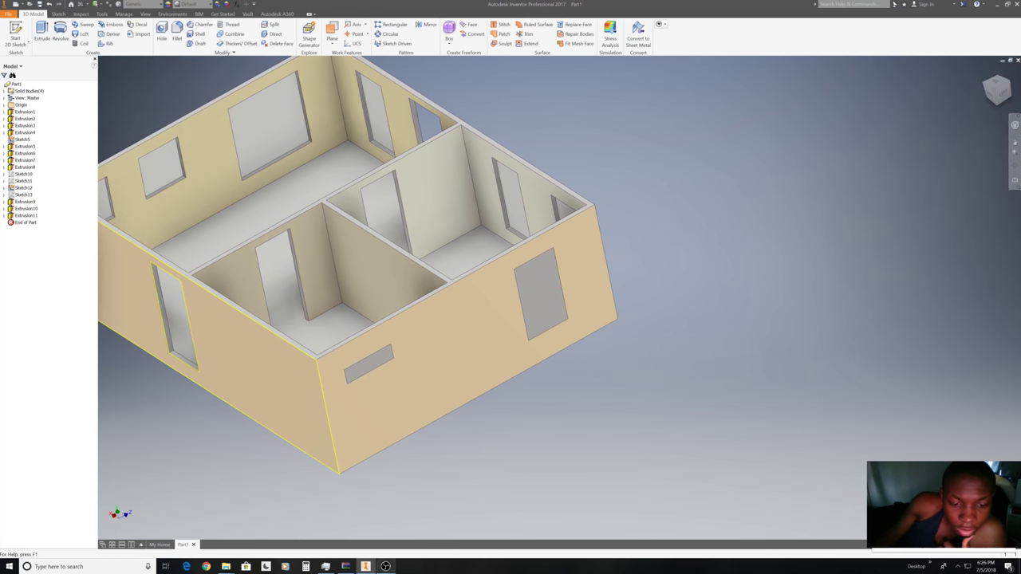
# Hide the screen recorder and apply Clear - Light to the back wall window panes.
pyautogui.click(386, 567)
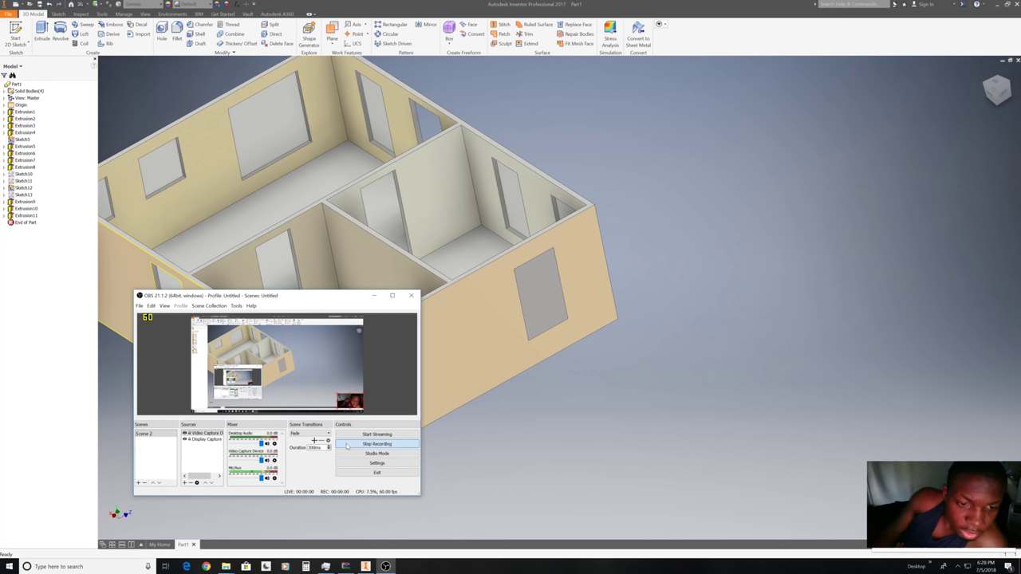
pyautogui.click(372, 296)
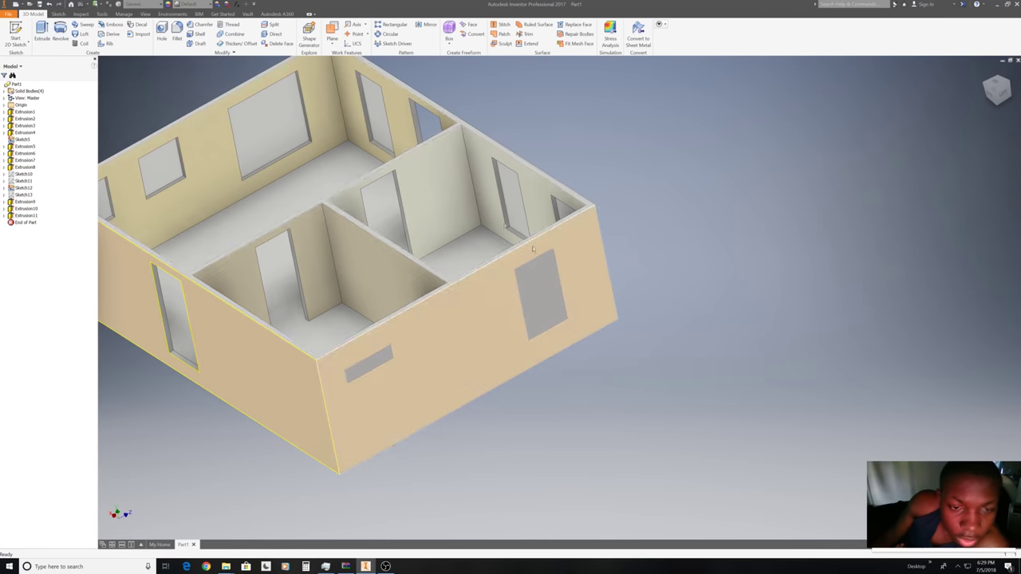
pyautogui.click(20, 215)
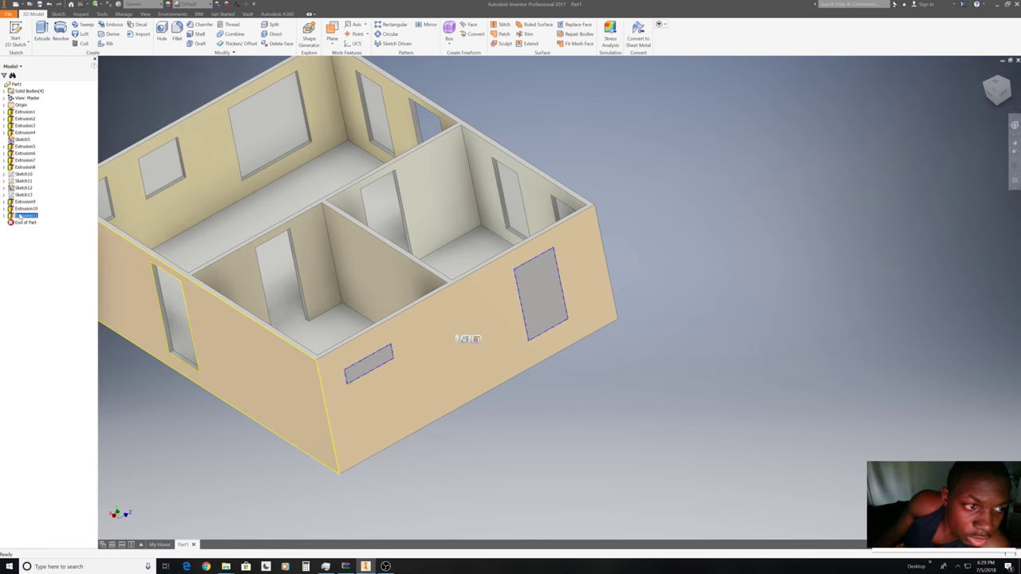
pyautogui.click(199, 4)
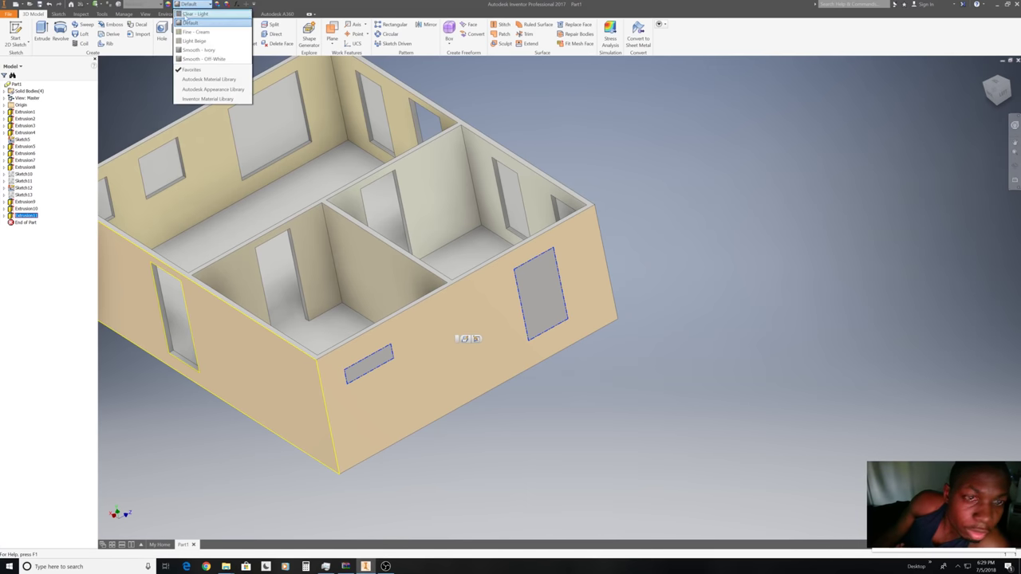
pyautogui.click(209, 16)
pyautogui.keyDown('shift'); pyautogui.moveTo(581, 116); pyautogui.dragTo(334, 255, button='middle'); pyautogui.keyUp('shift')
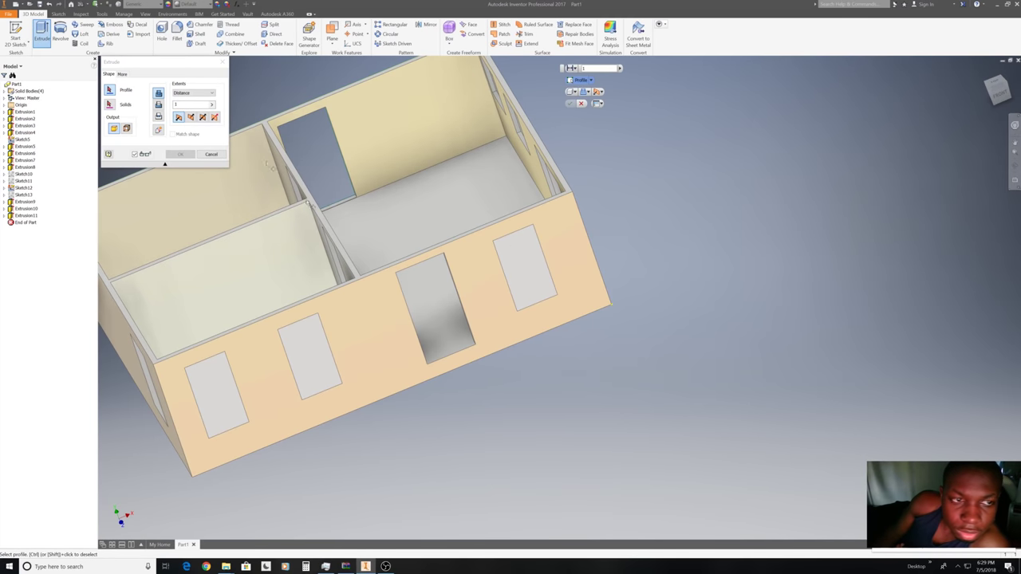
# Cancel the pending extrusion and start a front wall sketch with its edges projected.
pyautogui.click(211, 155)
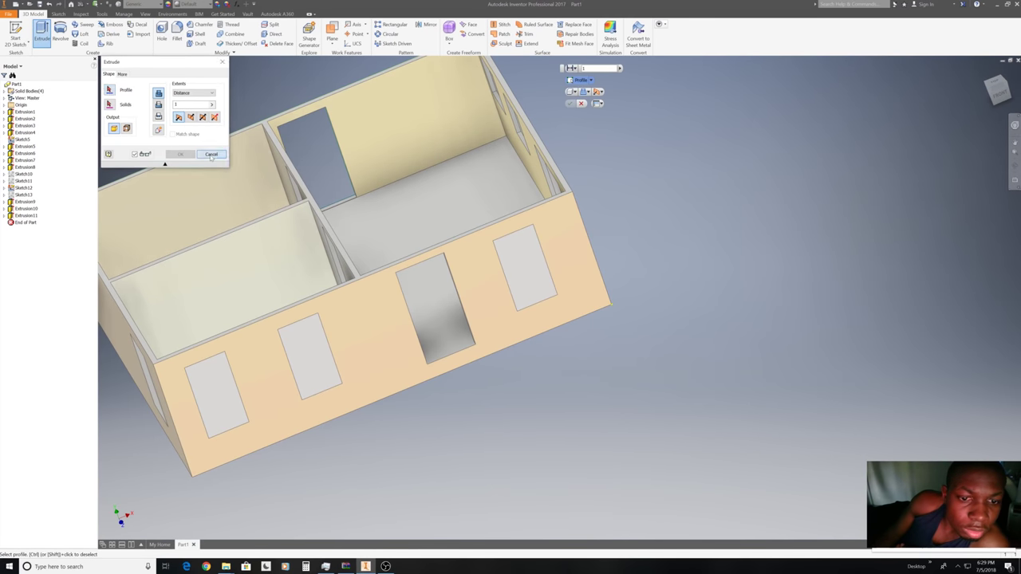
pyautogui.rightClick(501, 318)
pyautogui.click(500, 338)
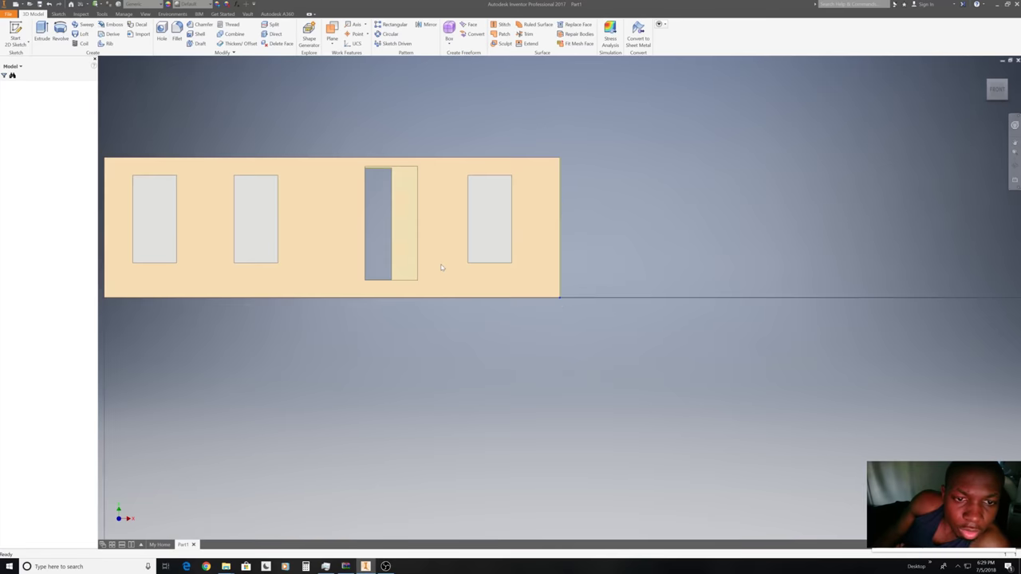
pyautogui.rightClick(206, 152)
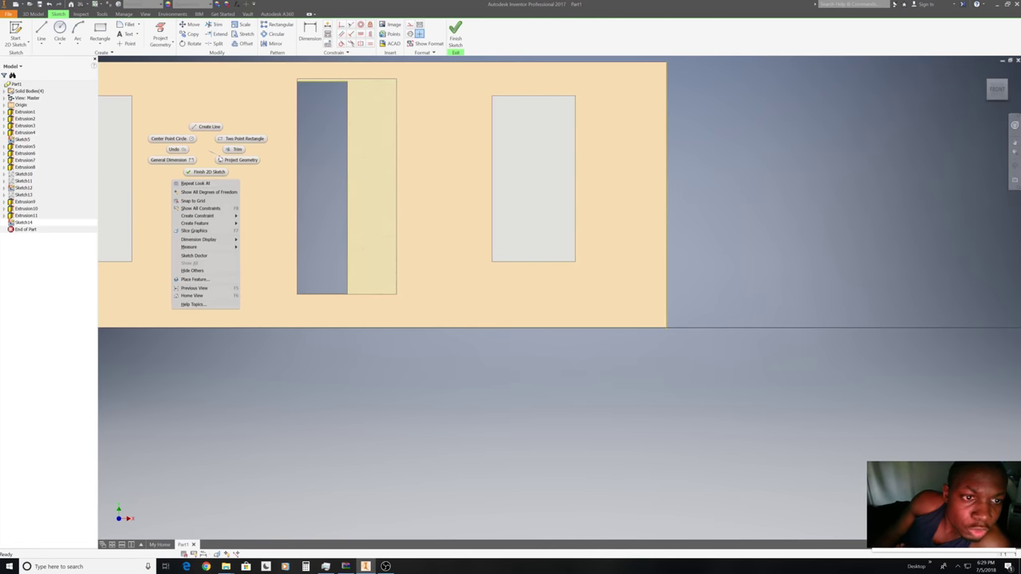
pyautogui.click(232, 162)
pyautogui.rightClick(471, 151)
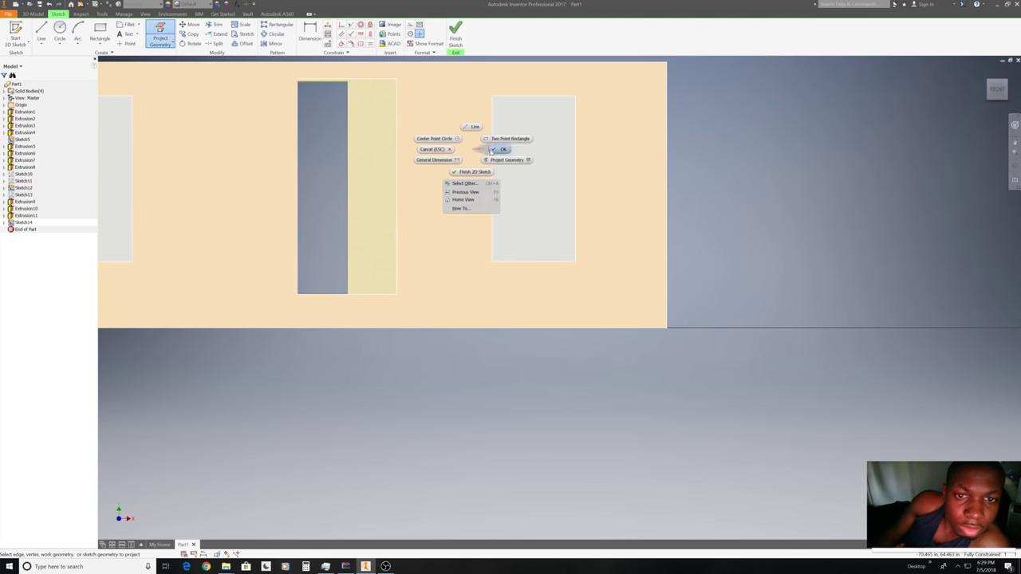
pyautogui.click(468, 125)
pyautogui.scroll(-3, 822, 110)
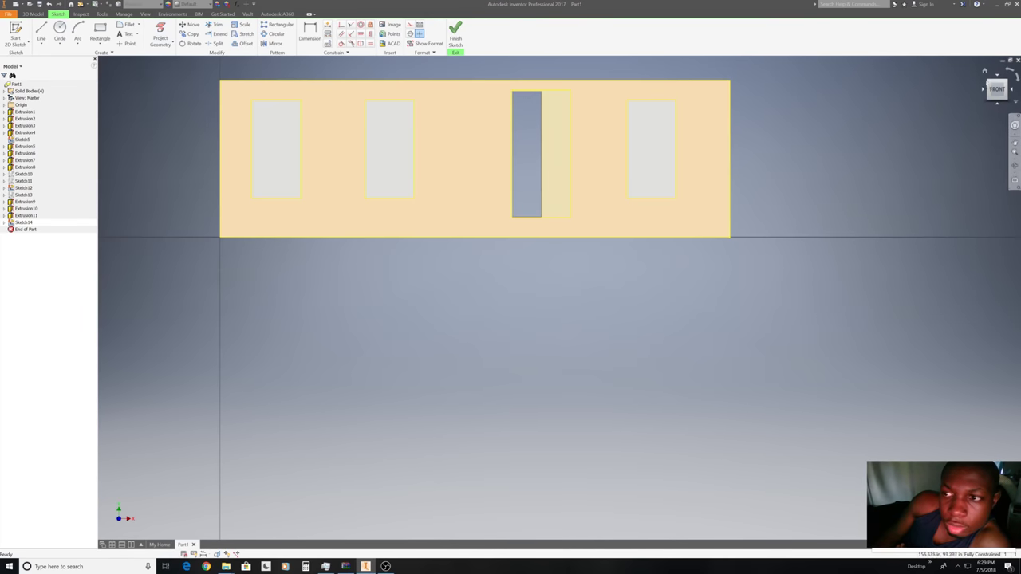
pyautogui.moveTo(822, 110)
pyautogui.keyDown('shift'); pyautogui.mouseDown(button='middle')
pyautogui.moveTo(854, 219)
pyautogui.moveTo(694, 144)
pyautogui.mouseUp(button='middle'); pyautogui.keyUp('shift')
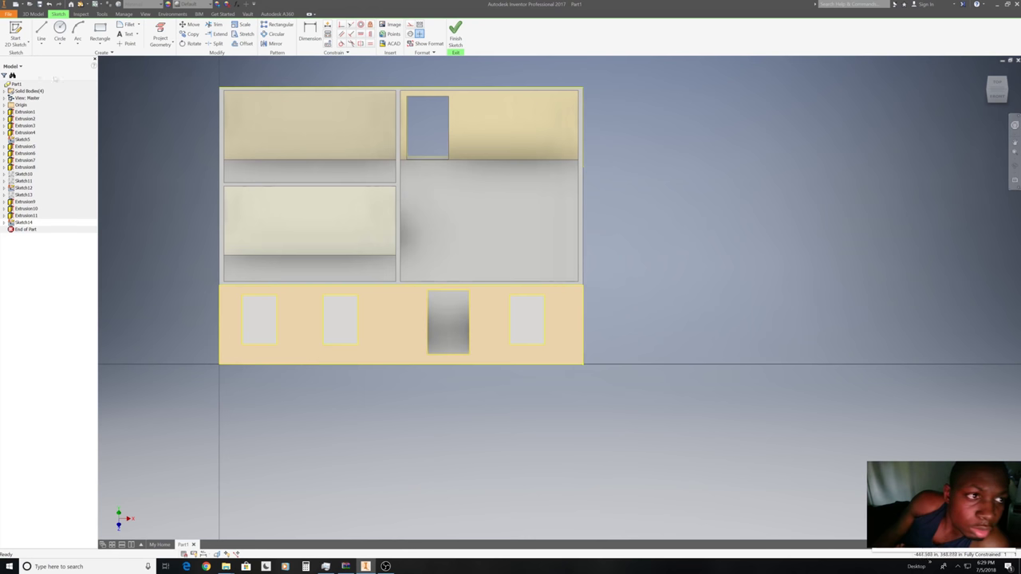
# Extrude the front wall's door opening in Direction 2 to create the door panel Extrusion12.
pyautogui.click(457, 36)
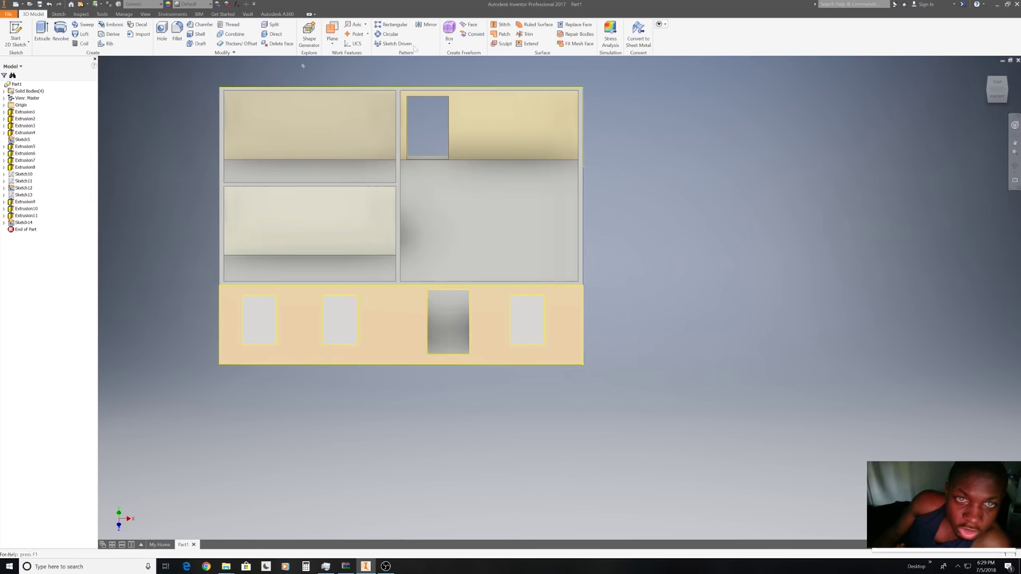
pyautogui.click(42, 32)
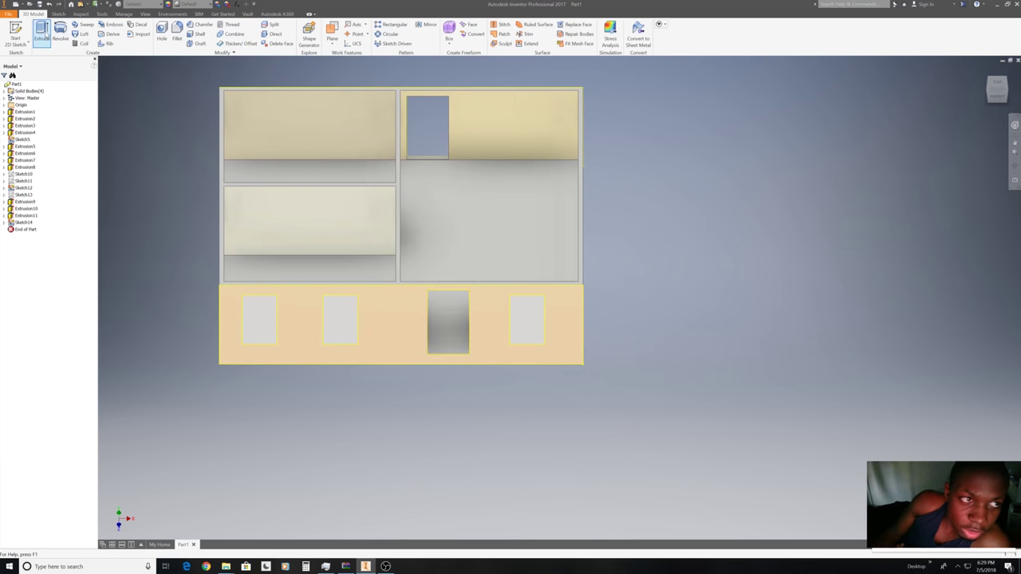
pyautogui.click(467, 304)
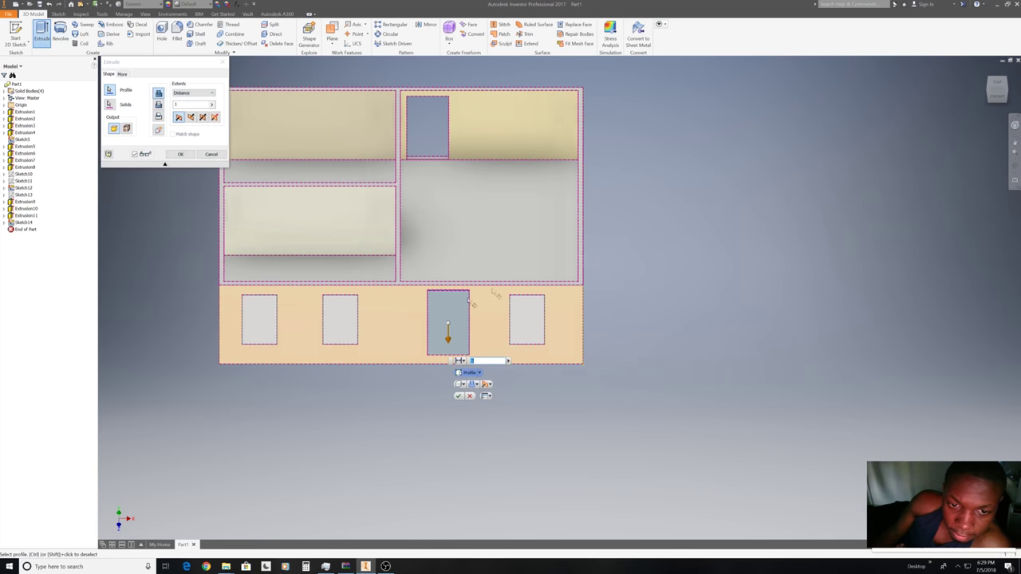
pyautogui.click(995, 89)
pyautogui.scroll(5, 483, 406)
pyautogui.scroll(-2, 484, 406)
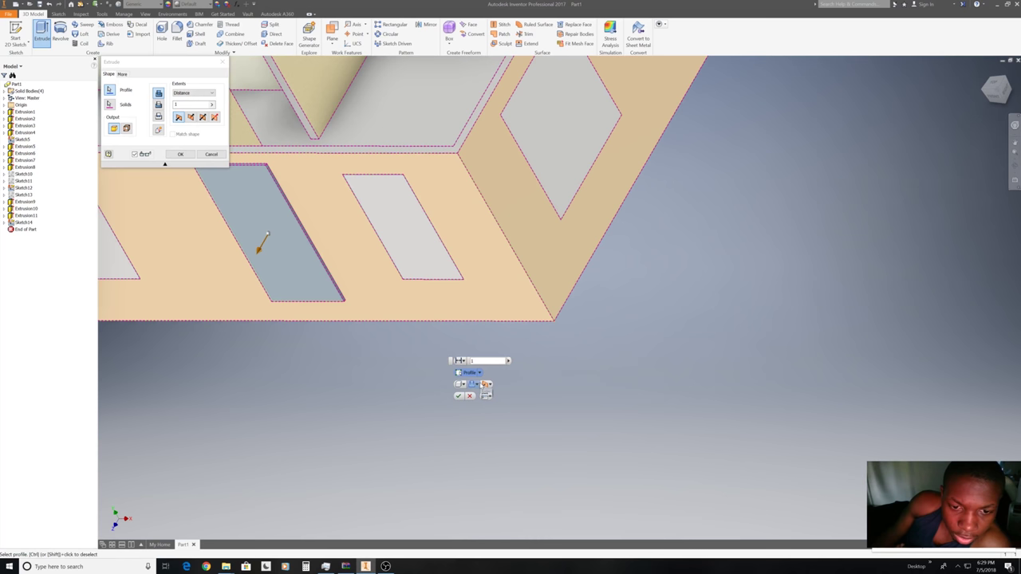
pyautogui.click(486, 383)
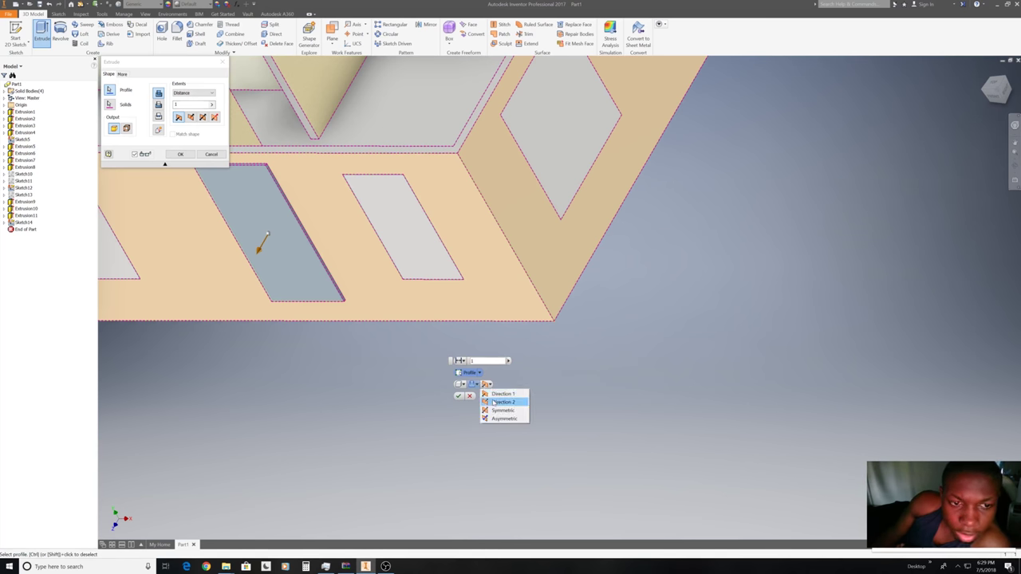
pyautogui.click(493, 403)
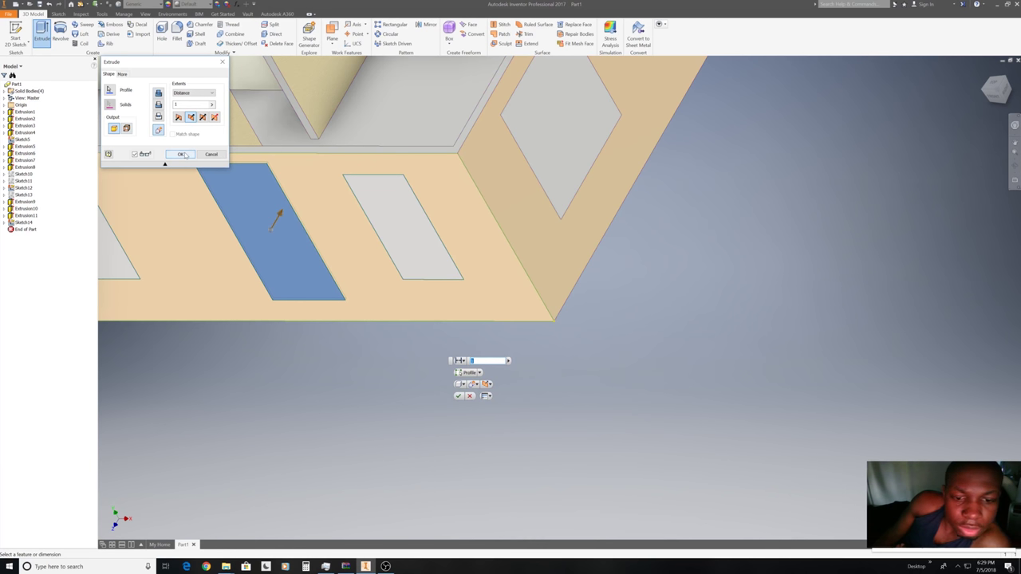
pyautogui.click(182, 154)
# Give Extrusion12 a Mahogany appearance from the Quick Access appearance list.
pyautogui.click(285, 220)
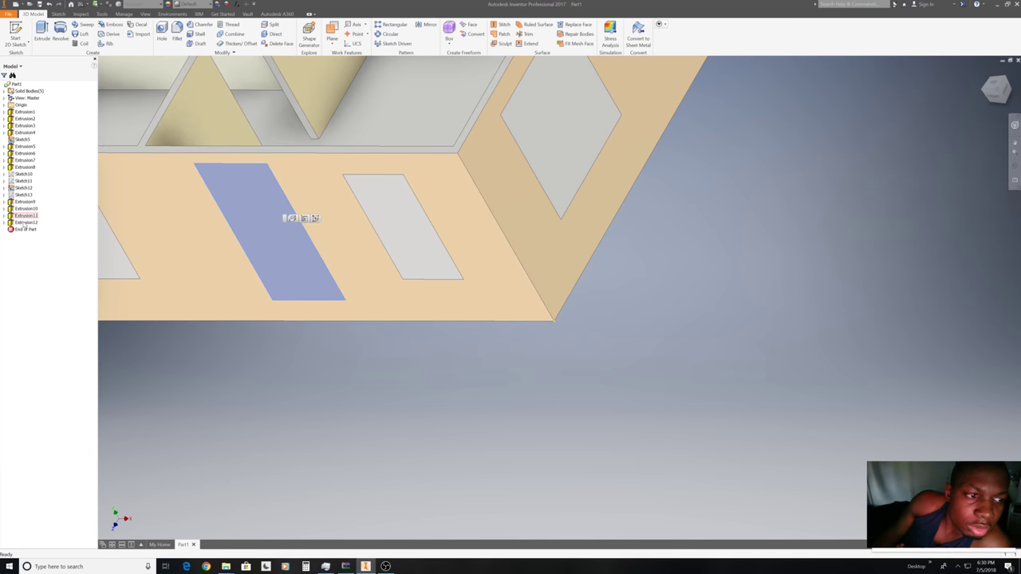
pyautogui.click(275, 229)
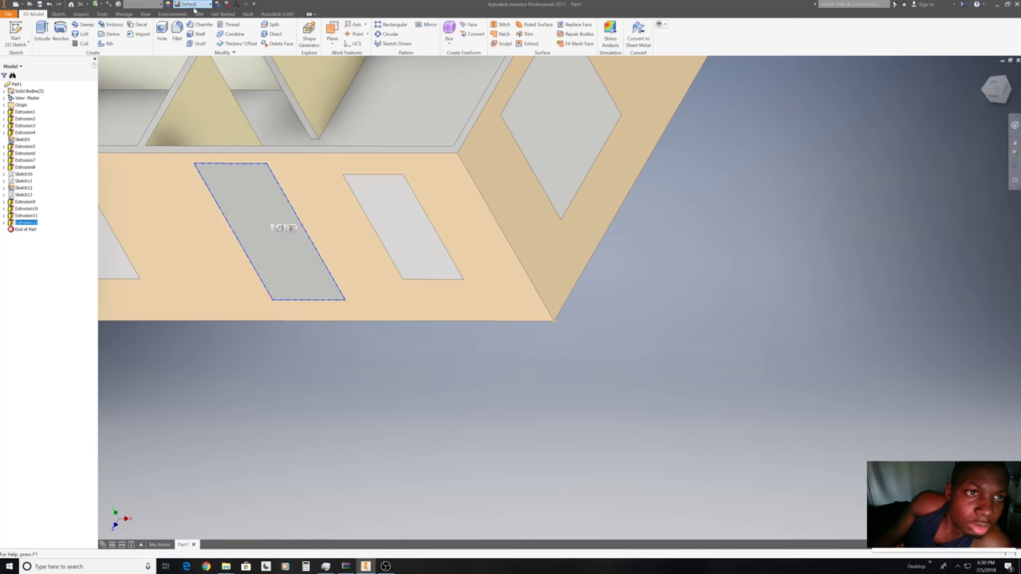
pyautogui.click(192, 5)
pyautogui.click(193, 4)
pyautogui.click(193, 4)
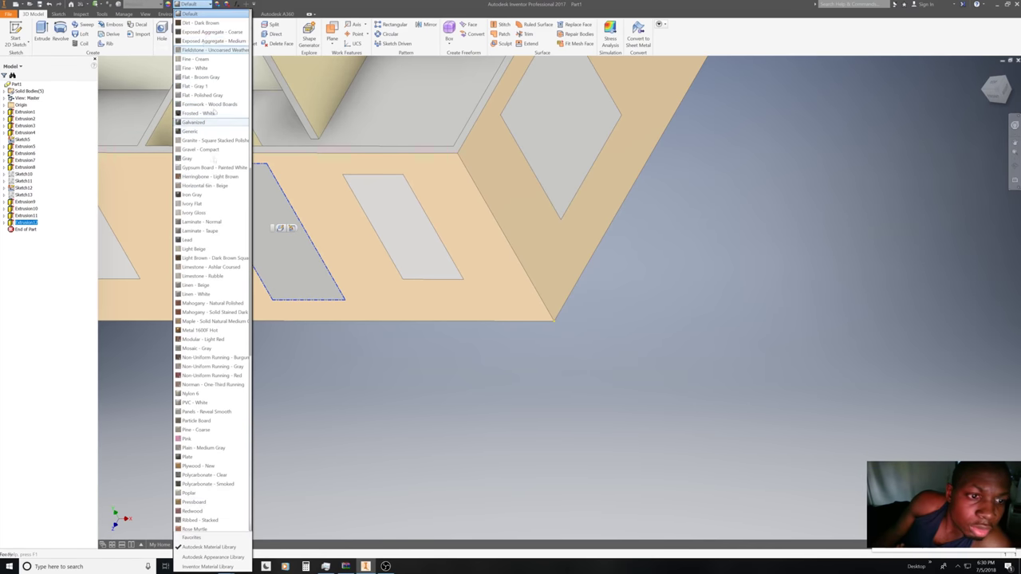
pyautogui.scroll(-4, 206, 258)
pyautogui.click(209, 205)
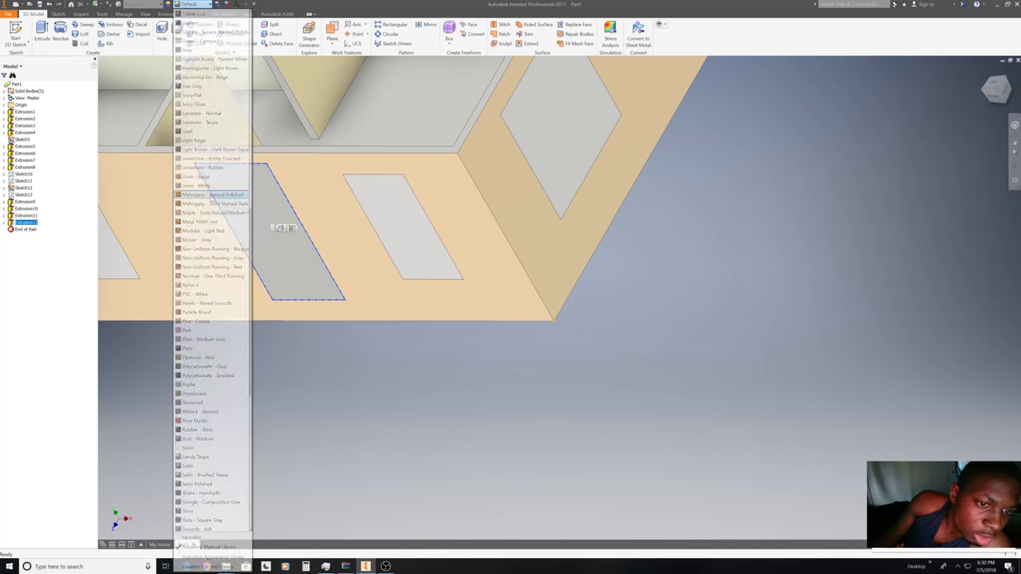
pyautogui.scroll(5, 376, 375)
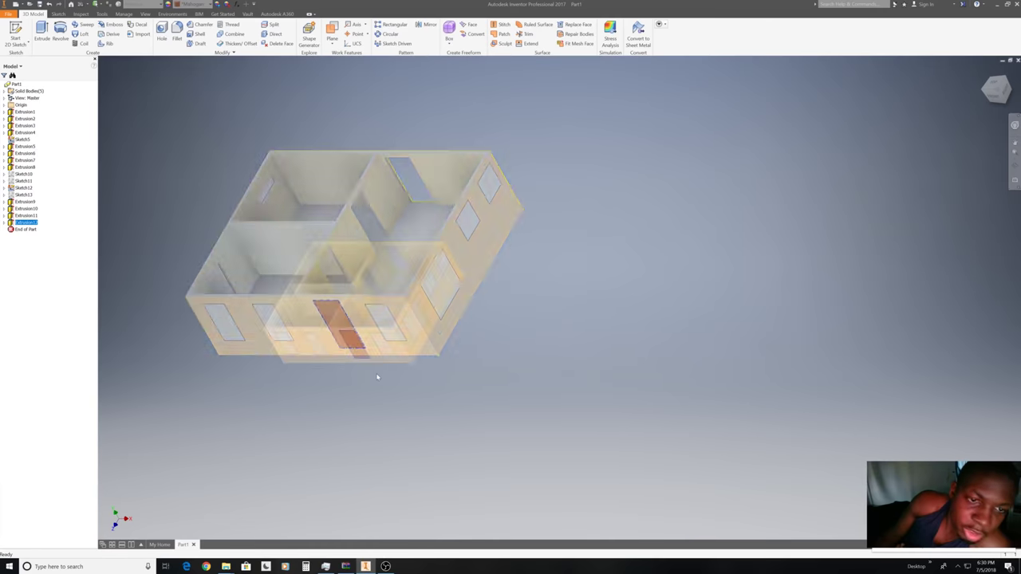
# Orbit to the long side wall and select its door opening as the extrusion profile.
pyautogui.click(986, 86)
pyautogui.moveTo(987, 90); pyautogui.dragTo(890, 125)
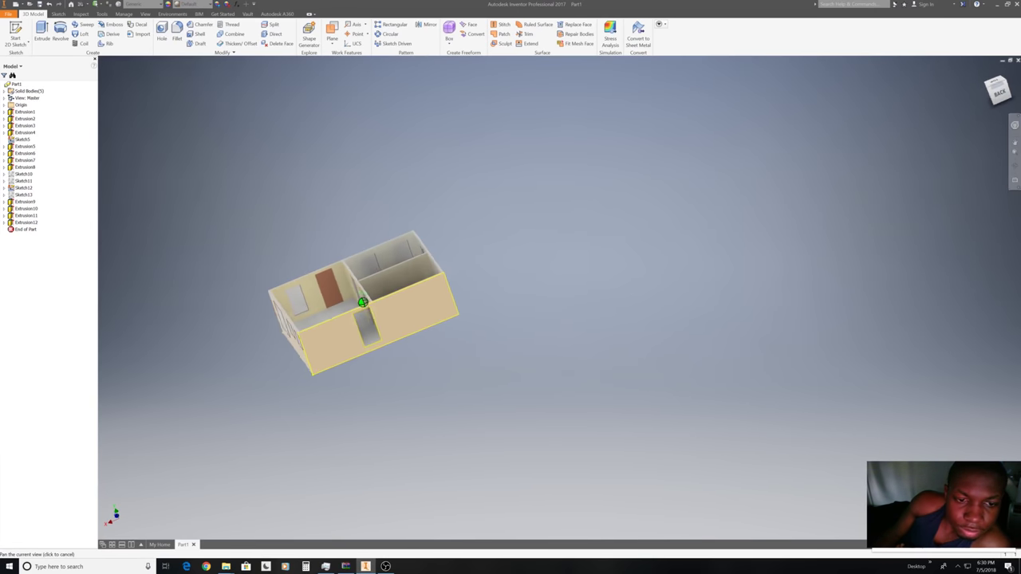
pyautogui.scroll(-5, 412, 339)
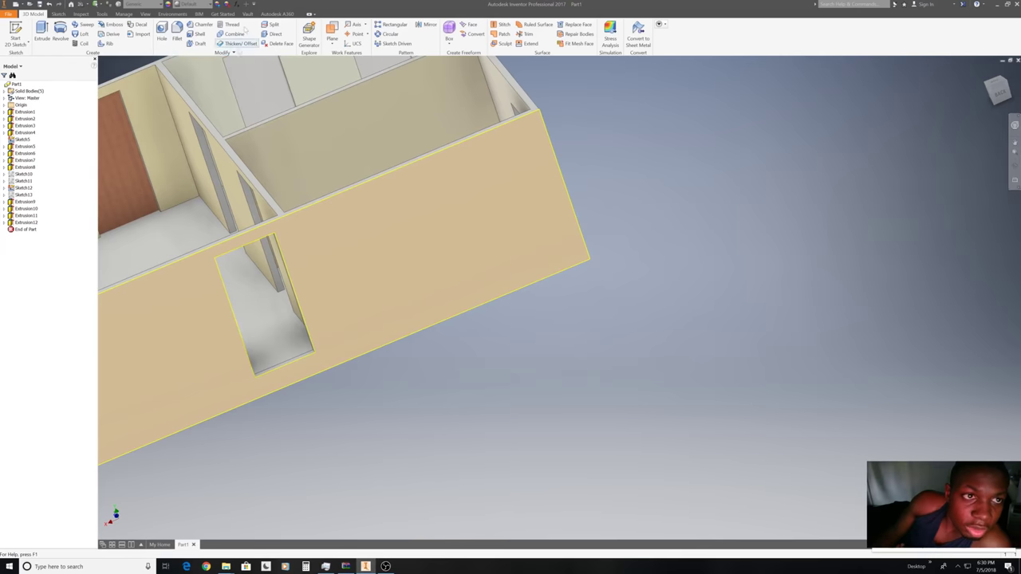
pyautogui.moveTo(252, 325); pyautogui.dragTo(463, 285, button='middle')
pyautogui.click(44, 32)
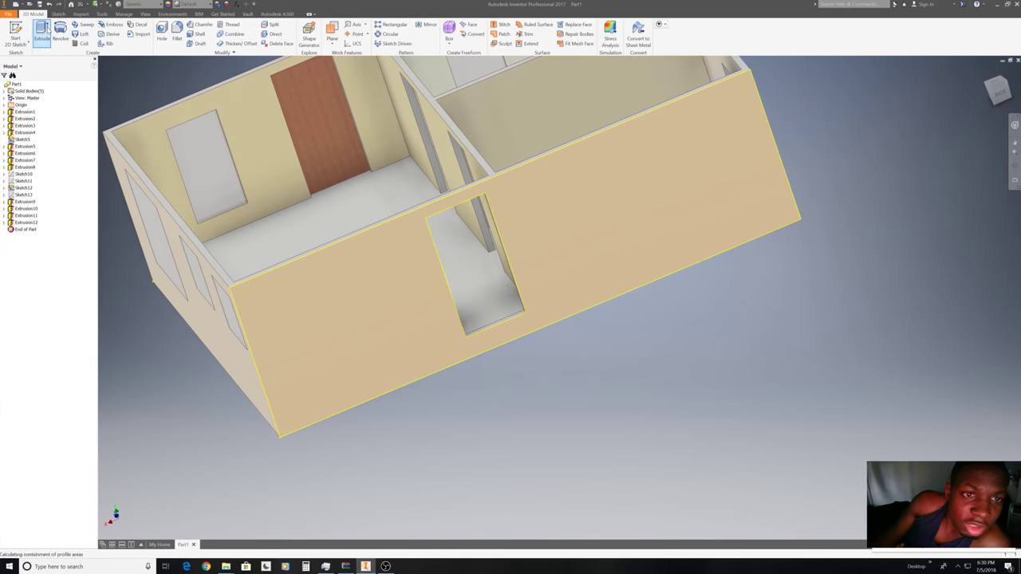
pyautogui.click(481, 245)
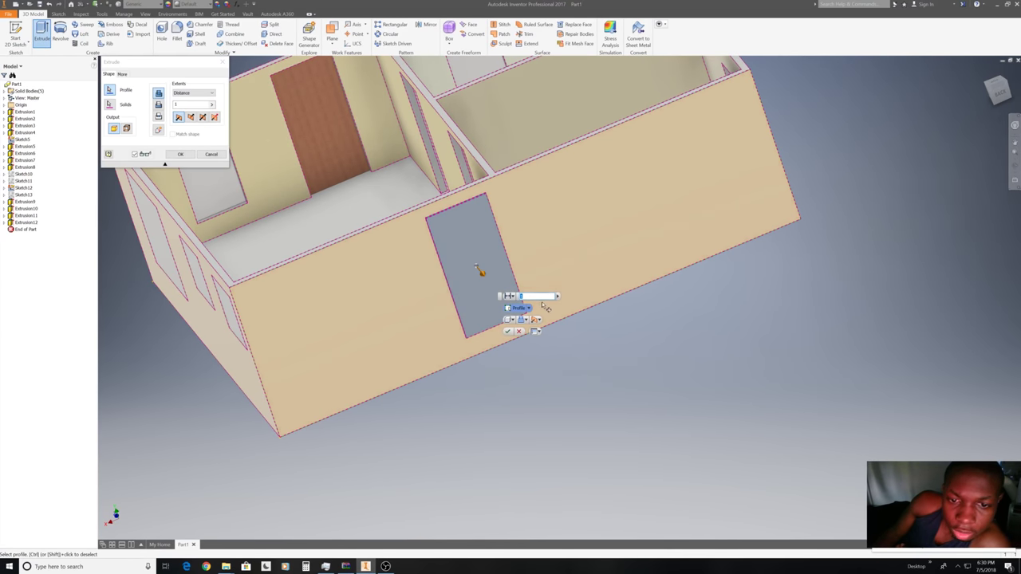
# Extrude it as a New Solid in Direction 2 and finish the panel in Mahogany.
pyautogui.click(525, 320)
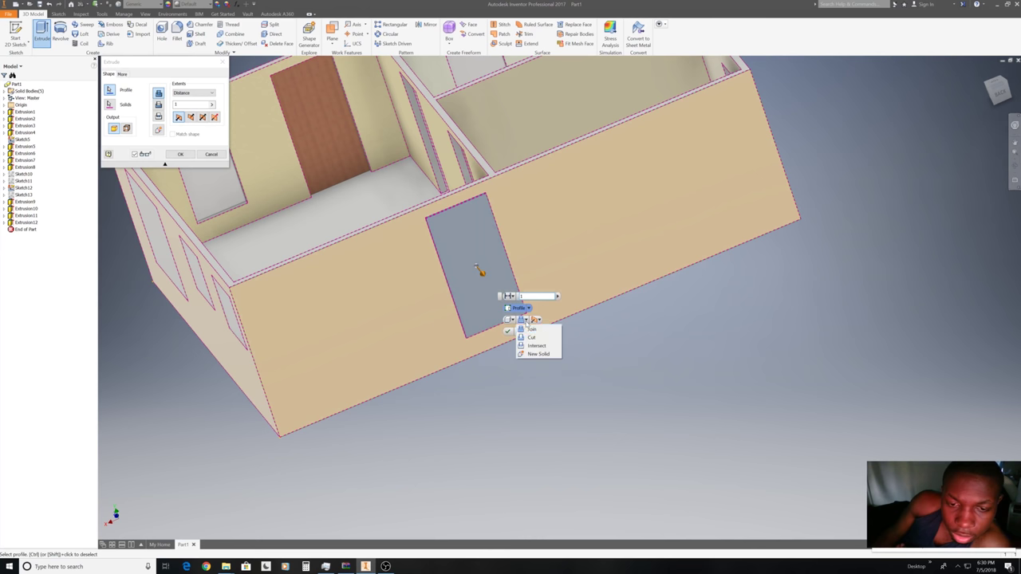
pyautogui.click(528, 355)
pyautogui.click(534, 322)
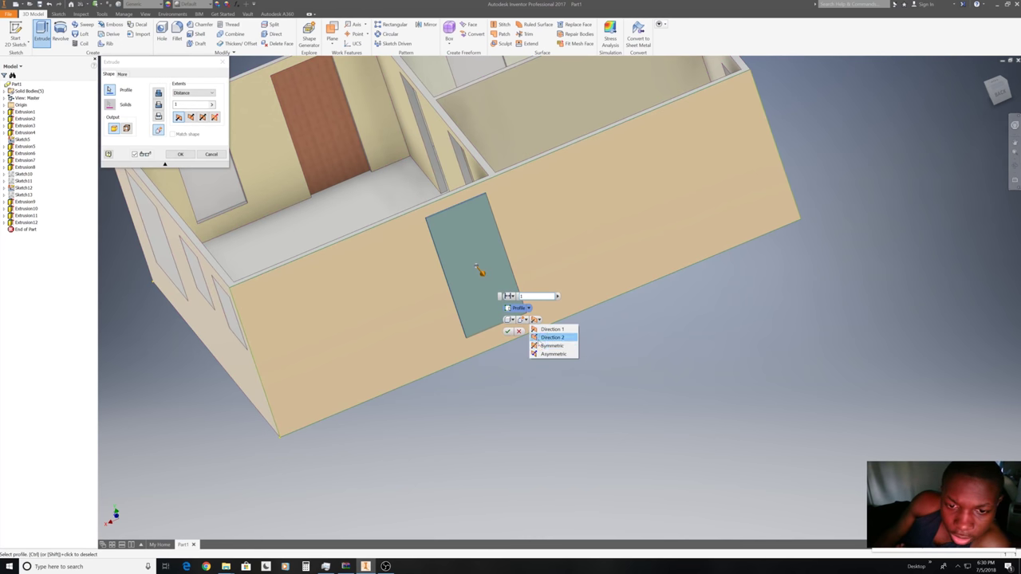
pyautogui.click(536, 342)
pyautogui.click(509, 331)
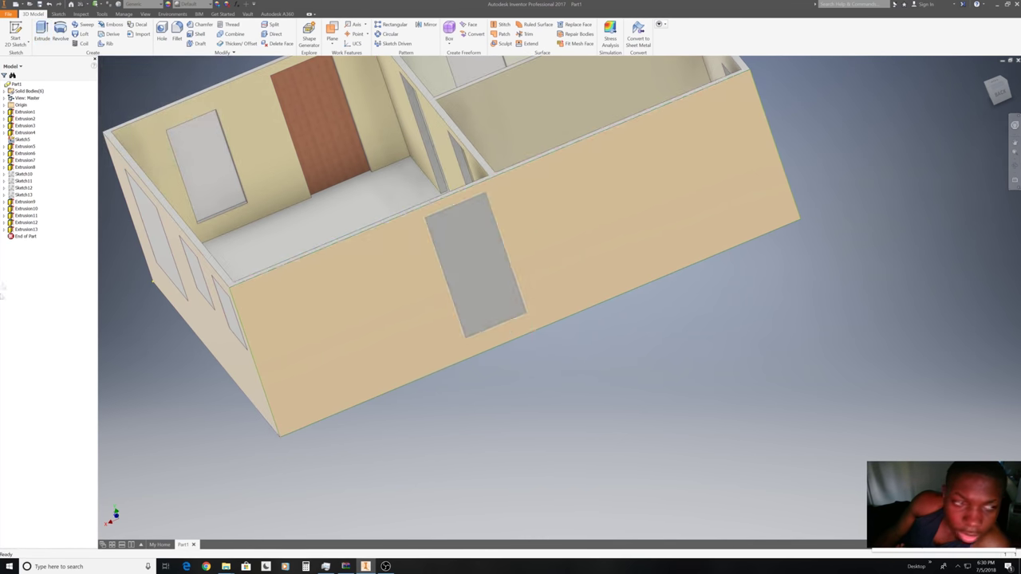
pyautogui.click(191, 4)
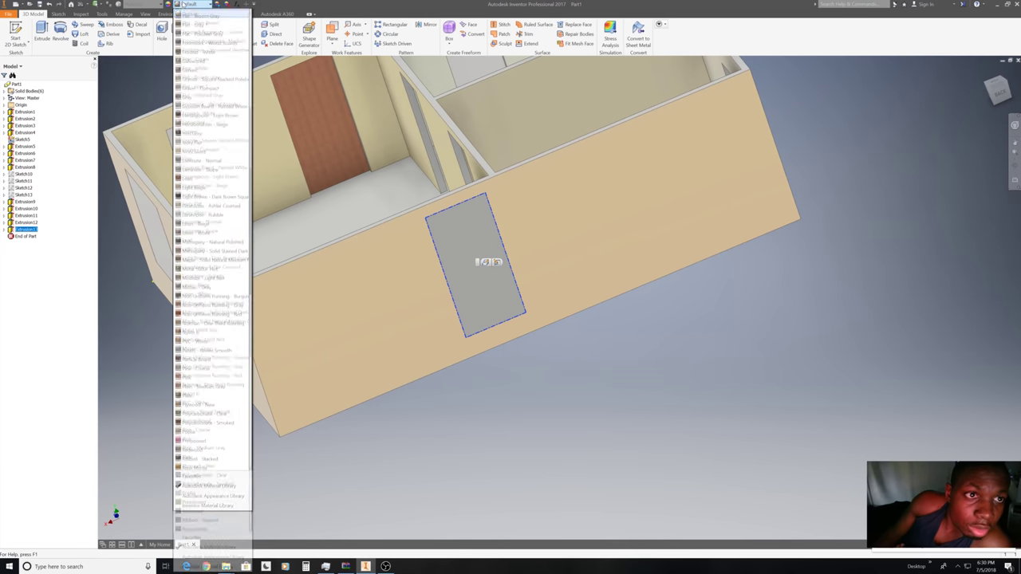
pyautogui.click(238, 306)
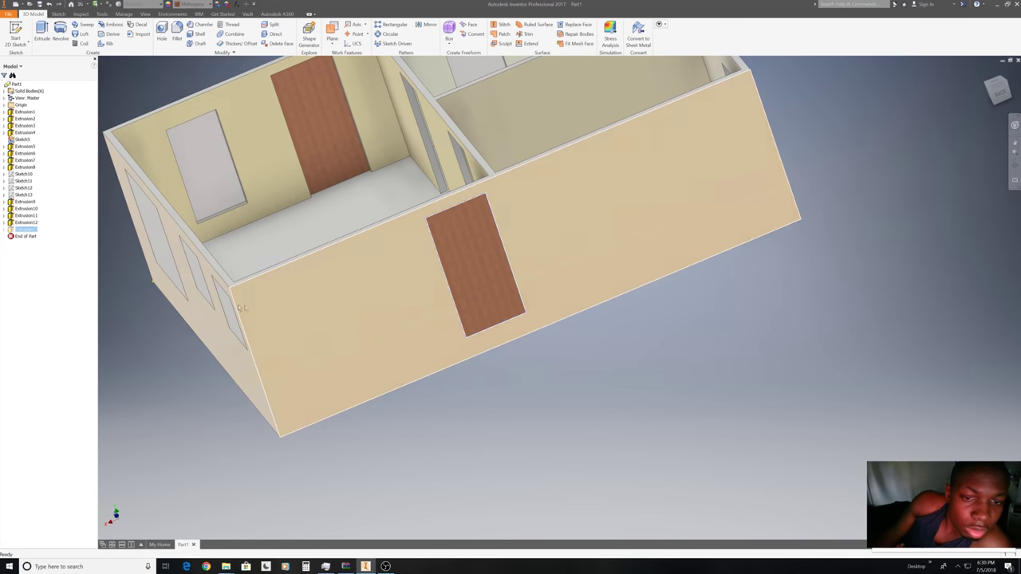
# Start a new sketch on the front wall face, viewed straight on and centred.
pyautogui.moveTo(995, 94); pyautogui.dragTo(560, 298)
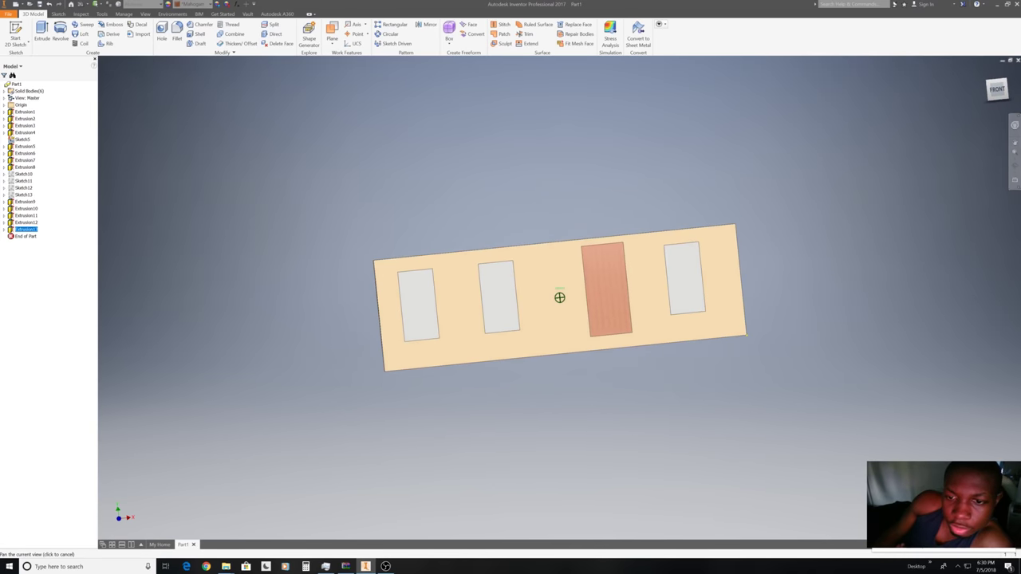
pyautogui.click(996, 94)
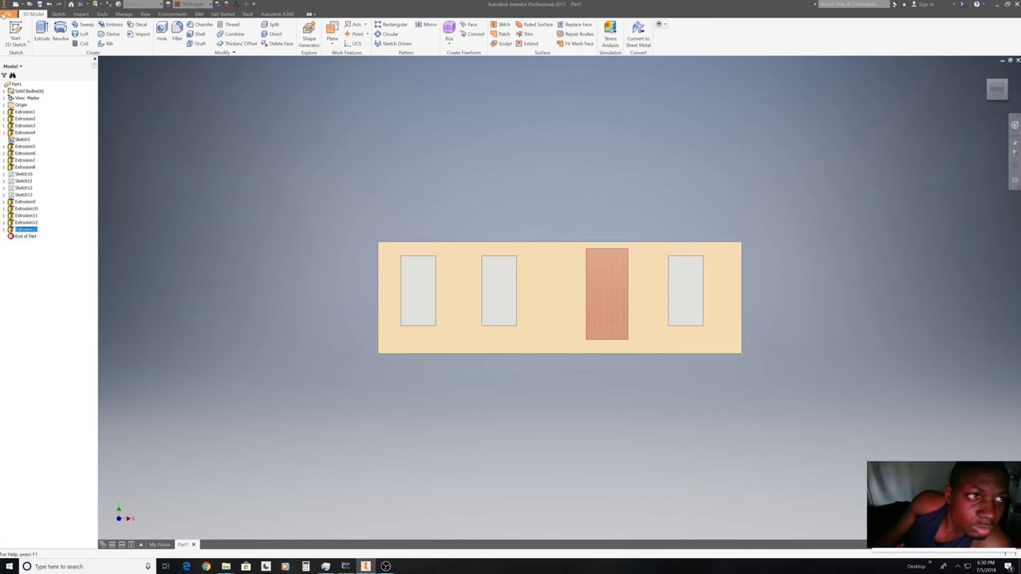
pyautogui.click(6, 14)
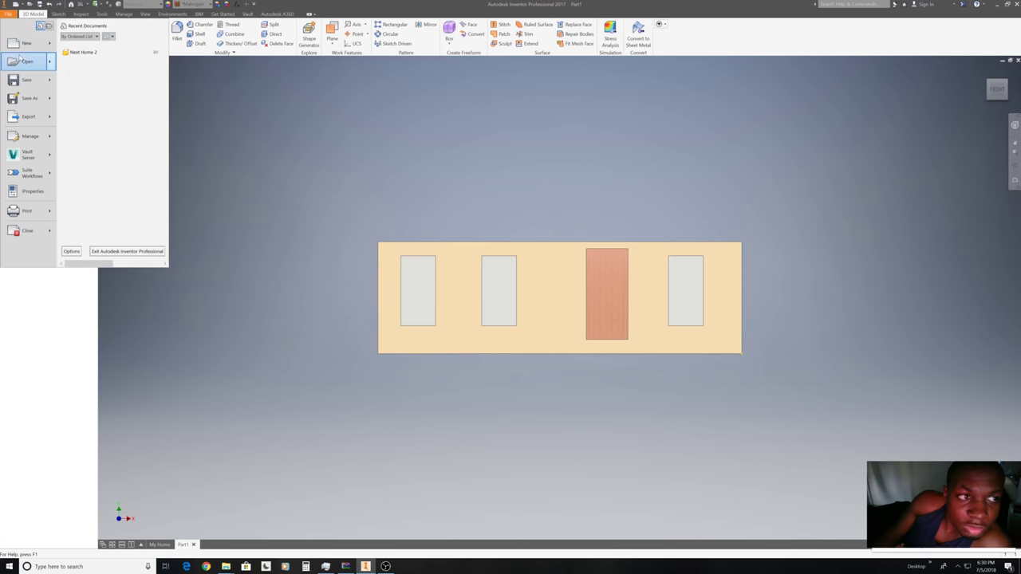
pyautogui.click(494, 181)
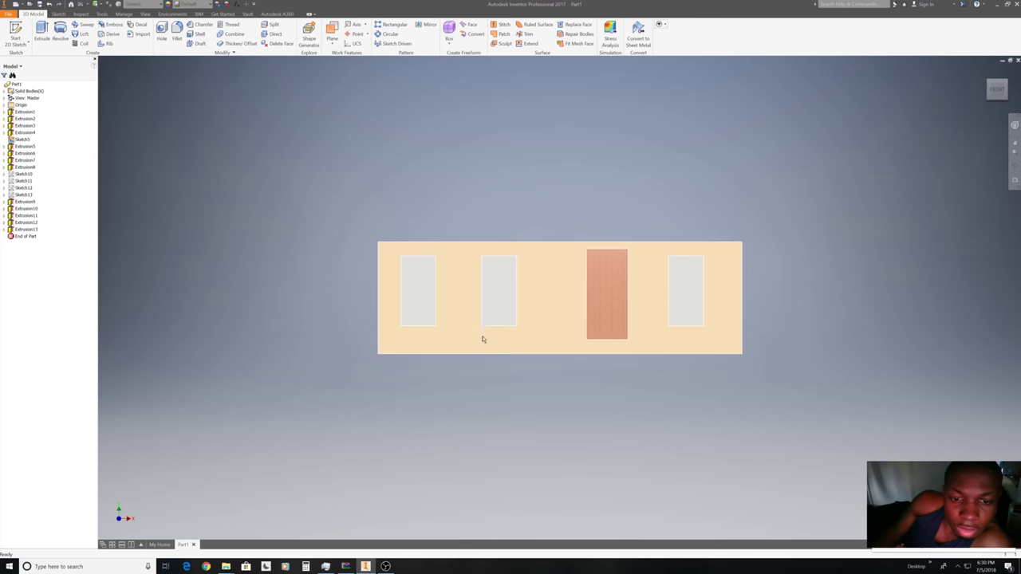
pyautogui.rightClick(481, 338)
pyautogui.click(484, 355)
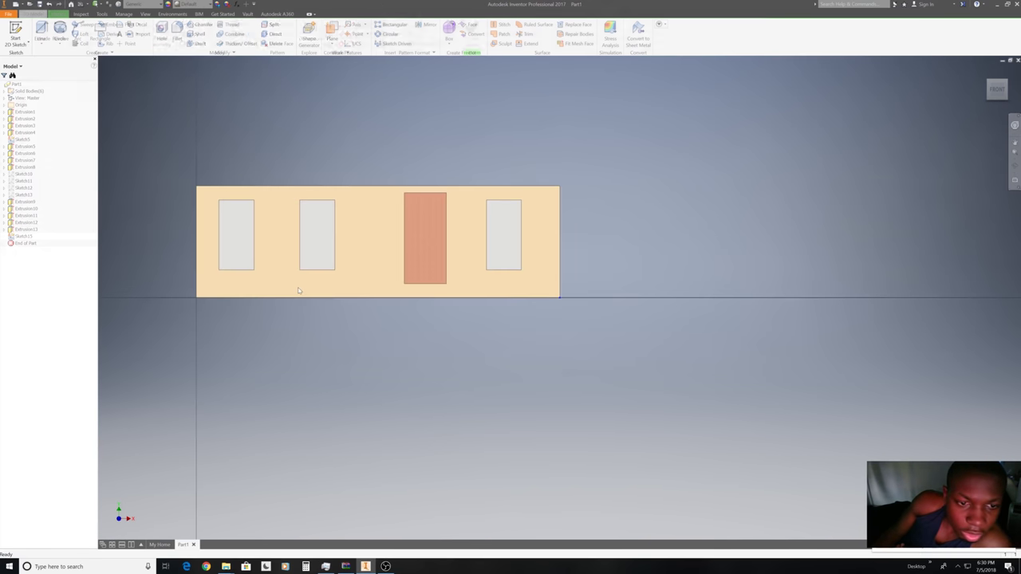
pyautogui.scroll(3, 296, 289)
pyautogui.moveTo(296, 289); pyautogui.dragTo(396, 272, button='middle')
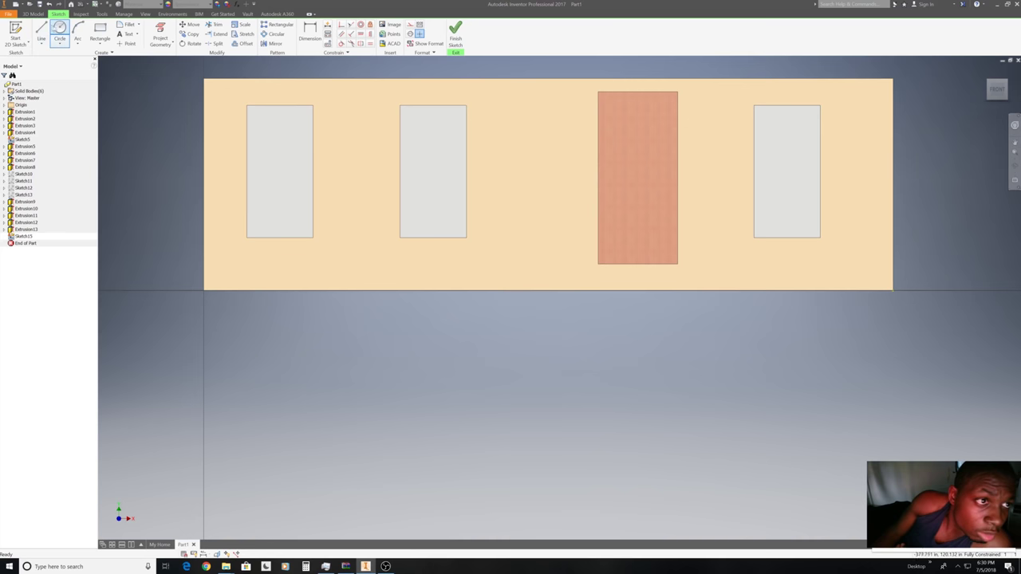
# Draw a line along the door bottom from its bottom-left corner to the right edge.
pyautogui.click(41, 32)
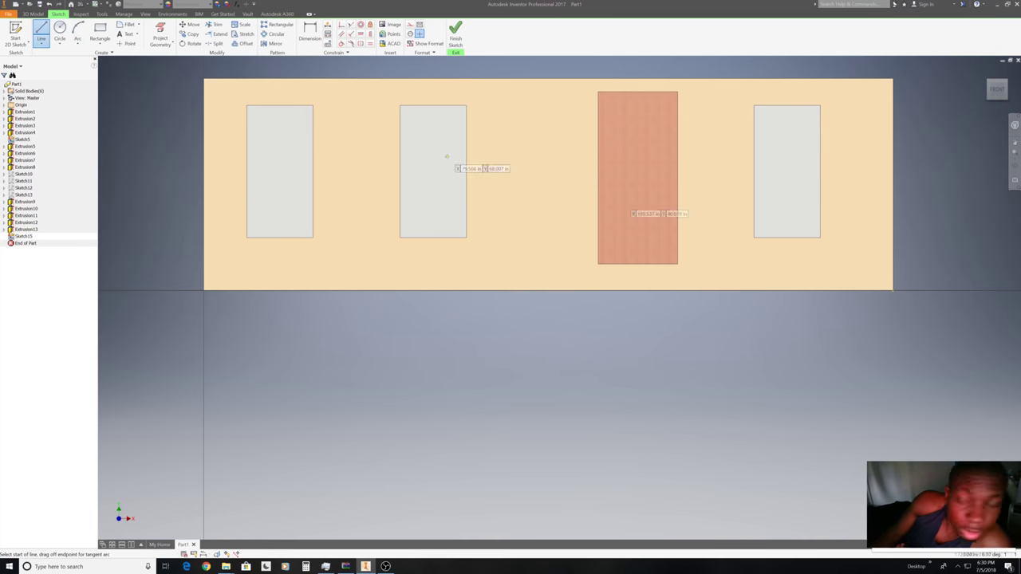
pyautogui.click(599, 263)
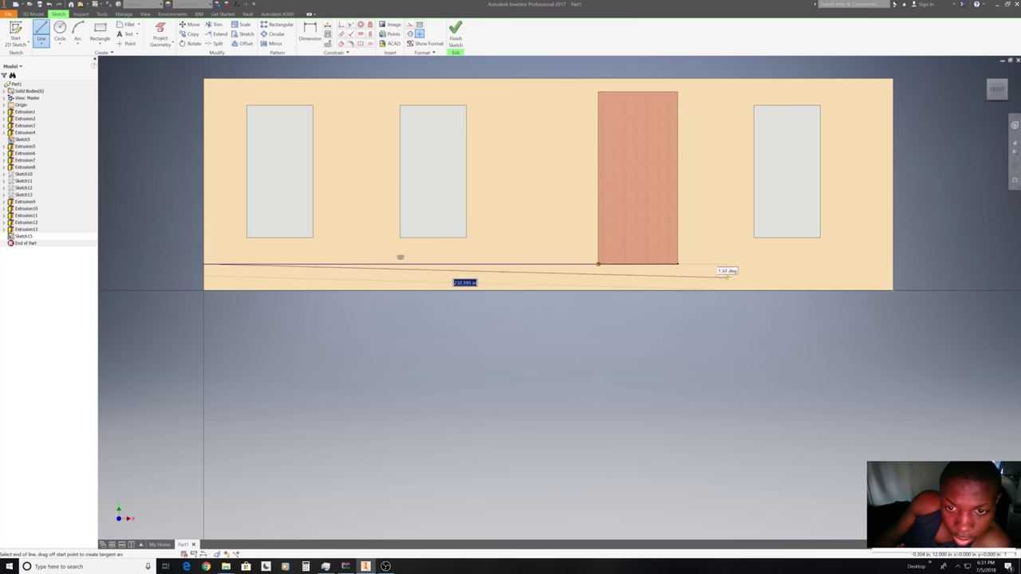
pyautogui.rightClick(661, 285)
pyautogui.click(689, 290)
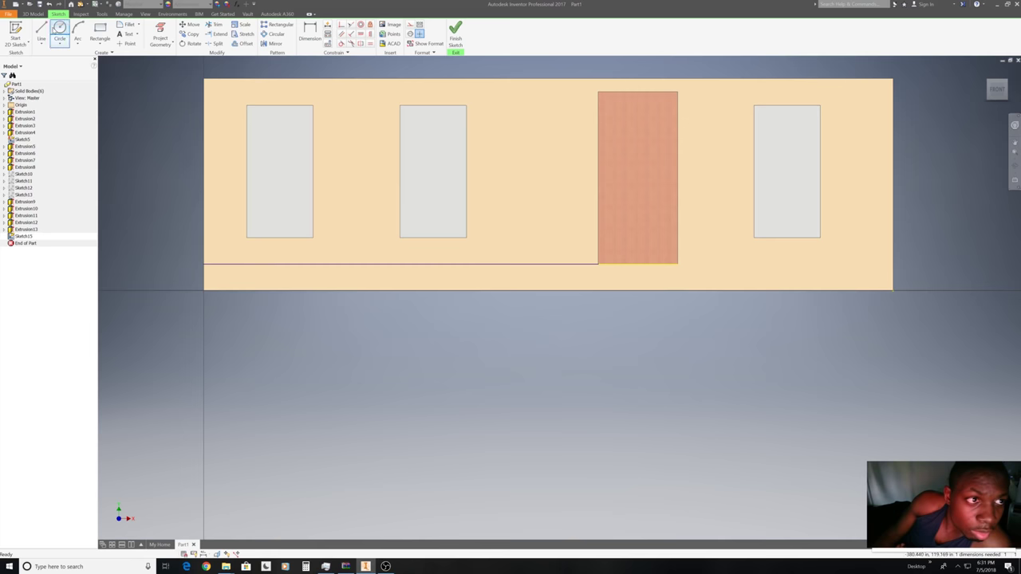
pyautogui.click(598, 264)
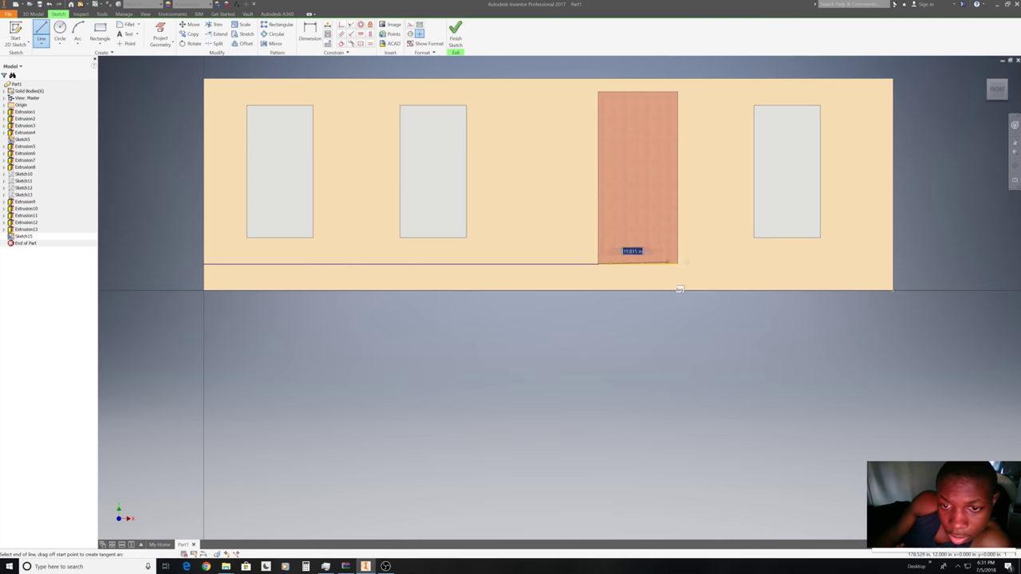
pyautogui.click(892, 264)
# Close the strip outline with a 12 in drop, a bottom edge and a line back to the start.
pyautogui.rightClick(859, 281)
pyautogui.press('Escape')
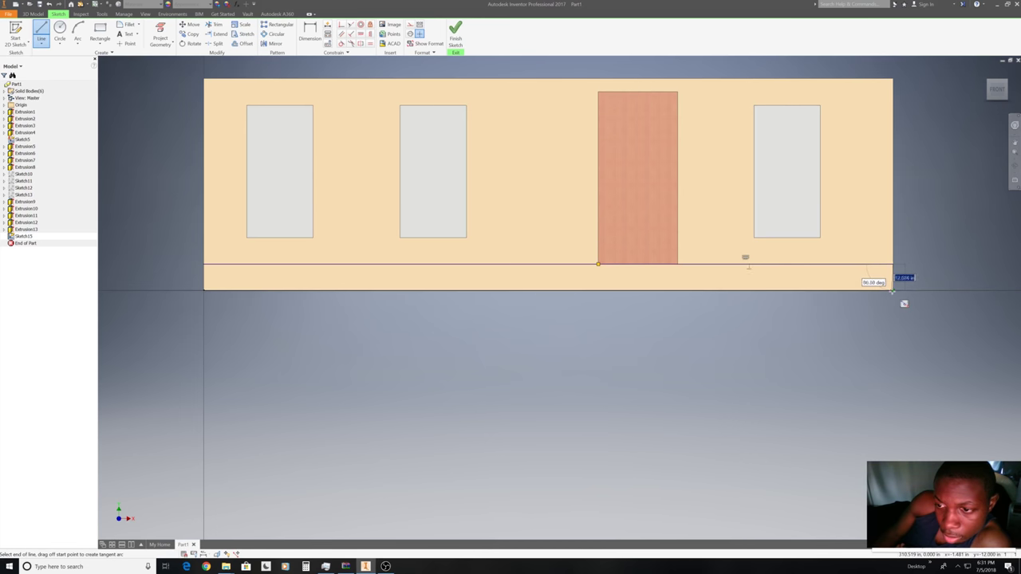
pyautogui.click(893, 291)
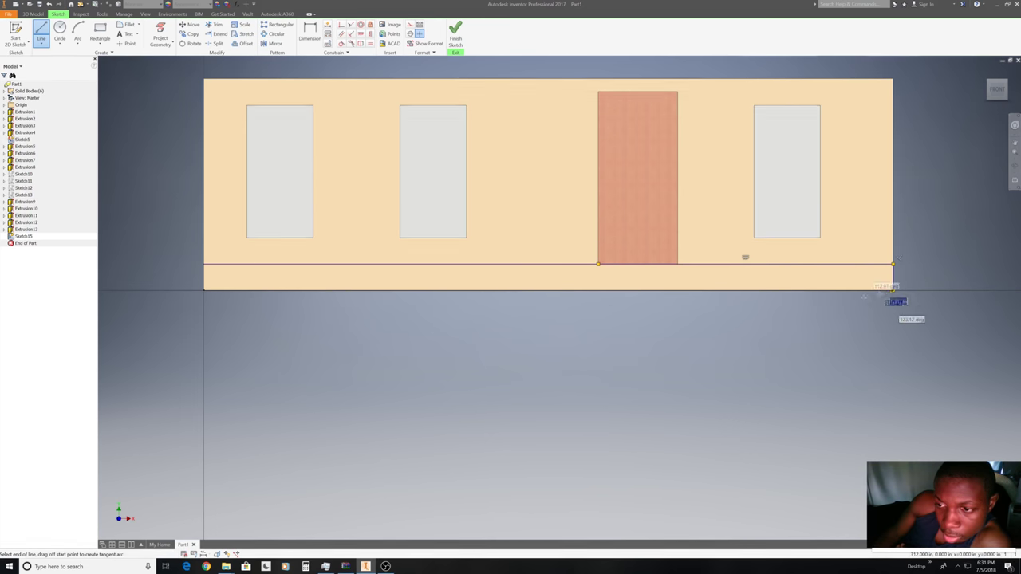
pyautogui.click(203, 290)
pyautogui.click(203, 264)
pyautogui.rightClick(494, 254)
pyautogui.click(510, 257)
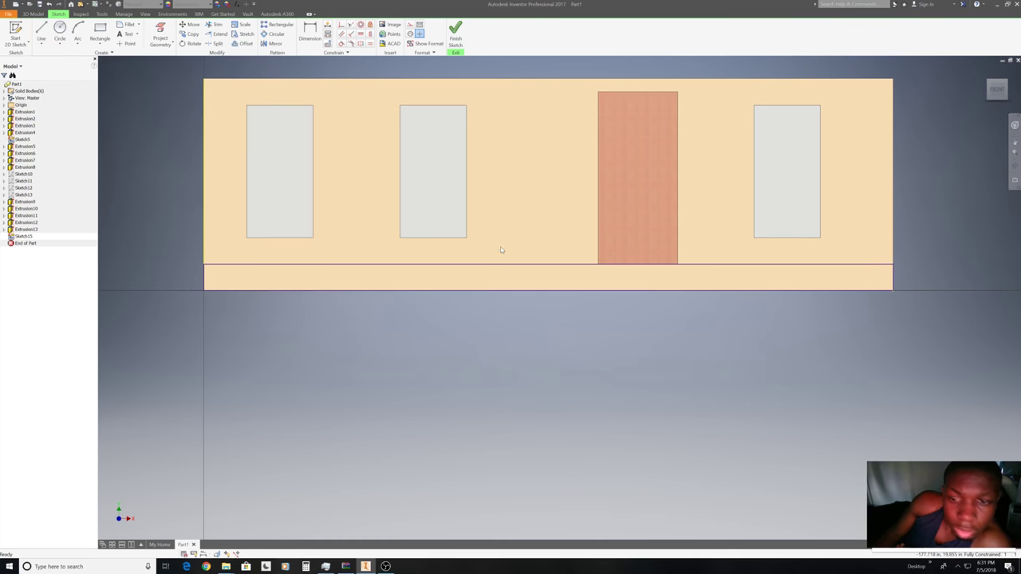
pyautogui.click(998, 92)
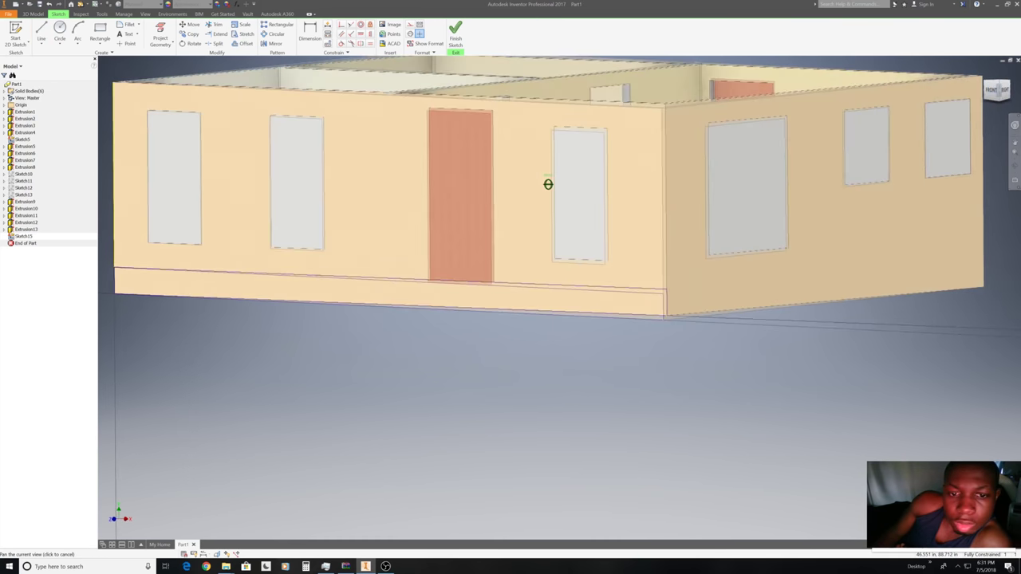
# Extrude the strip profile 10 ft into the slab Extrusion14, then re-edit and confirm it.
pyautogui.click(456, 34)
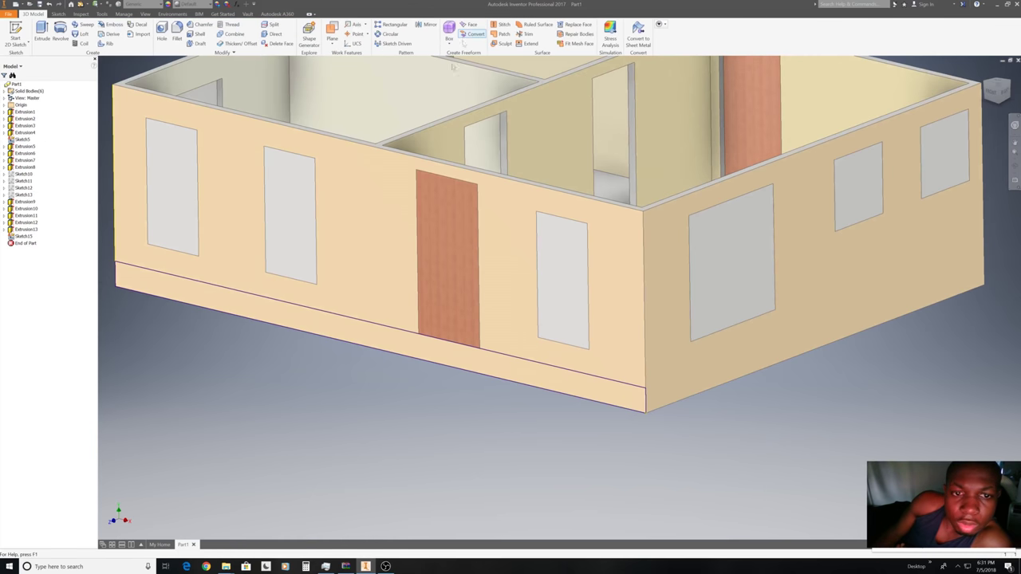
pyautogui.click(42, 32)
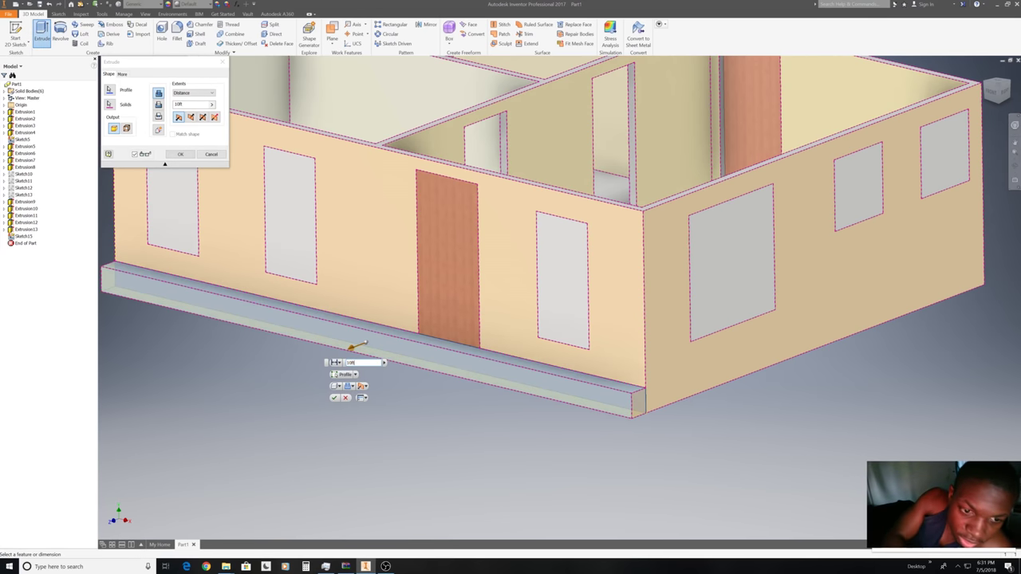
pyautogui.write('ft')
pyautogui.click(333, 398)
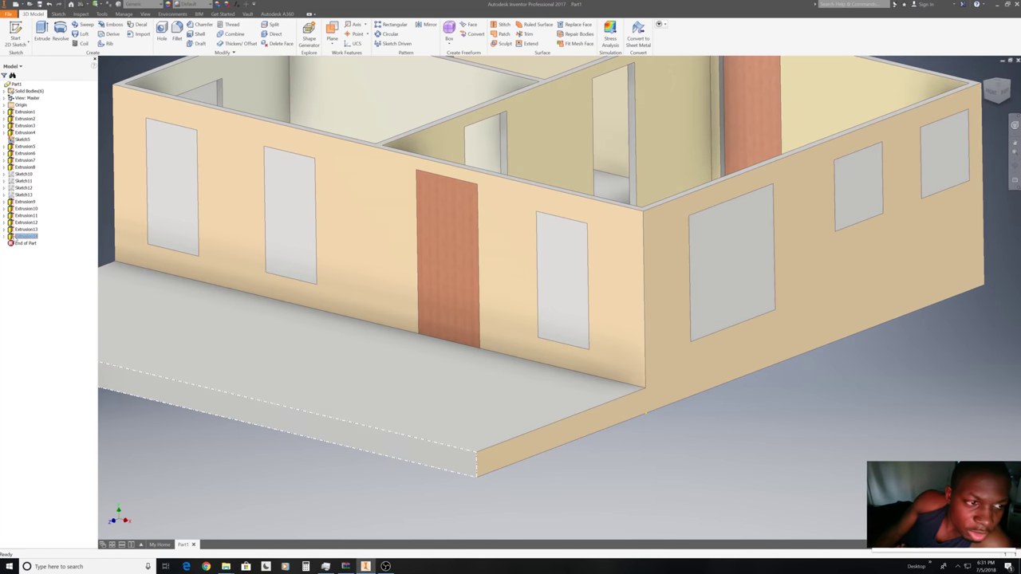
pyautogui.rightClick(16, 237)
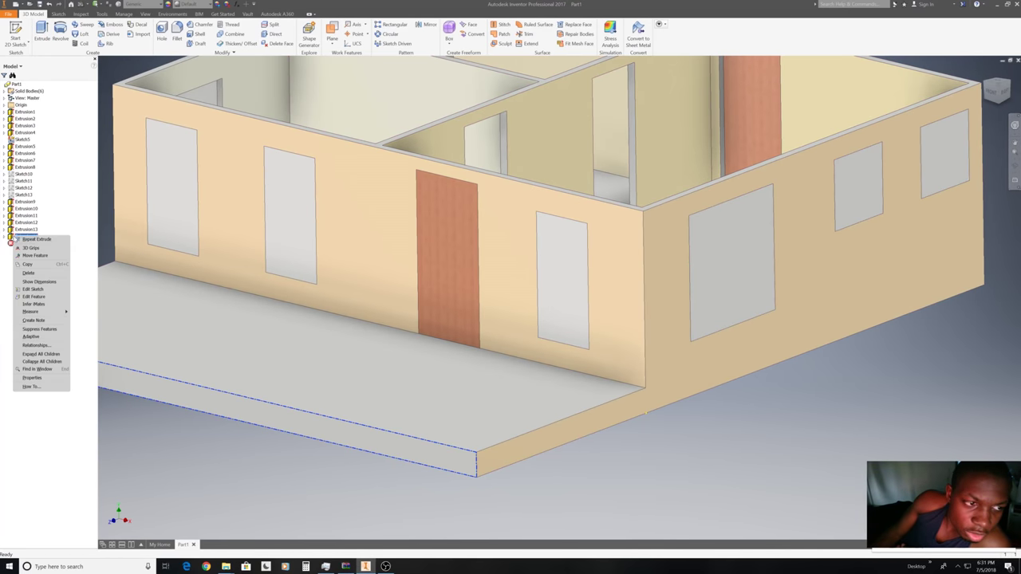
pyautogui.click(45, 296)
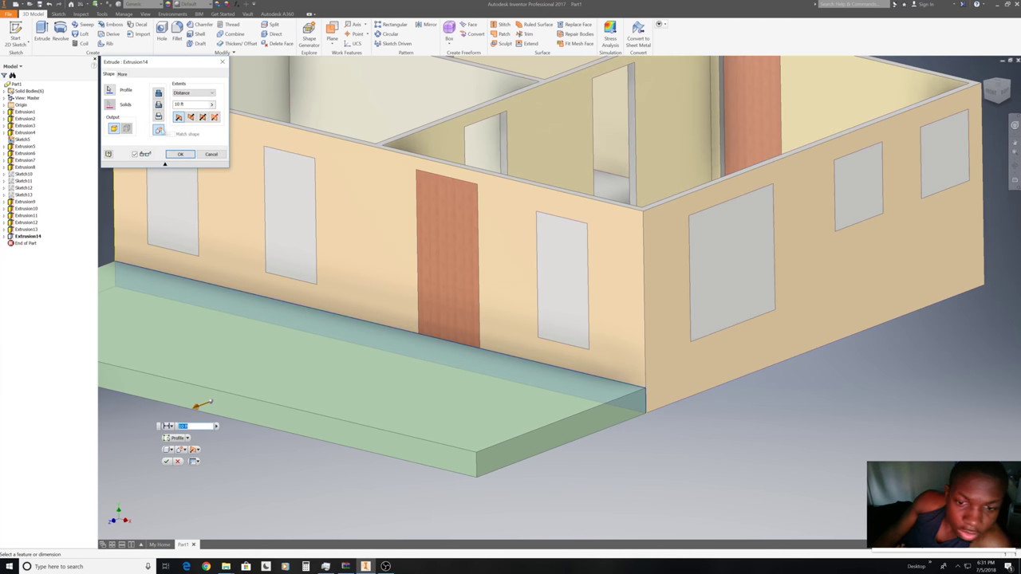
pyautogui.click(179, 156)
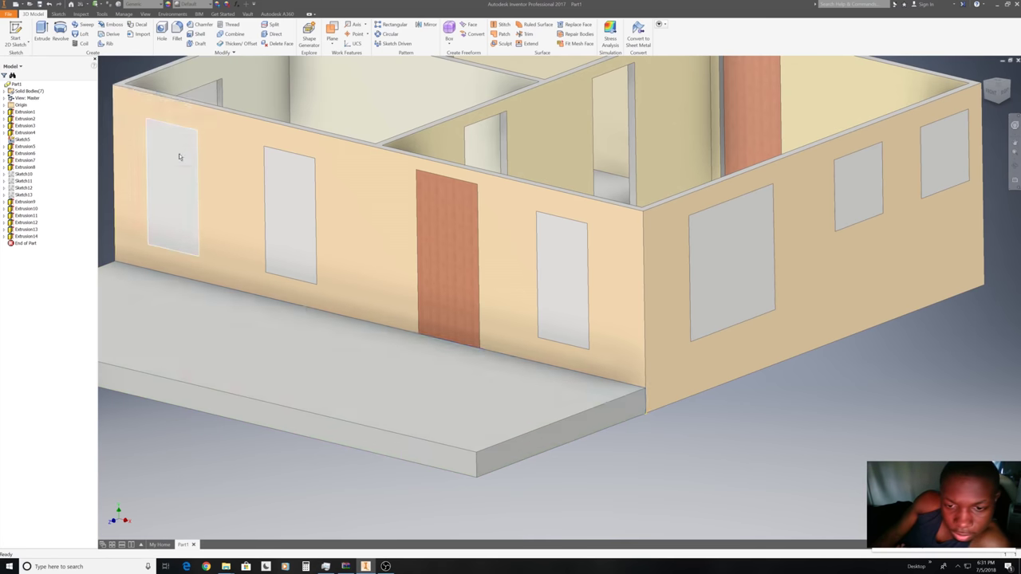
pyautogui.scroll(-5, 348, 321)
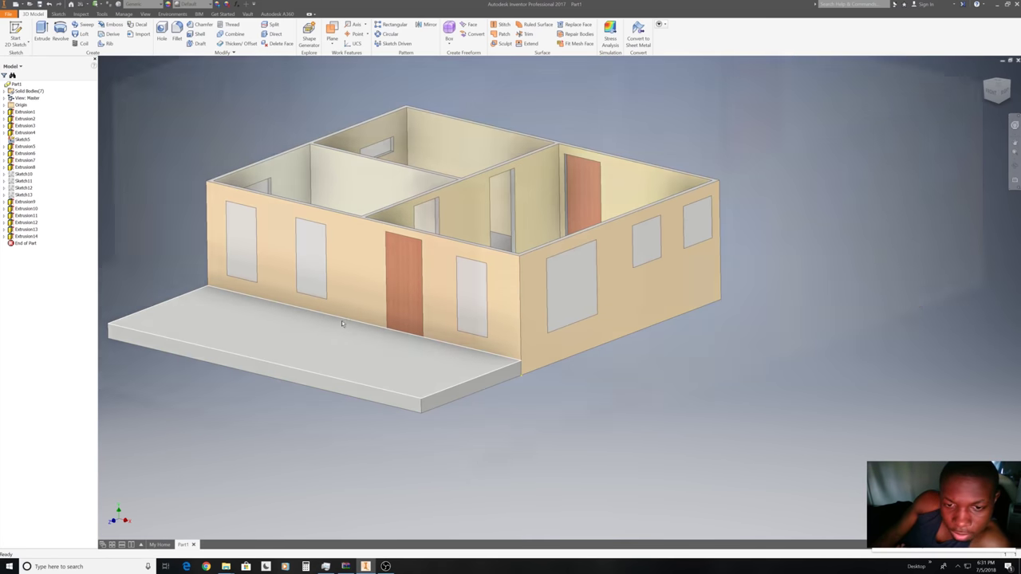
pyautogui.click(1005, 94)
pyautogui.keyDown('shift'); pyautogui.moveTo(558, 296); pyautogui.dragTo(560, 297, button='middle'); pyautogui.keyUp('shift')
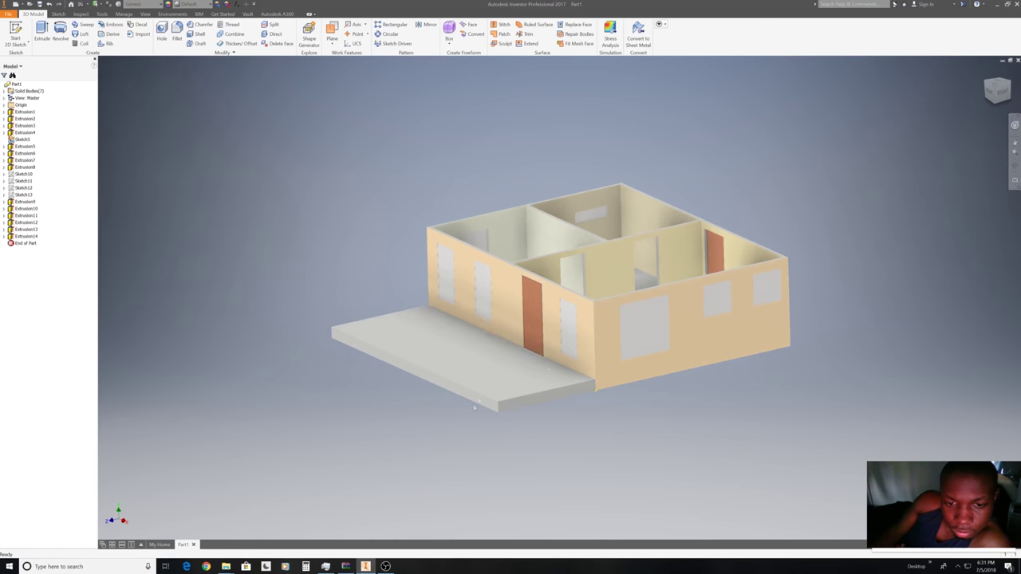
# Start a new sketch on the slab's top face and project existing edges into it.
pyautogui.rightClick(502, 378)
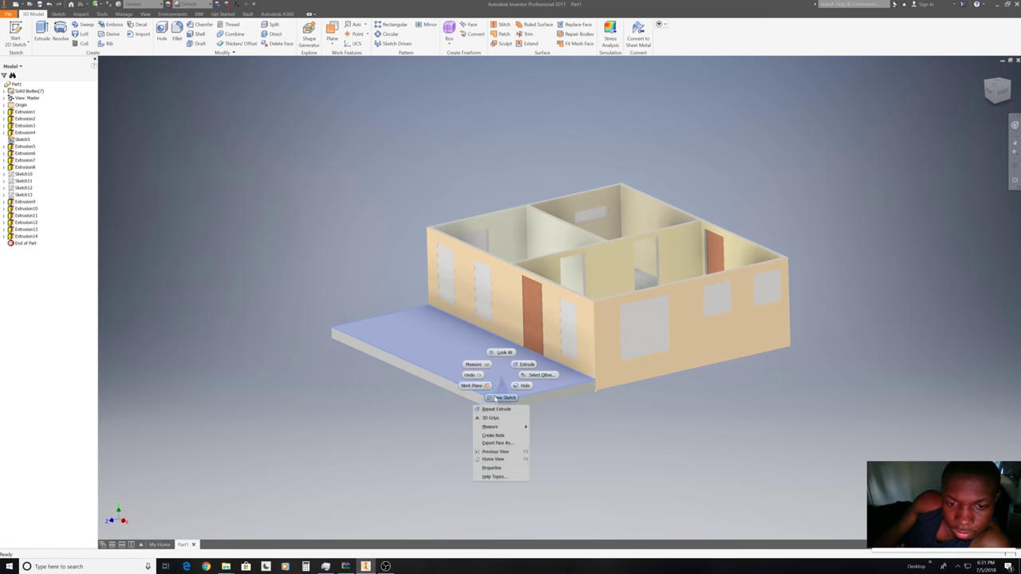
pyautogui.click(496, 397)
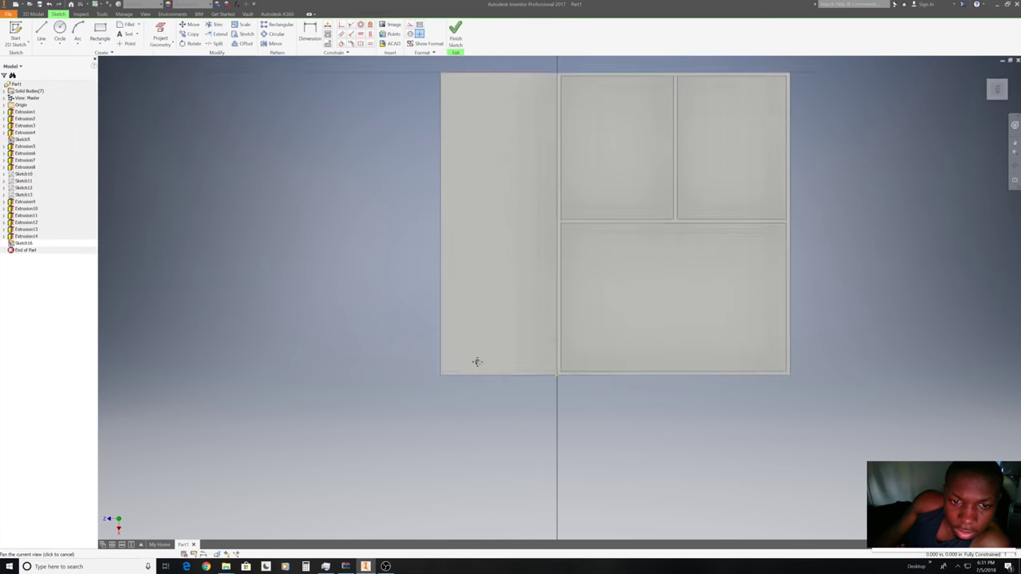
pyautogui.rightClick(503, 209)
pyautogui.click(523, 227)
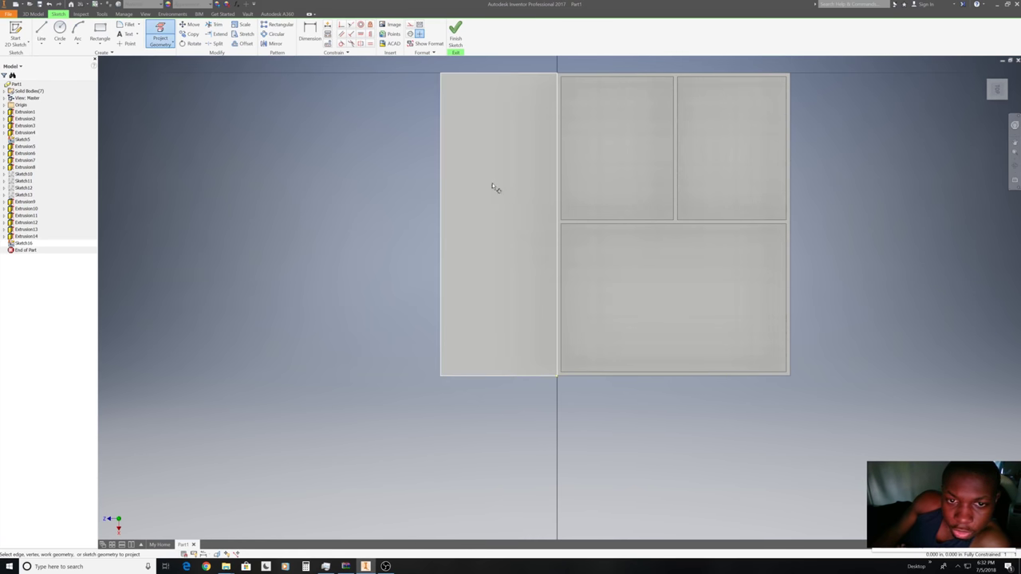
pyautogui.rightClick(587, 65)
pyautogui.click(589, 83)
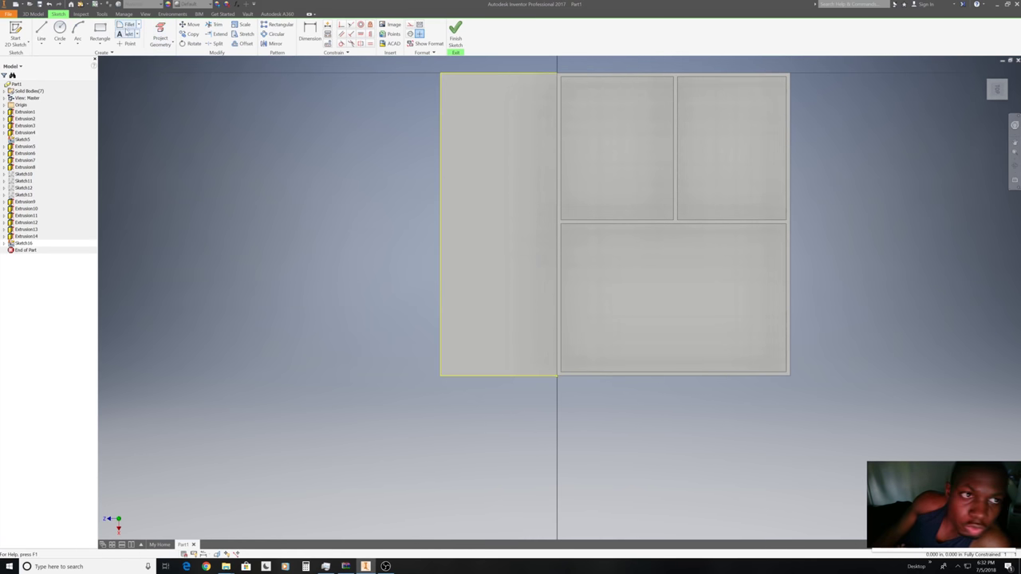
# Pan to the slab's upper-left corner and try a three-point rectangle, then cancel it.
pyautogui.click(42, 34)
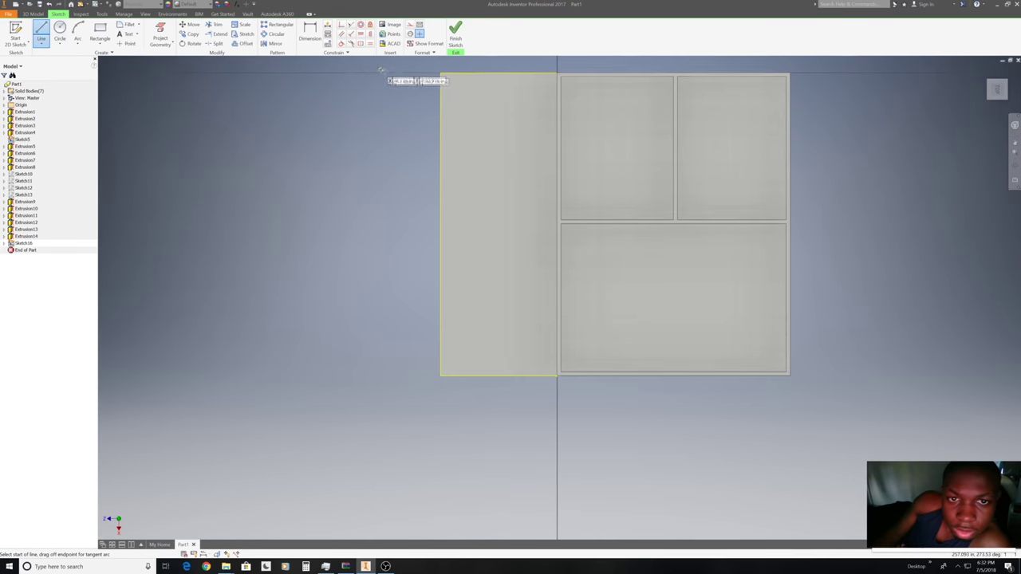
pyautogui.scroll(-2, 391, 78)
pyautogui.moveTo(490, 94); pyautogui.dragTo(360, 202, button='middle')
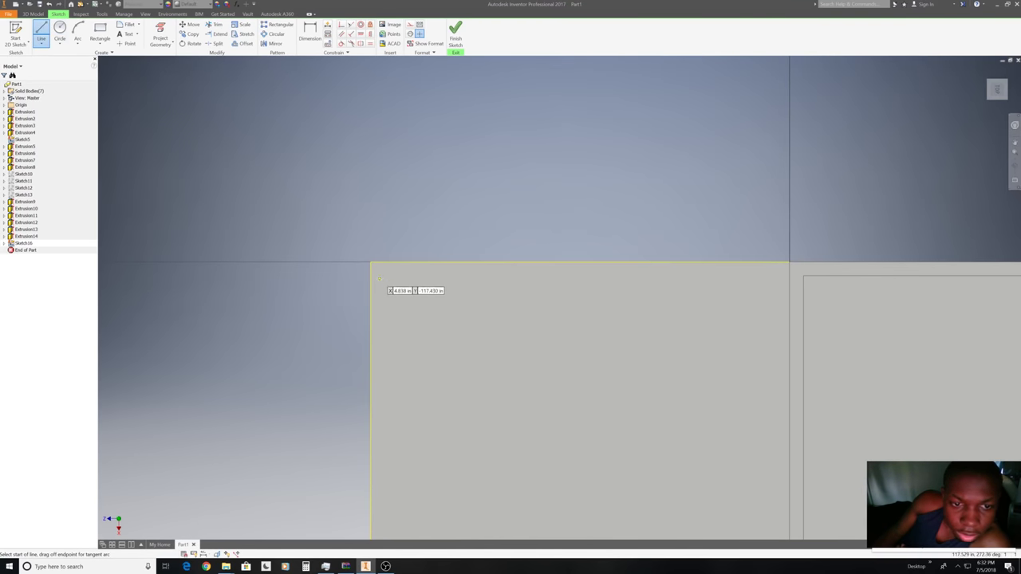
pyautogui.rightClick(331, 158)
pyautogui.click(293, 152)
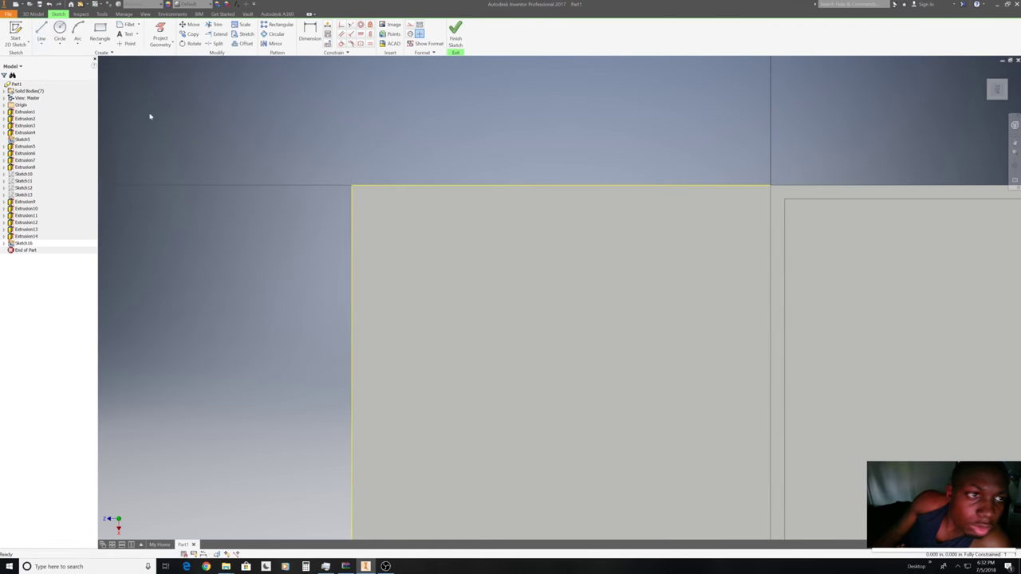
pyautogui.click(99, 44)
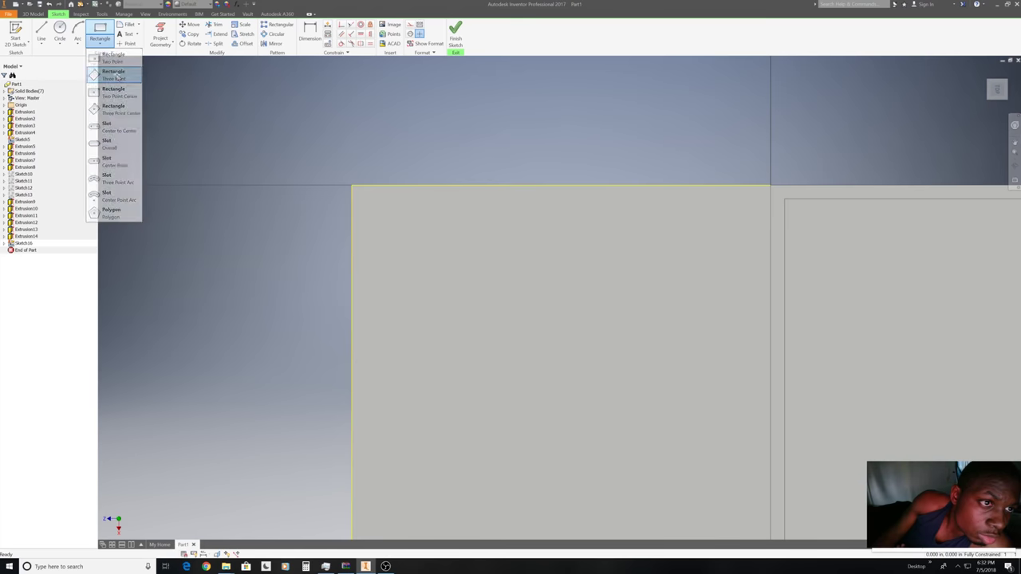
pyautogui.click(118, 78)
pyautogui.click(351, 186)
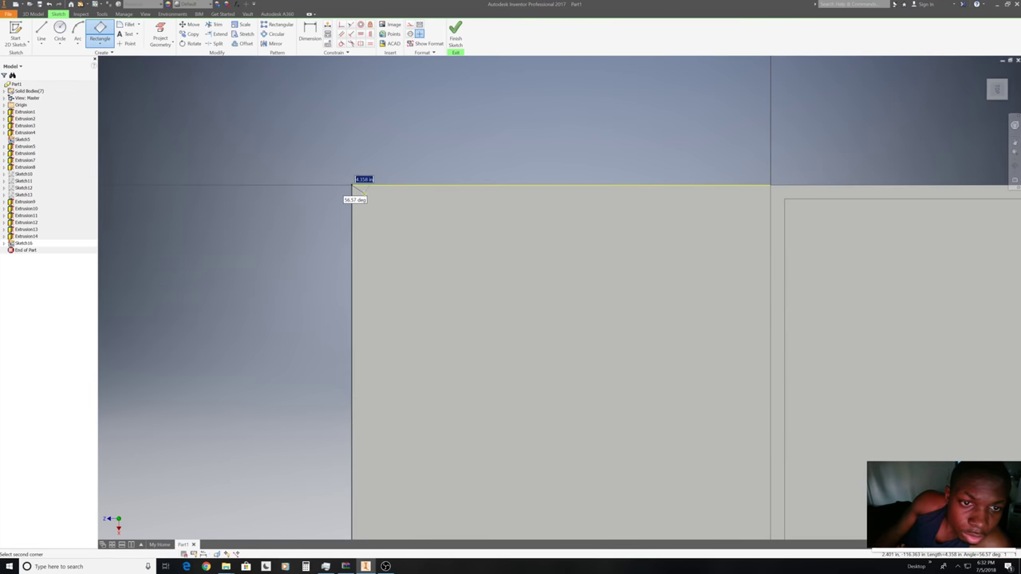
pyautogui.click(365, 196)
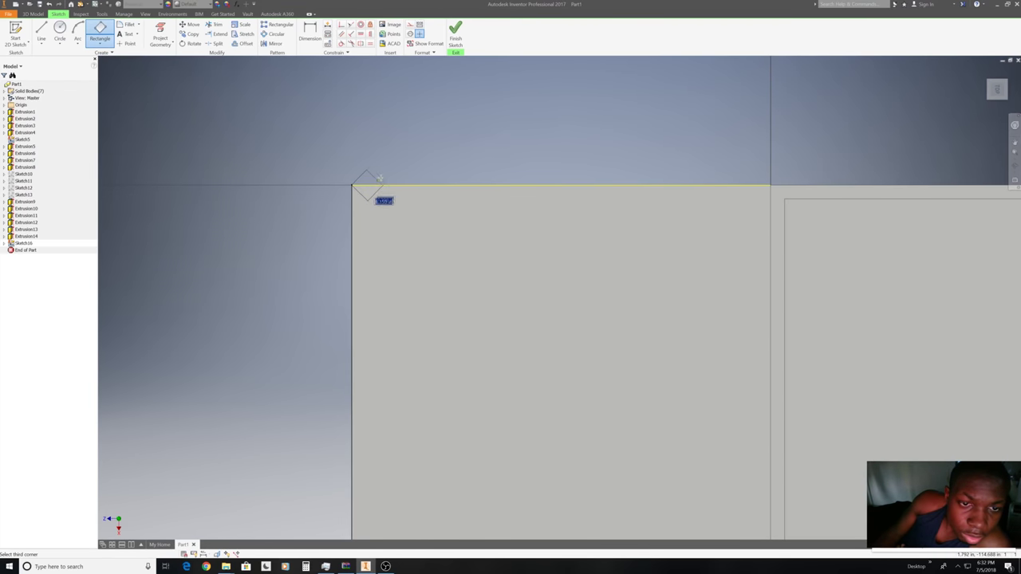
pyautogui.rightClick(381, 178)
pyautogui.click(350, 177)
# Draw a two-point rectangle at the slab's top-left corner and begin another at the bottom-left corner.
pyautogui.click(105, 44)
pyautogui.click(110, 56)
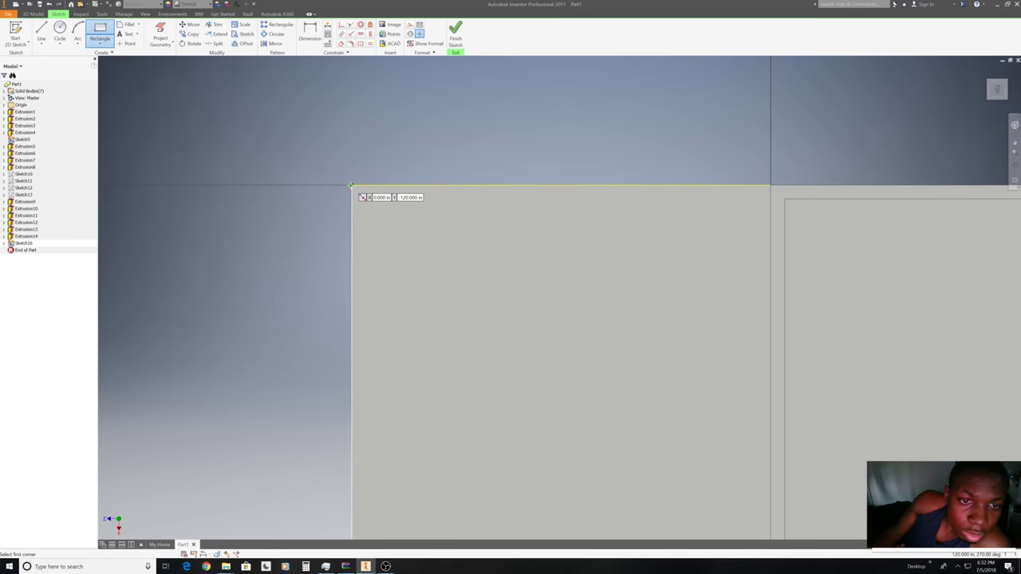
pyautogui.click(351, 185)
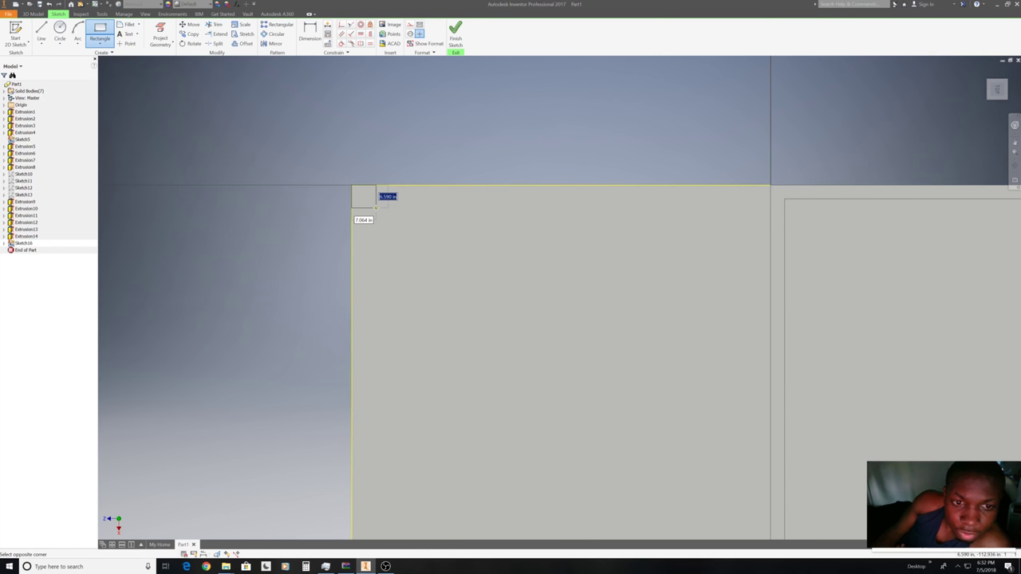
pyautogui.write('5')
pyautogui.click(376, 203)
pyautogui.rightClick(511, 119)
pyautogui.click(533, 118)
pyautogui.scroll(-4, 532, 119)
pyautogui.moveTo(529, 355)
pyautogui.mouseDown(button='middle')
pyautogui.moveTo(444, 232)
pyautogui.moveTo(428, 314)
pyautogui.mouseUp(button='middle')
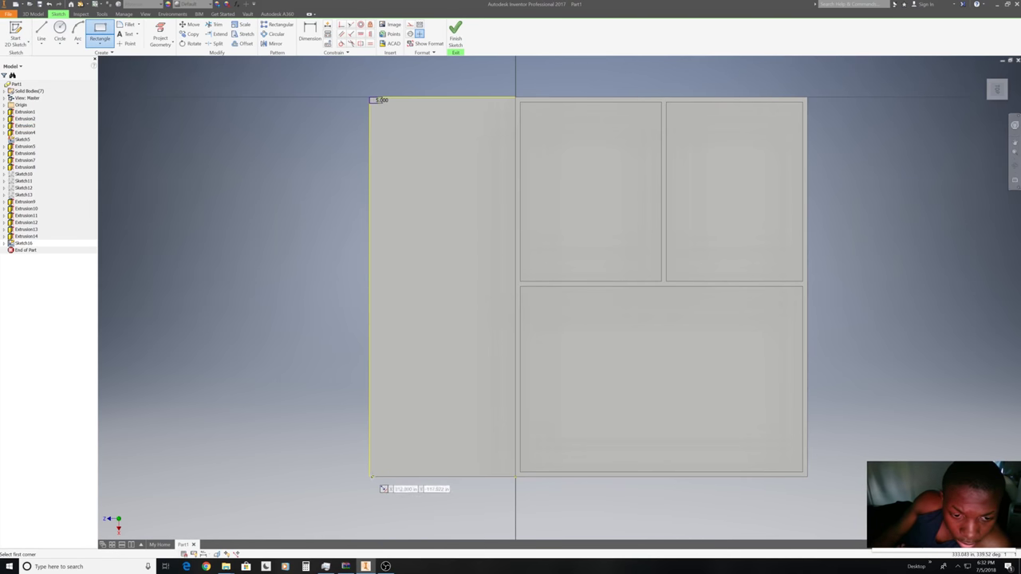
pyautogui.click(369, 476)
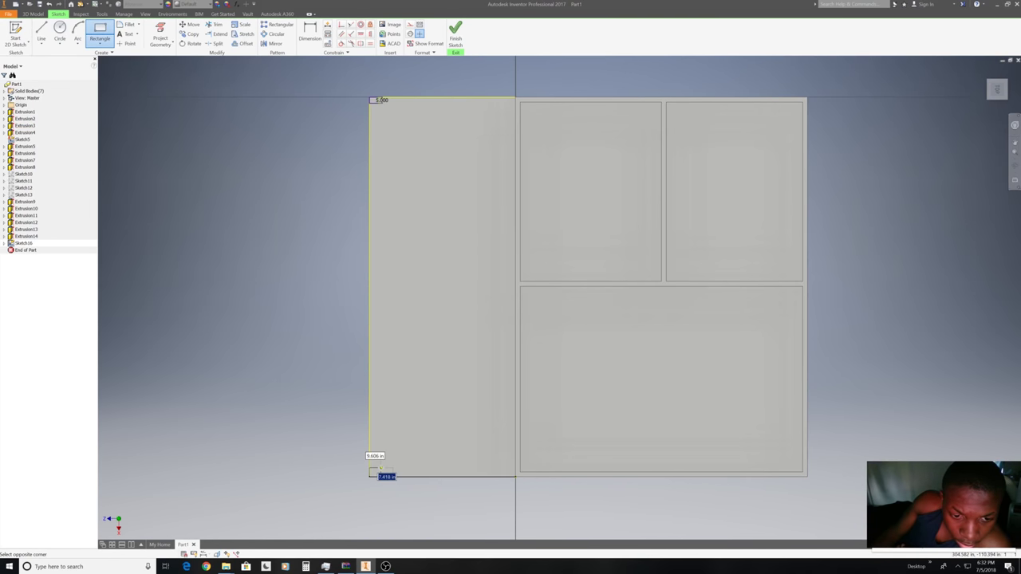
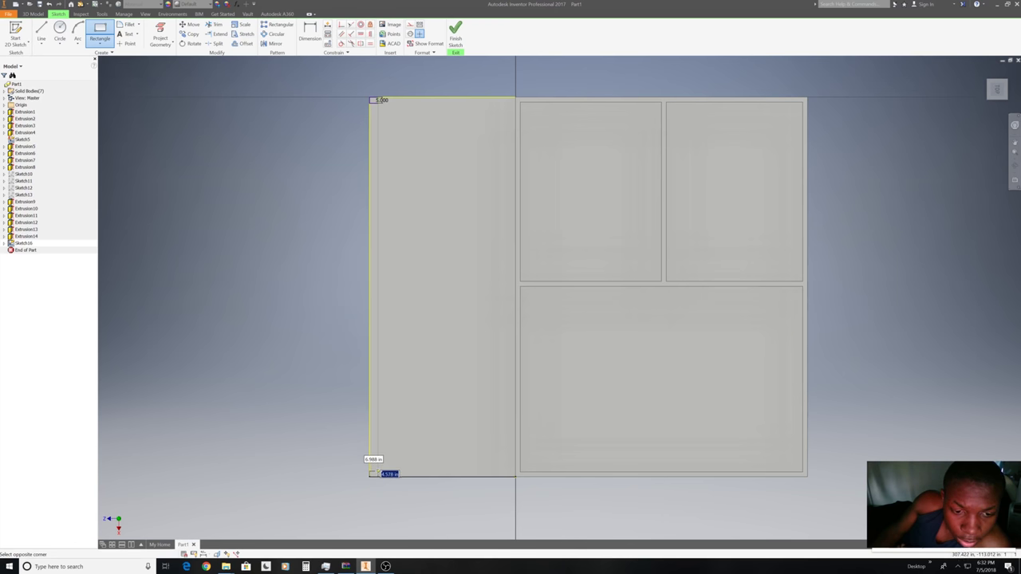
# Complete the last 5-inch square post outline at the bottom-left porch corner and finish the sketch.
pyautogui.click(384, 473)
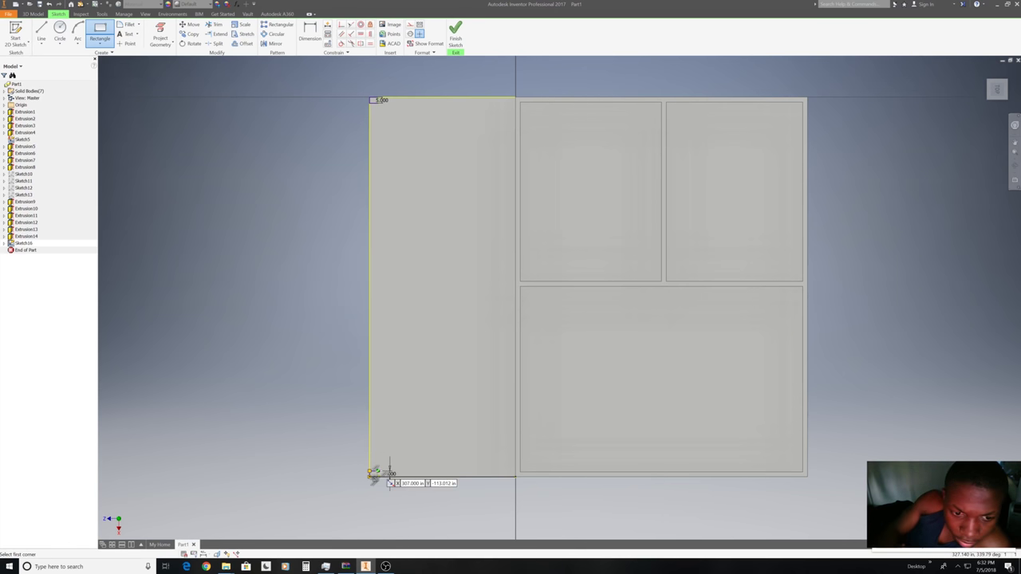
pyautogui.rightClick(471, 429)
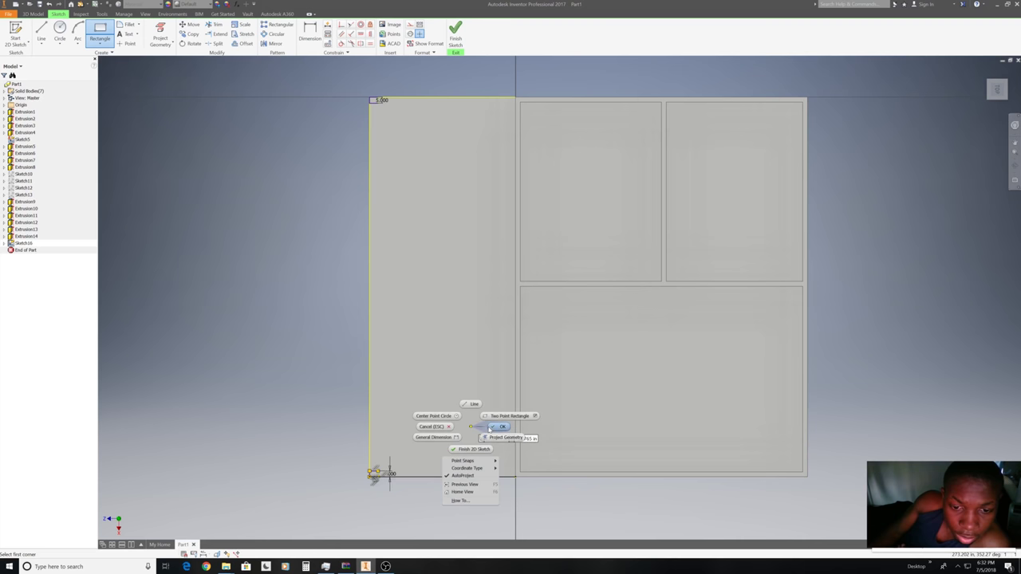
pyautogui.click(490, 429)
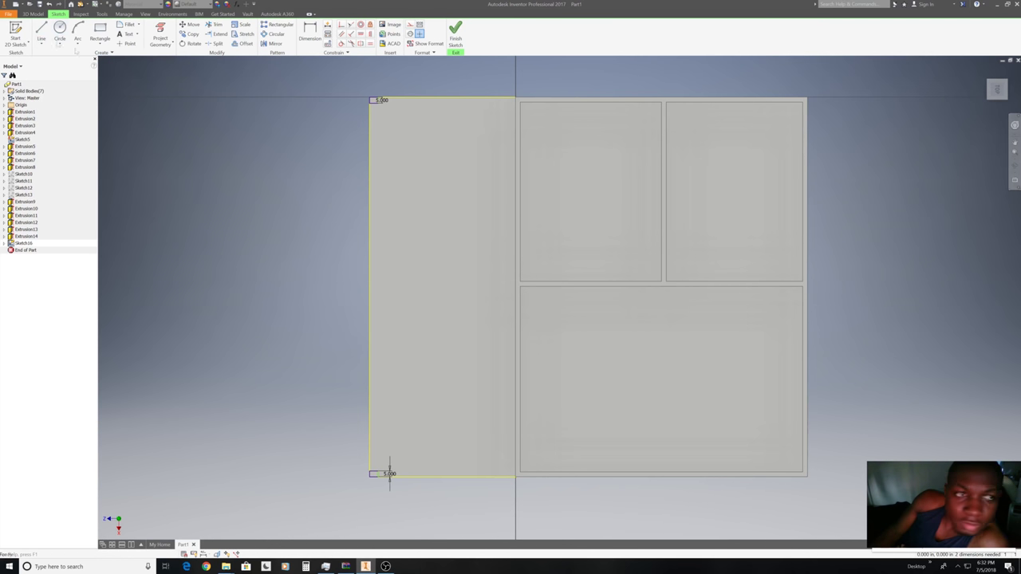
pyautogui.click(455, 33)
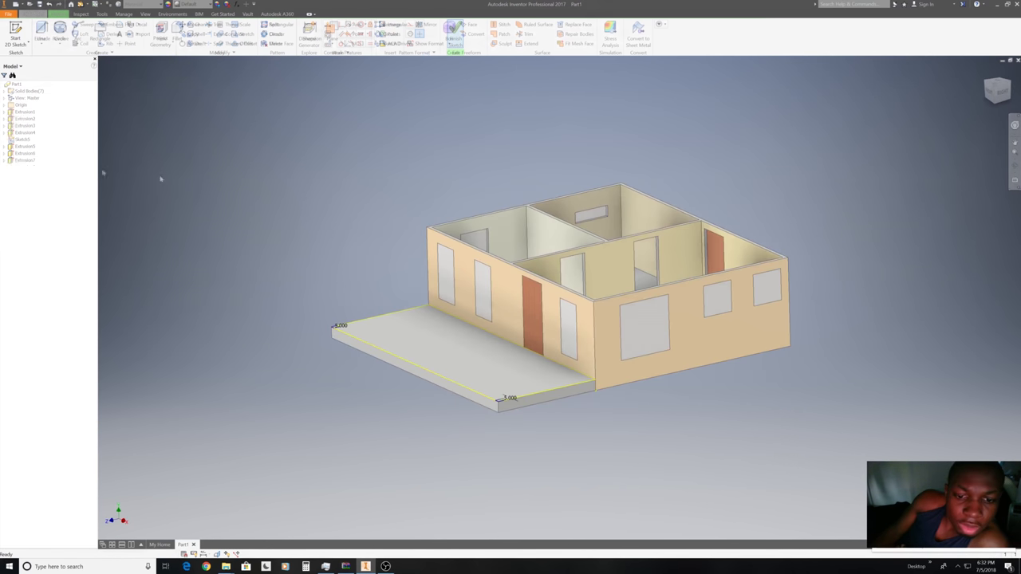
# Extrude the two square post profiles 7ft up from the porch slab's outer corners.
pyautogui.click(42, 32)
pyautogui.scroll(5, 336, 327)
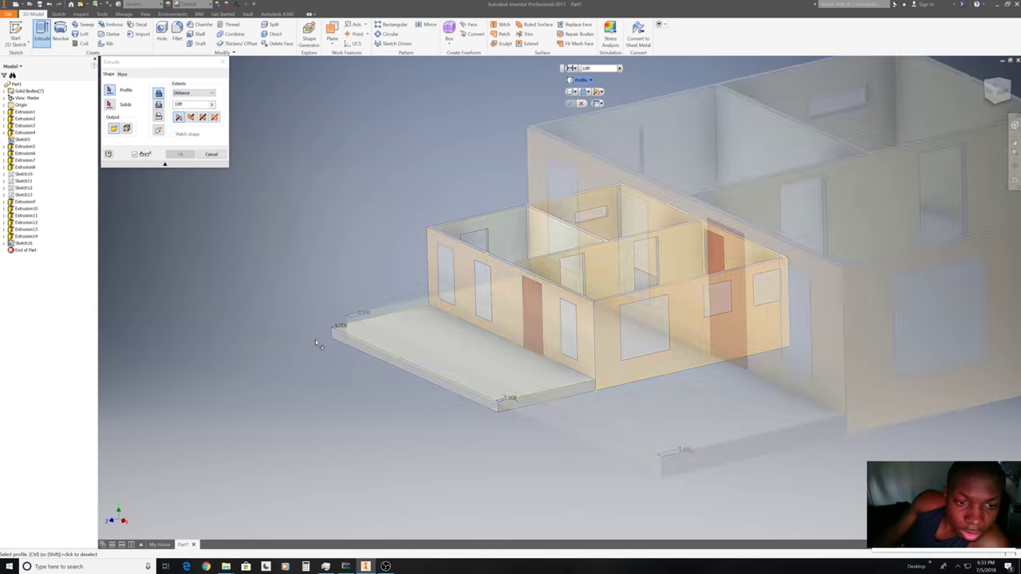
pyautogui.click(448, 259)
pyautogui.scroll(-4, 448, 258)
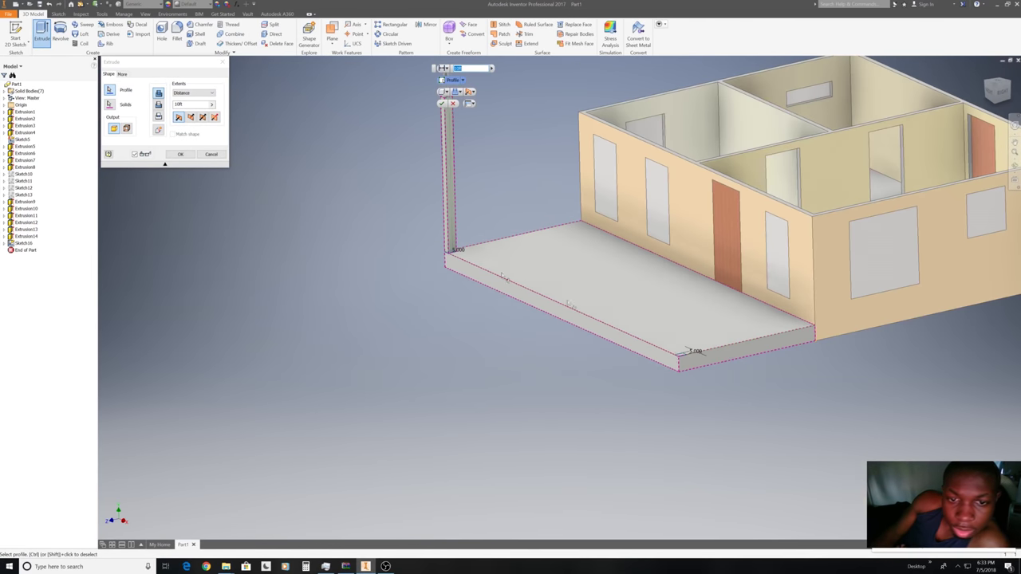
pyautogui.scroll(5, 600, 358)
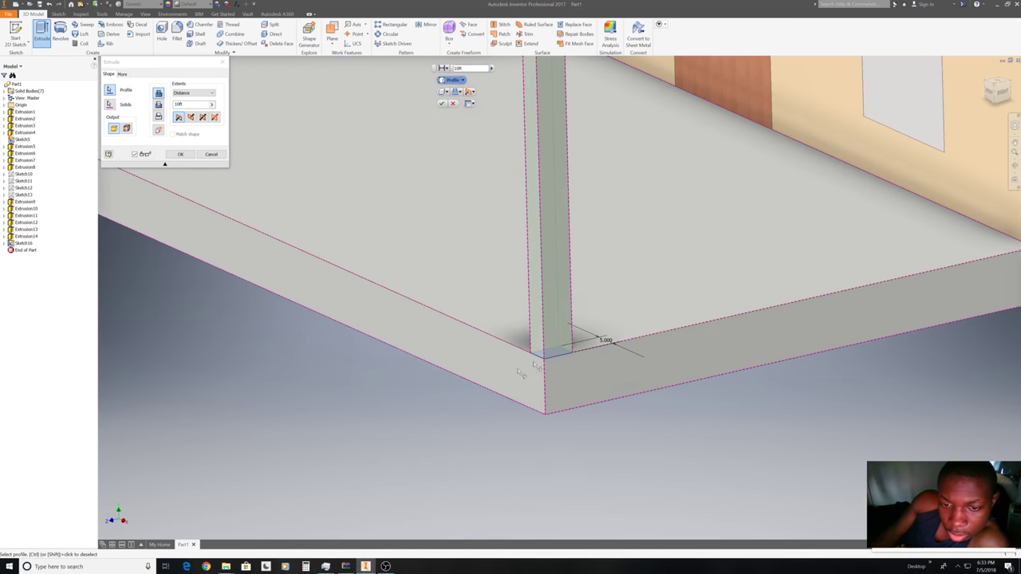
pyautogui.scroll(-10, 562, 358)
pyautogui.click(472, 70)
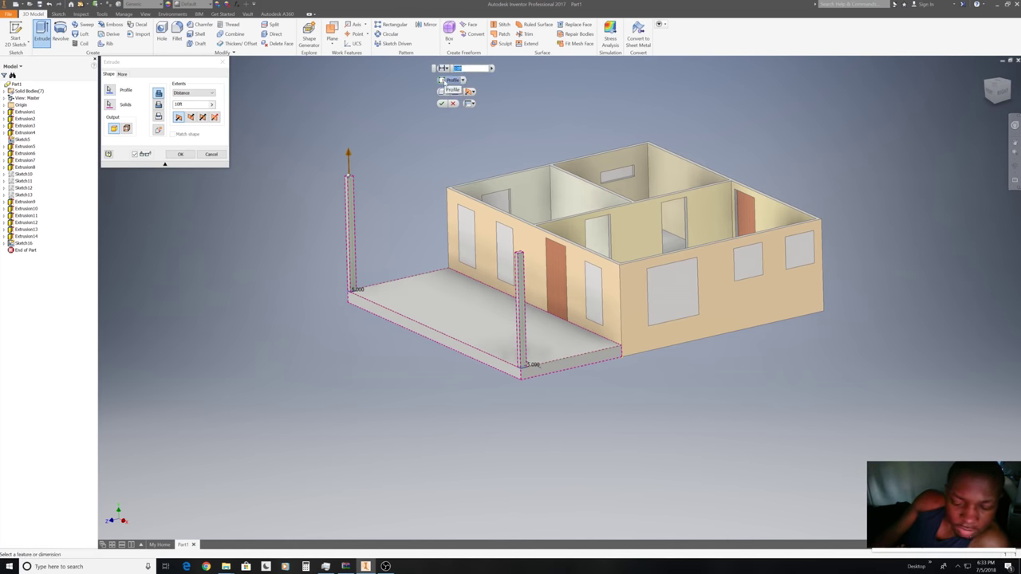
pyautogui.write('7ft')
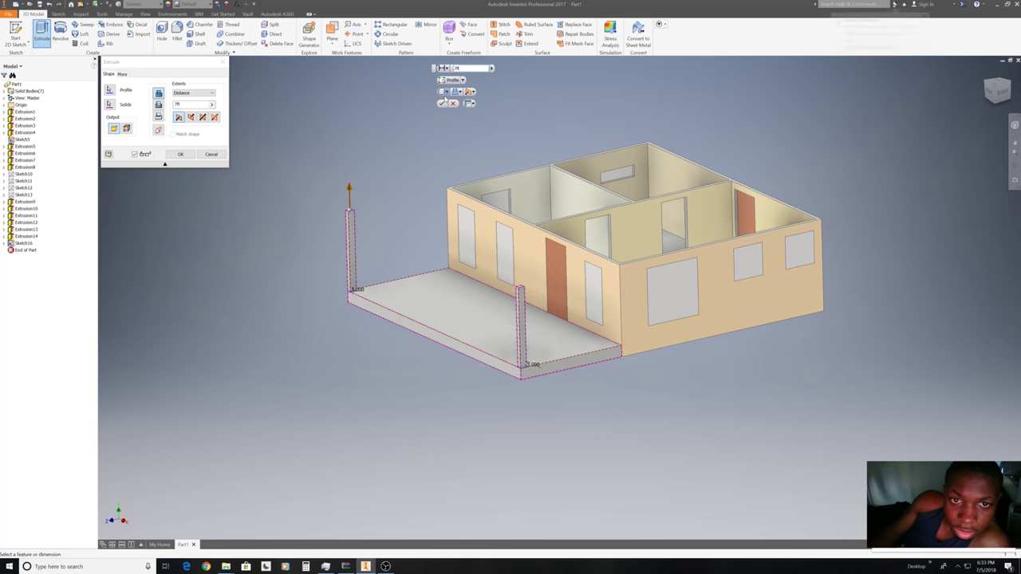
pyautogui.click(444, 104)
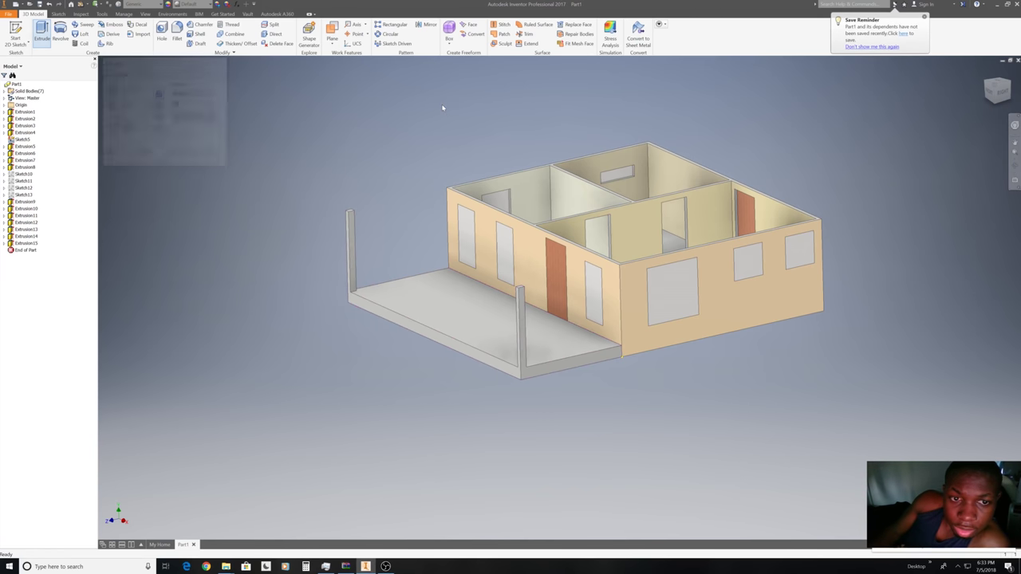
# Switch to a top-down view and start a new sketch on the house's top face.
pyautogui.click(998, 94)
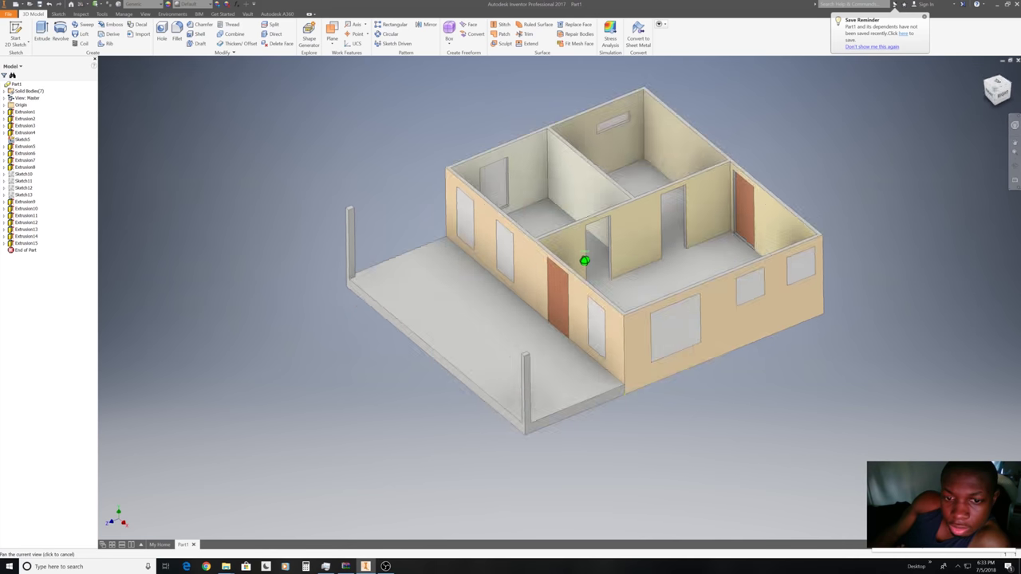
pyautogui.click(999, 90)
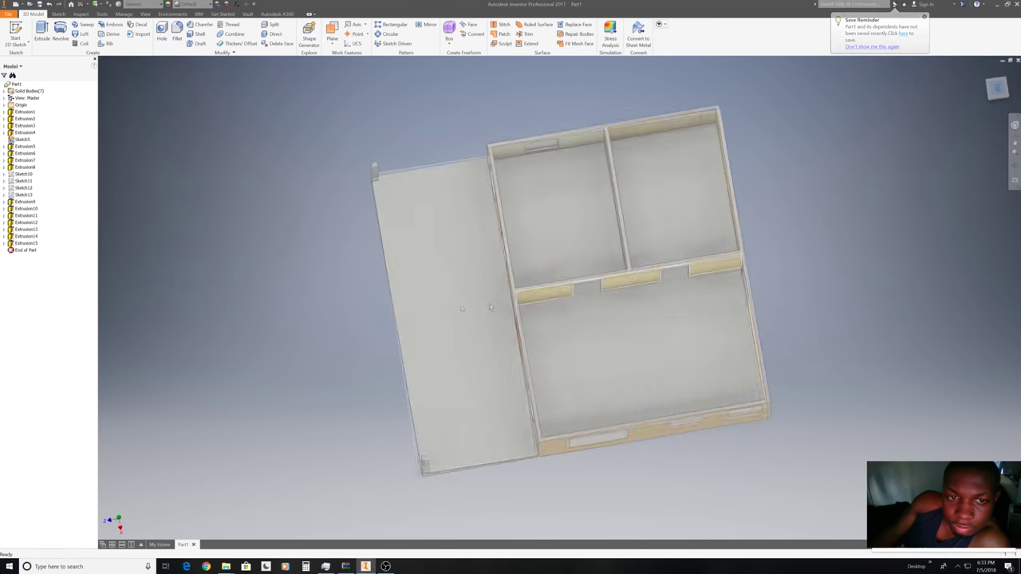
pyautogui.rightClick(385, 149)
pyautogui.press('Escape')
pyautogui.scroll(3, 383, 139)
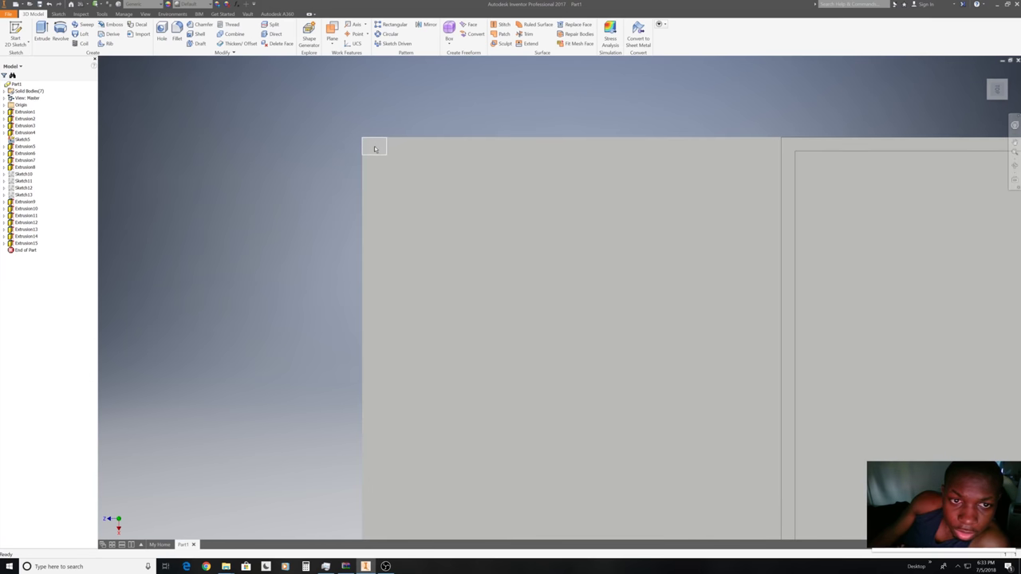
pyautogui.rightClick(376, 149)
pyautogui.scroll(5, 380, 173)
pyautogui.scroll(-5, 381, 174)
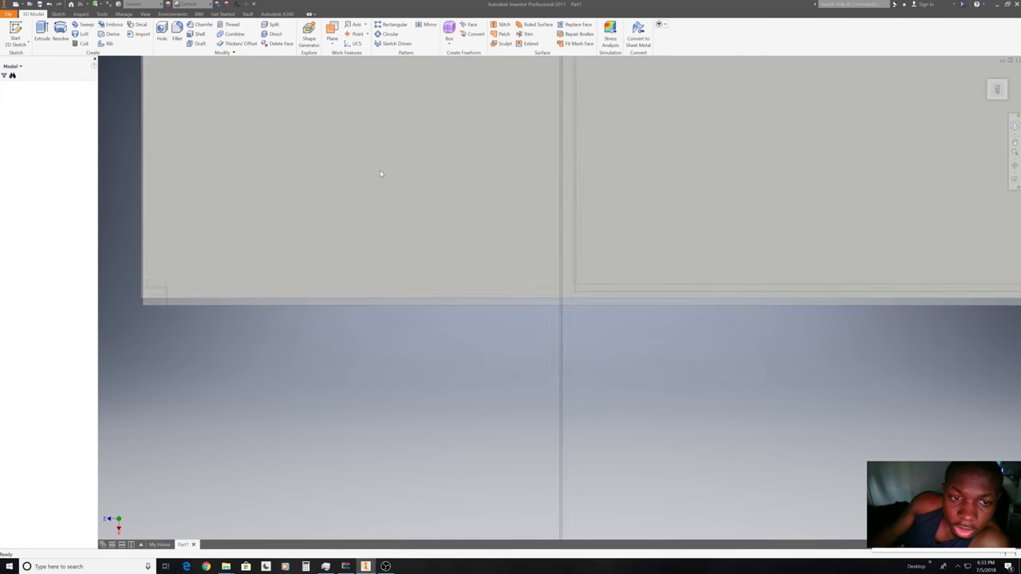
pyautogui.click(378, 173)
# Draw a line along the porch's top edge from its top-left to top-right corner.
pyautogui.scroll(2, 375, 79)
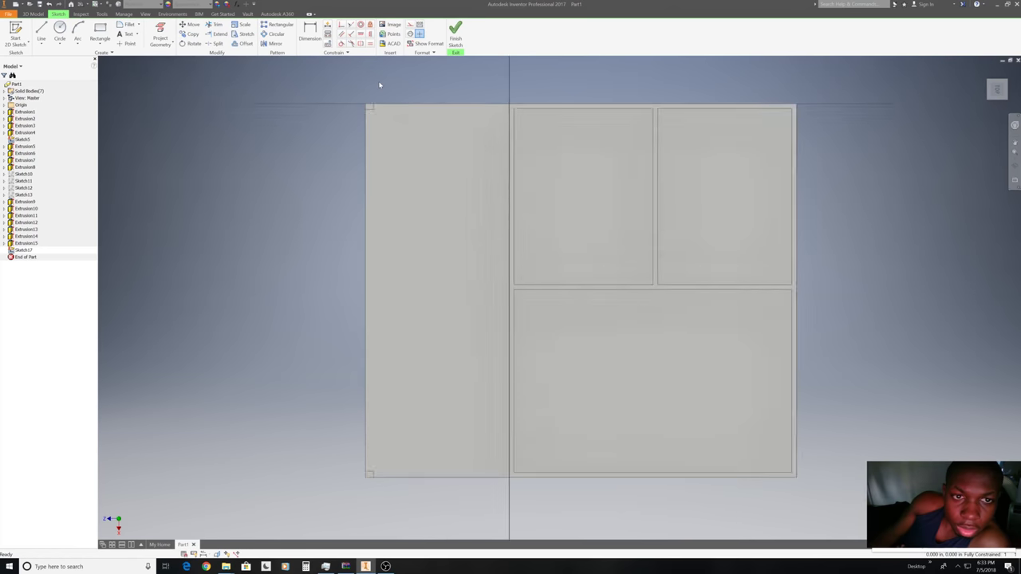
pyautogui.scroll(2, 378, 85)
pyautogui.press('l')
pyautogui.click(41, 34)
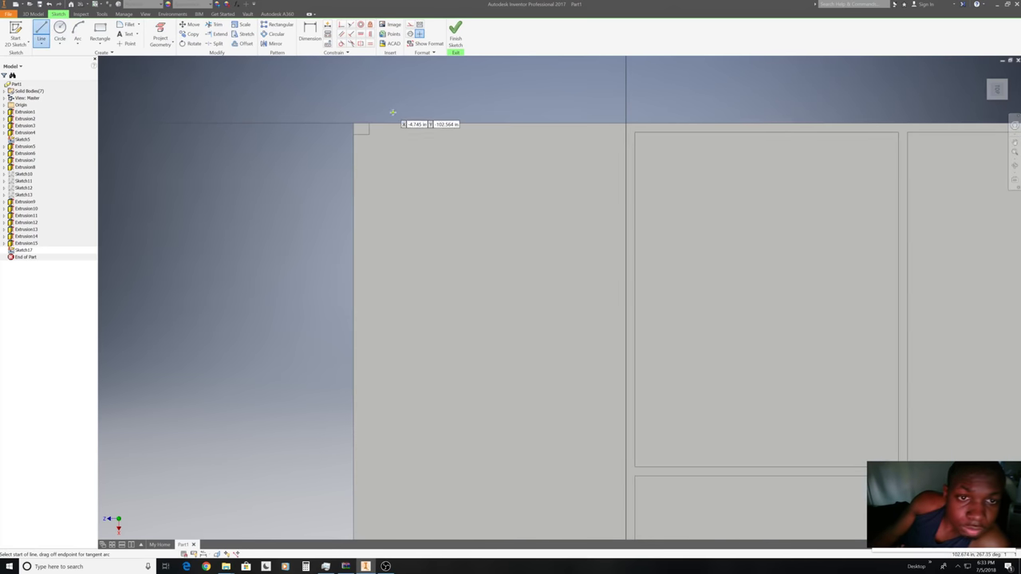
pyautogui.scroll(4, 367, 122)
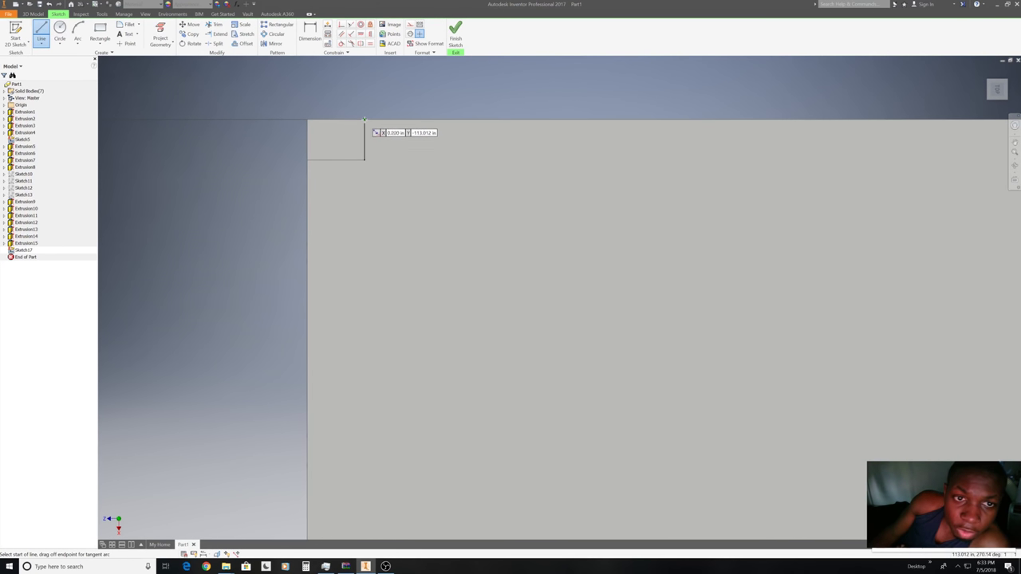
pyautogui.click(365, 119)
pyautogui.scroll(-2, 686, 114)
pyautogui.scroll(-2, 686, 114)
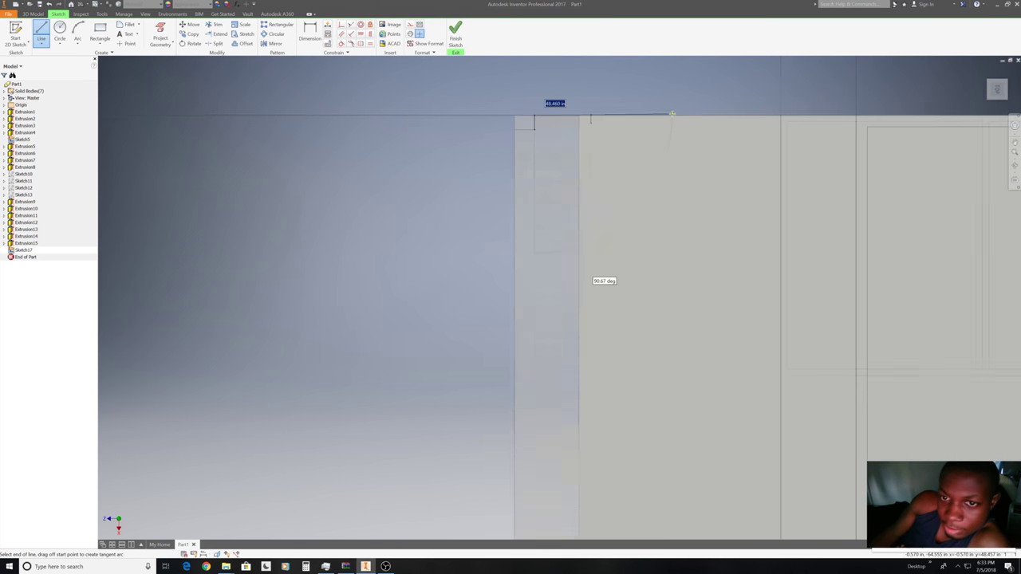
pyautogui.moveTo(686, 115); pyautogui.dragTo(464, 118, button='middle')
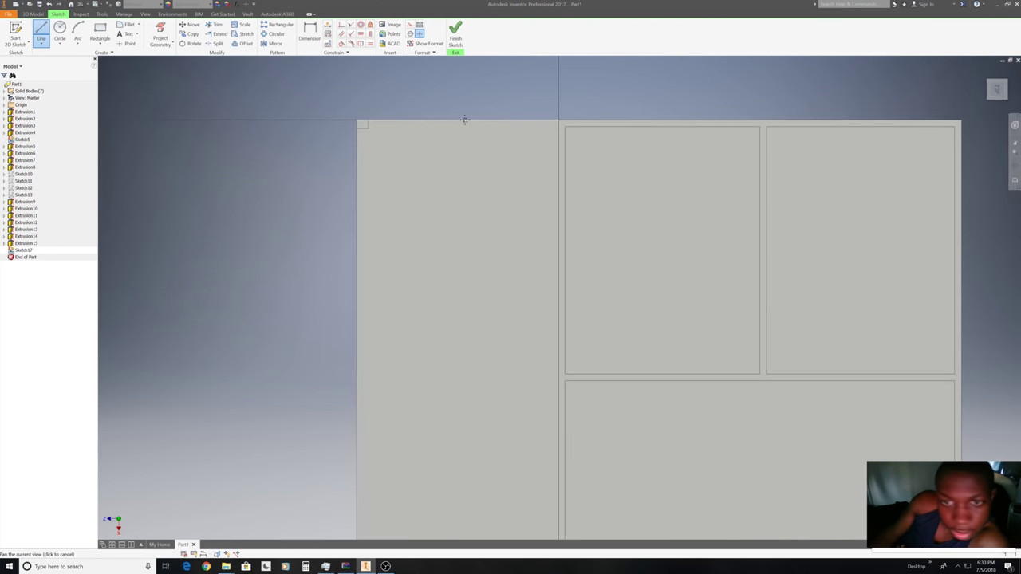
pyautogui.click(559, 120)
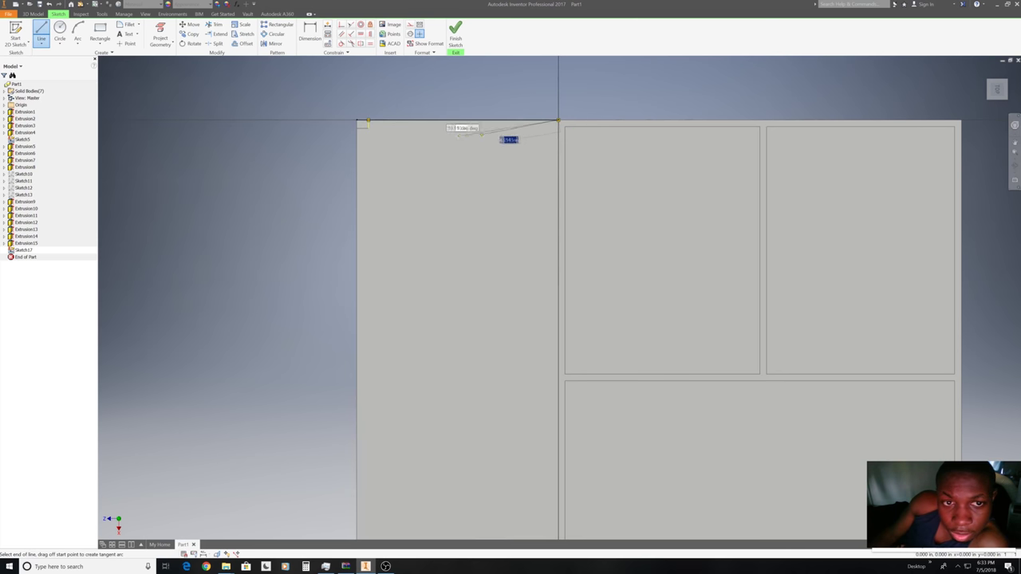
# Close the strip with a 2 in drop and a lower edge running back left.
pyautogui.scroll(2, 558, 121)
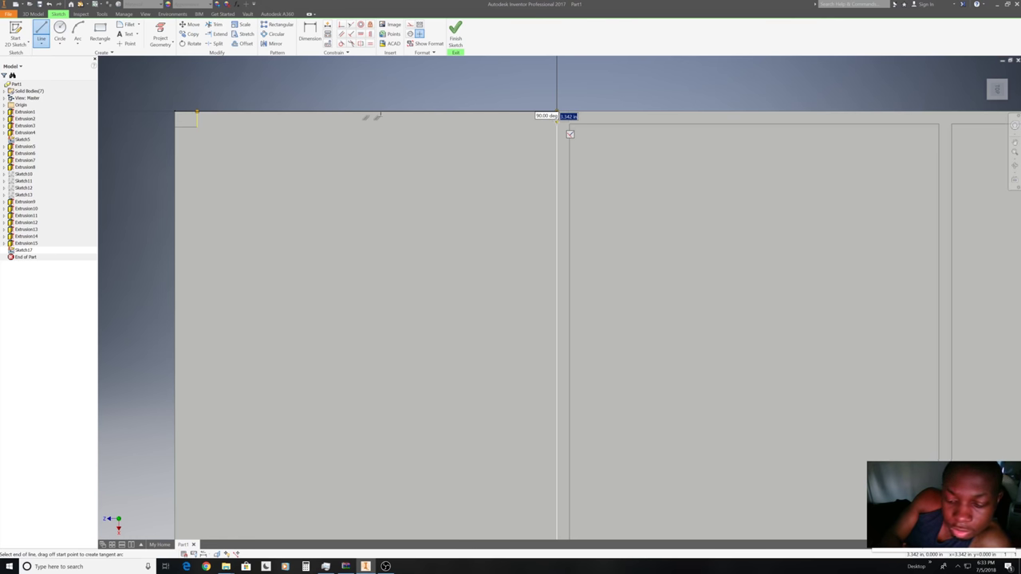
pyautogui.click(557, 112)
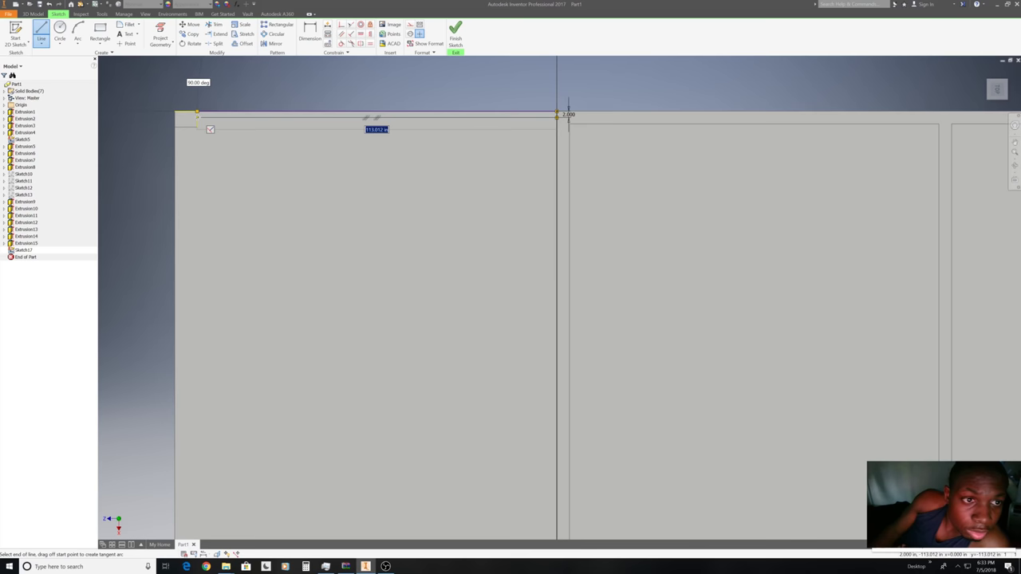
pyautogui.click(197, 113)
pyautogui.rightClick(241, 158)
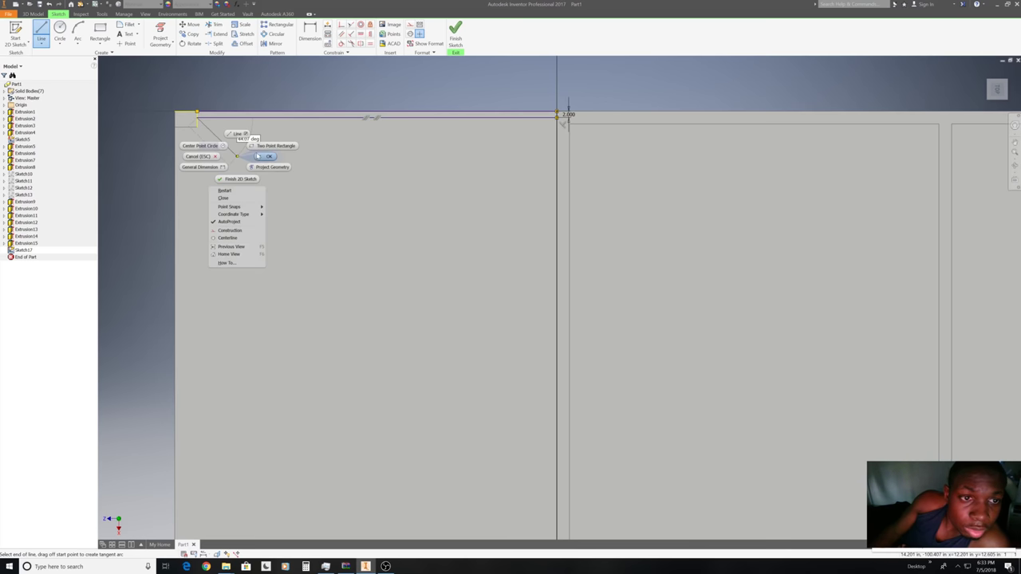
pyautogui.click(263, 155)
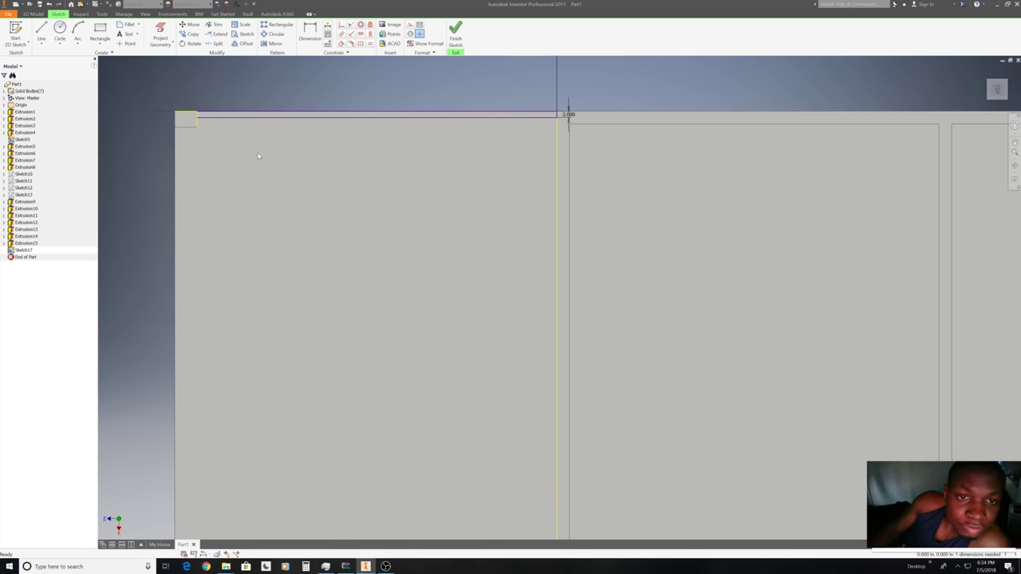
# Draw the 2 in offset strip line up the left edge to the top-left corner.
pyautogui.scroll(-5, 258, 153)
pyautogui.scroll(3, 257, 154)
pyautogui.press('l')
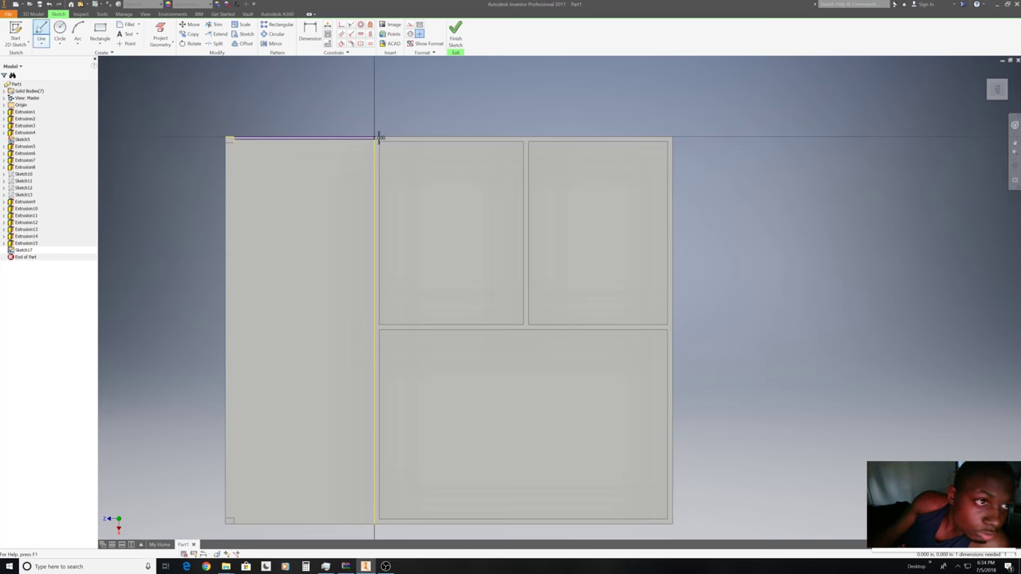
pyautogui.click(229, 140)
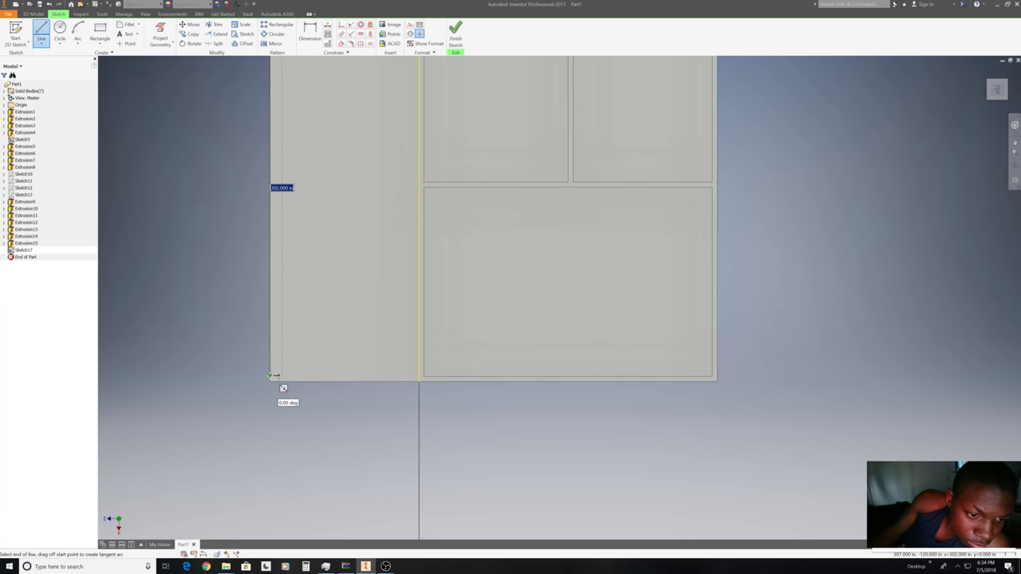
pyautogui.click(270, 376)
pyautogui.write('2')
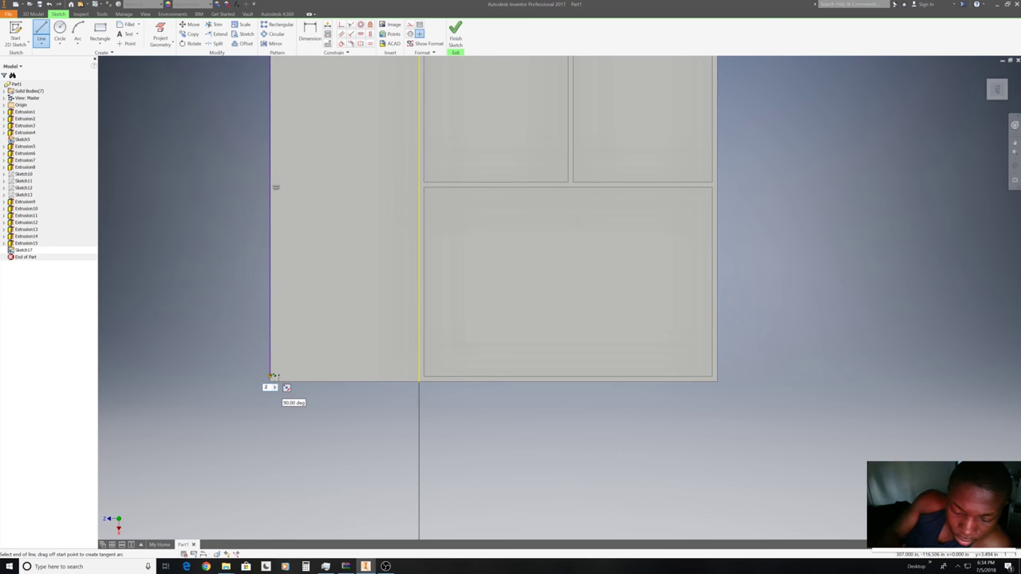
pyautogui.press('Tab')
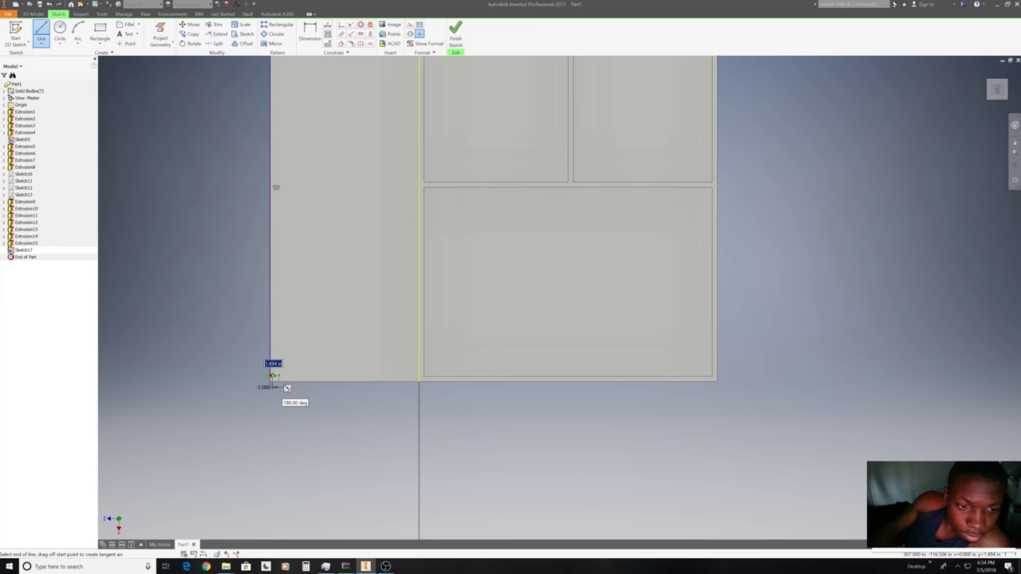
pyautogui.scroll(-3, 271, 375)
pyautogui.scroll(5, 276, 160)
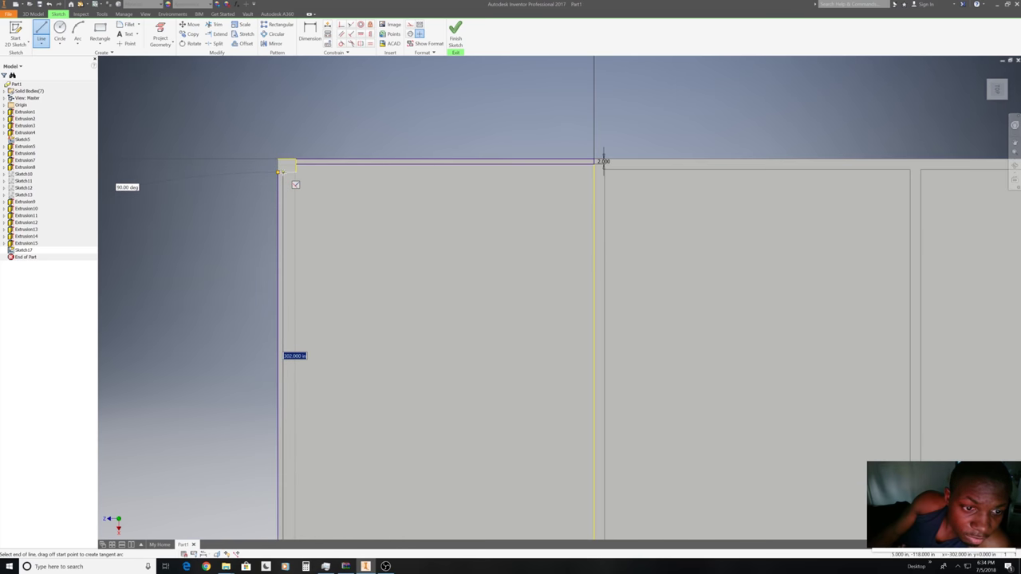
pyautogui.click(281, 171)
pyautogui.click(277, 172)
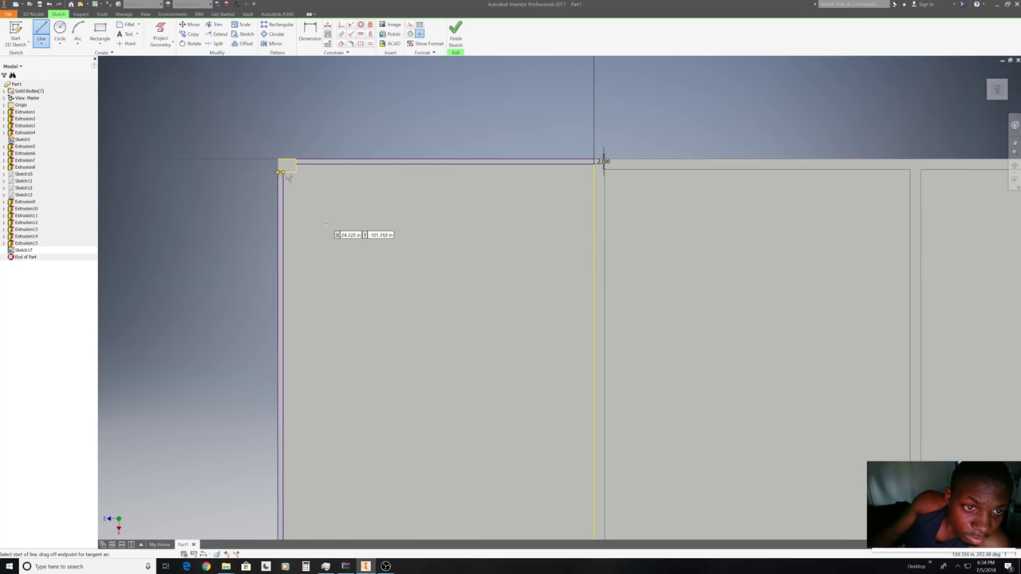
# Draw the 2 in strip outline along the bottom edge of the footprint.
pyautogui.scroll(-2, 330, 225)
pyautogui.moveTo(330, 225); pyautogui.dragTo(335, 103, button='middle')
pyautogui.moveTo(372, 297); pyautogui.dragTo(323, 248, button='middle')
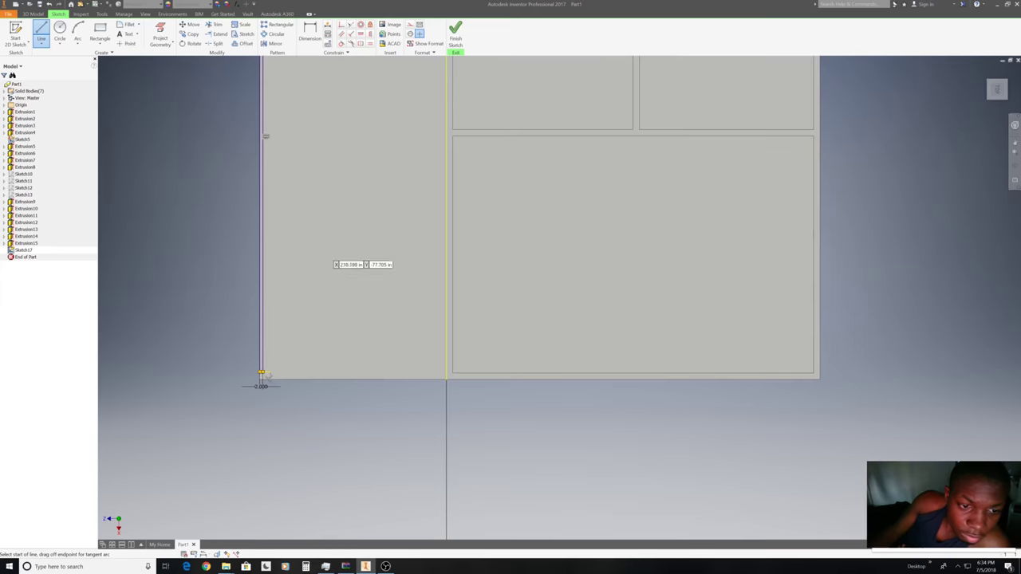
pyautogui.scroll(3, 230, 389)
pyautogui.click(230, 393)
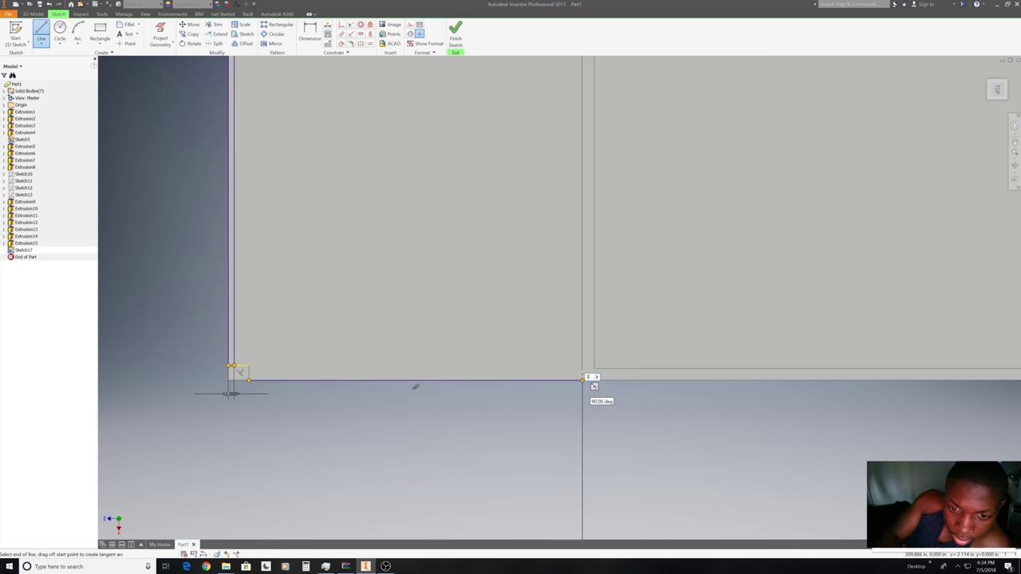
pyautogui.click(583, 377)
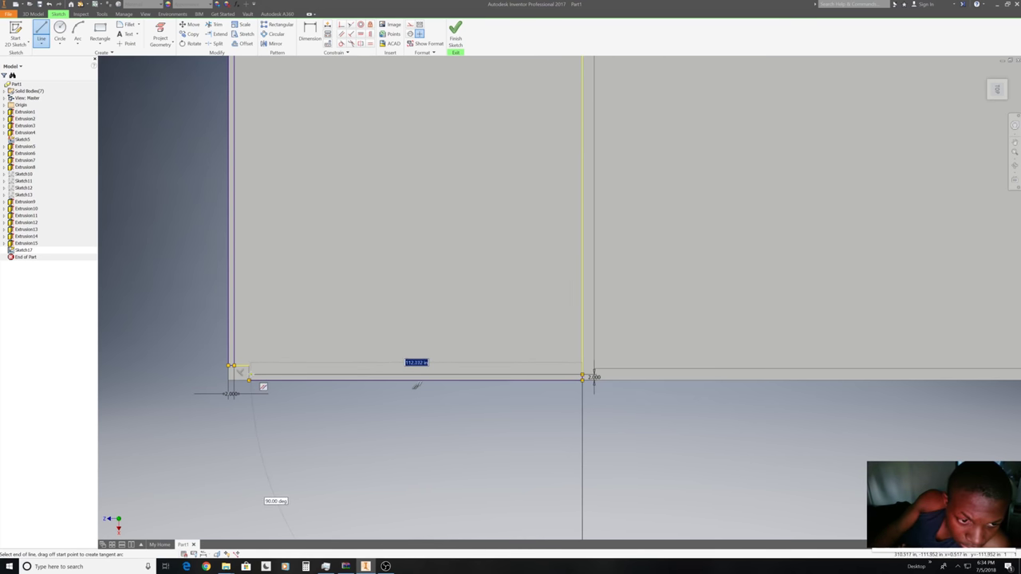
pyautogui.click(233, 367)
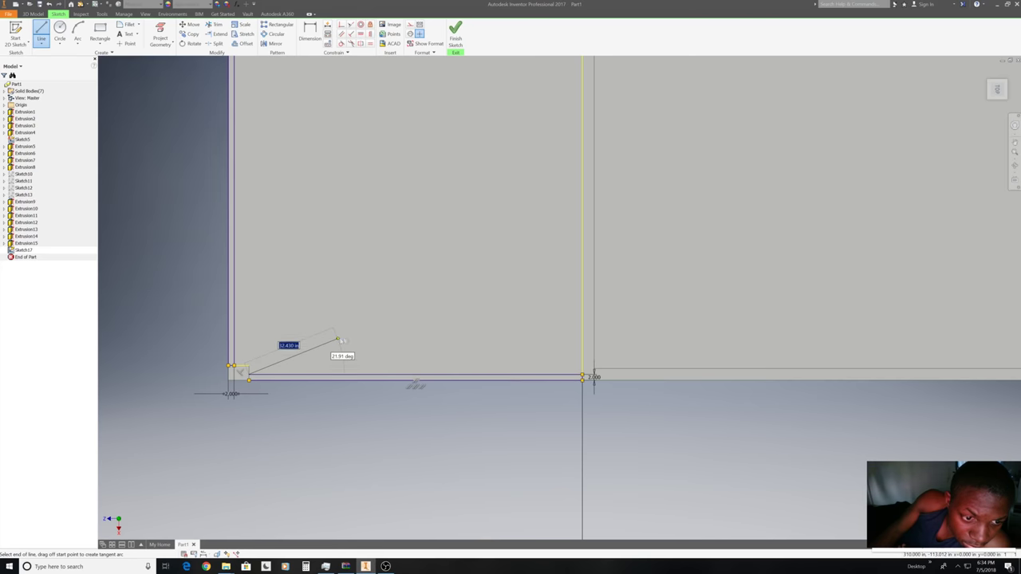
pyautogui.press('Escape')
pyautogui.scroll(4, 357, 337)
pyautogui.scroll(4, 357, 341)
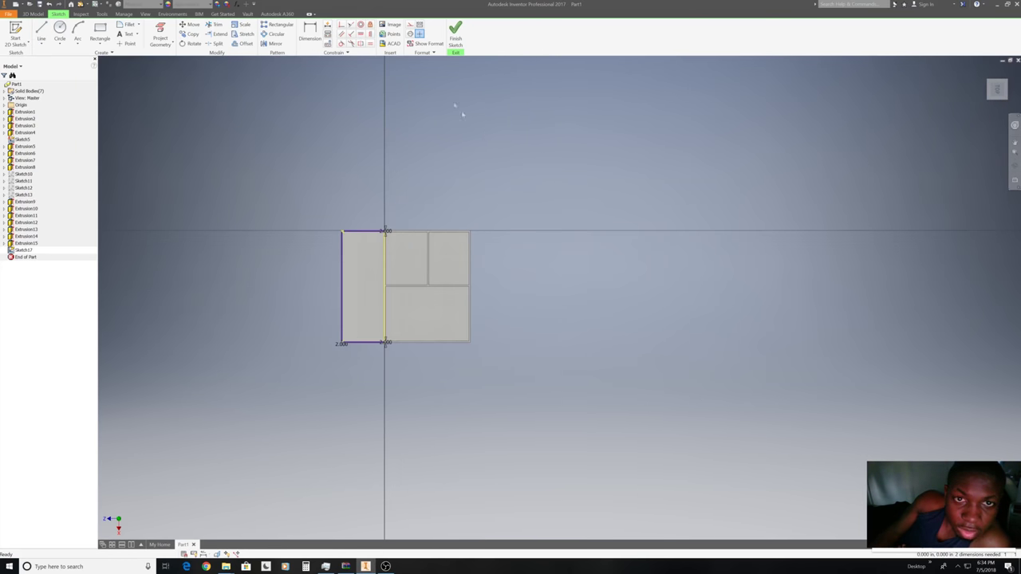
# Finish Sketch17, cancel the attempted strip extrusion, and reopen Sketch17 for editing.
pyautogui.click(456, 34)
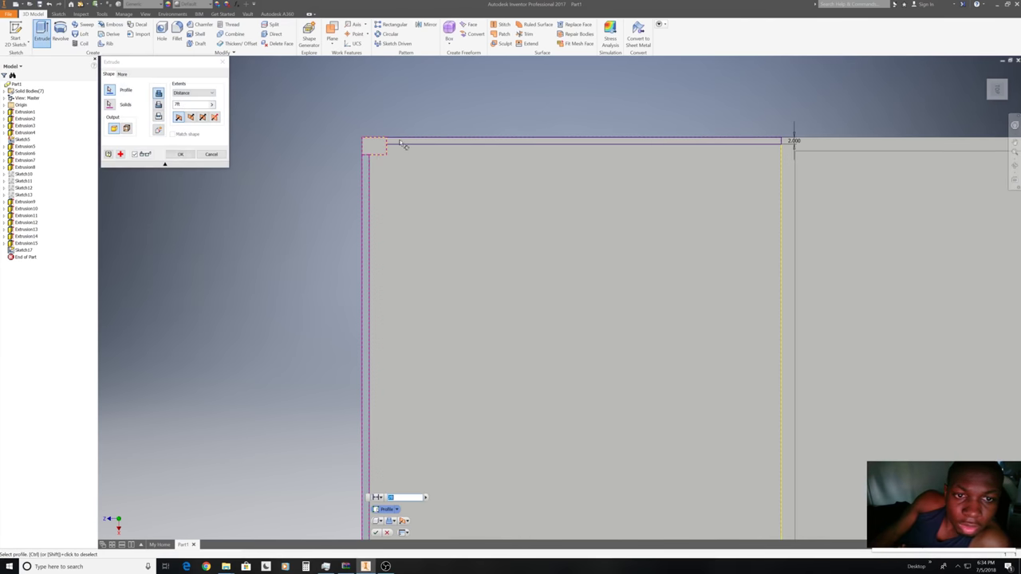
pyautogui.scroll(-2, 404, 146)
pyautogui.moveTo(455, 289); pyautogui.dragTo(455, 123, button='middle')
pyautogui.scroll(-2, 467, 422)
pyautogui.moveTo(467, 422); pyautogui.dragTo(463, 285, button='middle')
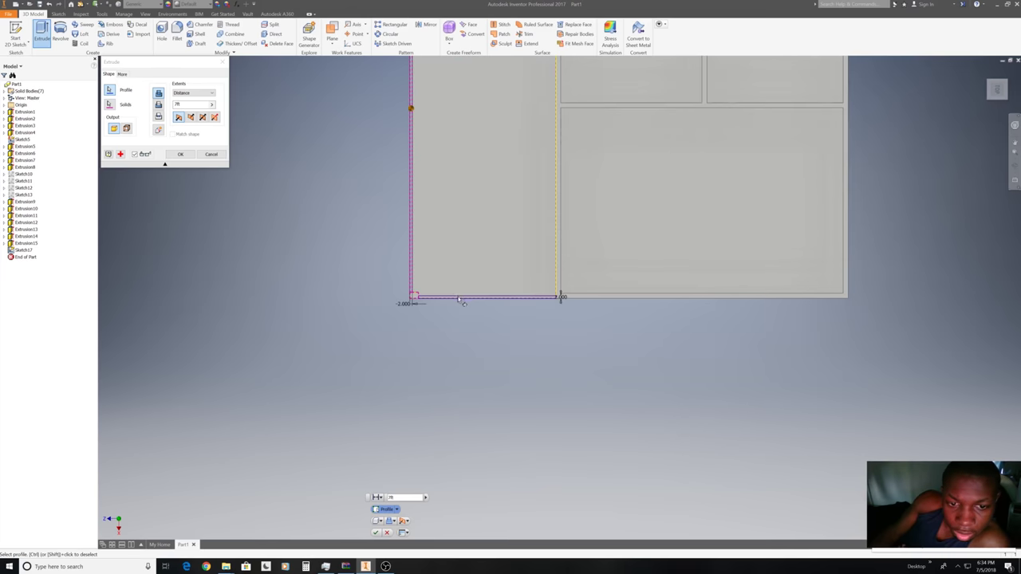
pyautogui.scroll(5, 460, 300)
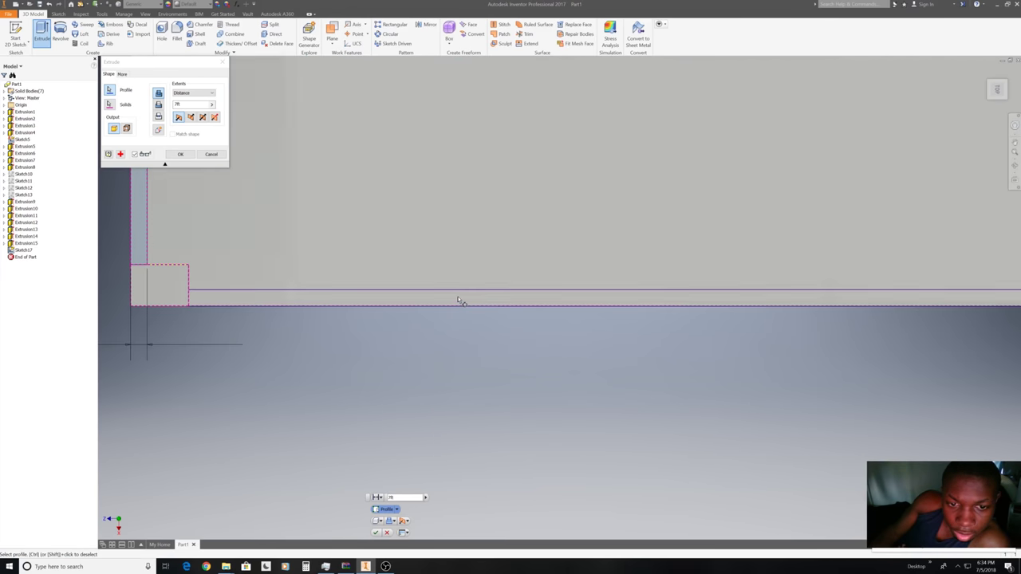
pyautogui.click(387, 533)
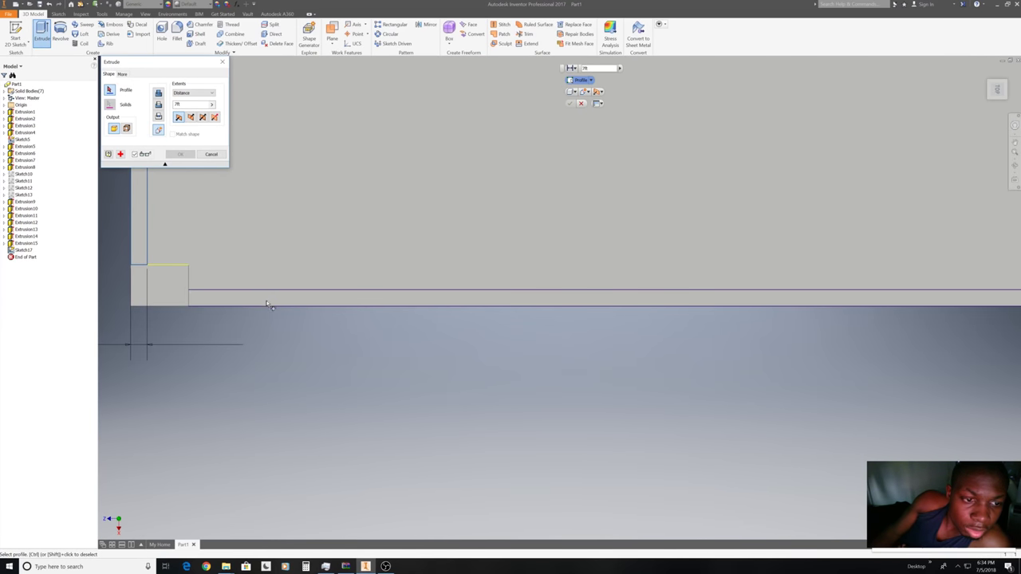
pyautogui.click(212, 154)
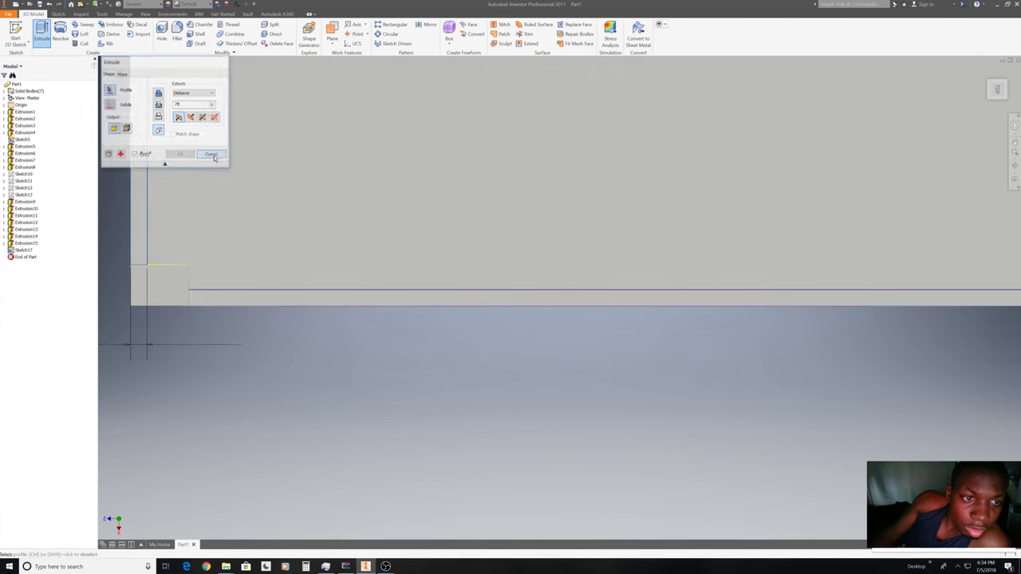
pyautogui.rightClick(214, 290)
pyautogui.click(214, 312)
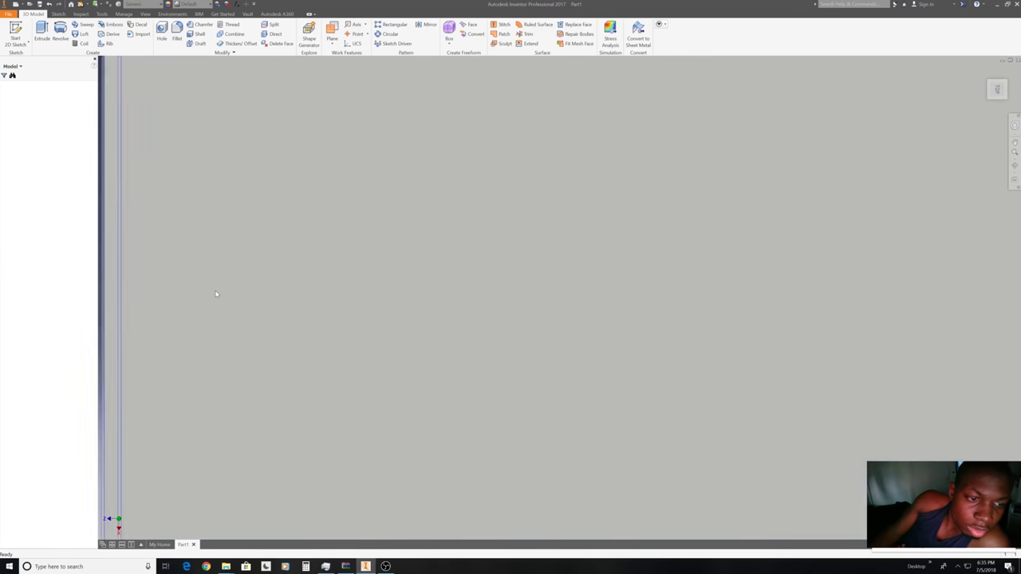
# Add a short closing line at the strip's bottom-left corner.
pyautogui.scroll(5, 213, 360)
pyautogui.press('l')
pyautogui.scroll(2, 234, 406)
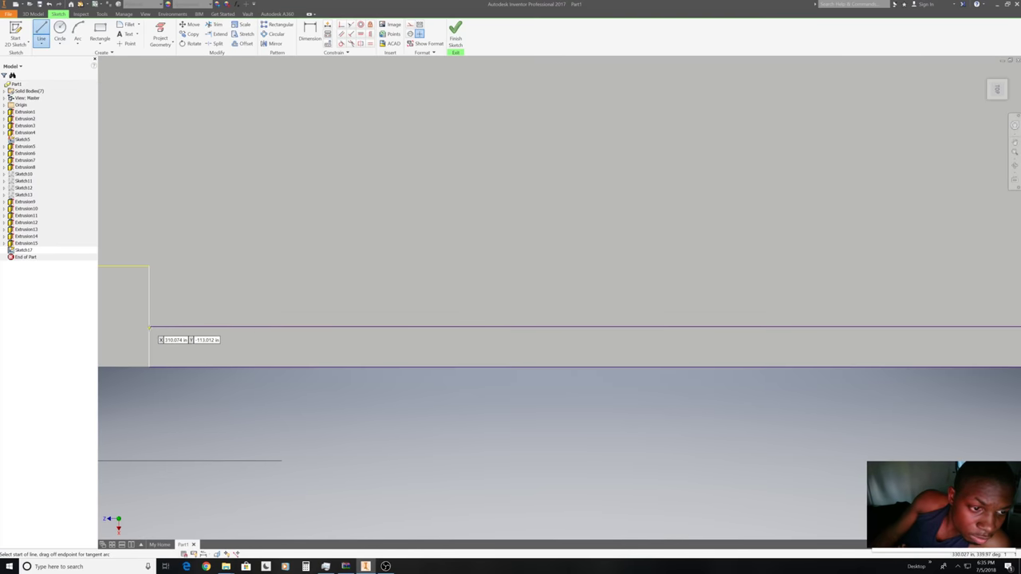
pyautogui.click(148, 326)
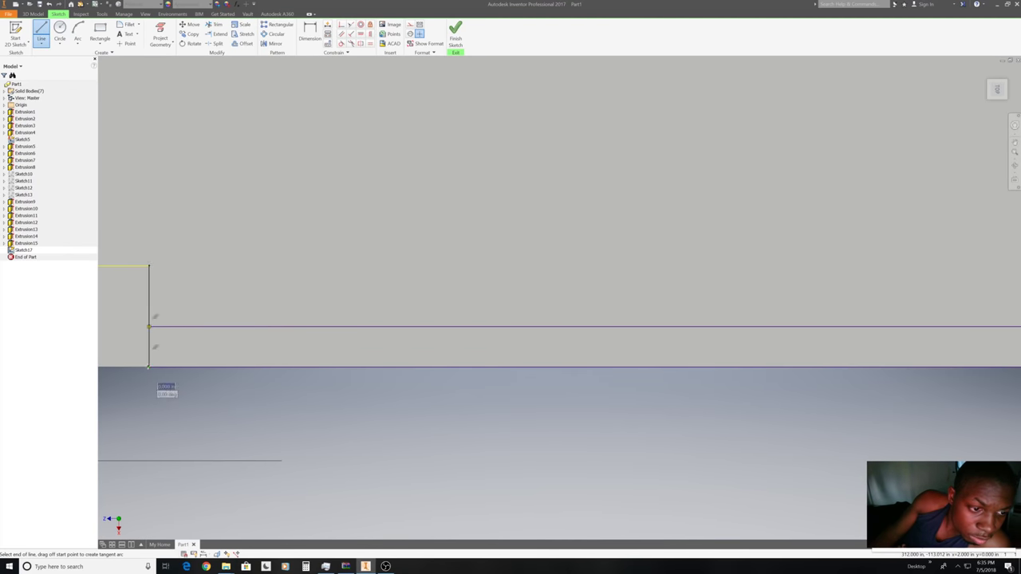
pyautogui.scroll(-3, 149, 366)
pyautogui.scroll(-3, 290, 250)
pyautogui.rightClick(300, 246)
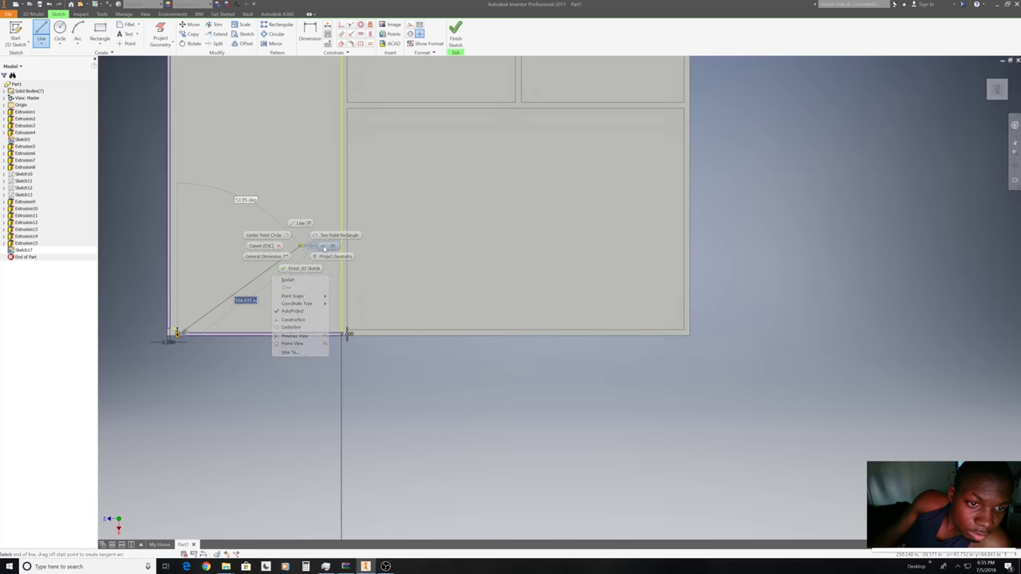
pyautogui.click(324, 248)
# Add the closing line at the strip's other end and finish the sketch.
pyautogui.scroll(5, 319, 199)
pyautogui.scroll(5, 268, 246)
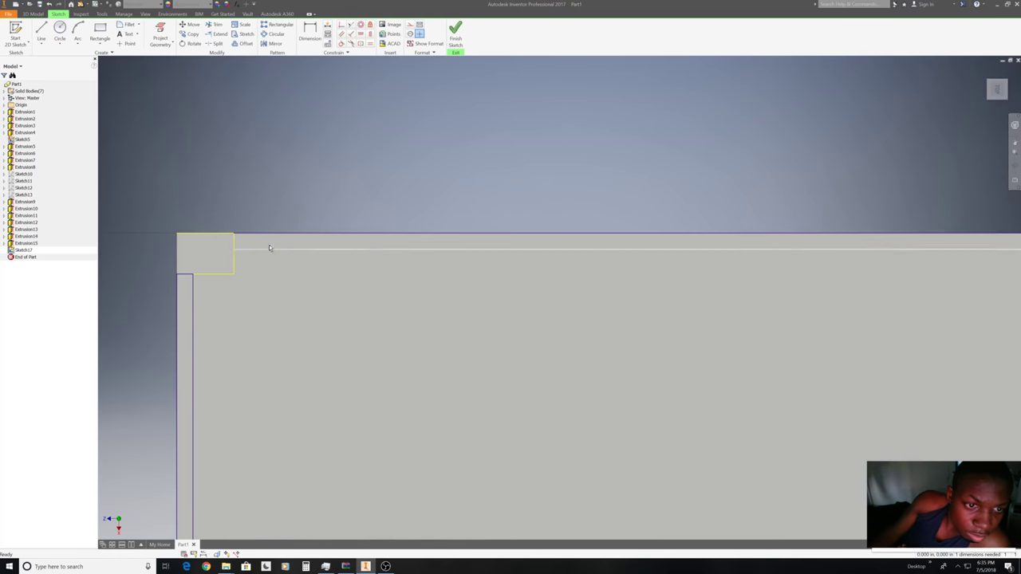
pyautogui.click(44, 33)
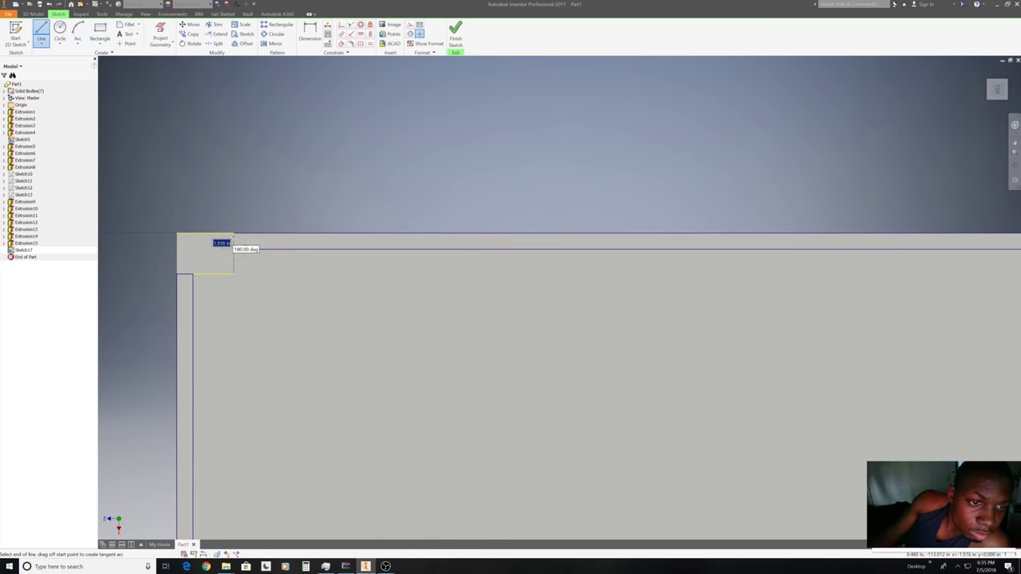
pyautogui.rightClick(256, 209)
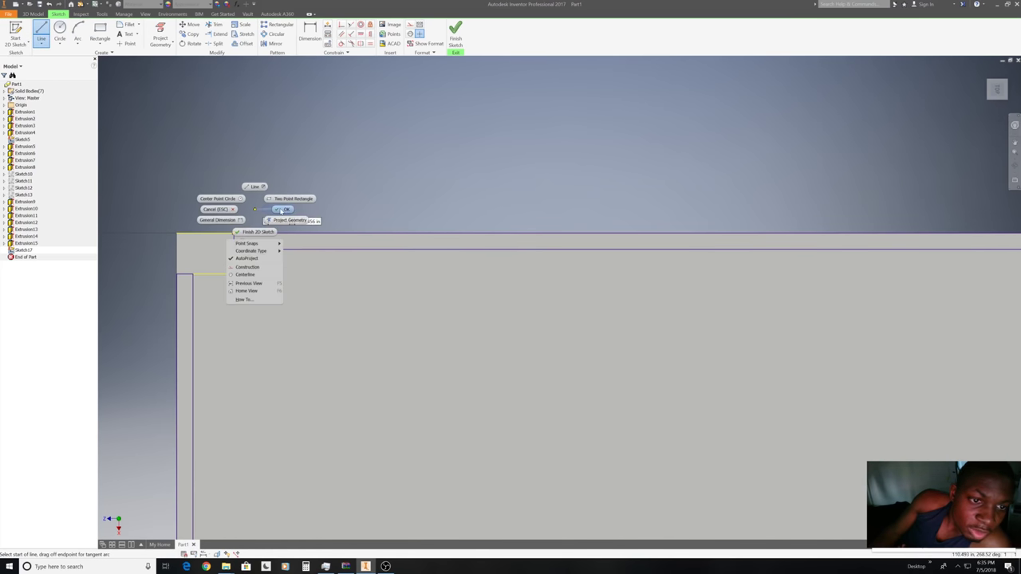
pyautogui.click(280, 209)
pyautogui.scroll(-3, 320, 215)
pyautogui.scroll(-2, 345, 211)
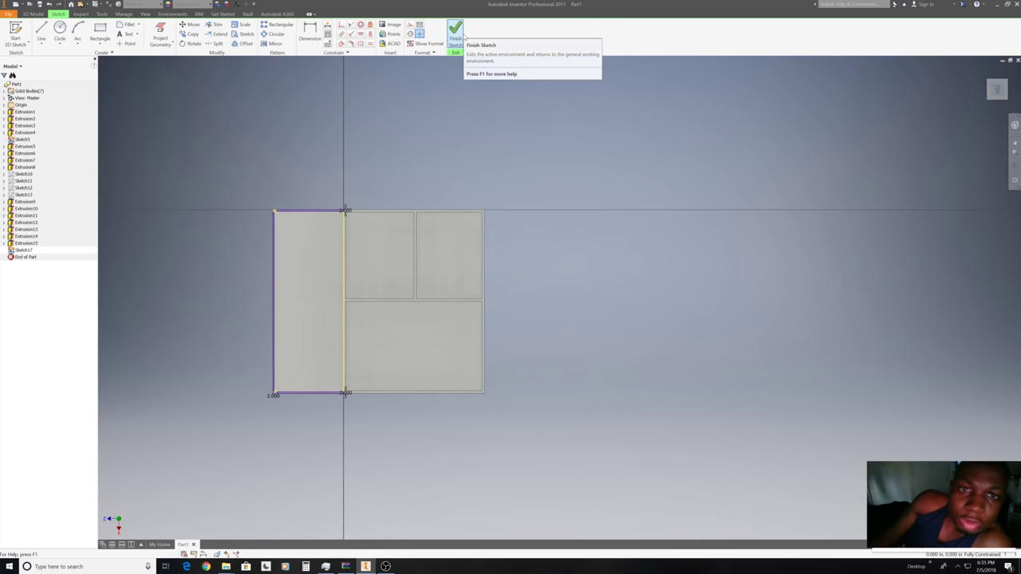
pyautogui.click(457, 37)
# Dismiss the freeform conversion window and start extruding the thin bottom-edge strip profile.
pyautogui.click(476, 34)
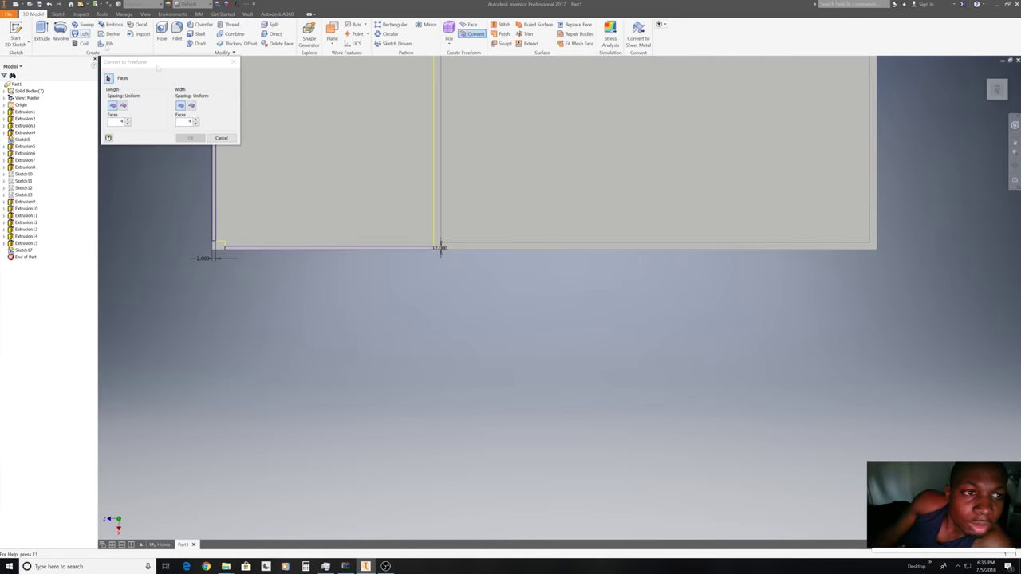
pyautogui.click(233, 61)
pyautogui.press('e')
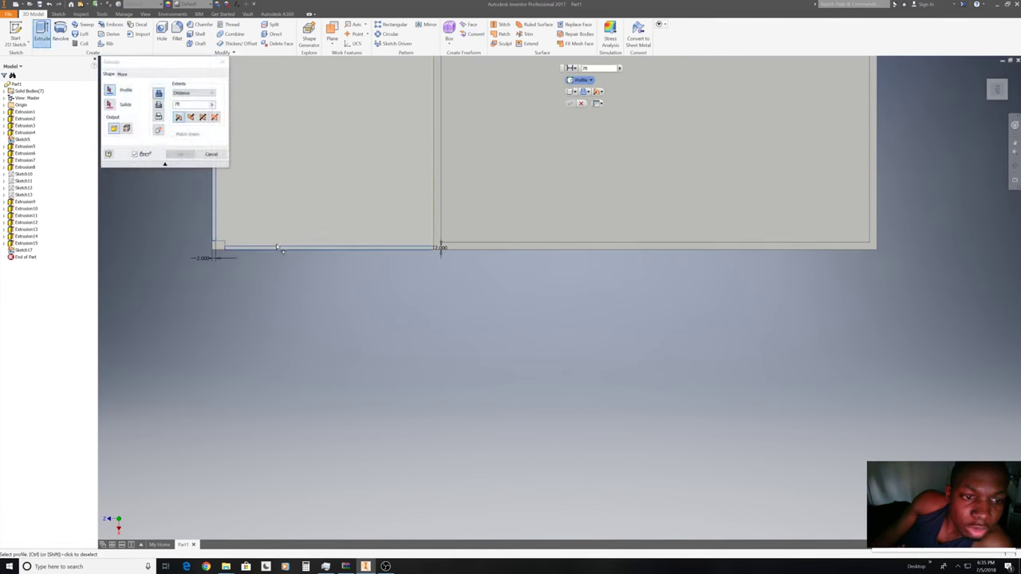
pyautogui.click(272, 250)
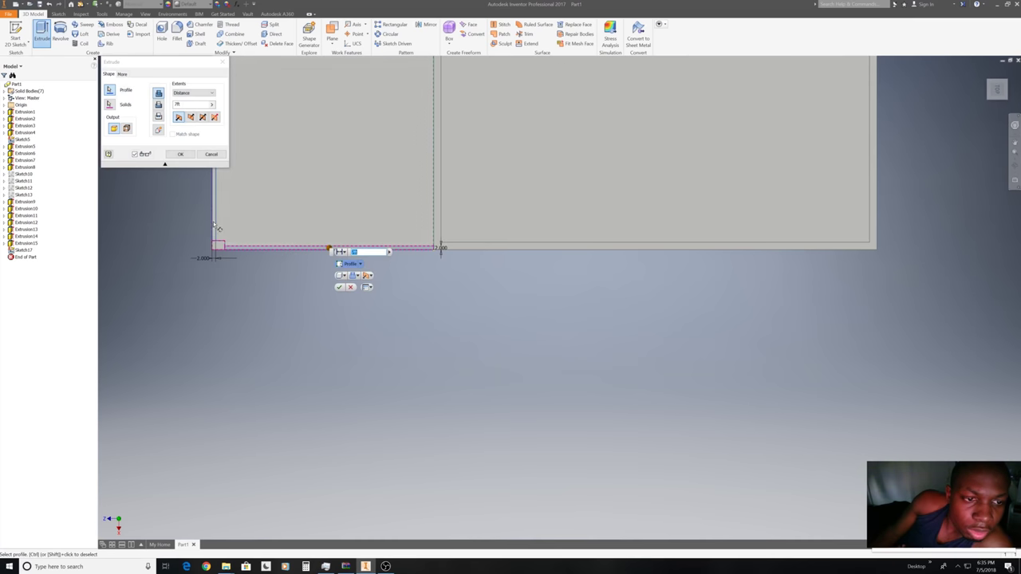
pyautogui.scroll(-5, 218, 229)
pyautogui.scroll(-2, 236, 178)
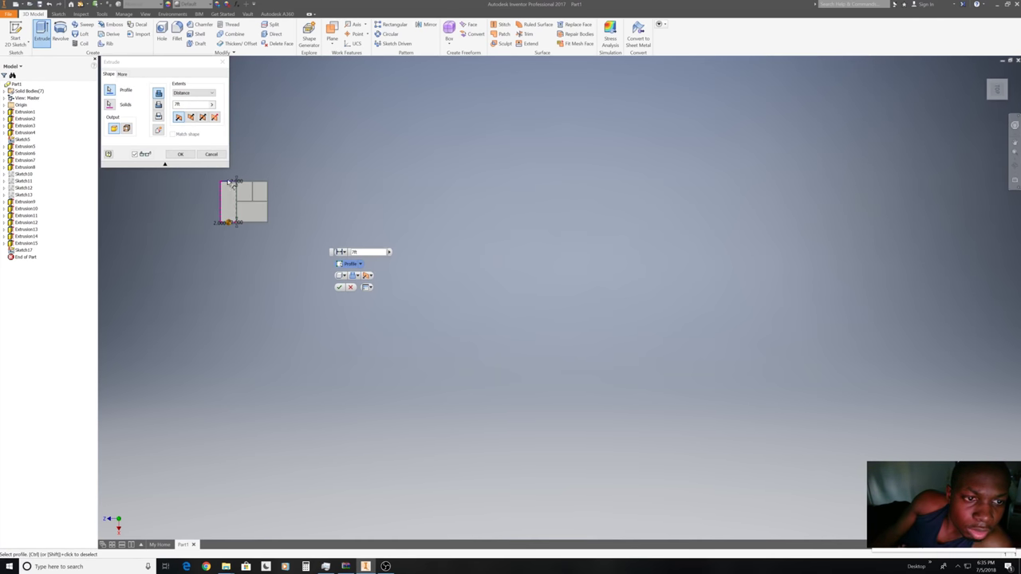
pyautogui.scroll(5, 230, 184)
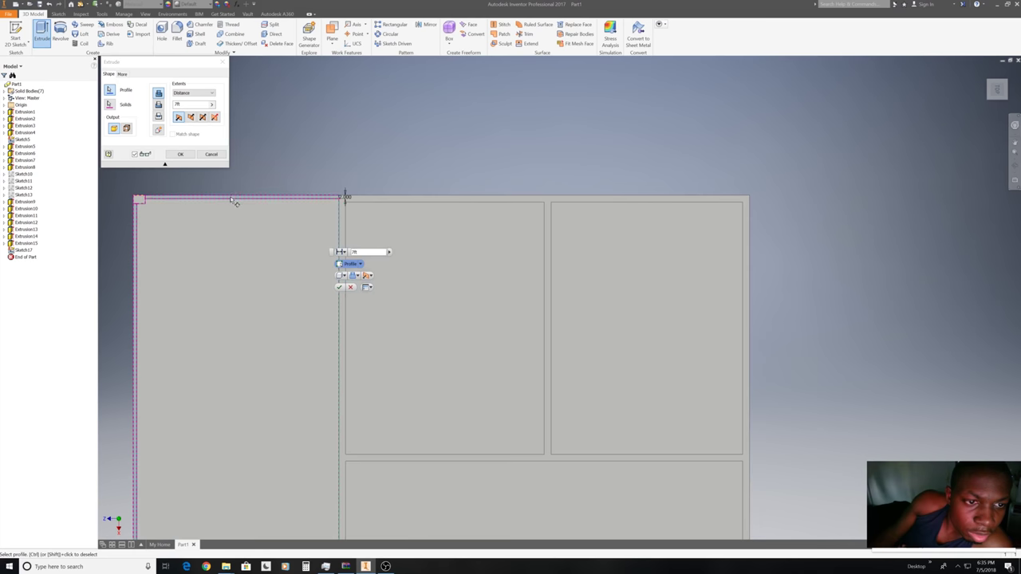
pyautogui.scroll(-5, 234, 202)
pyautogui.click(997, 94)
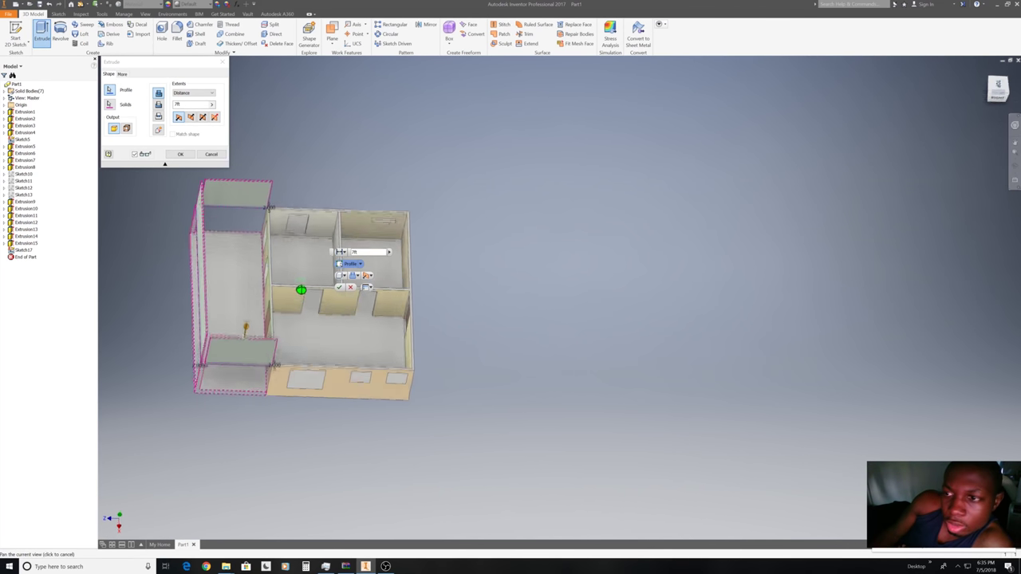
pyautogui.click(992, 96)
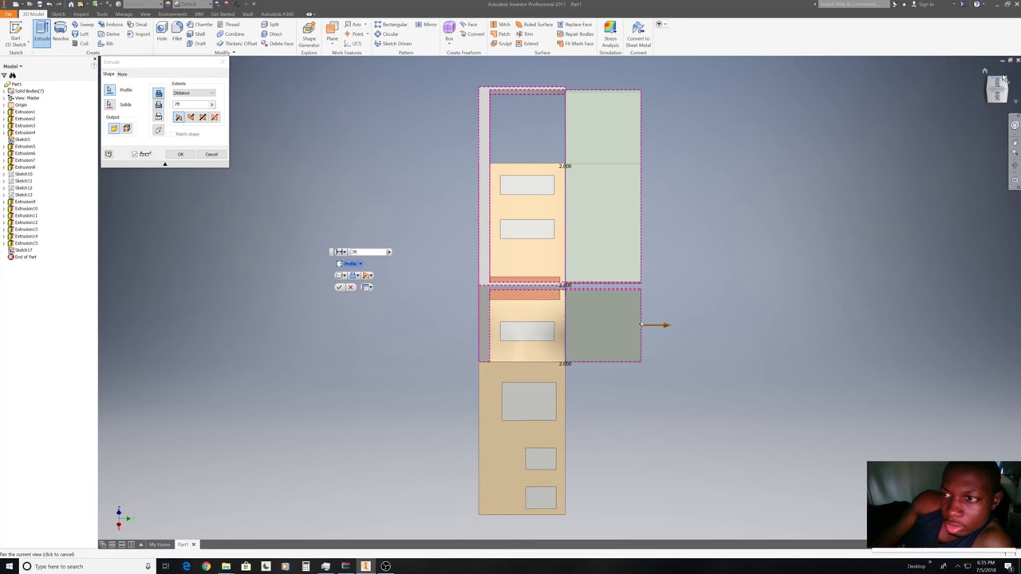
pyautogui.click(1008, 73)
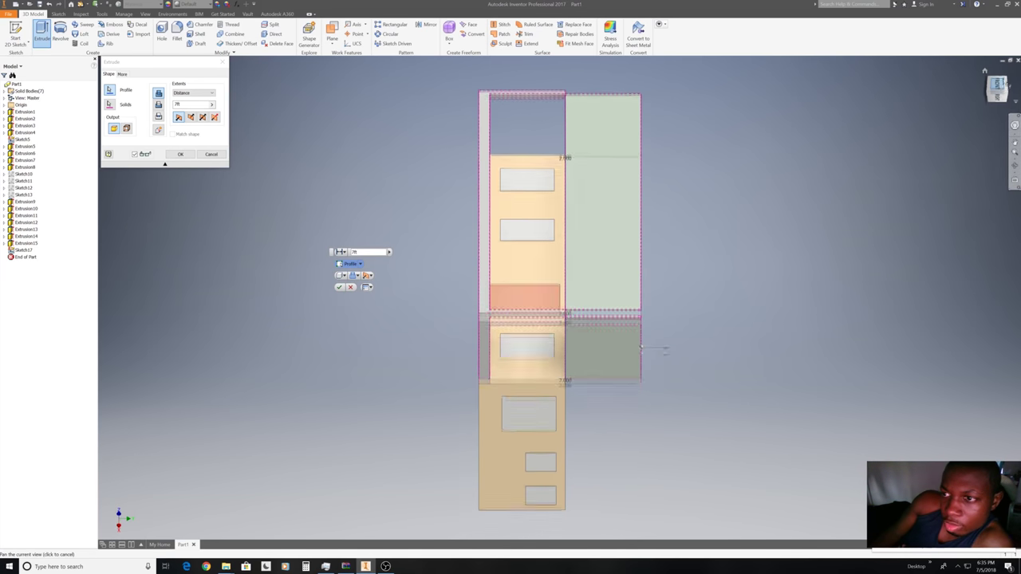
pyautogui.click(1009, 72)
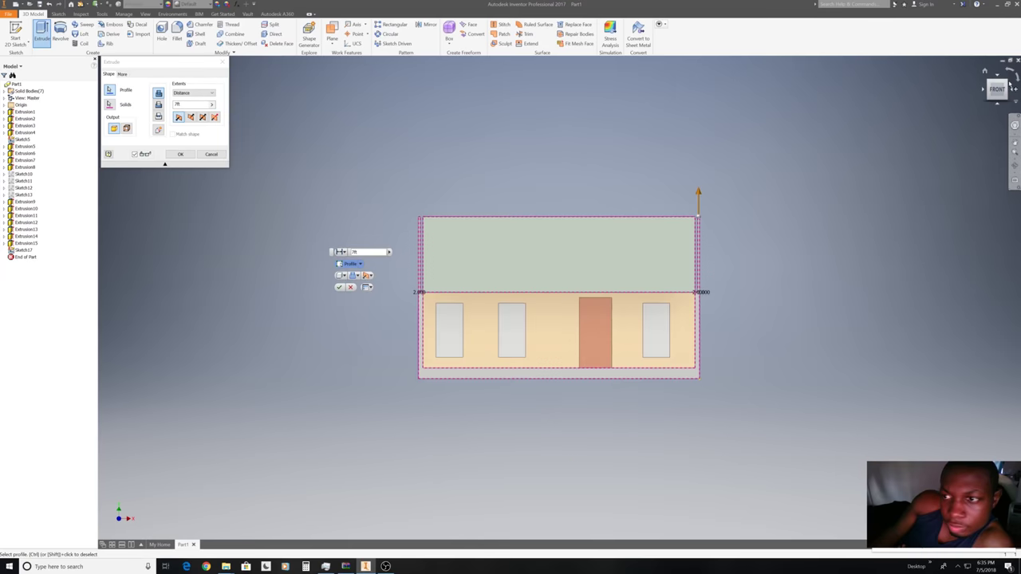
pyautogui.click(999, 89)
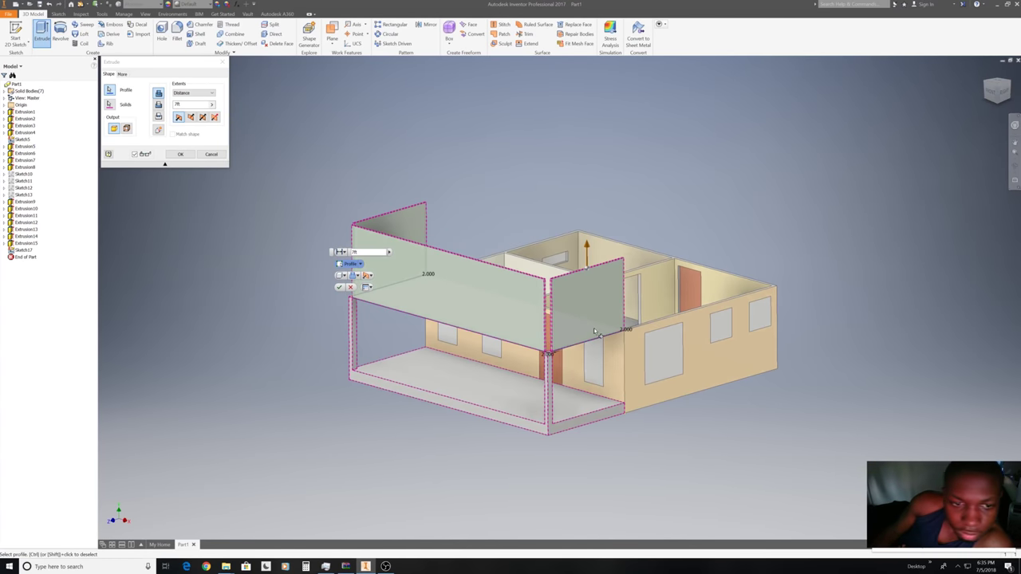
# Extrude the strip 12 in deep in Direction 2 to form the porch beam.
pyautogui.write('12')
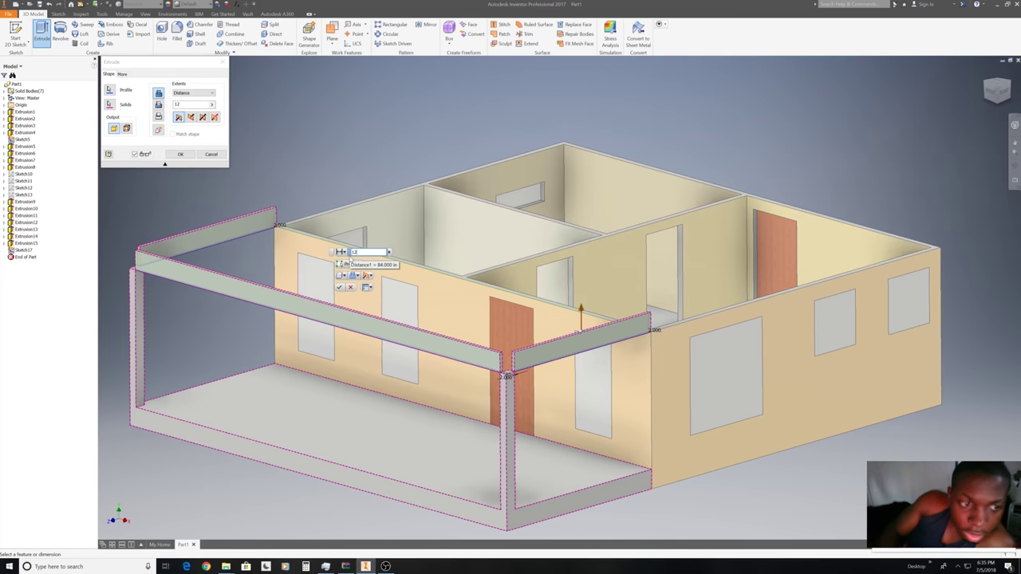
pyautogui.click(368, 276)
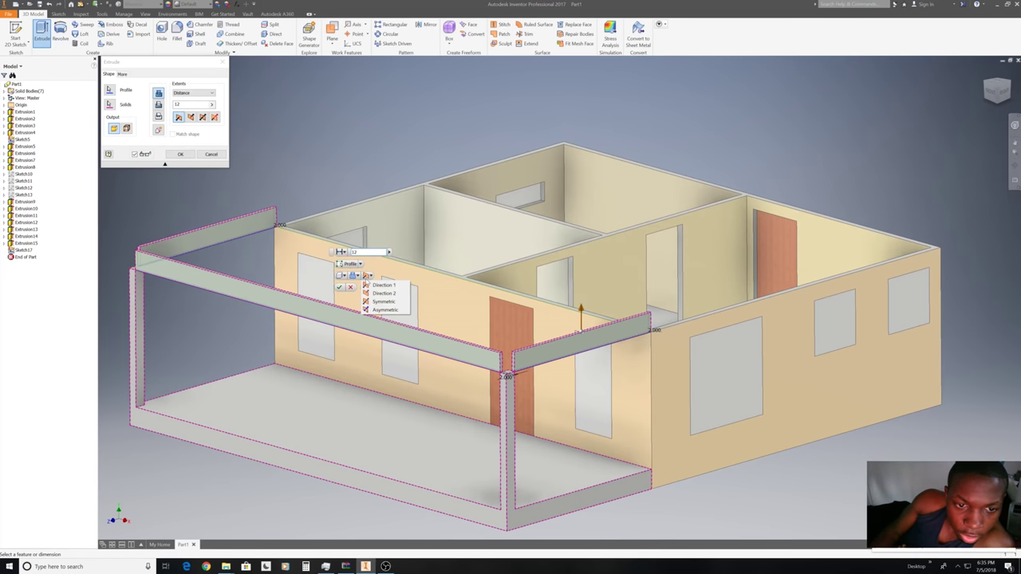
pyautogui.click(380, 293)
pyautogui.scroll(3, 381, 279)
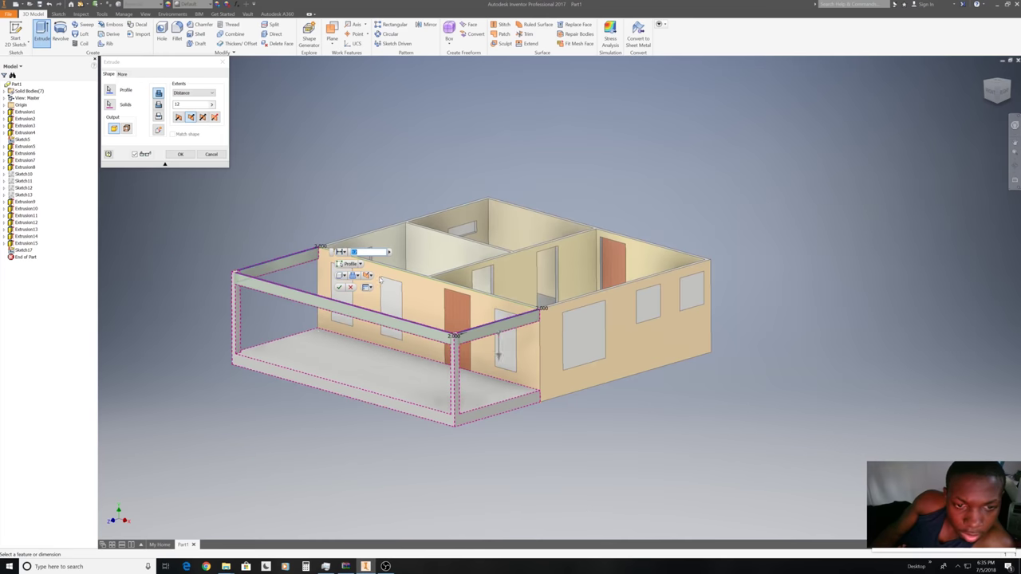
pyautogui.click(340, 287)
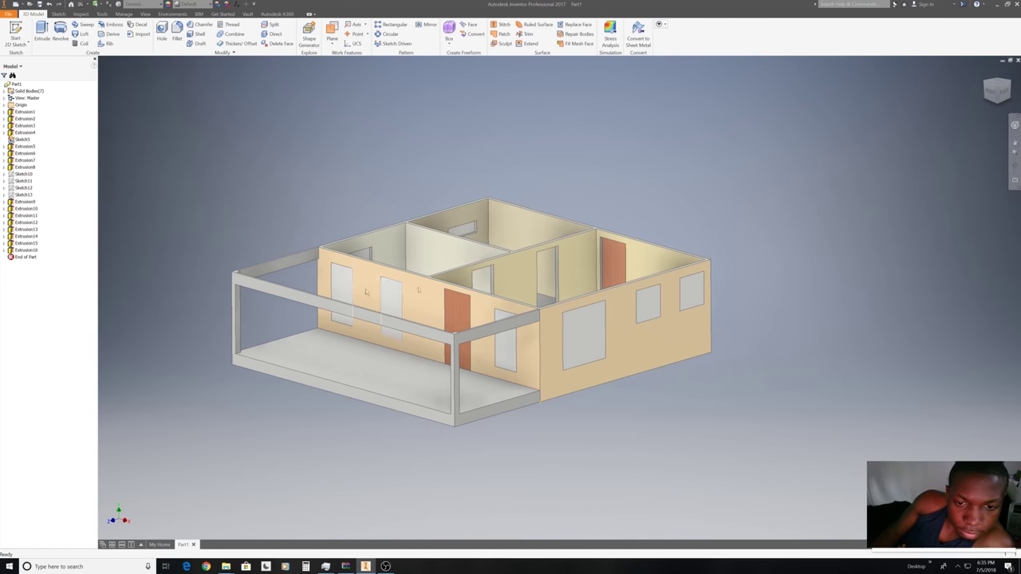
# Orbit to an isometric view and start a new sketch on the wall top face.
pyautogui.click(993, 93)
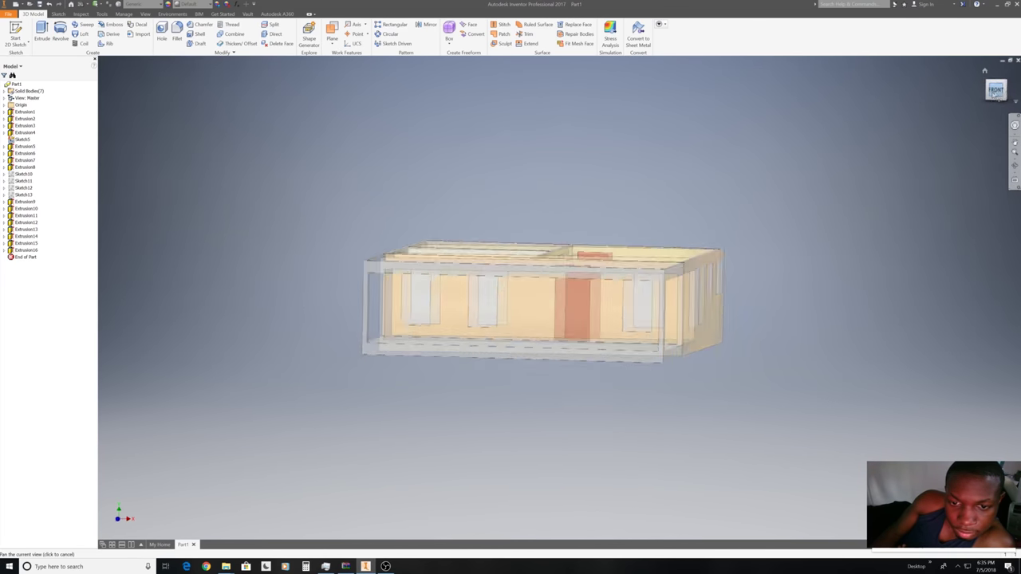
pyautogui.moveTo(993, 94); pyautogui.dragTo(997, 90)
pyautogui.keyDown('shift'); pyautogui.moveTo(559, 298); pyautogui.dragTo(560, 298, button='middle'); pyautogui.keyUp('shift')
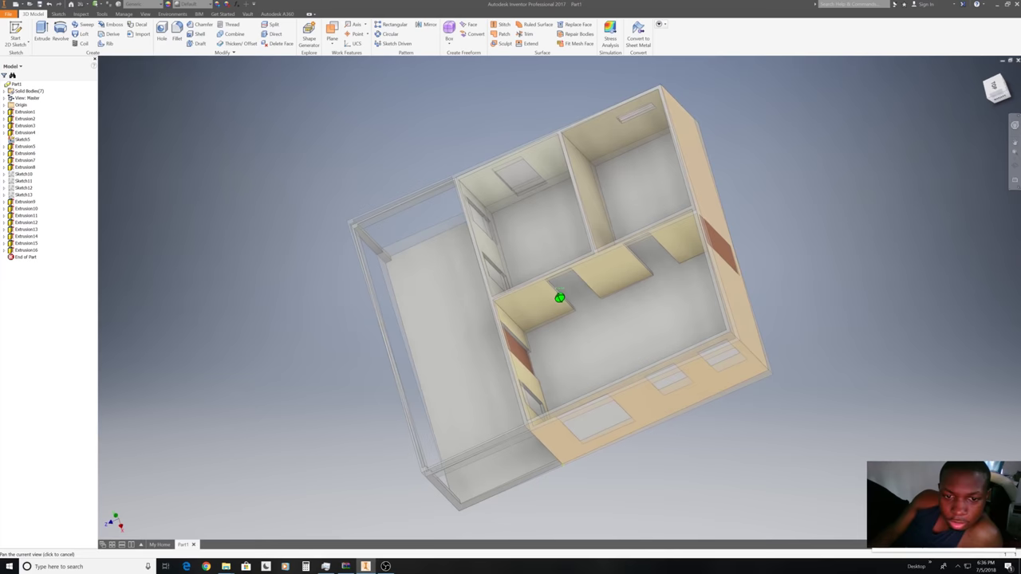
pyautogui.scroll(5, 505, 303)
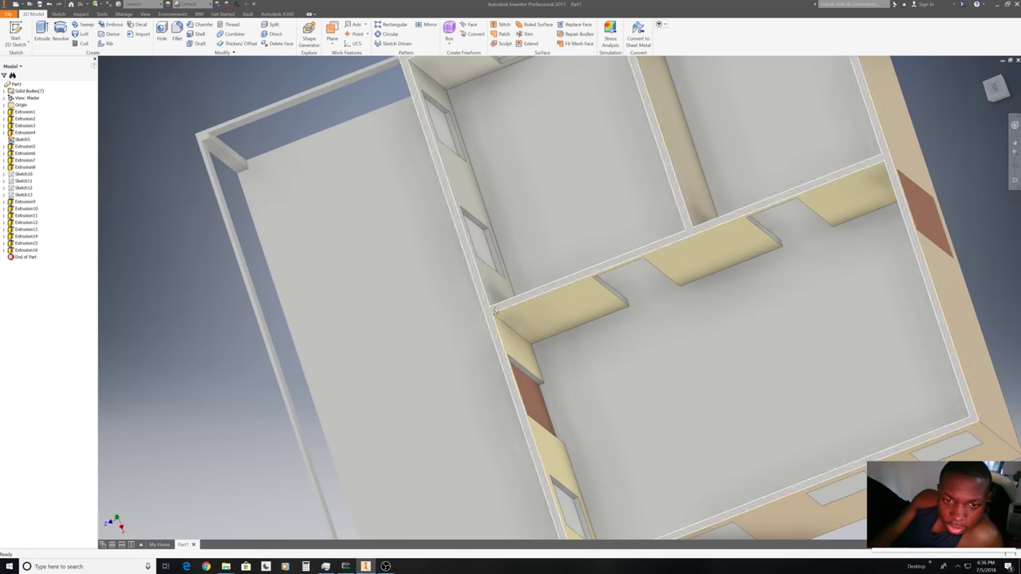
pyautogui.rightClick(494, 313)
pyautogui.click(495, 331)
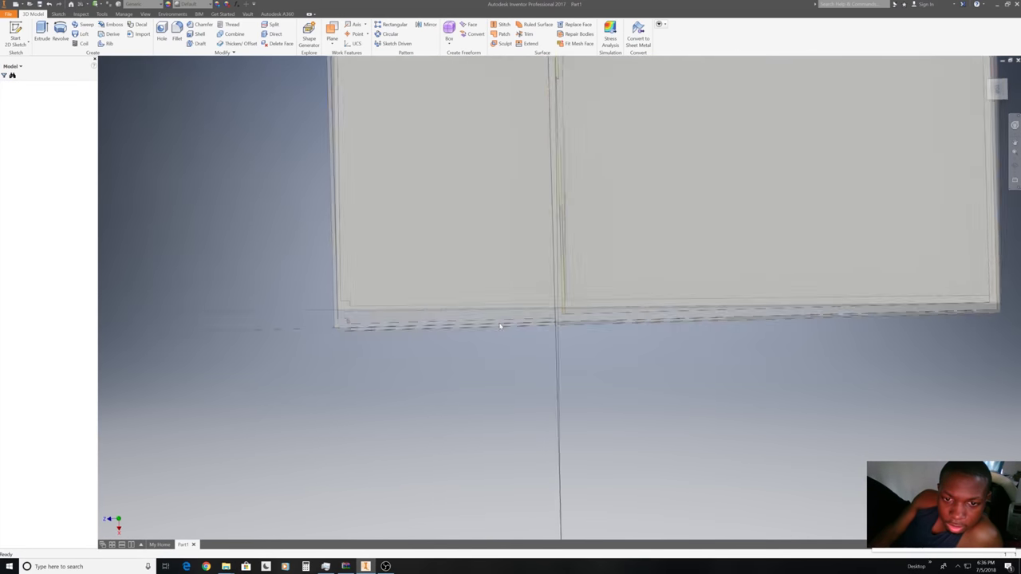
pyautogui.moveTo(446, 366); pyautogui.dragTo(410, 447, button='middle')
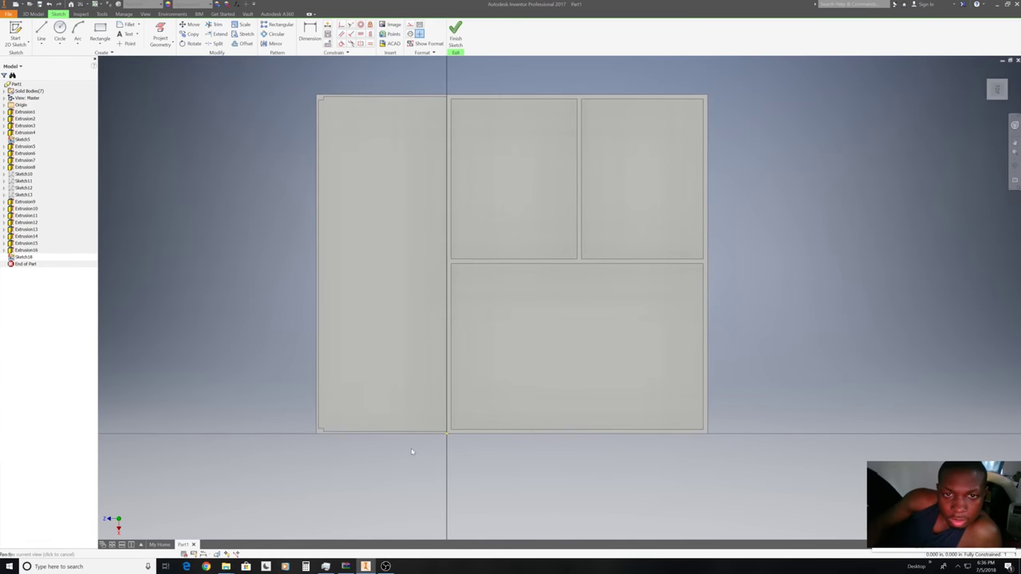
# Project the house edges and trace lines around the porch outline, including the 312.000 left edge.
pyautogui.rightClick(445, 64)
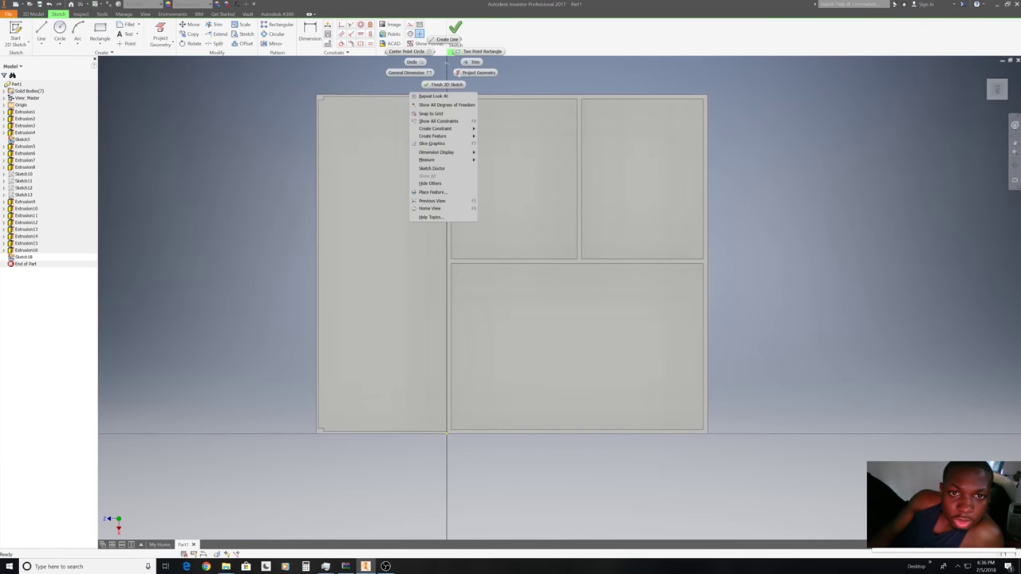
pyautogui.click(460, 73)
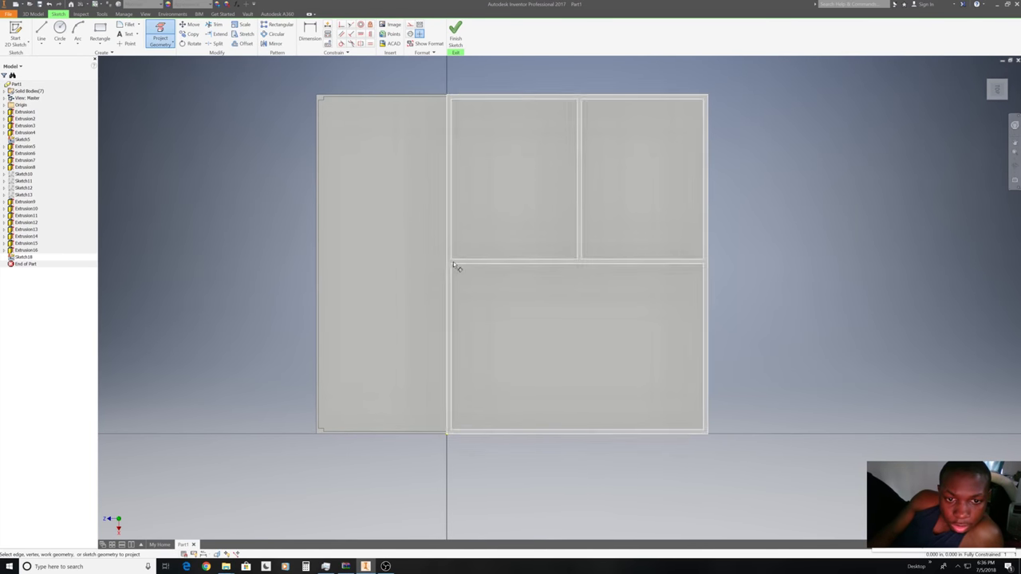
pyautogui.rightClick(493, 102)
pyautogui.click(531, 80)
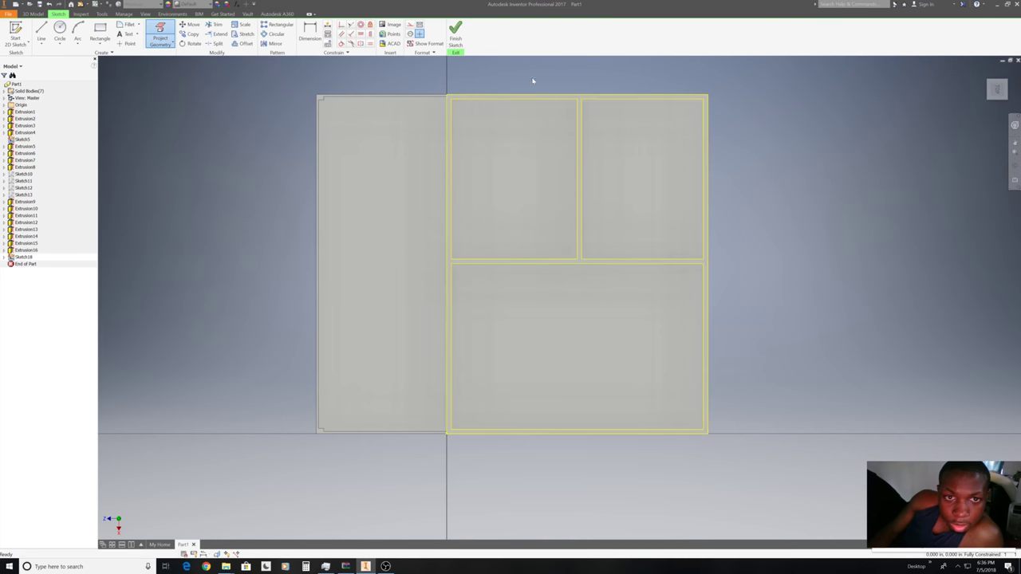
pyautogui.click(446, 95)
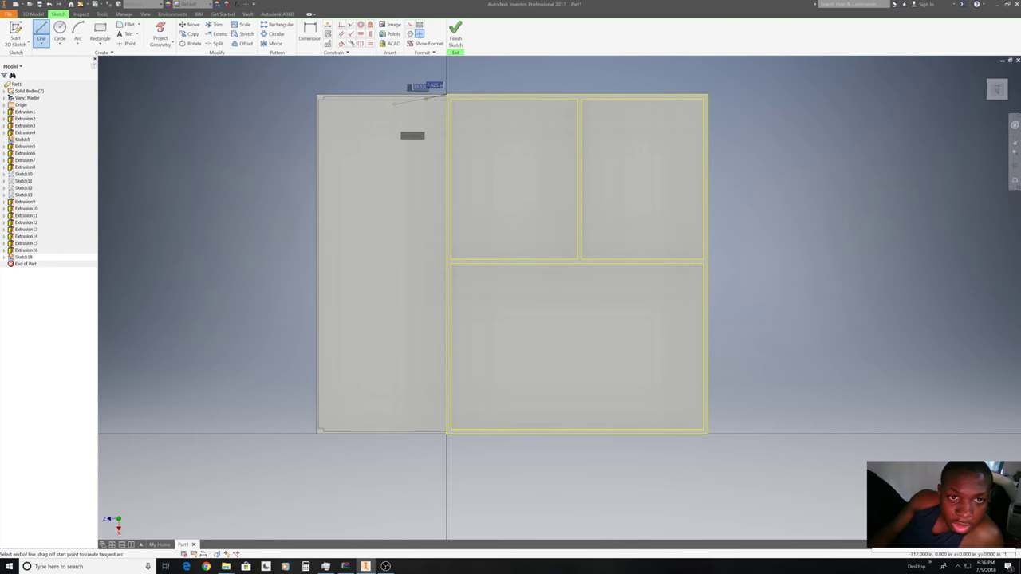
pyautogui.click(316, 95)
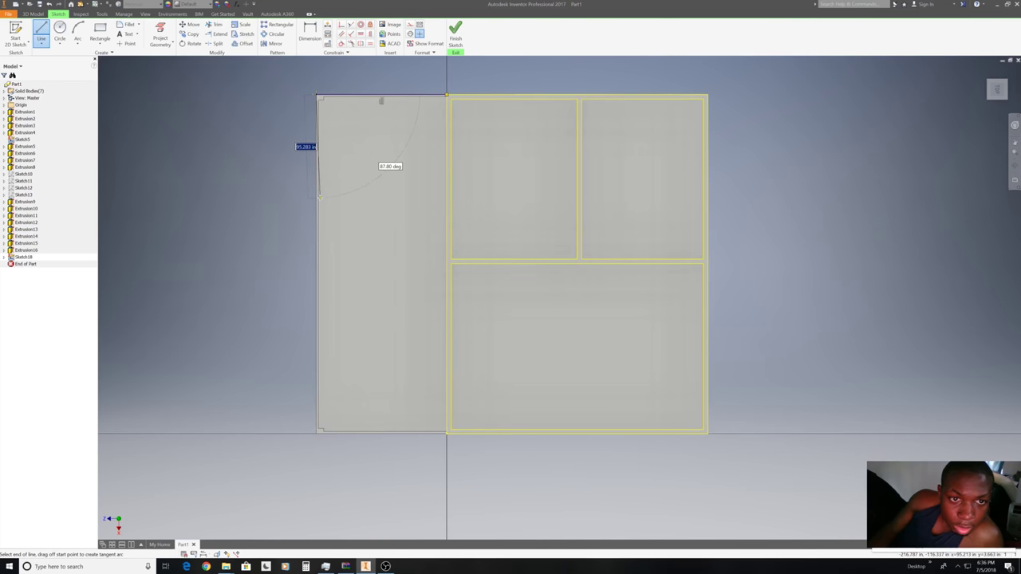
pyautogui.moveTo(303, 263); pyautogui.dragTo(315, 183, button='middle')
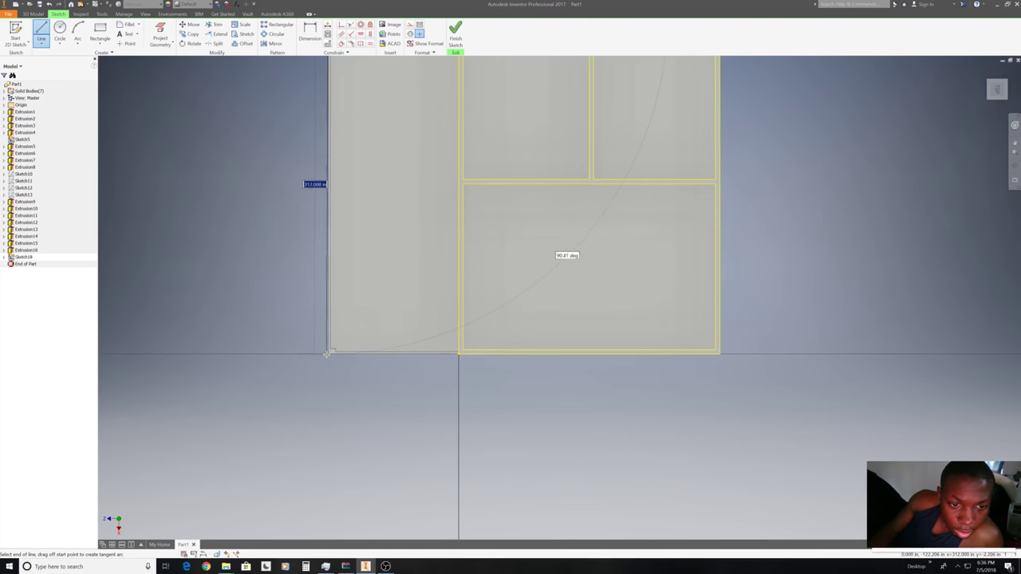
pyautogui.click(328, 352)
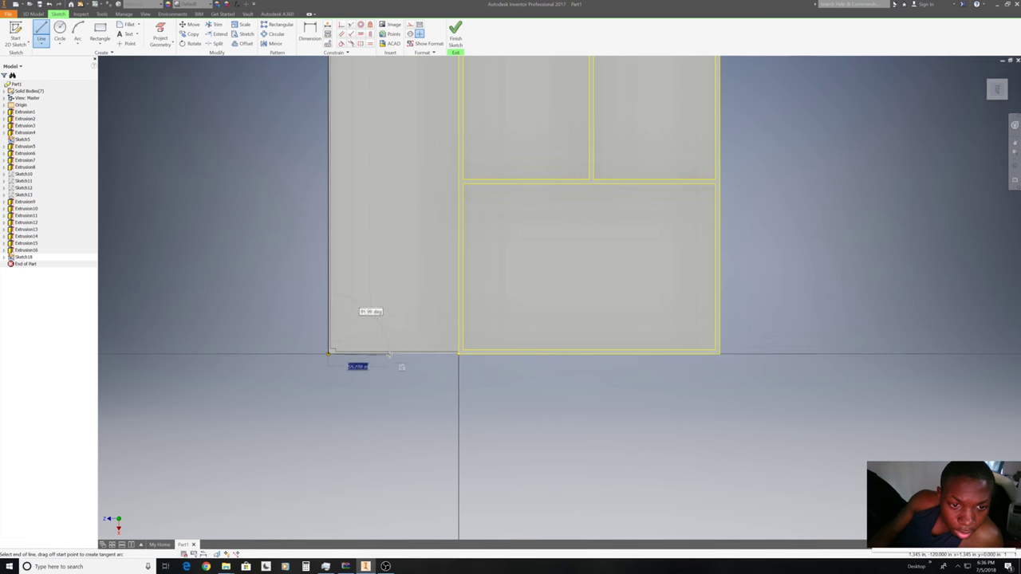
pyautogui.click(459, 352)
pyautogui.rightClick(600, 389)
pyautogui.click(600, 389)
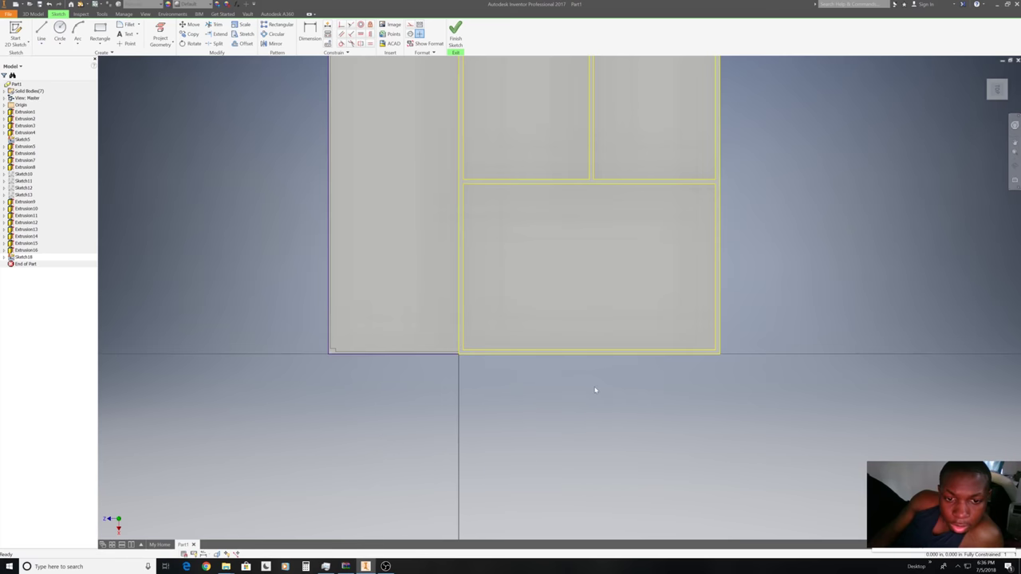
# Cancel the offset without applying it and finish Sketch18.
pyautogui.scroll(3, 595, 388)
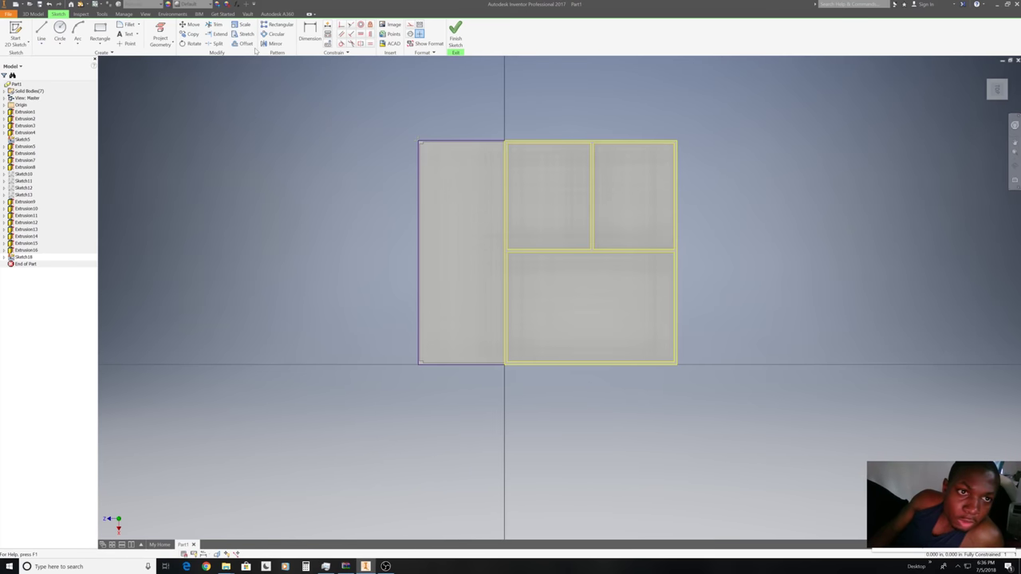
pyautogui.rightClick(483, 134)
pyautogui.click(479, 123)
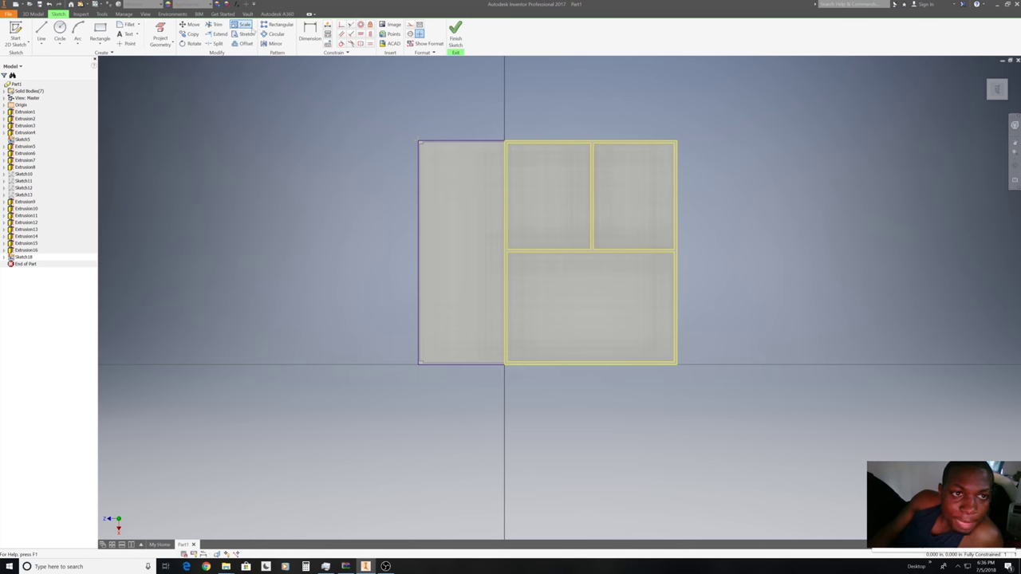
pyautogui.rightClick(498, 101)
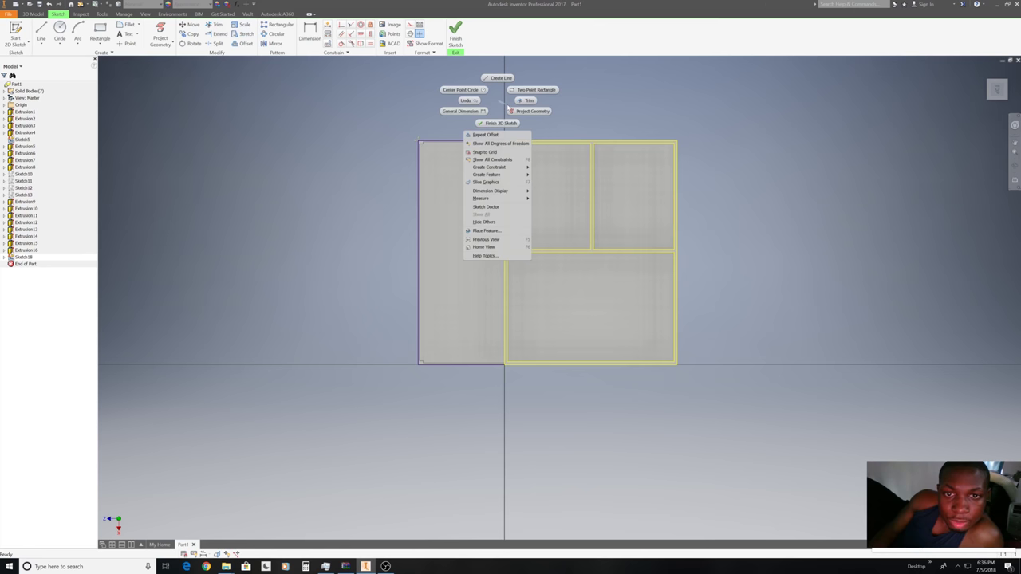
pyautogui.click(510, 111)
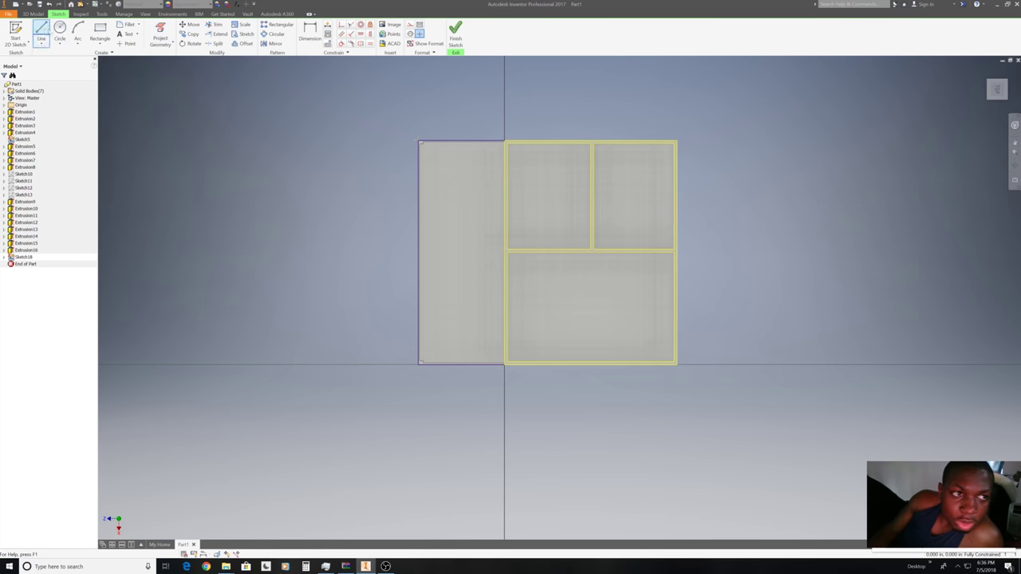
pyautogui.click(459, 32)
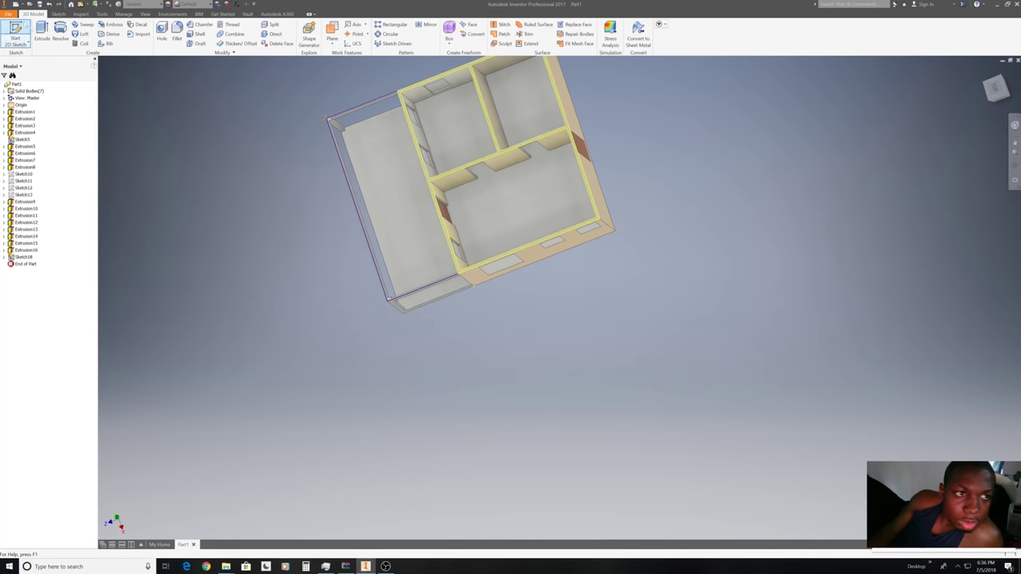
# Extrude the lower-right, upper-middle and upper-right room profiles 12 in to form the roof slab.
pyautogui.click(41, 33)
pyautogui.click(472, 201)
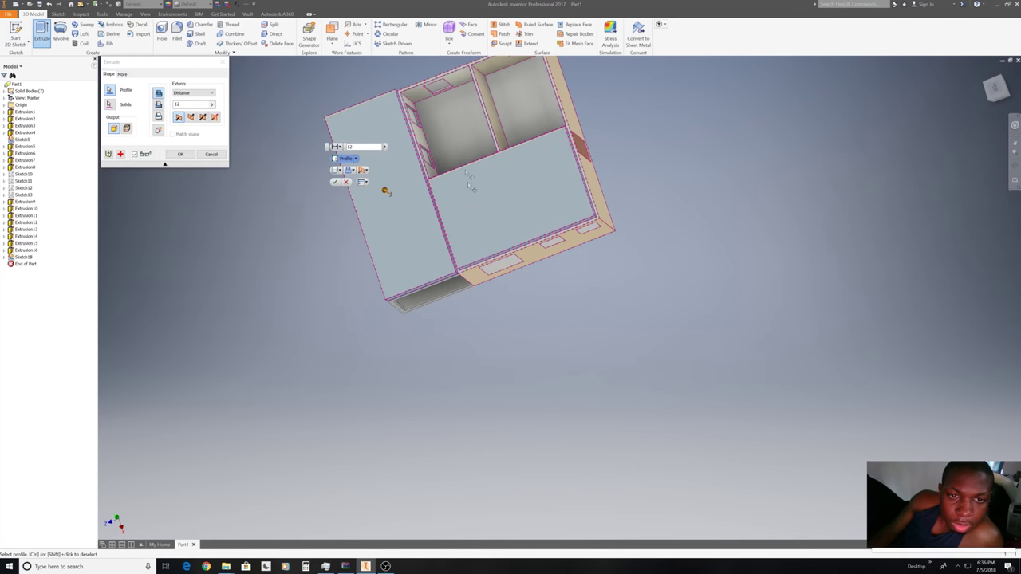
pyautogui.click(459, 165)
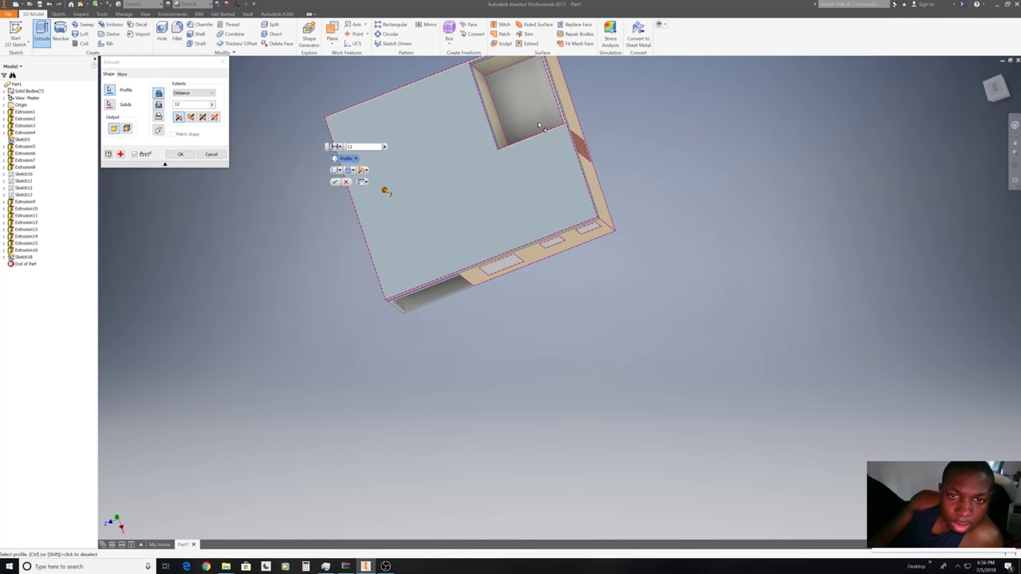
pyautogui.click(519, 104)
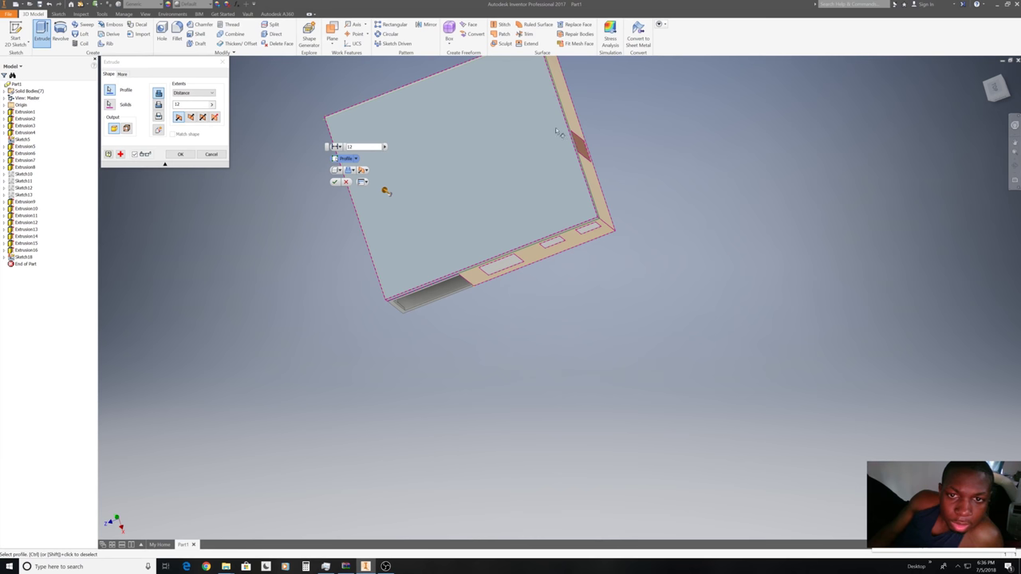
pyautogui.click(1003, 98)
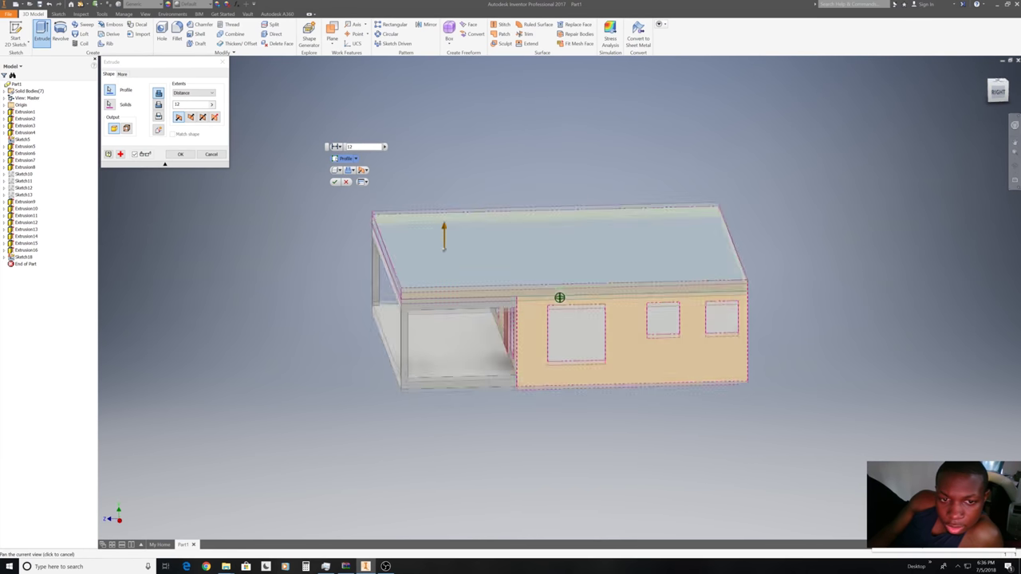
pyautogui.press('F5')
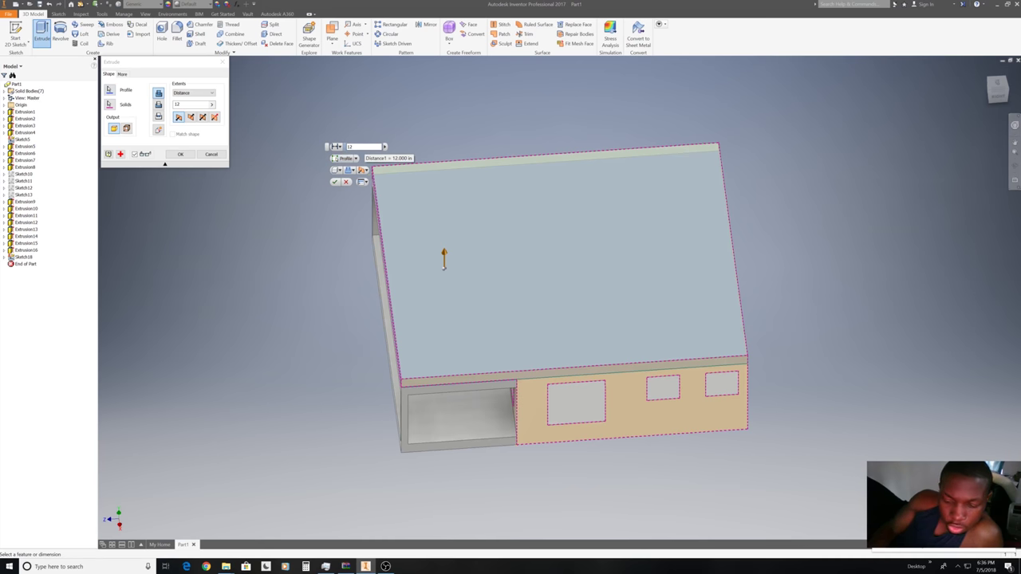
pyautogui.write('1')
pyautogui.press('Return')
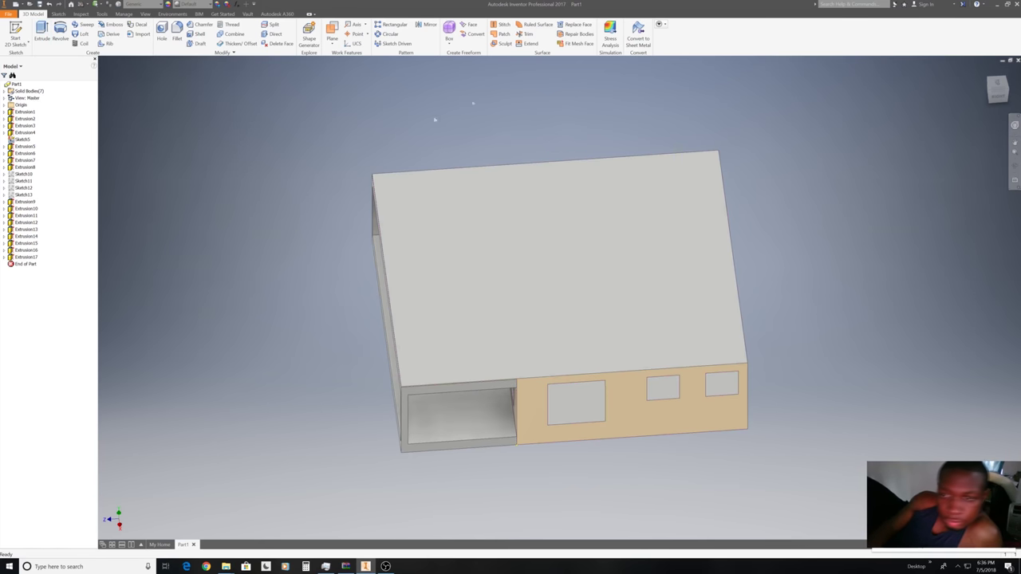
pyautogui.click(1003, 92)
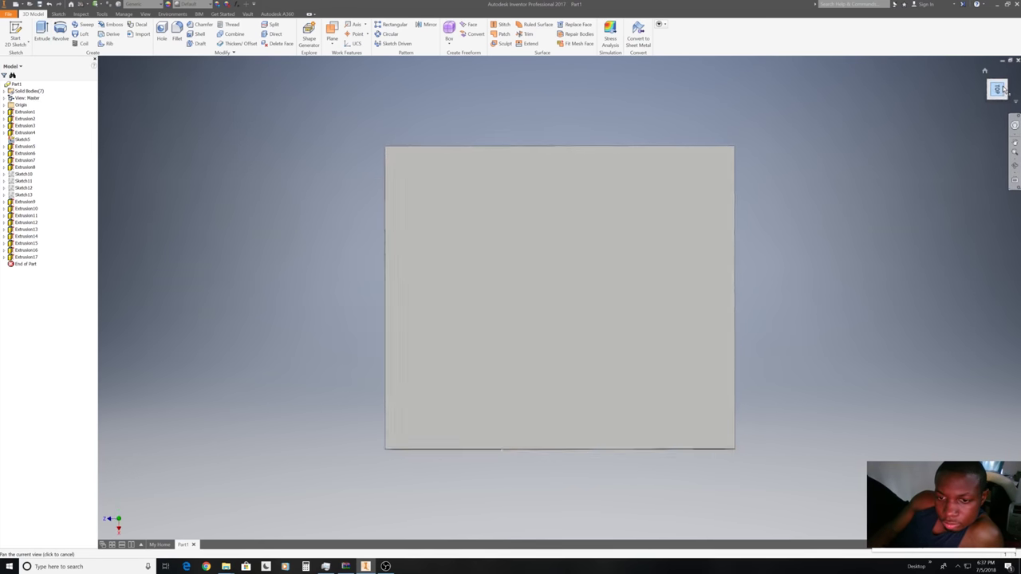
# Tilt the view toward the roof and start a new 2D sketch from the model's context menu.
pyautogui.keyDown('shift'); pyautogui.moveTo(551, 303); pyautogui.dragTo(559, 297, button='middle'); pyautogui.keyUp('shift')
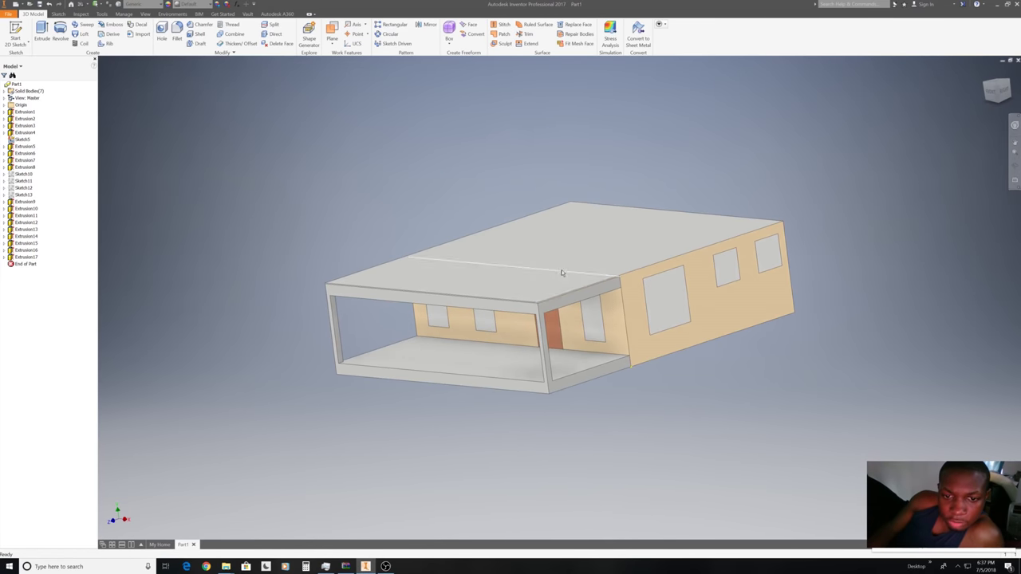
pyautogui.rightClick(562, 270)
pyautogui.press('Escape')
pyautogui.rightClick(686, 238)
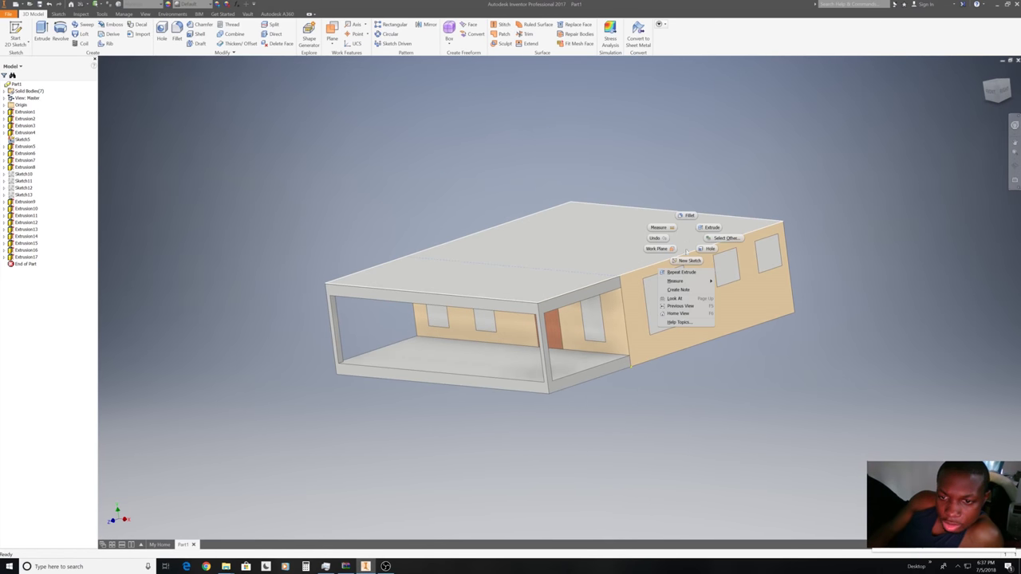
pyautogui.click(686, 257)
# Place the sketch on the roof top face and project its outline edges.
pyautogui.click(698, 232)
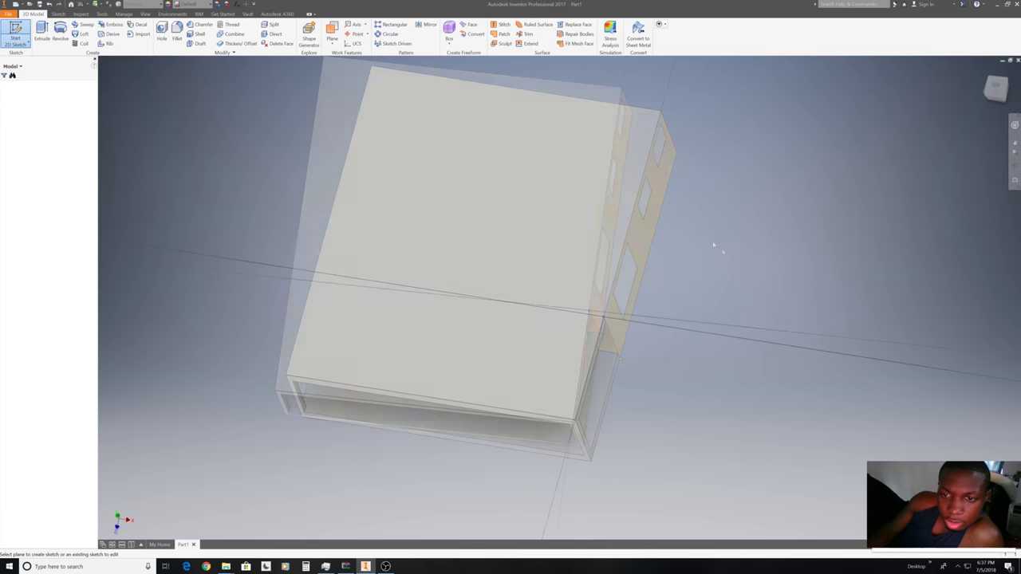
pyautogui.rightClick(724, 250)
pyautogui.click(749, 253)
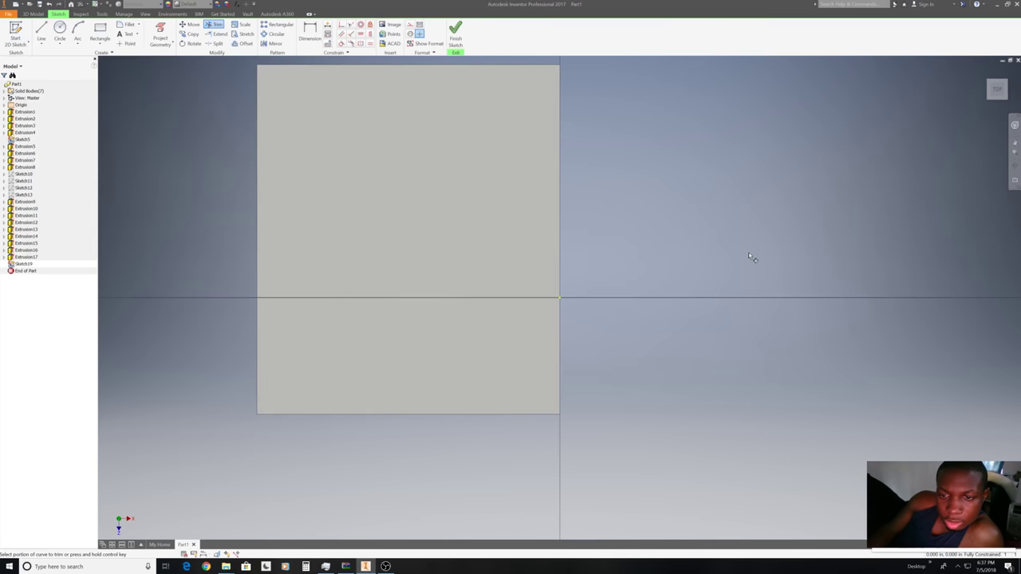
pyautogui.rightClick(640, 245)
pyautogui.press('Escape')
pyautogui.rightClick(635, 250)
pyautogui.click(672, 257)
pyautogui.click(417, 237)
pyautogui.rightClick(832, 210)
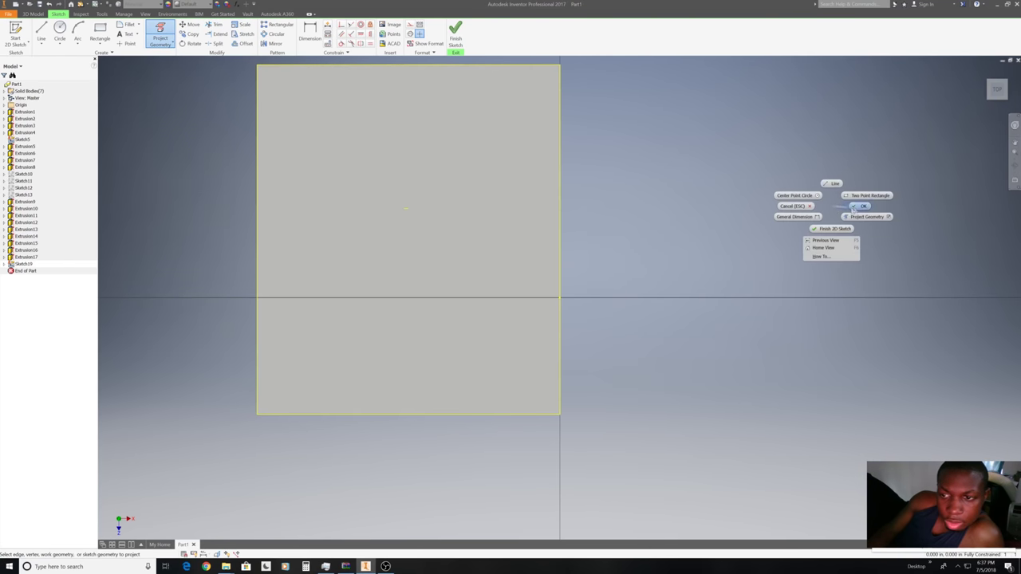
pyautogui.press('Escape')
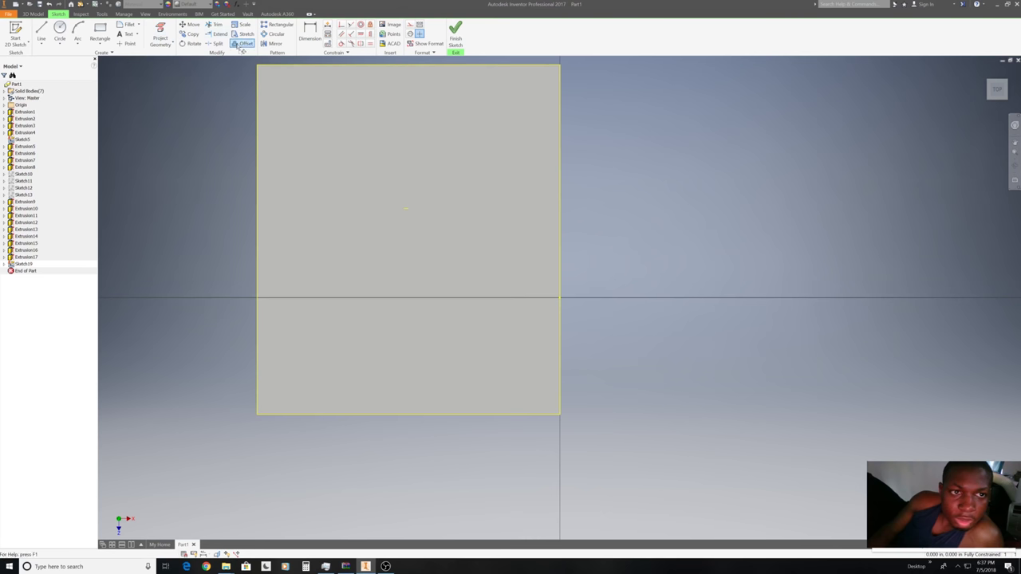
# Offset the projected outline 12 in outward for the overhang and finish the sketch.
pyautogui.click(259, 83)
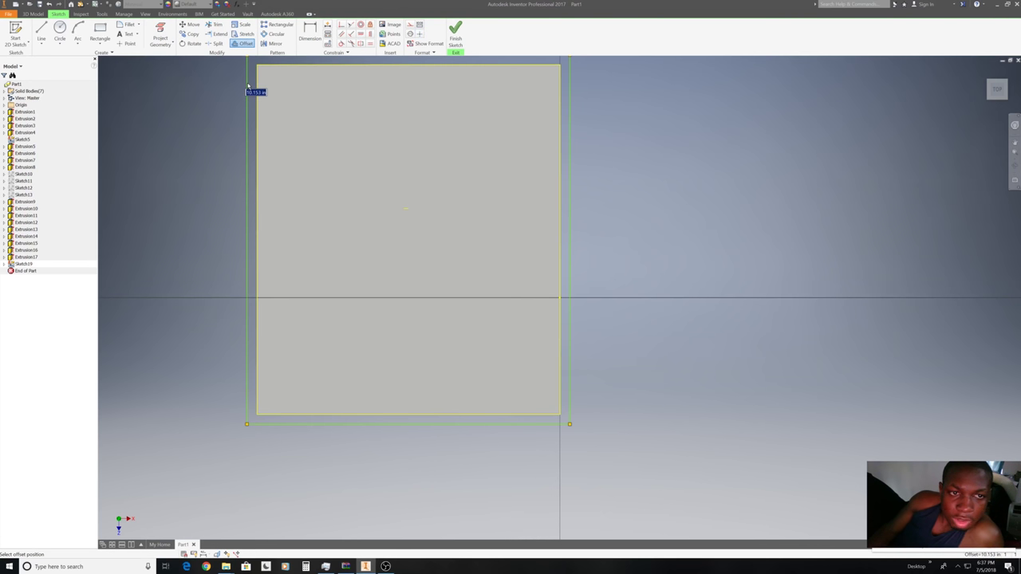
pyautogui.press('BackSpace')
pyautogui.click(246, 85)
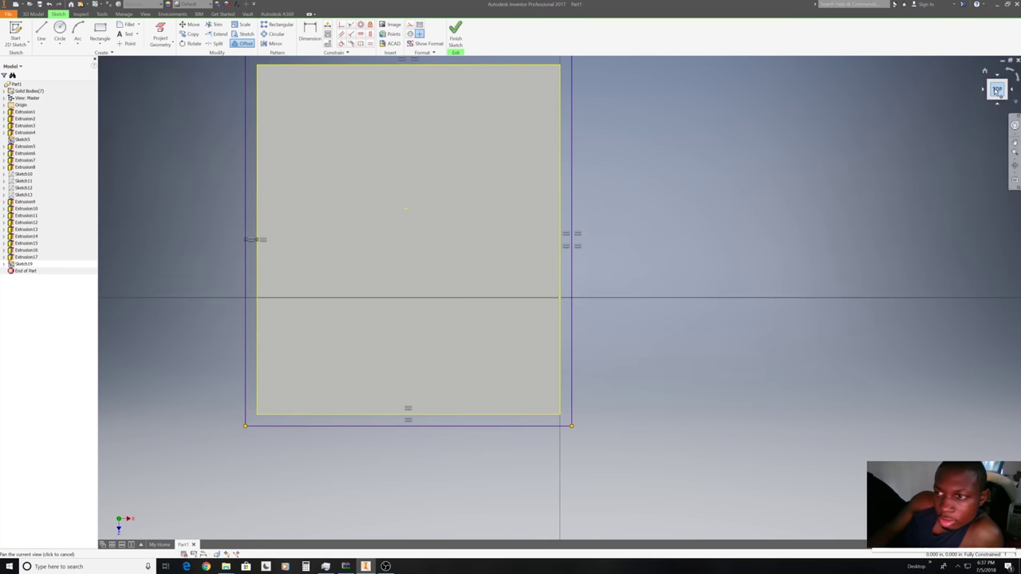
pyautogui.click(996, 91)
pyautogui.keyDown('shift'); pyautogui.moveTo(560, 298); pyautogui.dragTo(559, 297, button='middle'); pyautogui.keyUp('shift')
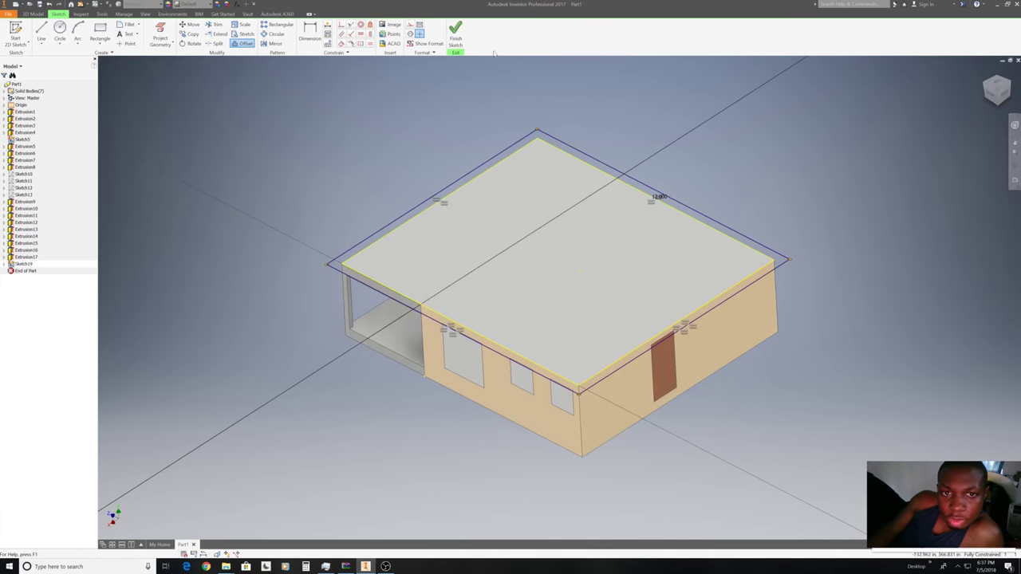
pyautogui.click(453, 32)
# Extrude the offset roof outline 1 in to create the overhanging eave slab.
pyautogui.click(42, 34)
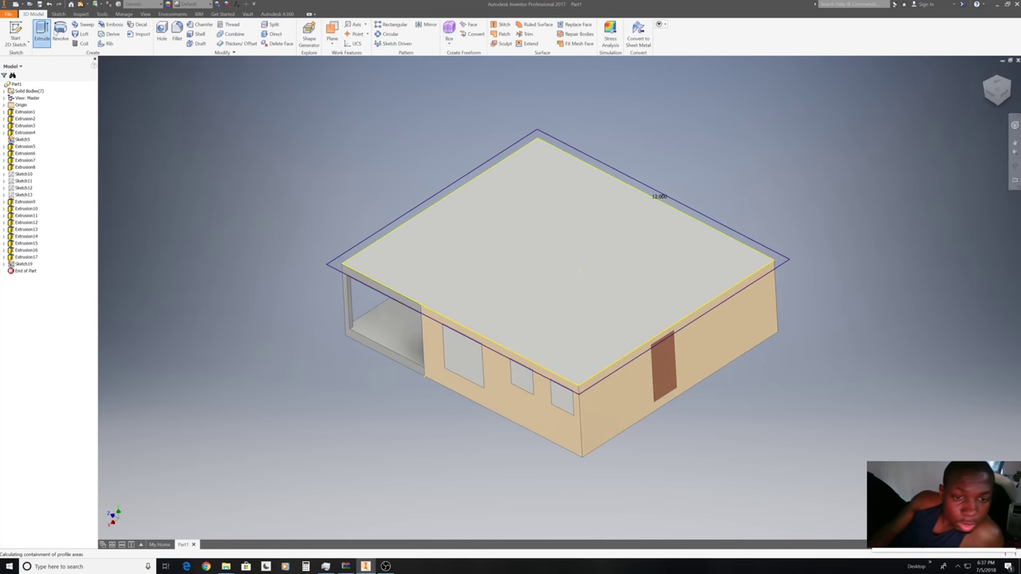
pyautogui.click(407, 217)
pyautogui.write('1')
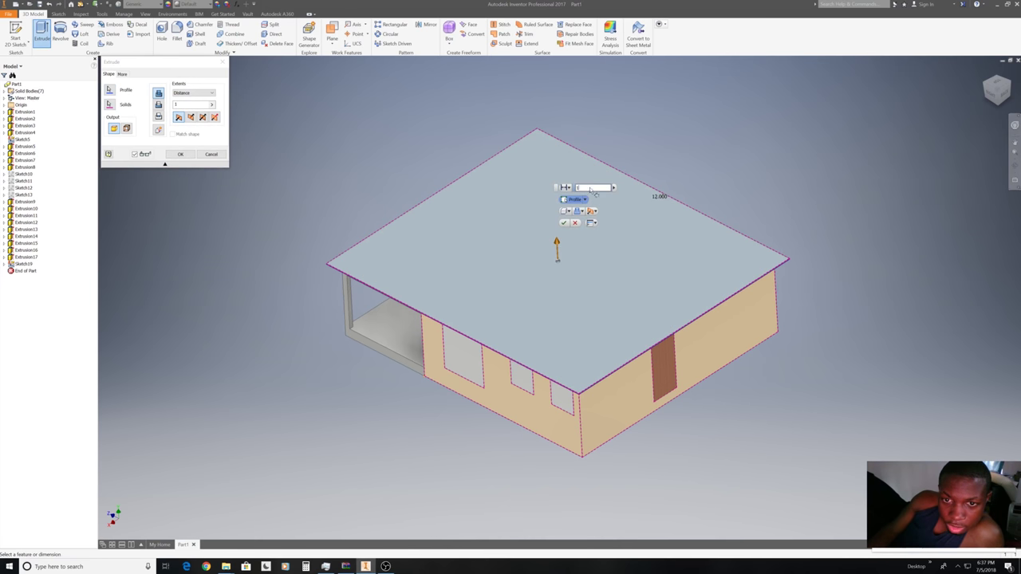
pyautogui.write('1')
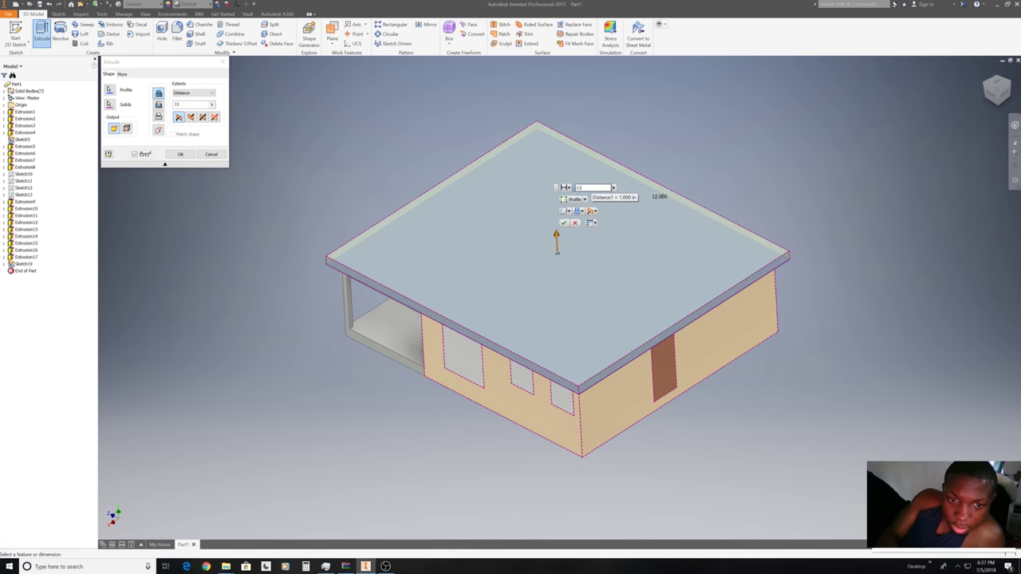
pyautogui.press('Return')
pyautogui.click(994, 99)
pyautogui.keyDown('shift'); pyautogui.moveTo(560, 298); pyautogui.dragTo(560, 297, button='middle'); pyautogui.keyUp('shift')
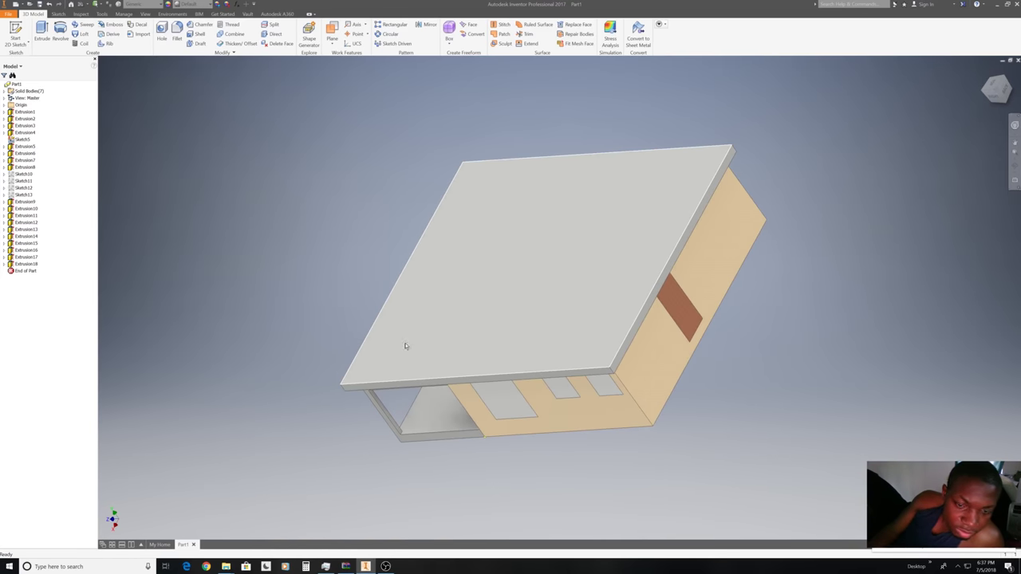
pyautogui.rightClick(406, 346)
# Sketch on the roof slab's top face and project its outline edges.
pyautogui.click(405, 364)
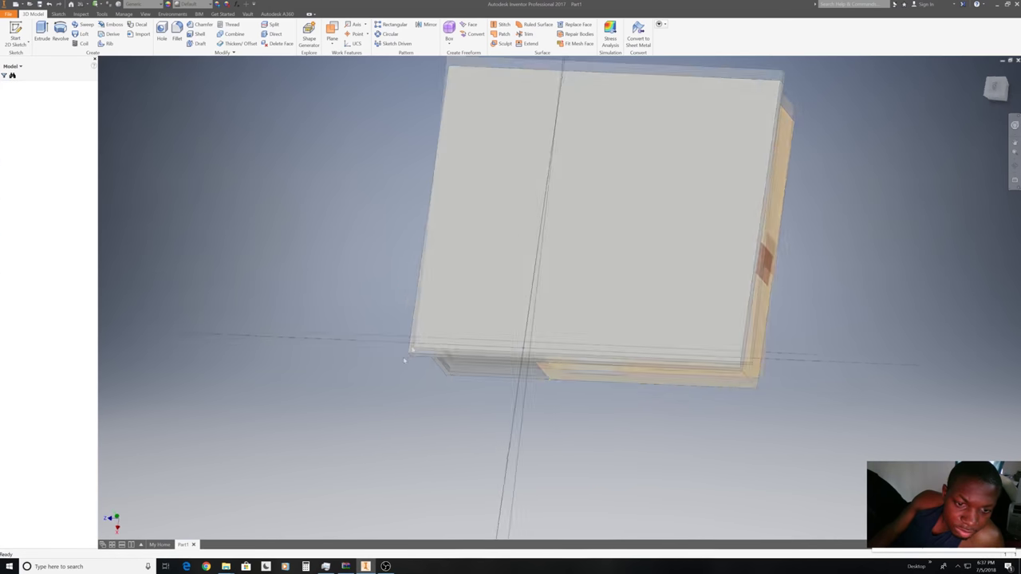
pyautogui.rightClick(536, 211)
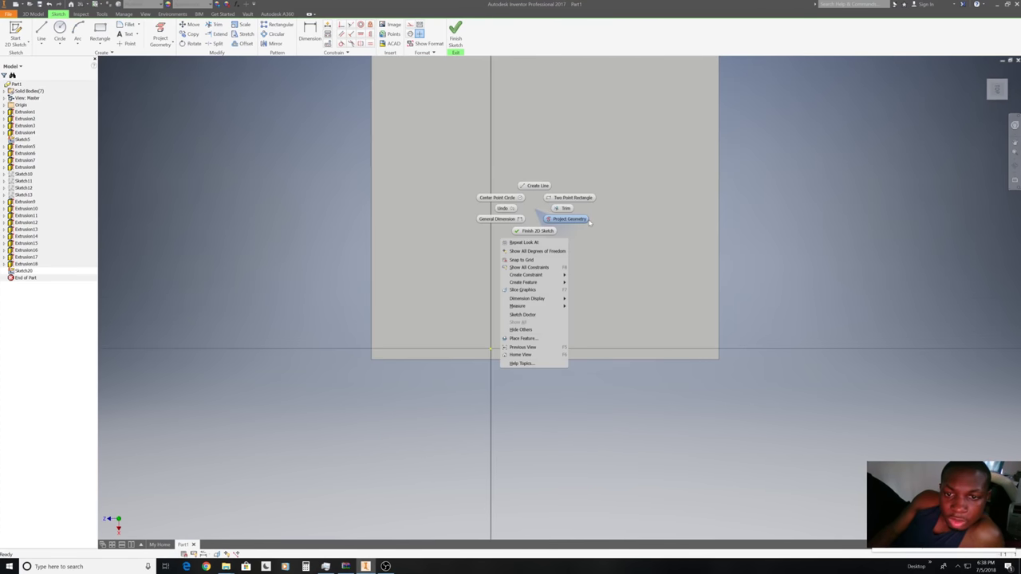
pyautogui.click(580, 223)
pyautogui.click(686, 174)
pyautogui.rightClick(813, 151)
pyautogui.click(839, 154)
pyautogui.click(455, 36)
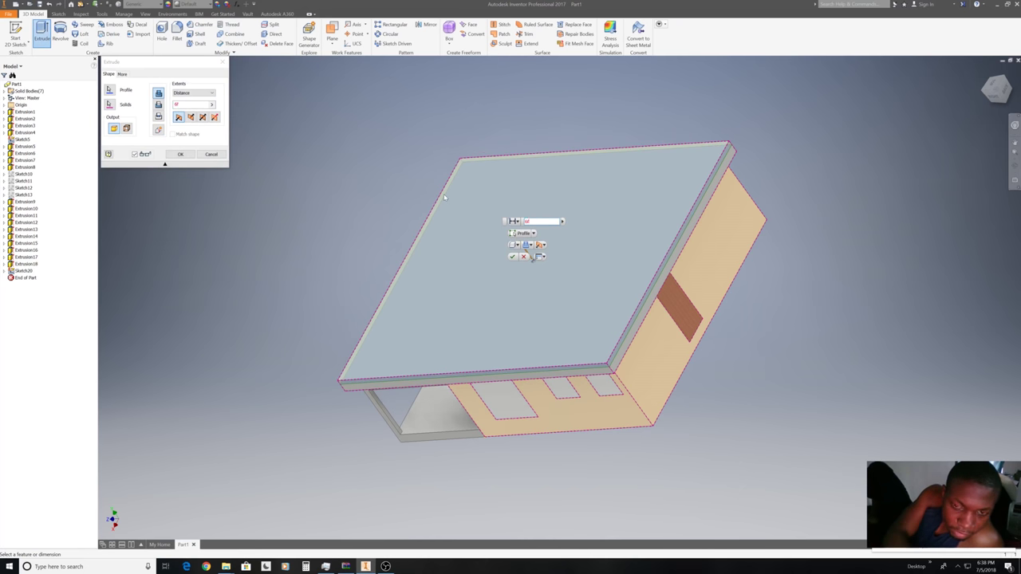
# Extrude the projected roof outline 9 ft upward as the tall roof block.
pyautogui.write('ft')
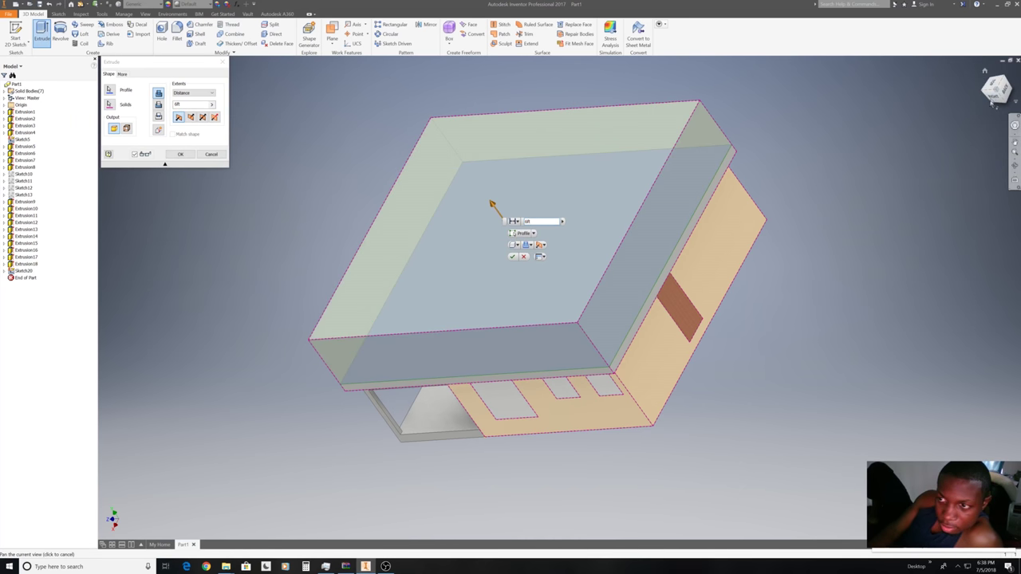
pyautogui.click(992, 96)
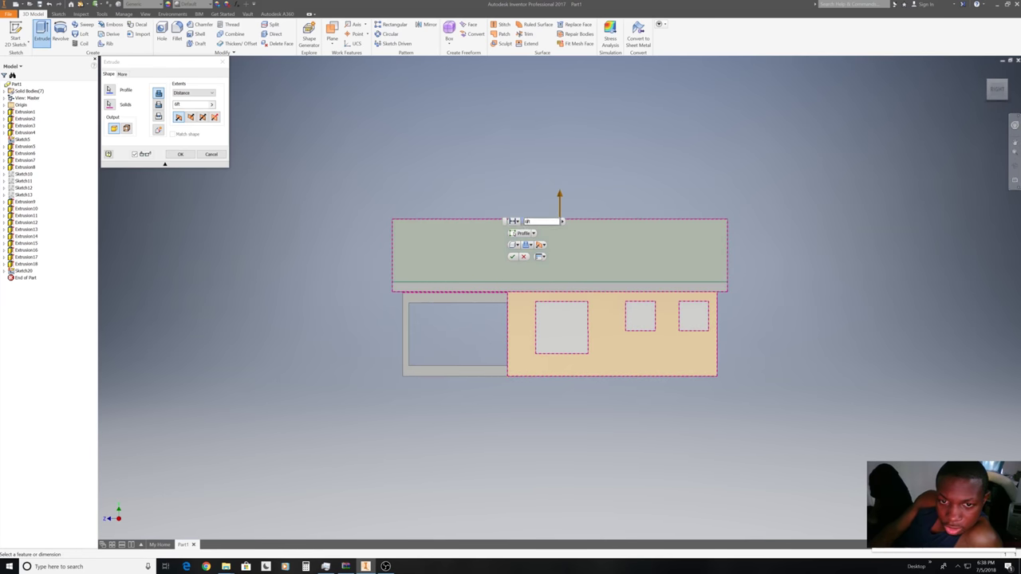
pyautogui.press('BackSpace')
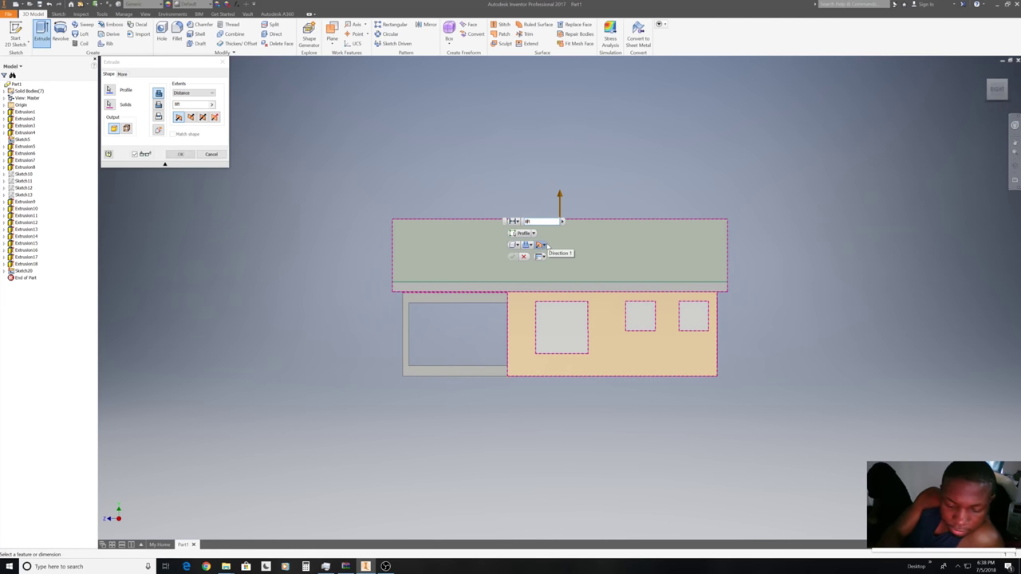
pyautogui.write('8')
pyautogui.press('BackSpace')
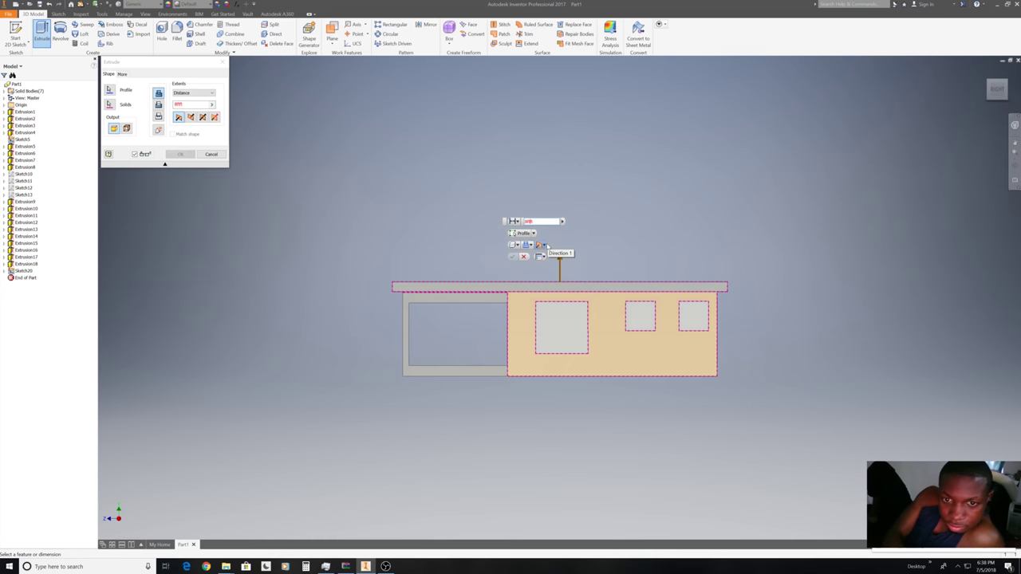
pyautogui.write('9')
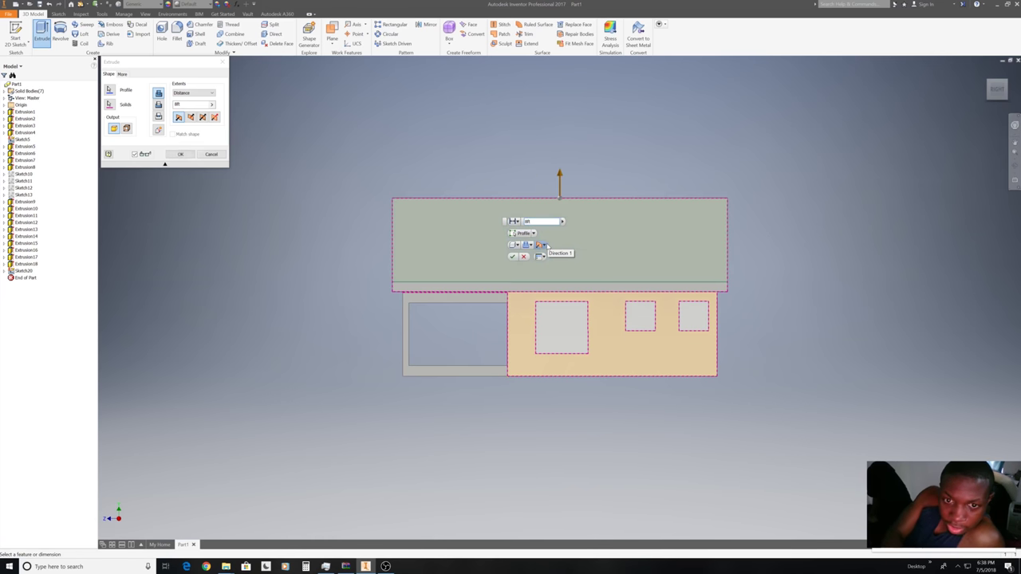
pyautogui.press('Return')
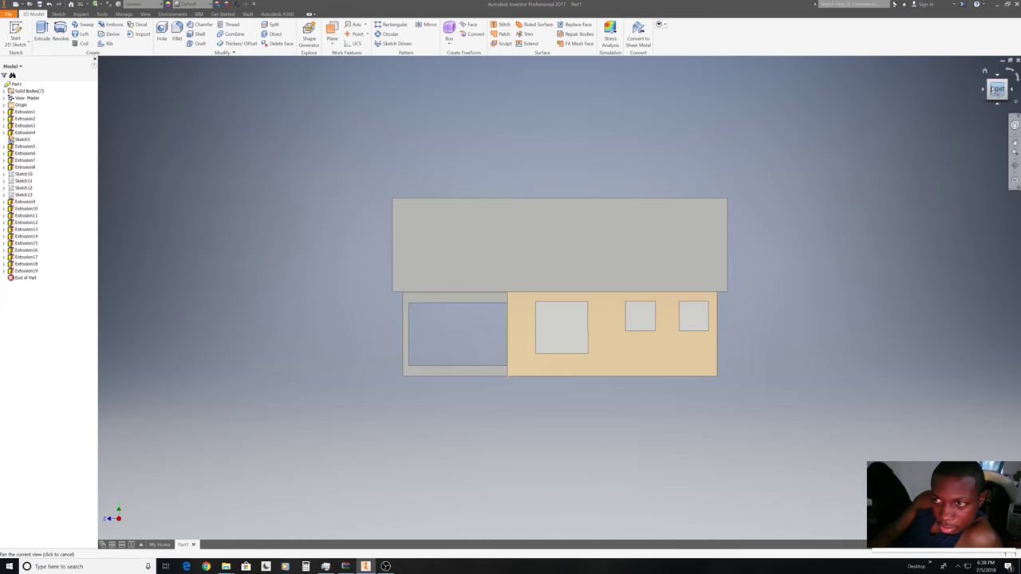
# Chamfer the left top roof edge with two distances, 93.750 by 105.875 in.
pyautogui.keyDown('shift'); pyautogui.moveTo(558, 285); pyautogui.dragTo(559, 288, button='middle'); pyautogui.keyUp('shift')
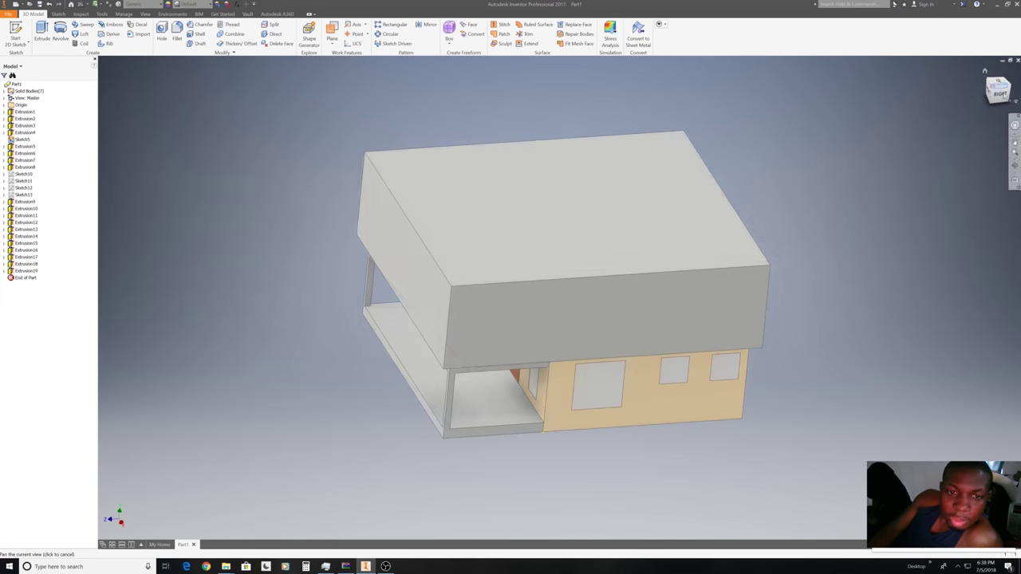
pyautogui.click(199, 25)
pyautogui.click(415, 230)
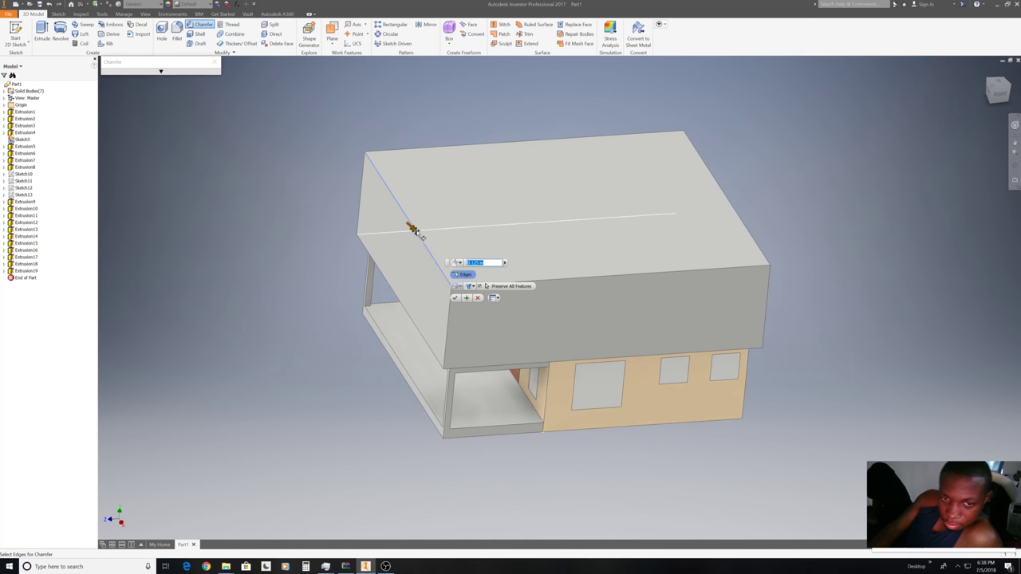
pyautogui.click(161, 71)
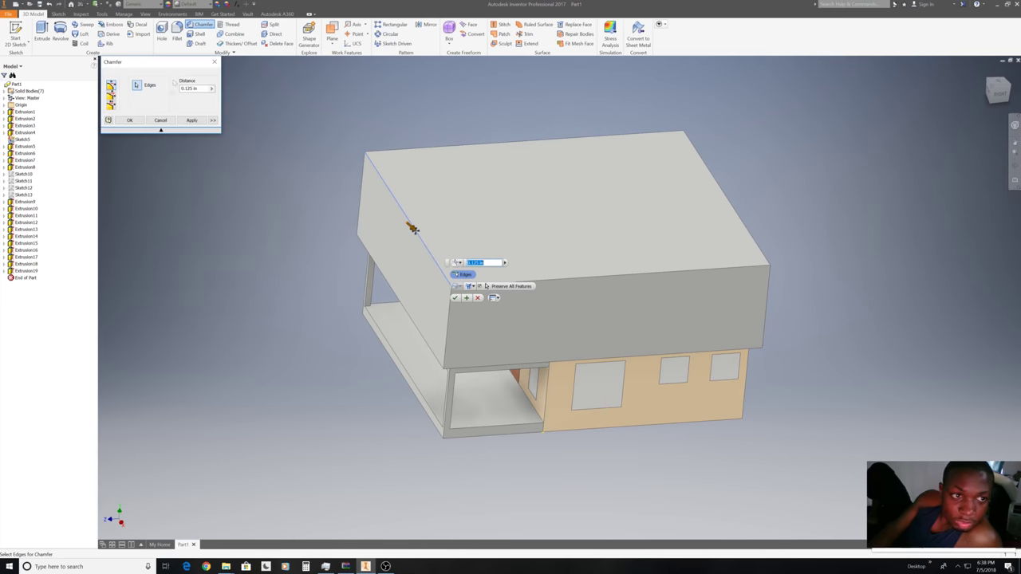
pyautogui.click(110, 104)
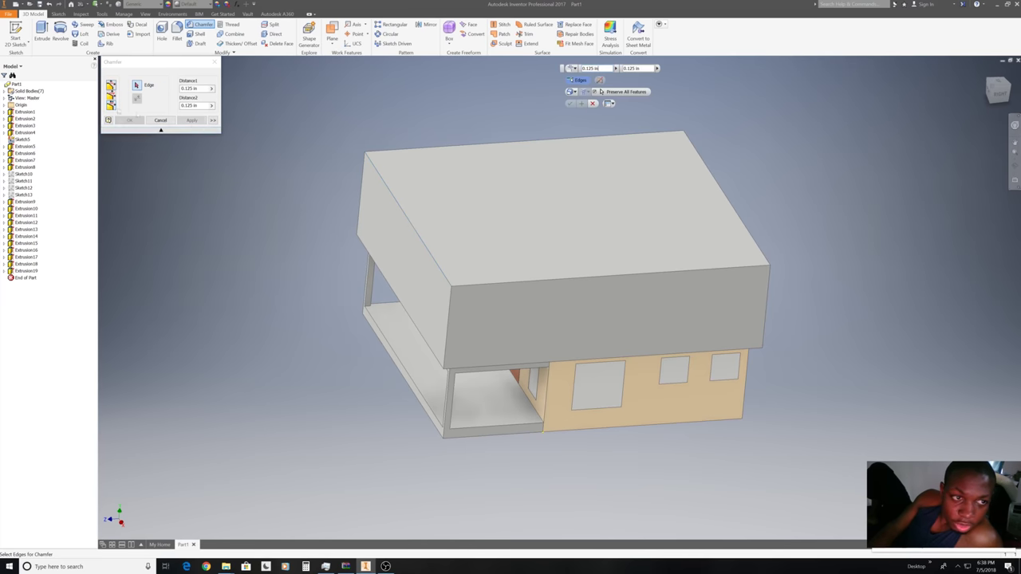
pyautogui.click(410, 224)
pyautogui.moveTo(408, 217); pyautogui.dragTo(408, 300)
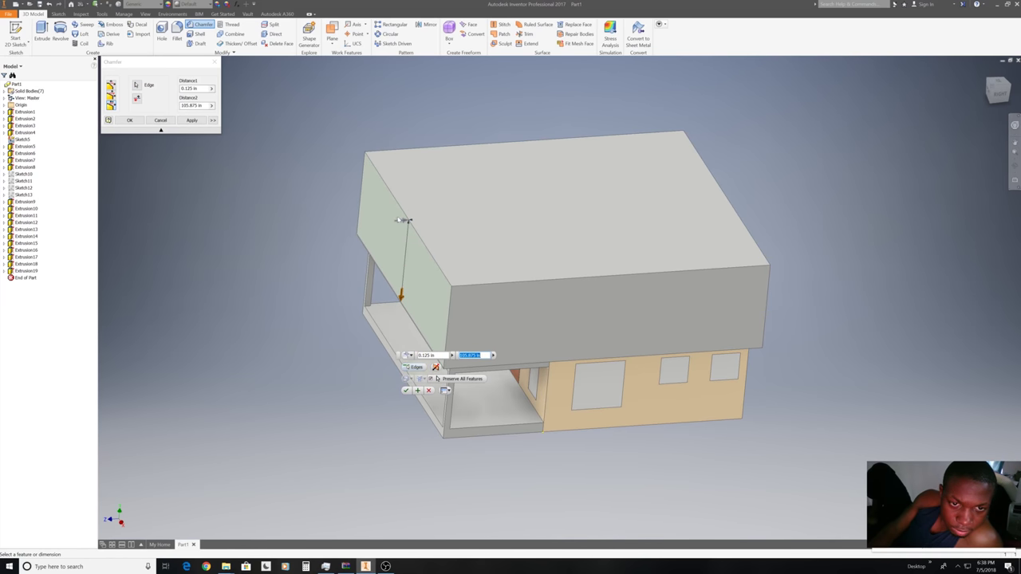
pyautogui.moveTo(401, 221)
pyautogui.mouseDown()
pyautogui.moveTo(547, 209)
pyautogui.moveTo(478, 217)
pyautogui.mouseUp()
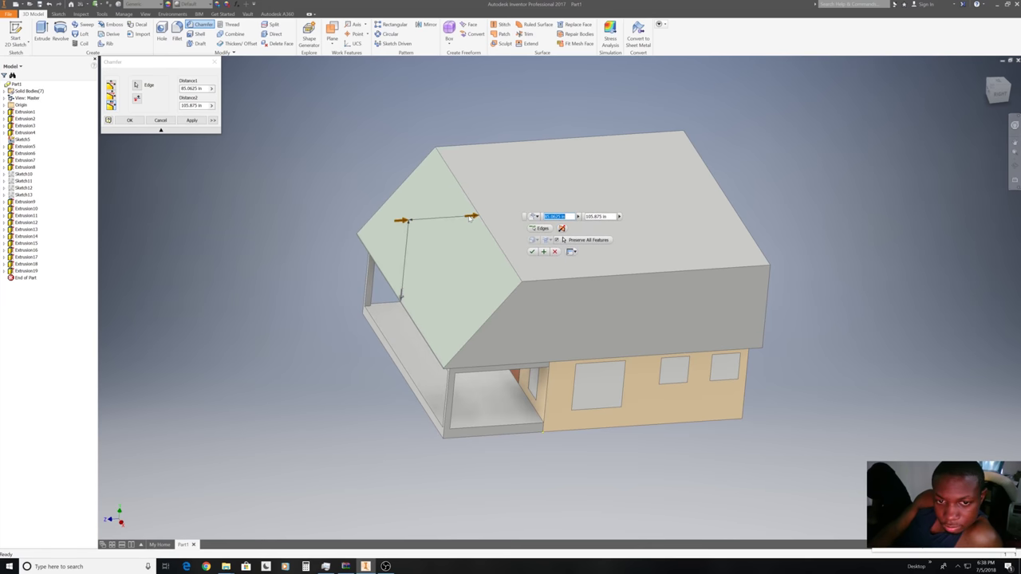
pyautogui.click(551, 252)
# Chamfer the right top roof edge with the same two distances.
pyautogui.click(710, 185)
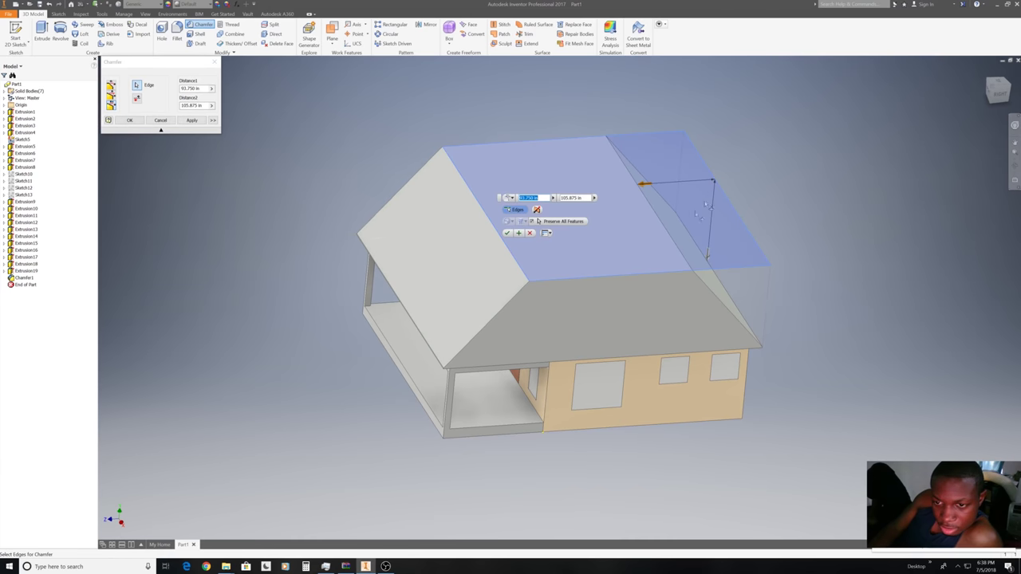
pyautogui.click(519, 234)
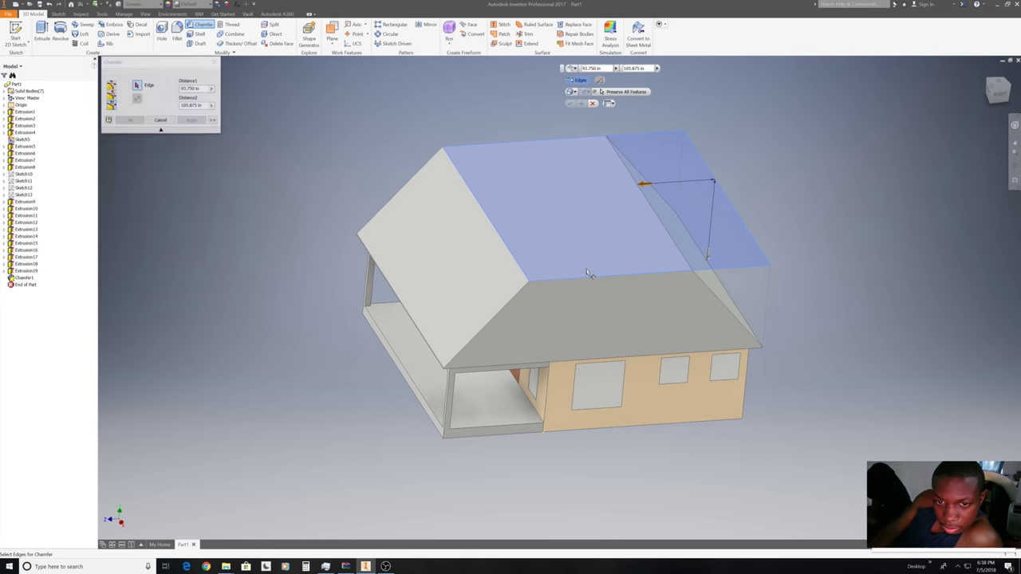
pyautogui.click(591, 277)
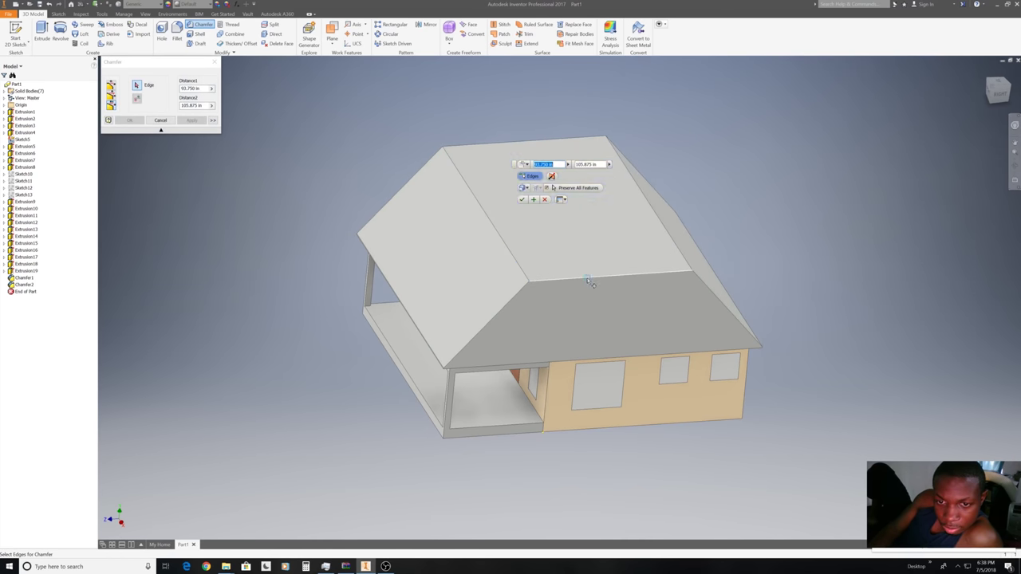
pyautogui.click(1000, 94)
# Chamfer the third roof edge at 158.8125 by 105.875 in to reach the ridge.
pyautogui.click(1012, 90)
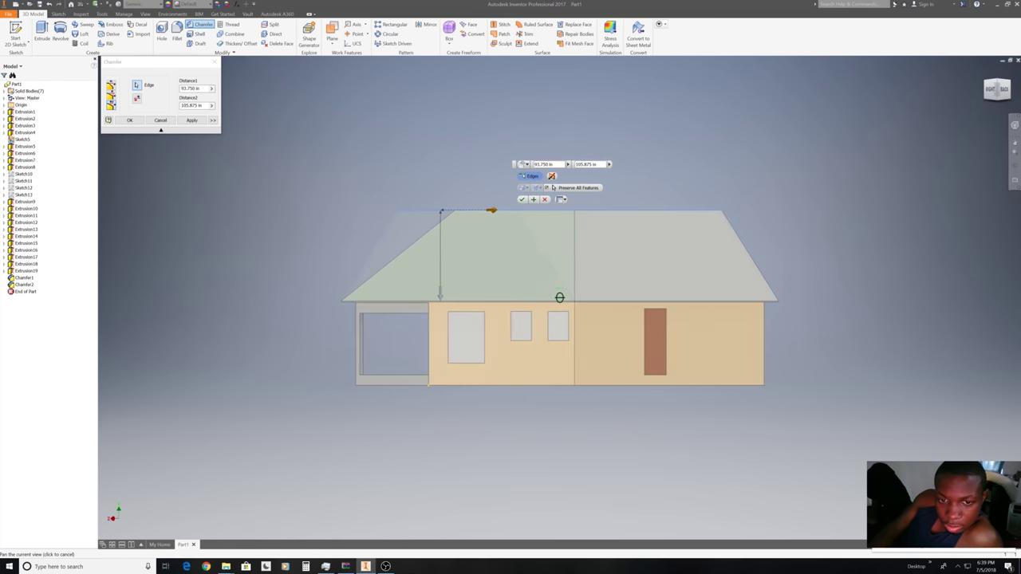
pyautogui.click(983, 80)
pyautogui.click(997, 91)
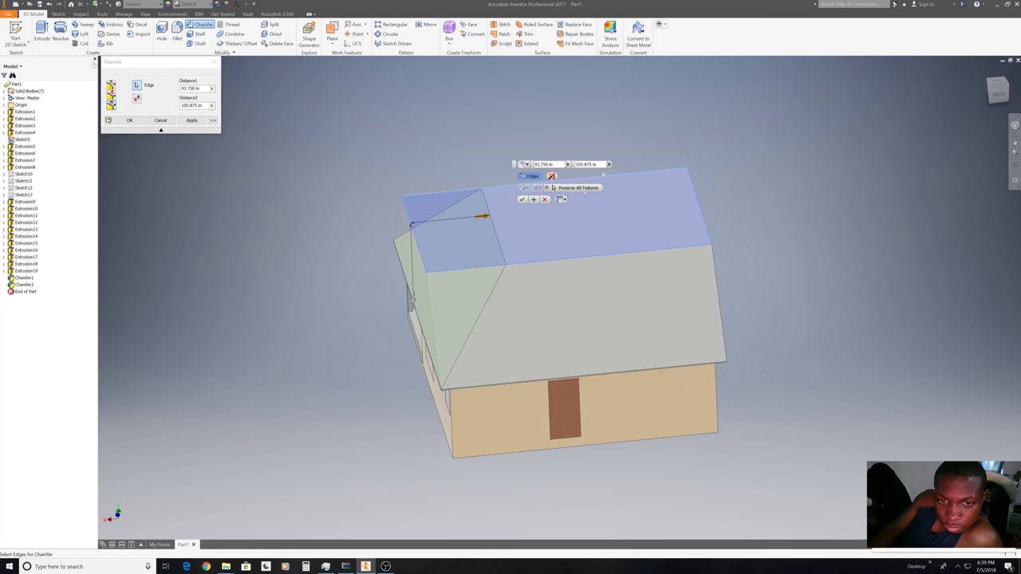
pyautogui.moveTo(492, 221); pyautogui.dragTo(520, 213)
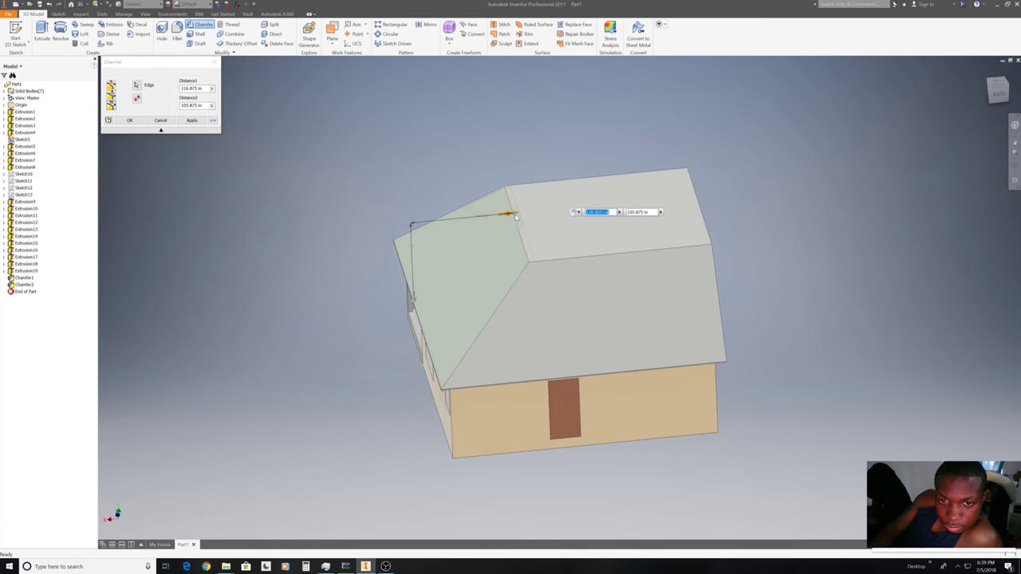
pyautogui.click(1000, 95)
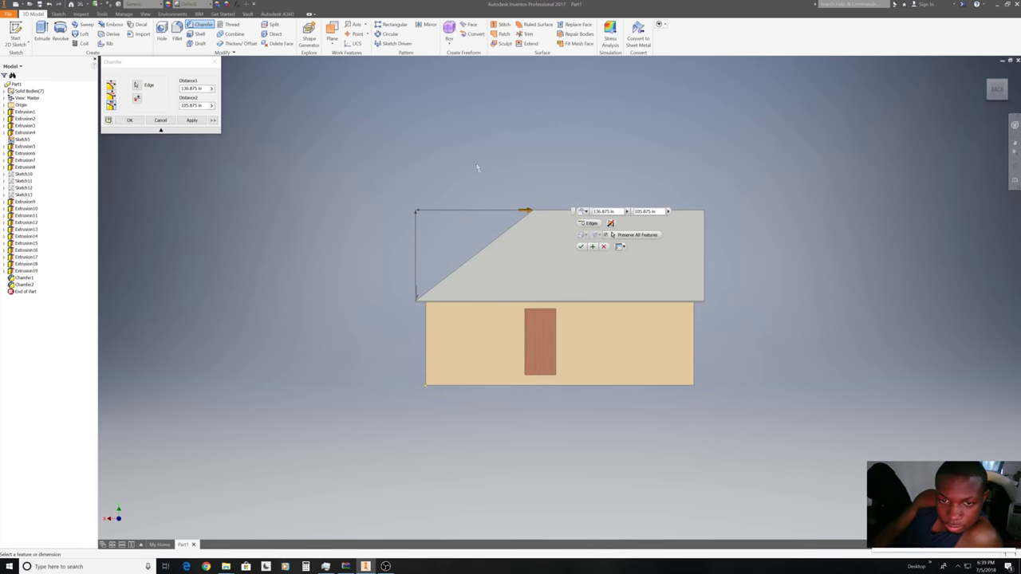
pyautogui.moveTo(524, 212); pyautogui.dragTo(545, 213)
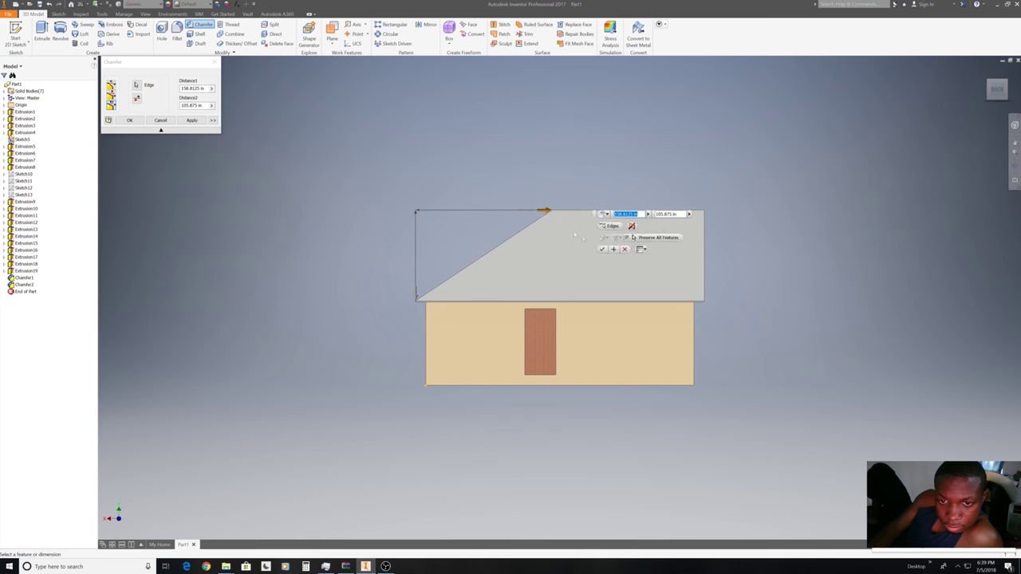
pyautogui.click(615, 249)
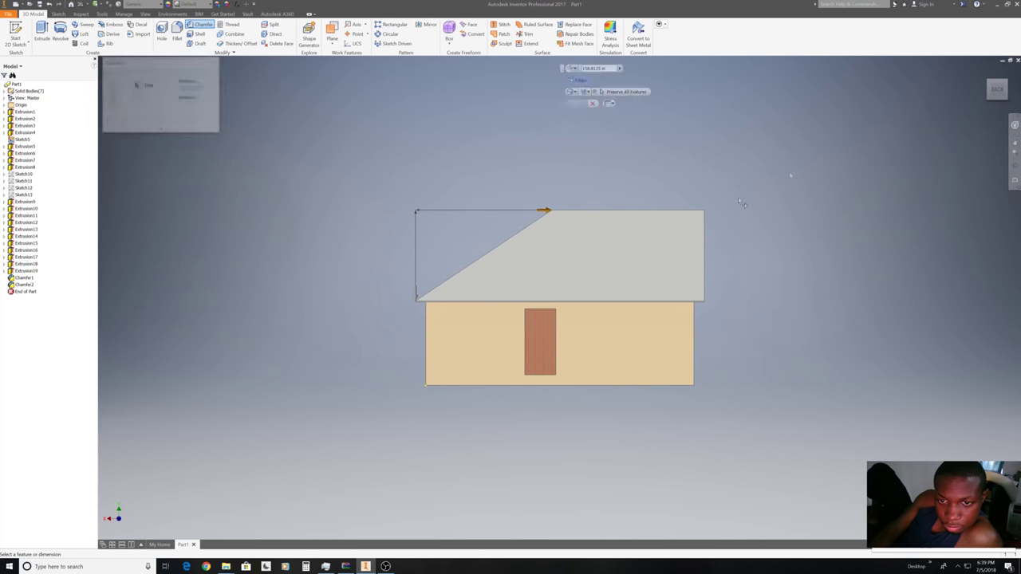
# Chamfer the last roof edge and close the Chamfer tool.
pyautogui.click(996, 91)
pyautogui.click(654, 236)
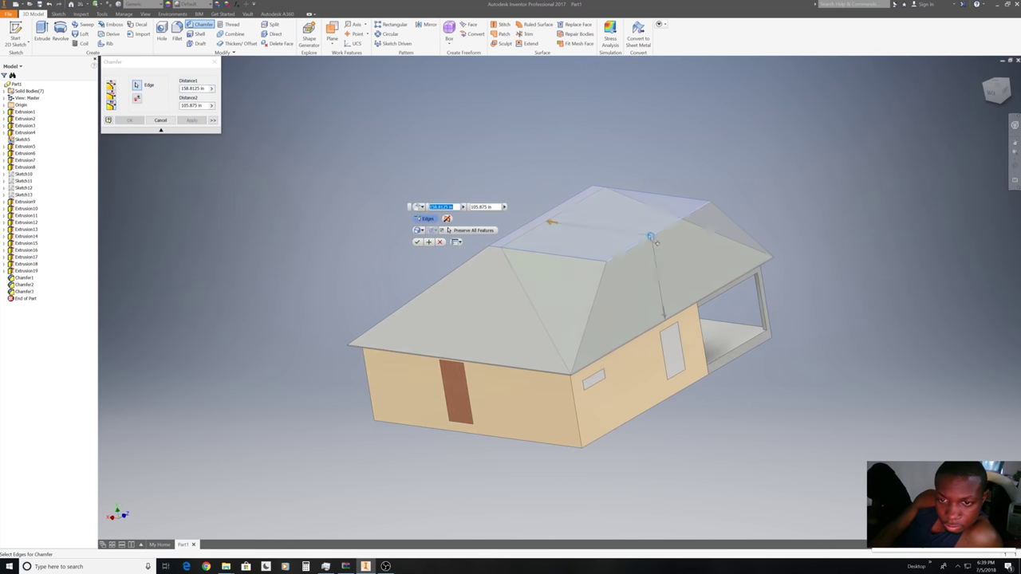
pyautogui.click(991, 91)
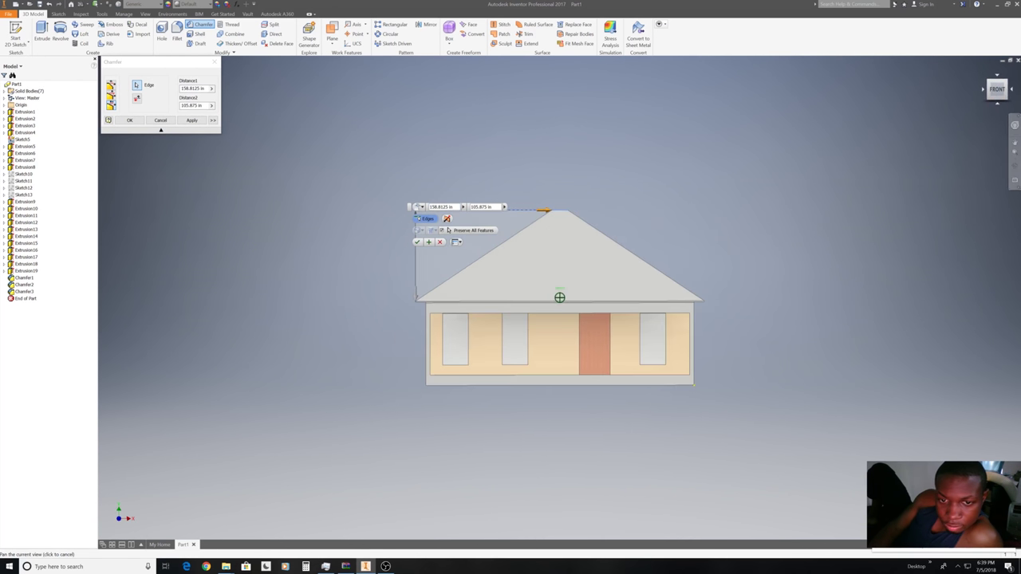
pyautogui.click(417, 242)
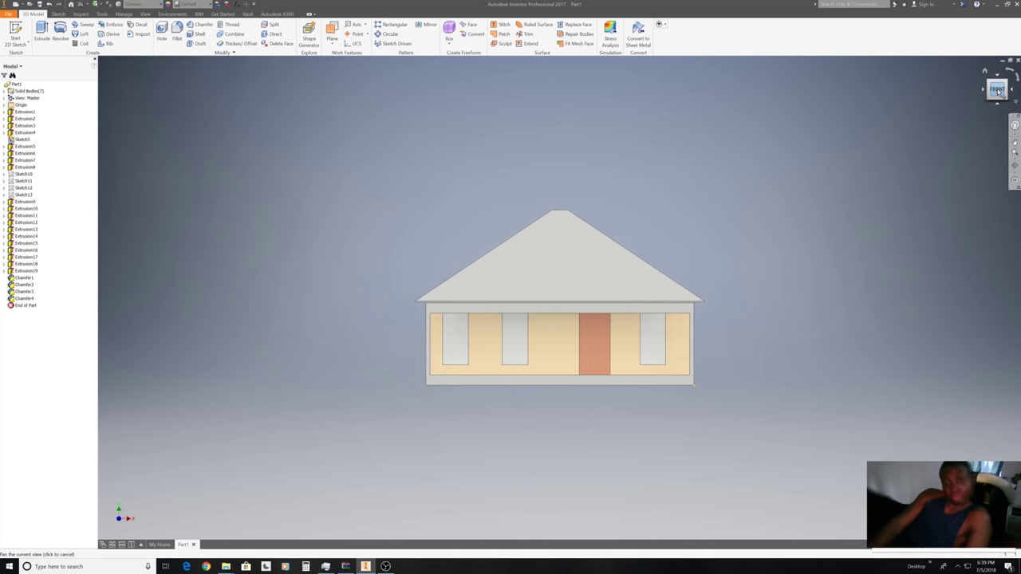
# Save the model as the part file Yt house 1, then open the Windows Start menu.
pyautogui.keyDown('shift'); pyautogui.moveTo(559, 297); pyautogui.dragTo(559, 298, button='middle'); pyautogui.keyUp('shift')
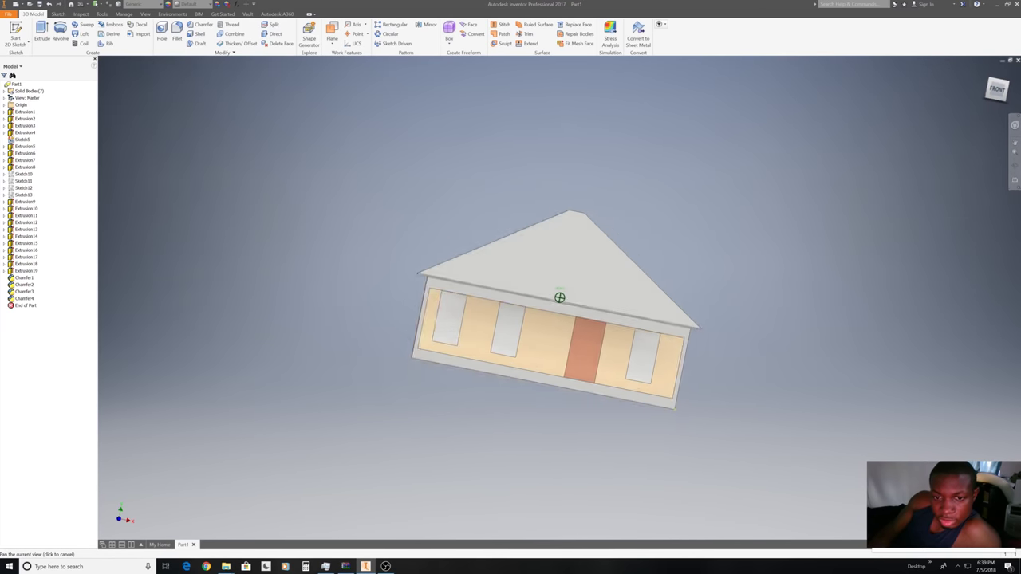
pyautogui.keyDown('shift'); pyautogui.moveTo(559, 298); pyautogui.dragTo(559, 297, button='middle'); pyautogui.keyUp('shift')
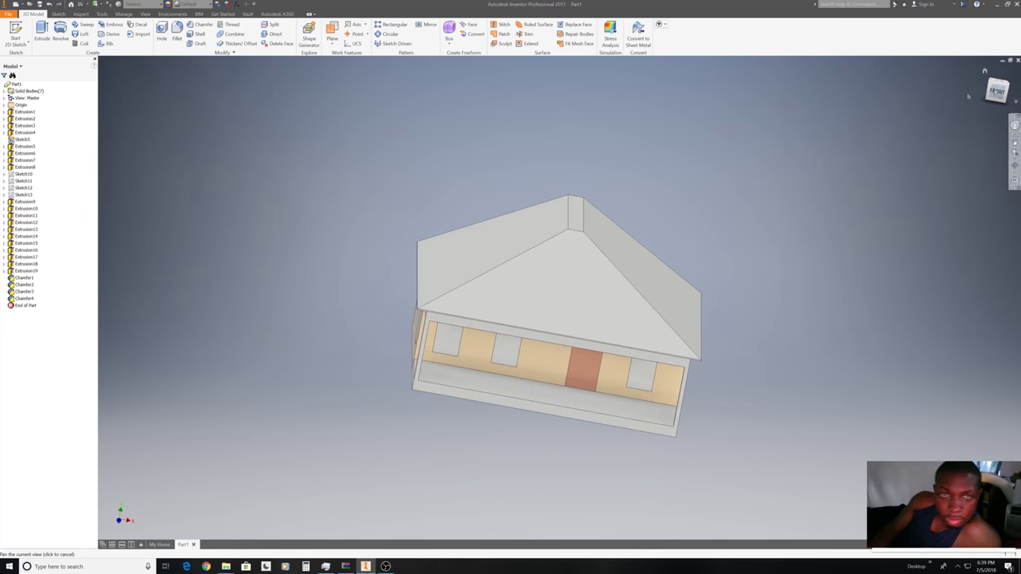
pyautogui.click(39, 5)
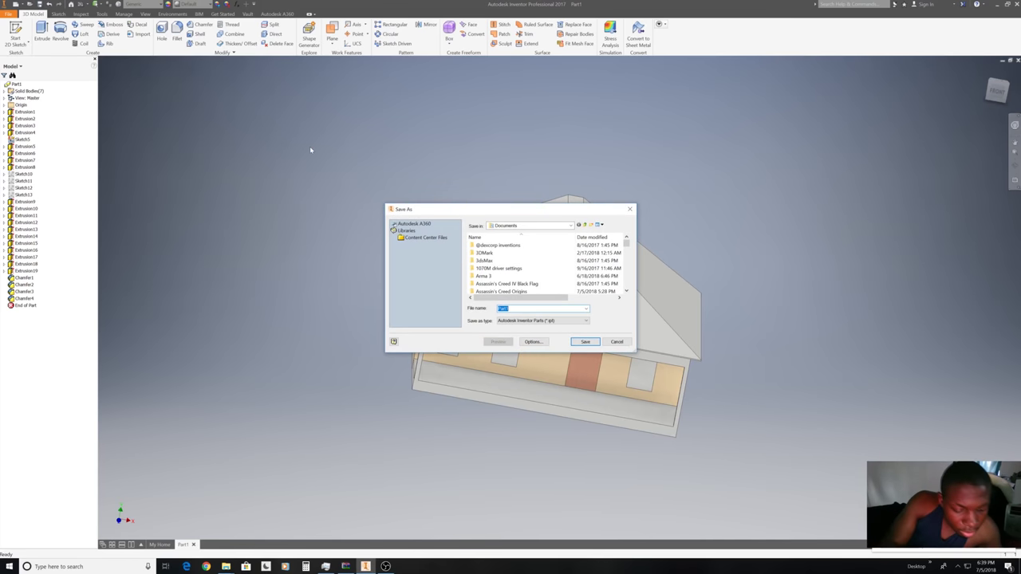
pyautogui.write('YI ho')
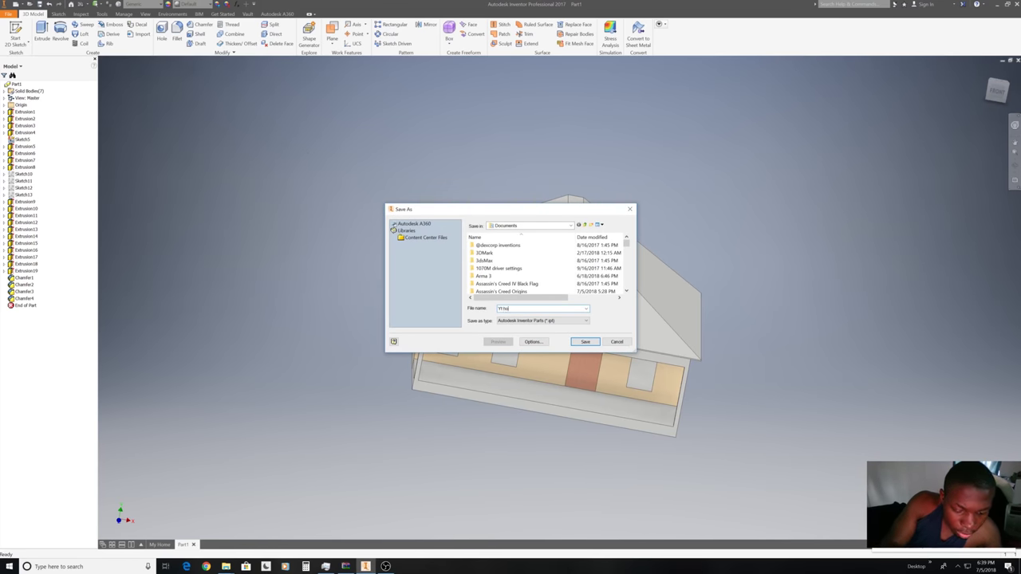
pyautogui.write('t')
pyautogui.press('Return')
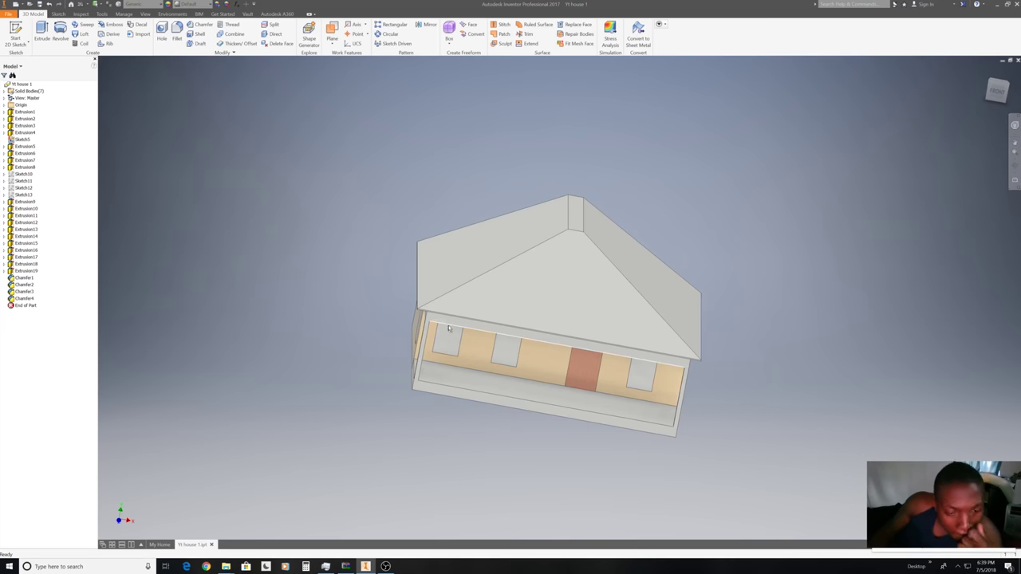
pyautogui.click(9, 567)
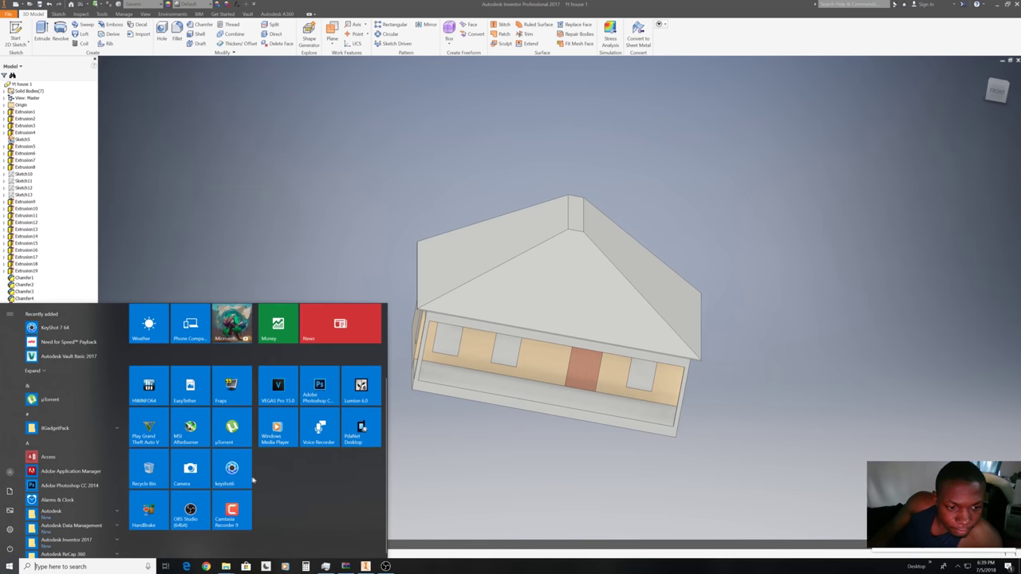